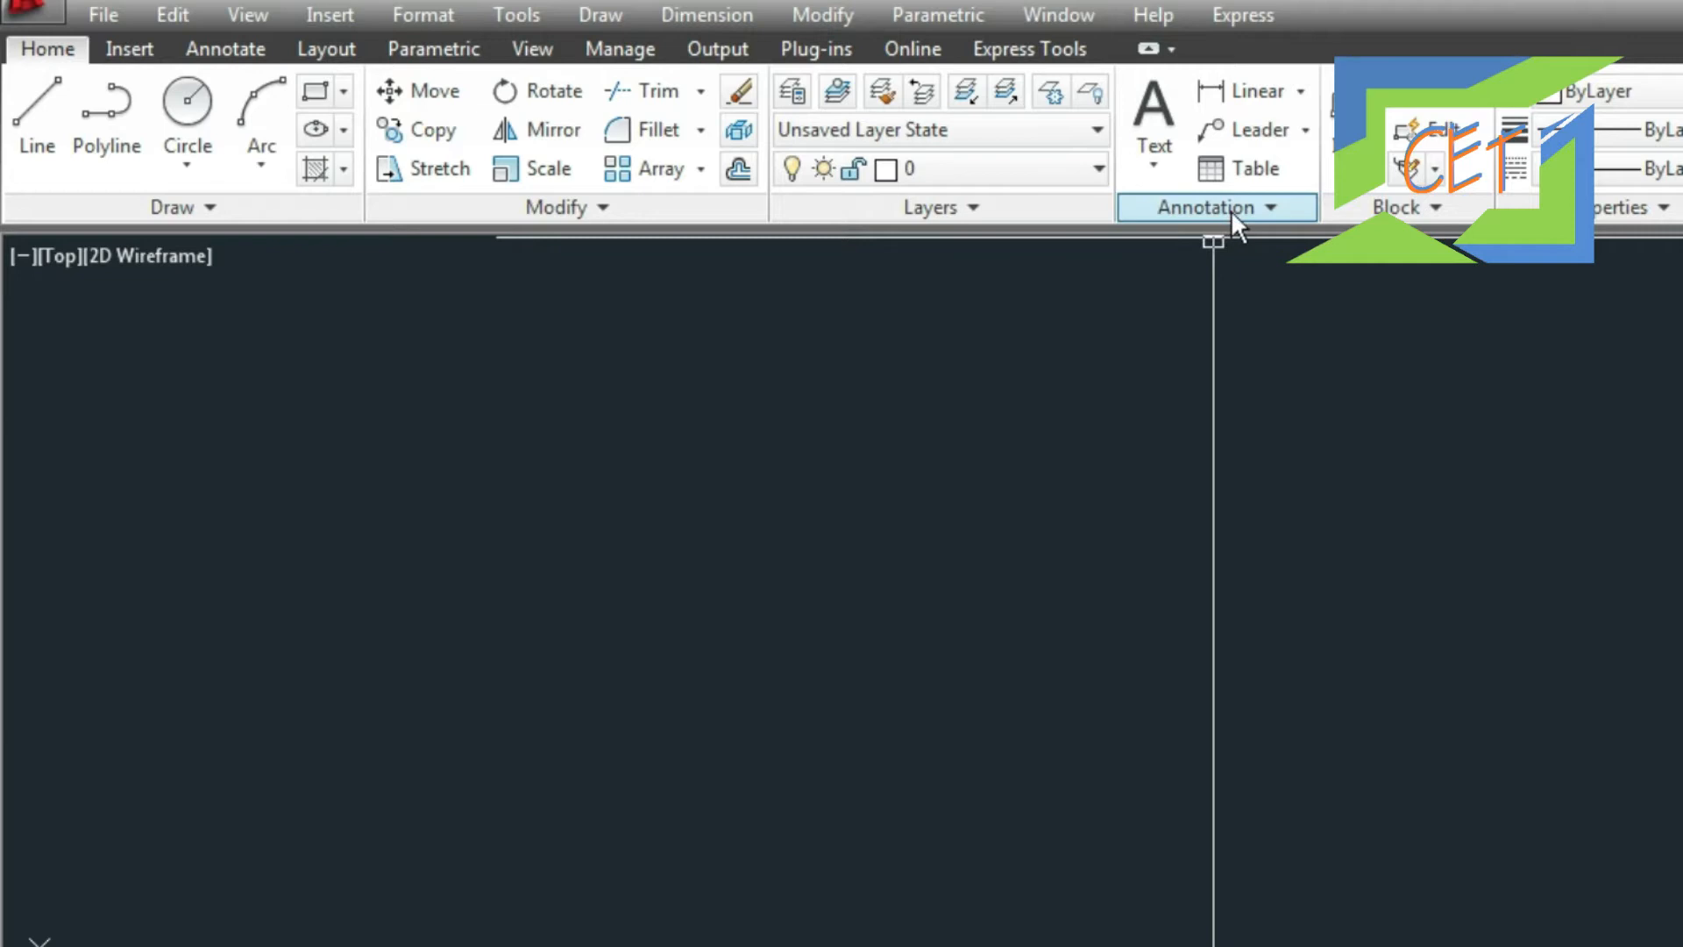
left_click(1236, 164)
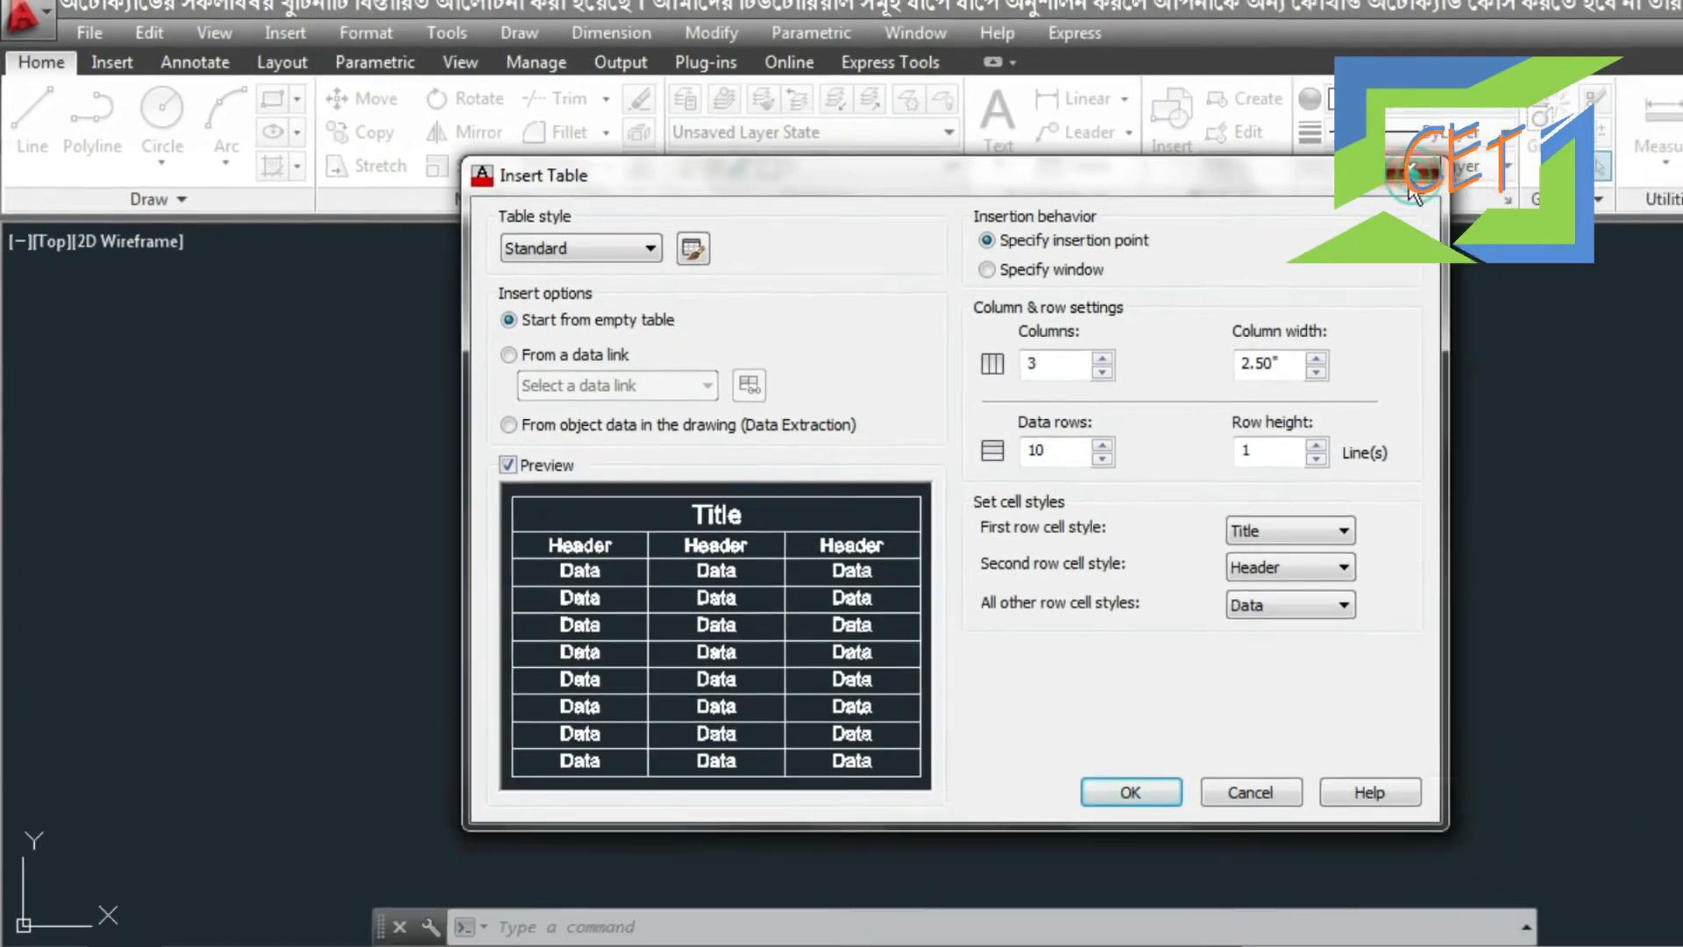
left_click(1630, 172)
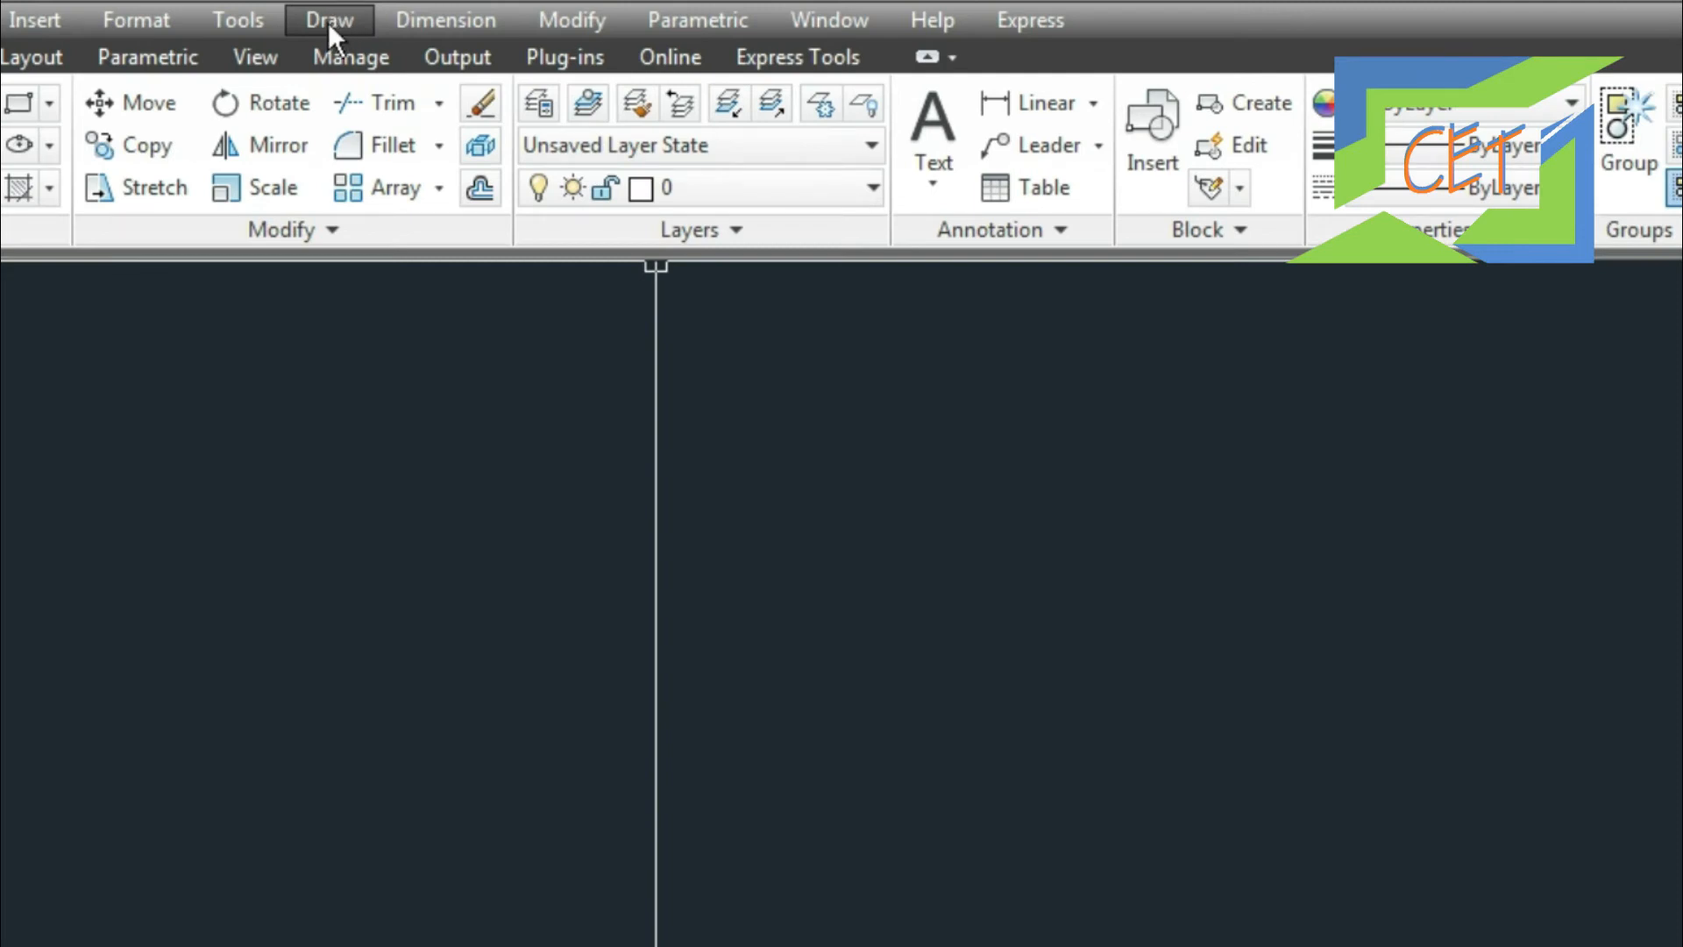
left_click(329, 35)
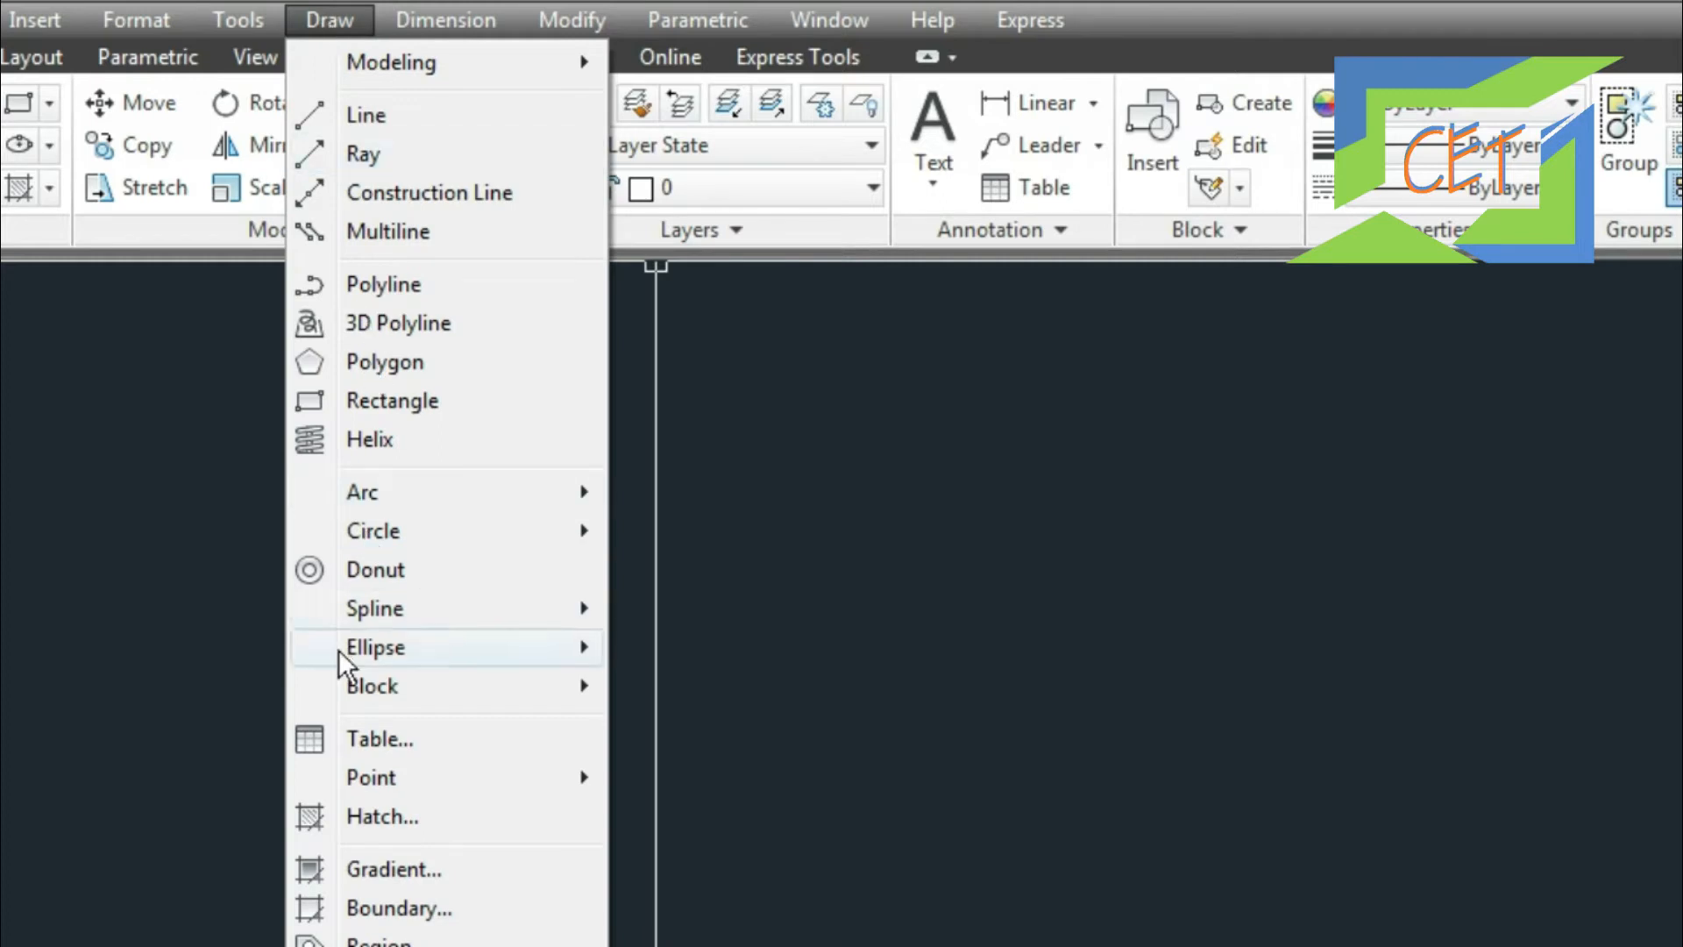
left_click(370, 740)
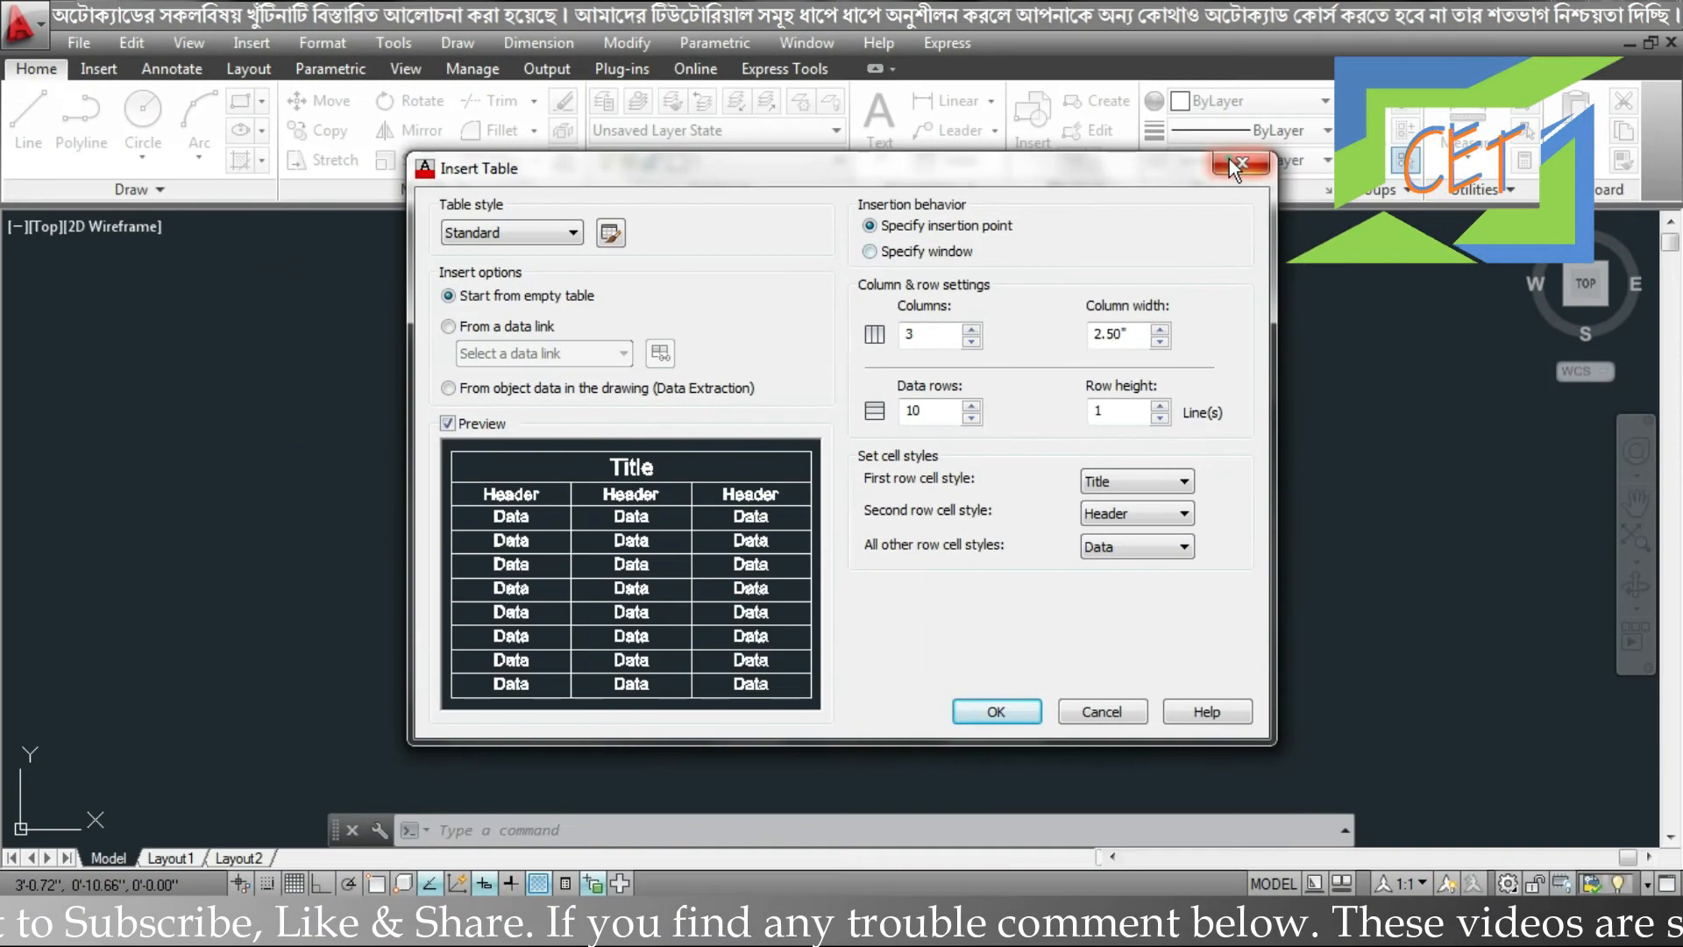
left_click(969, 708)
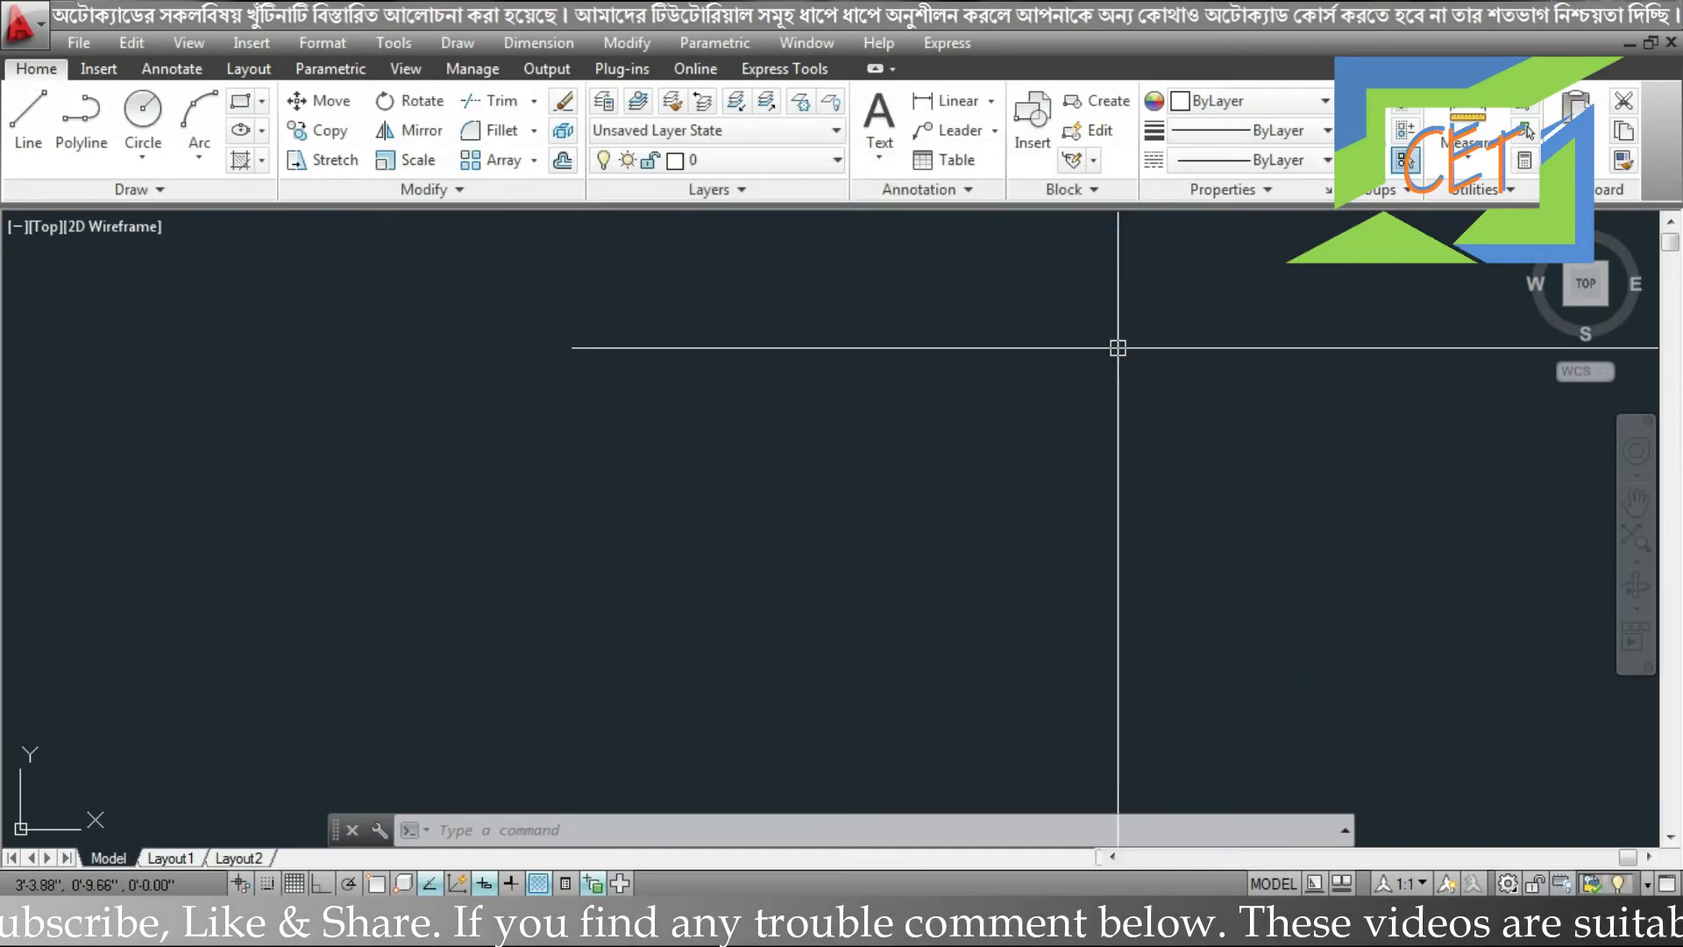
Start a new table with both the first row and second row cell styles set to Data.
type("tb")
key("Return")
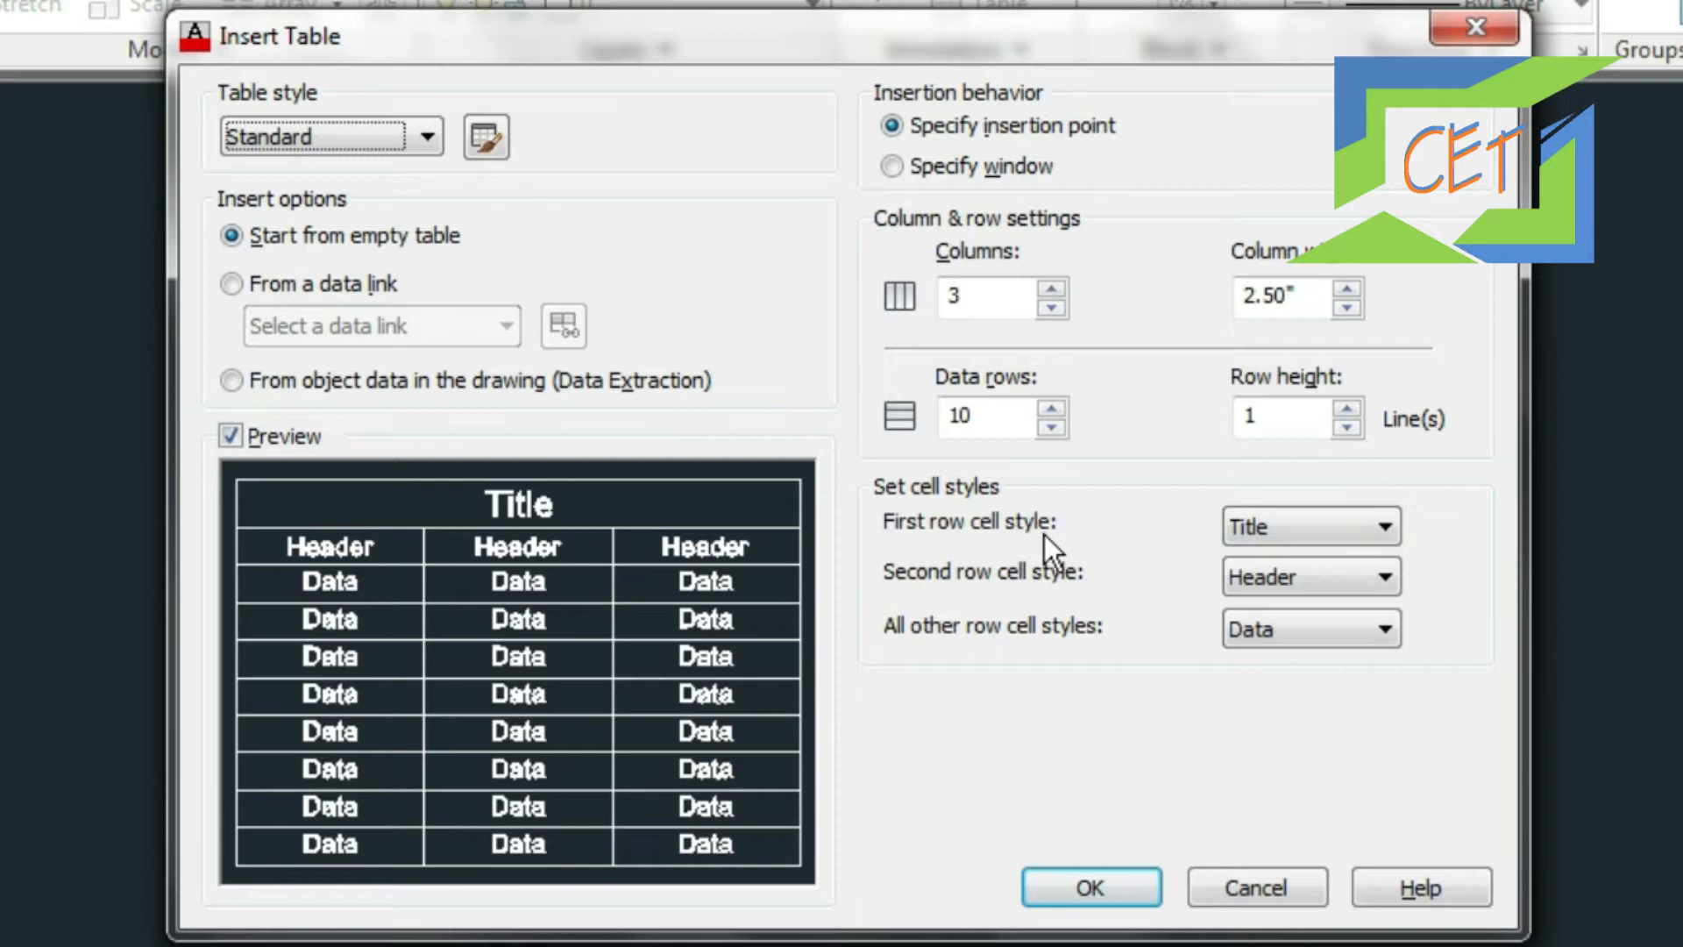
left_click(1274, 531)
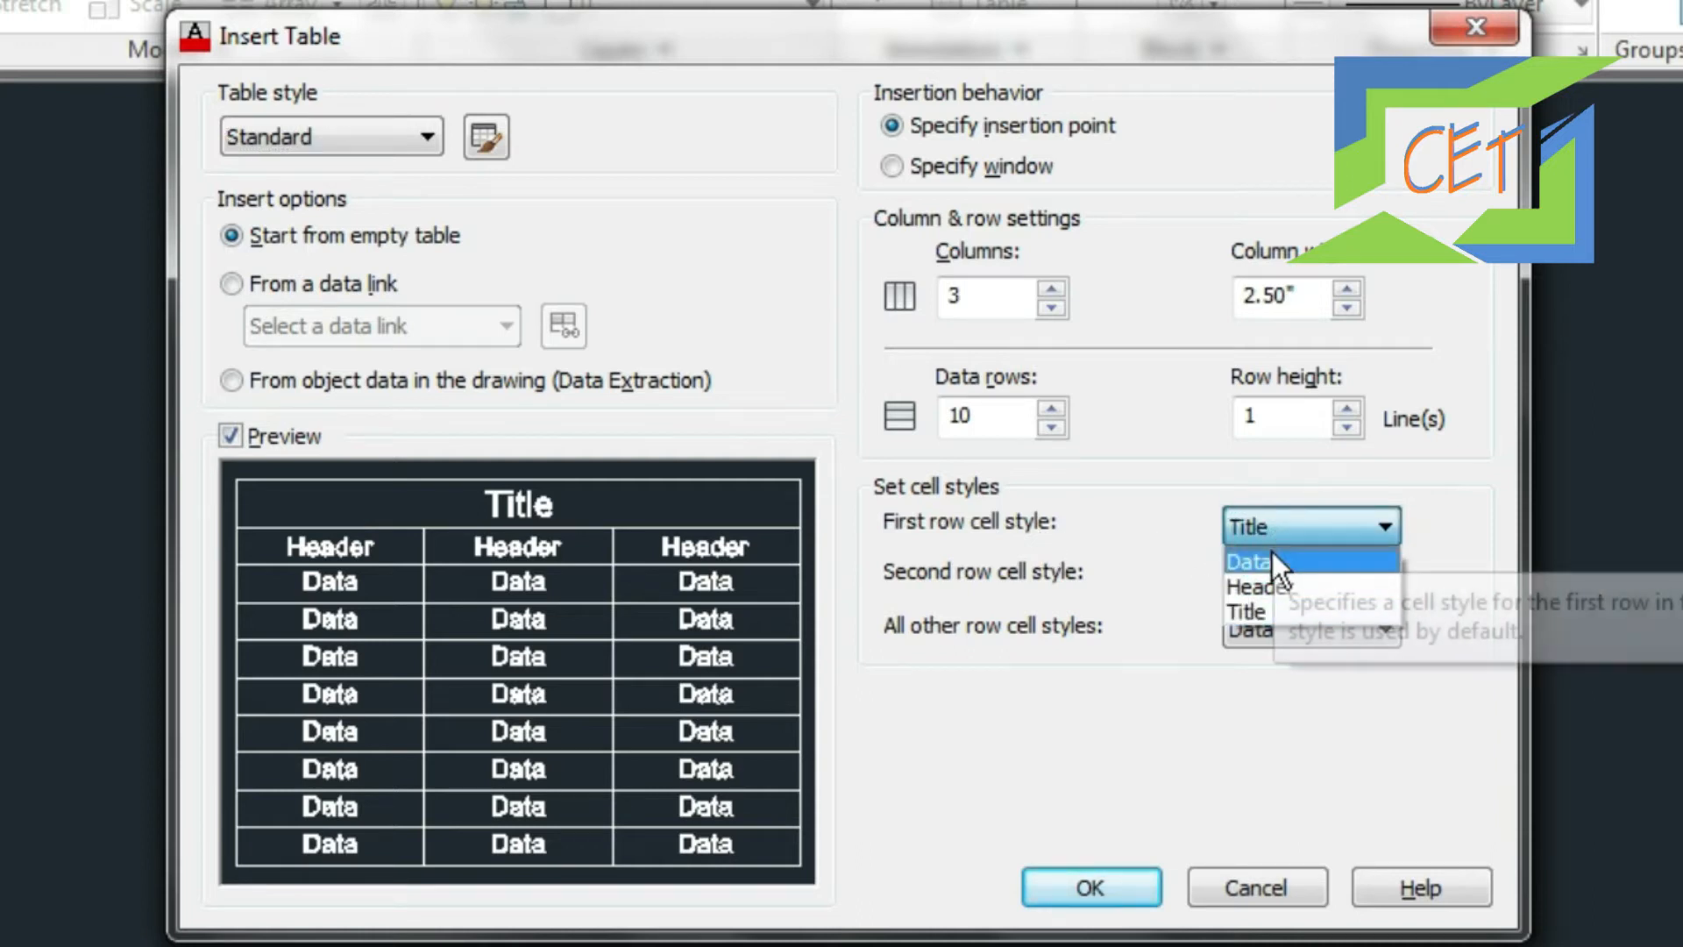
left_click(1272, 554)
left_click(1270, 570)
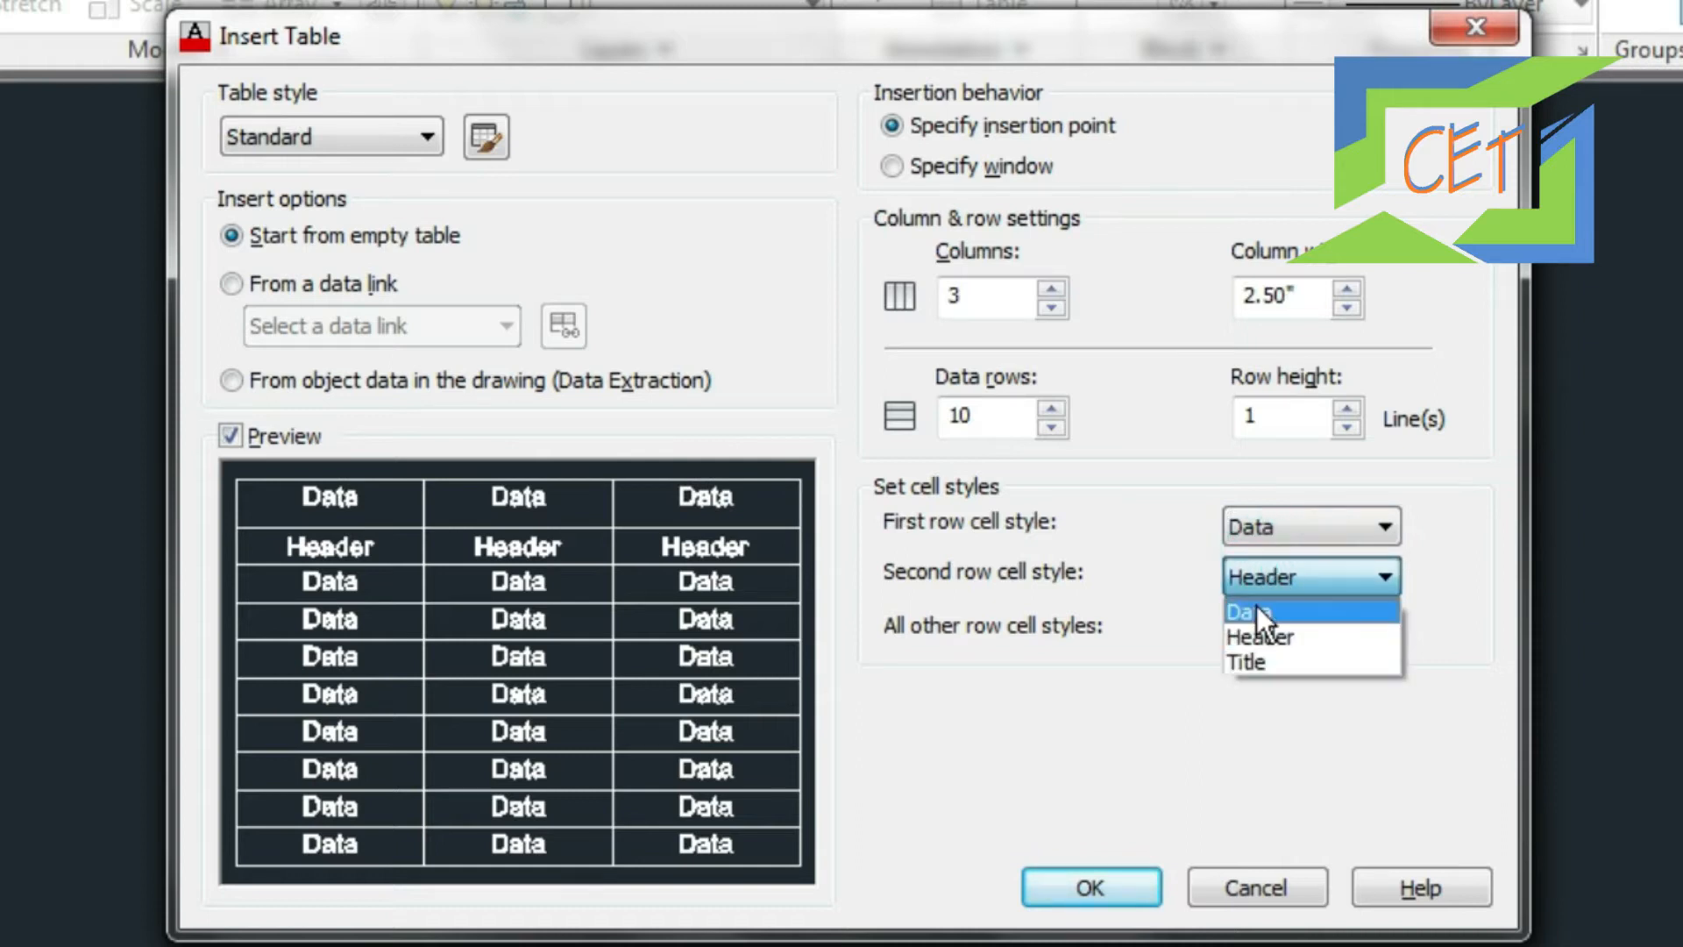
left_click(1255, 611)
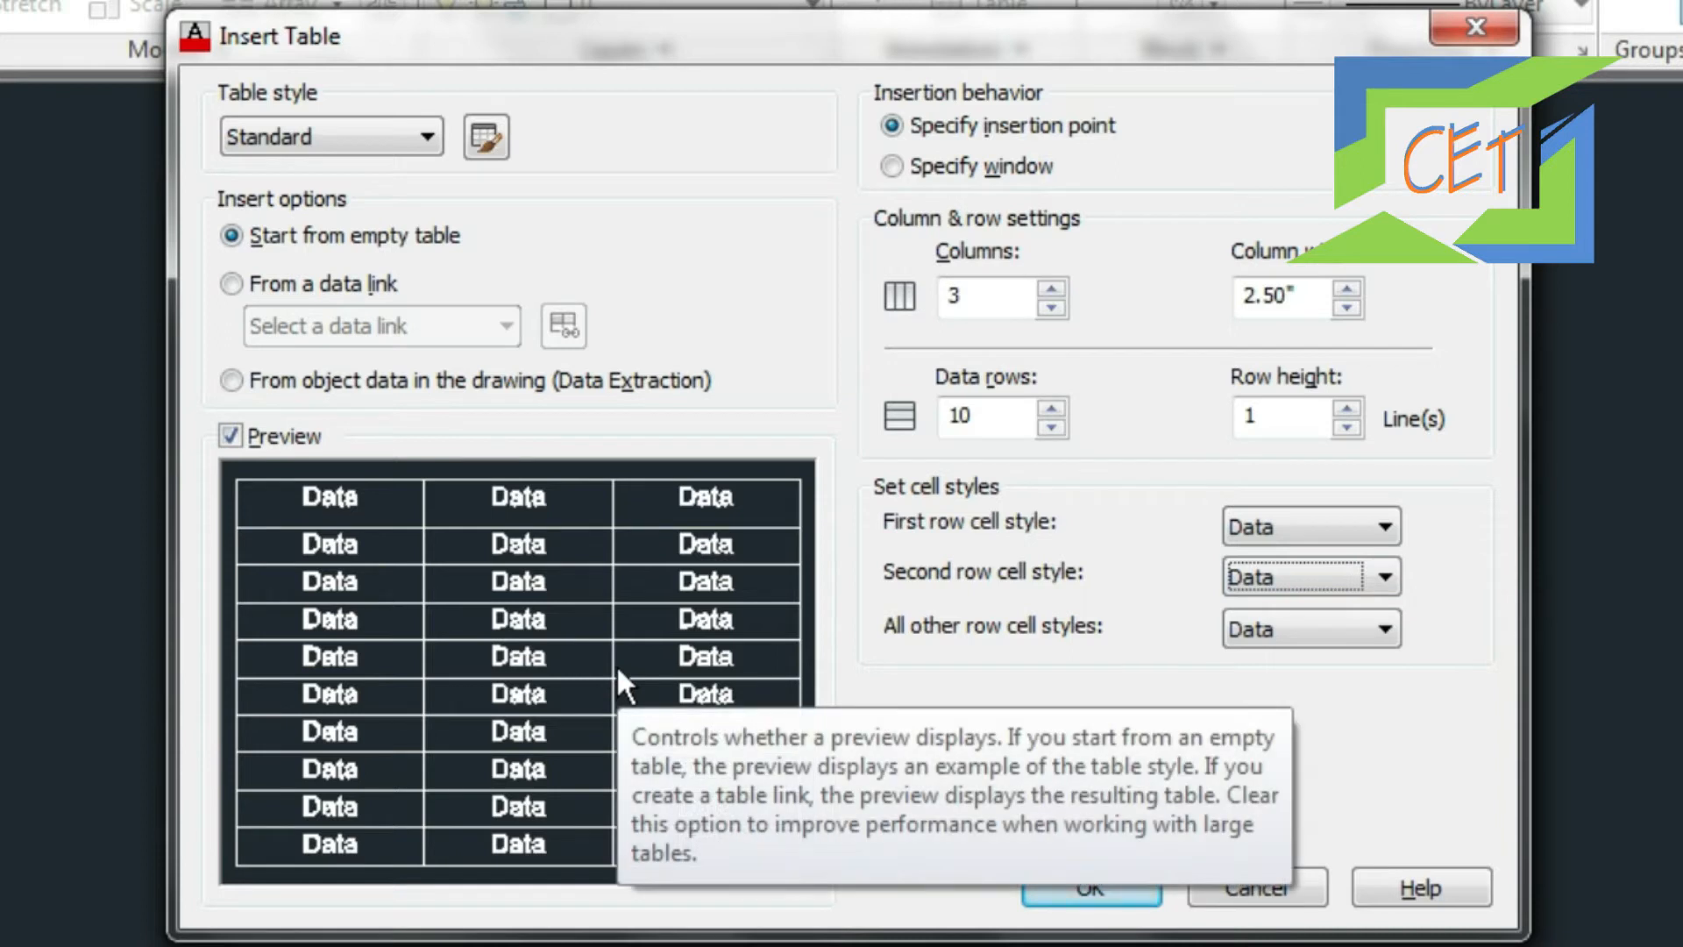
Set the first row cell style to Title and the second row cell style to Header.
left_click(1257, 533)
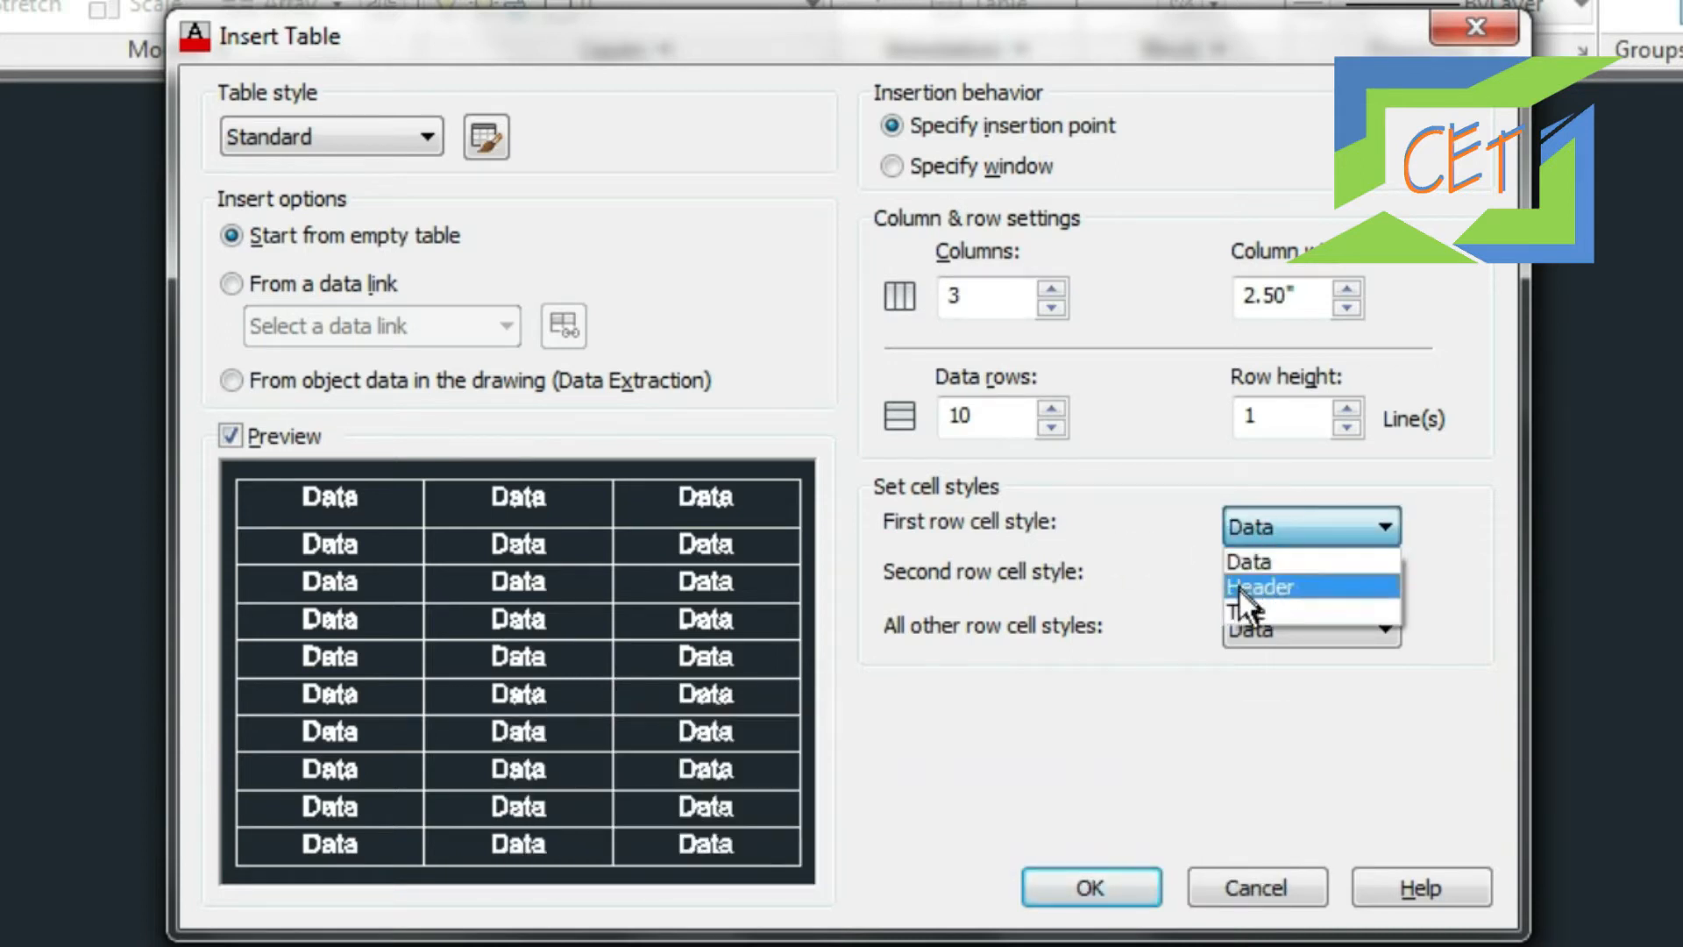
left_click(1236, 611)
left_click(1249, 577)
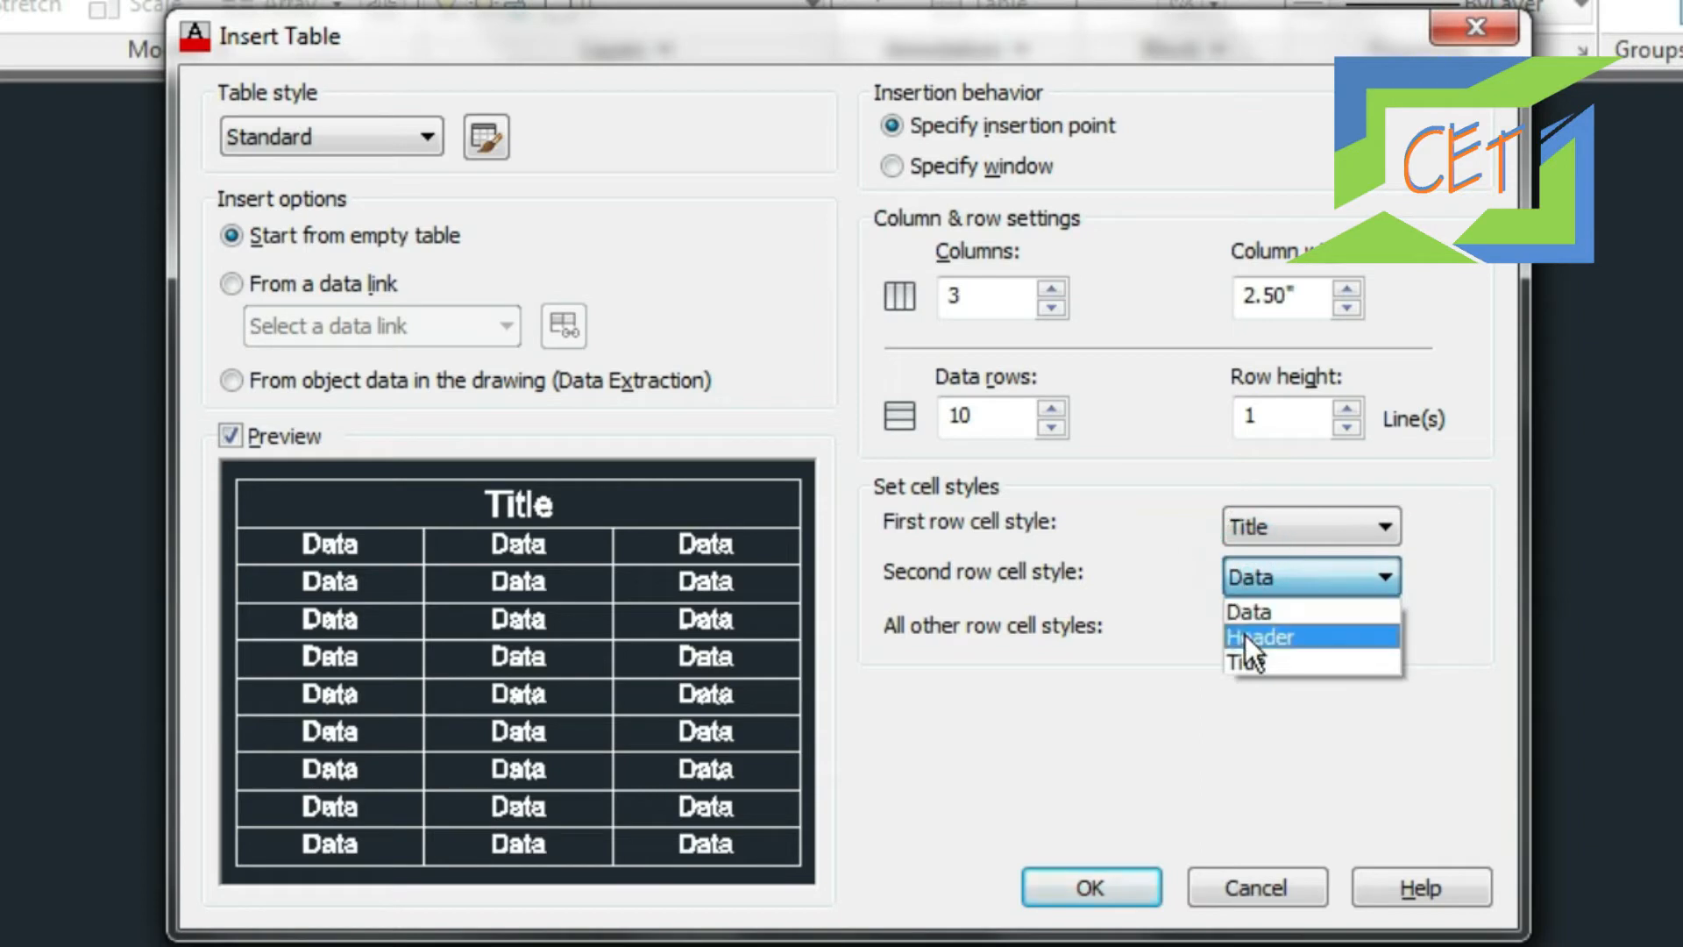
left_click(1244, 635)
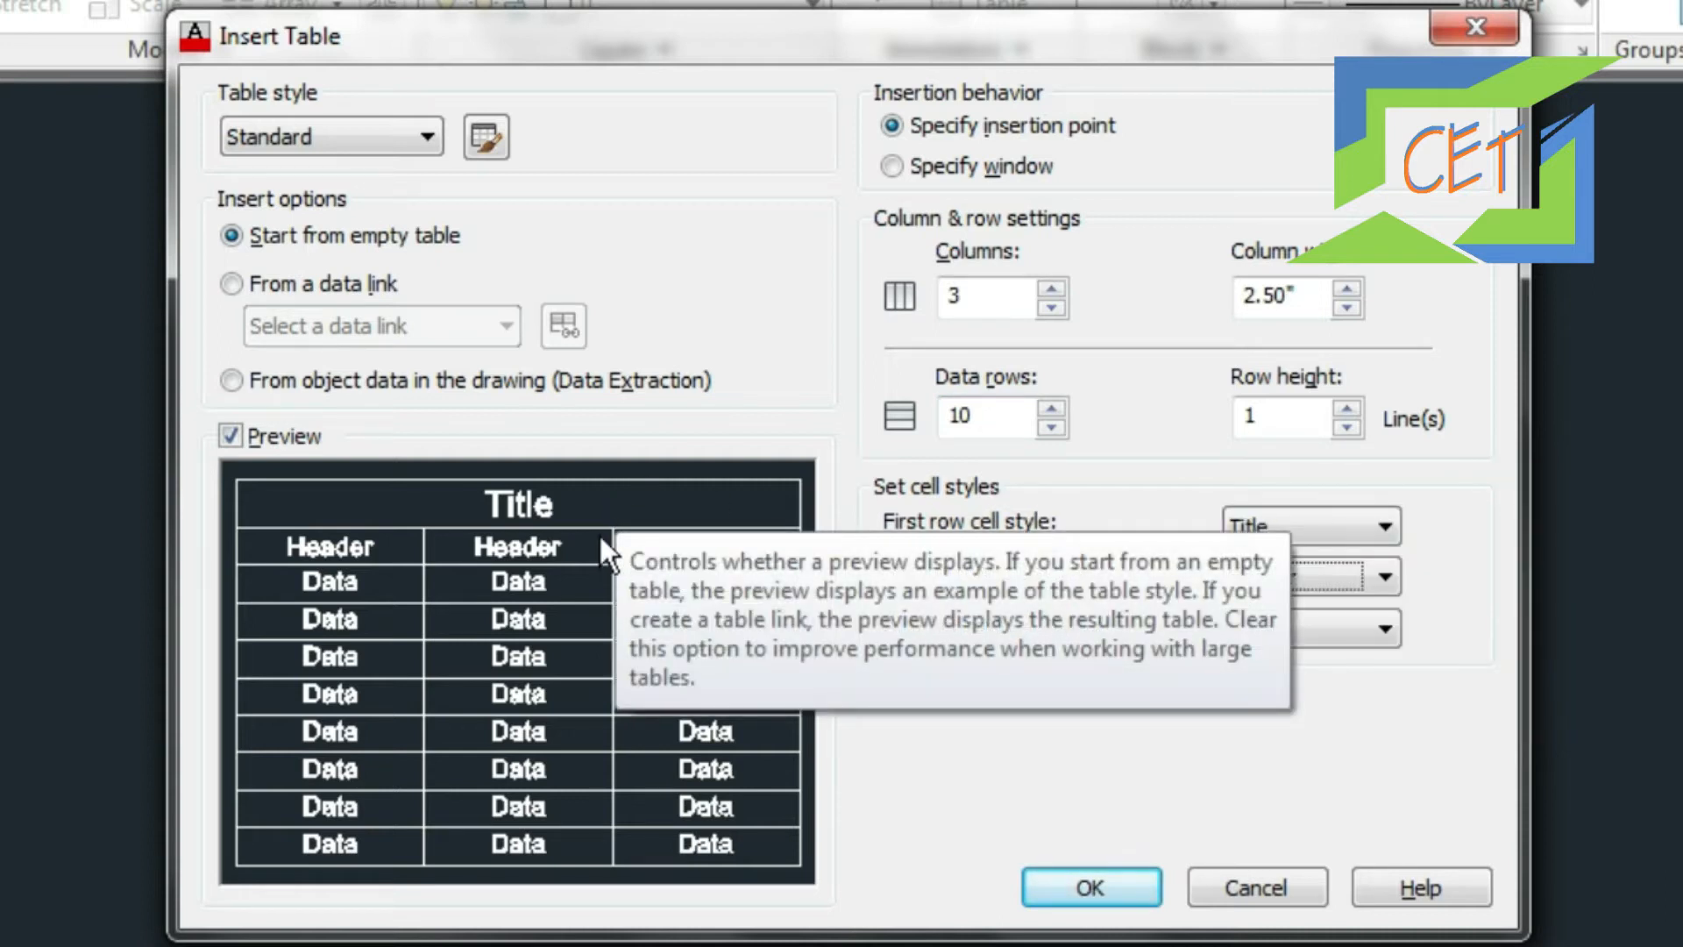
Set the data rows to 3 and place the three-column table at an insertion point in the drawing area.
double_click(960, 415)
type("3")
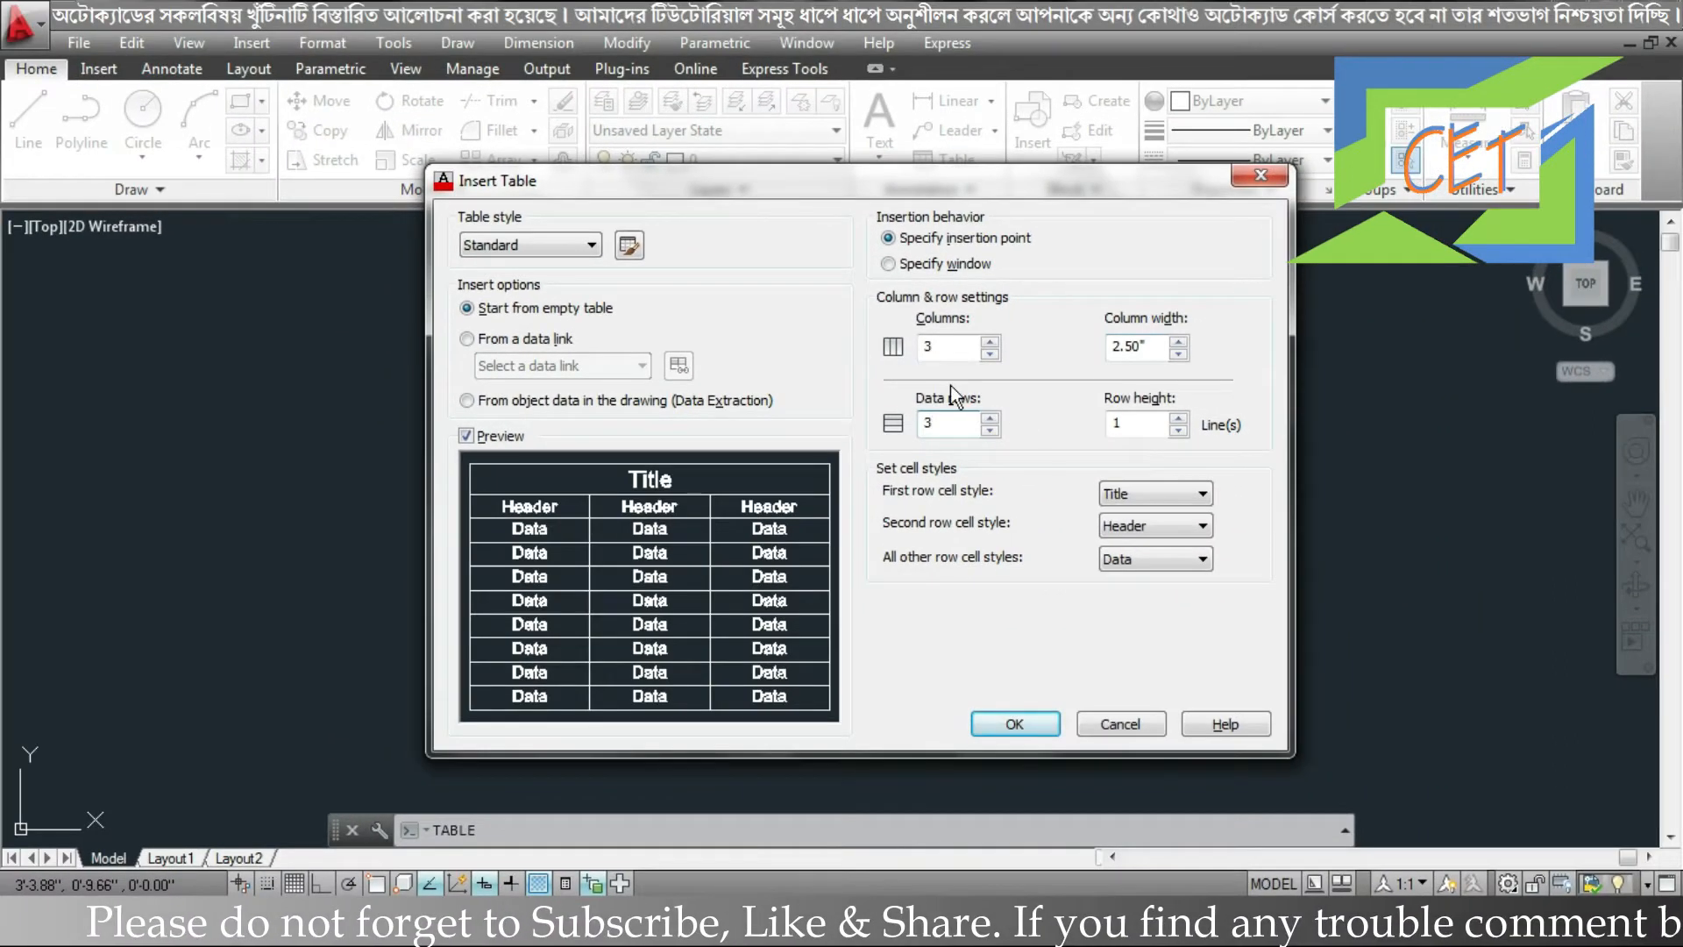
left_click(998, 715)
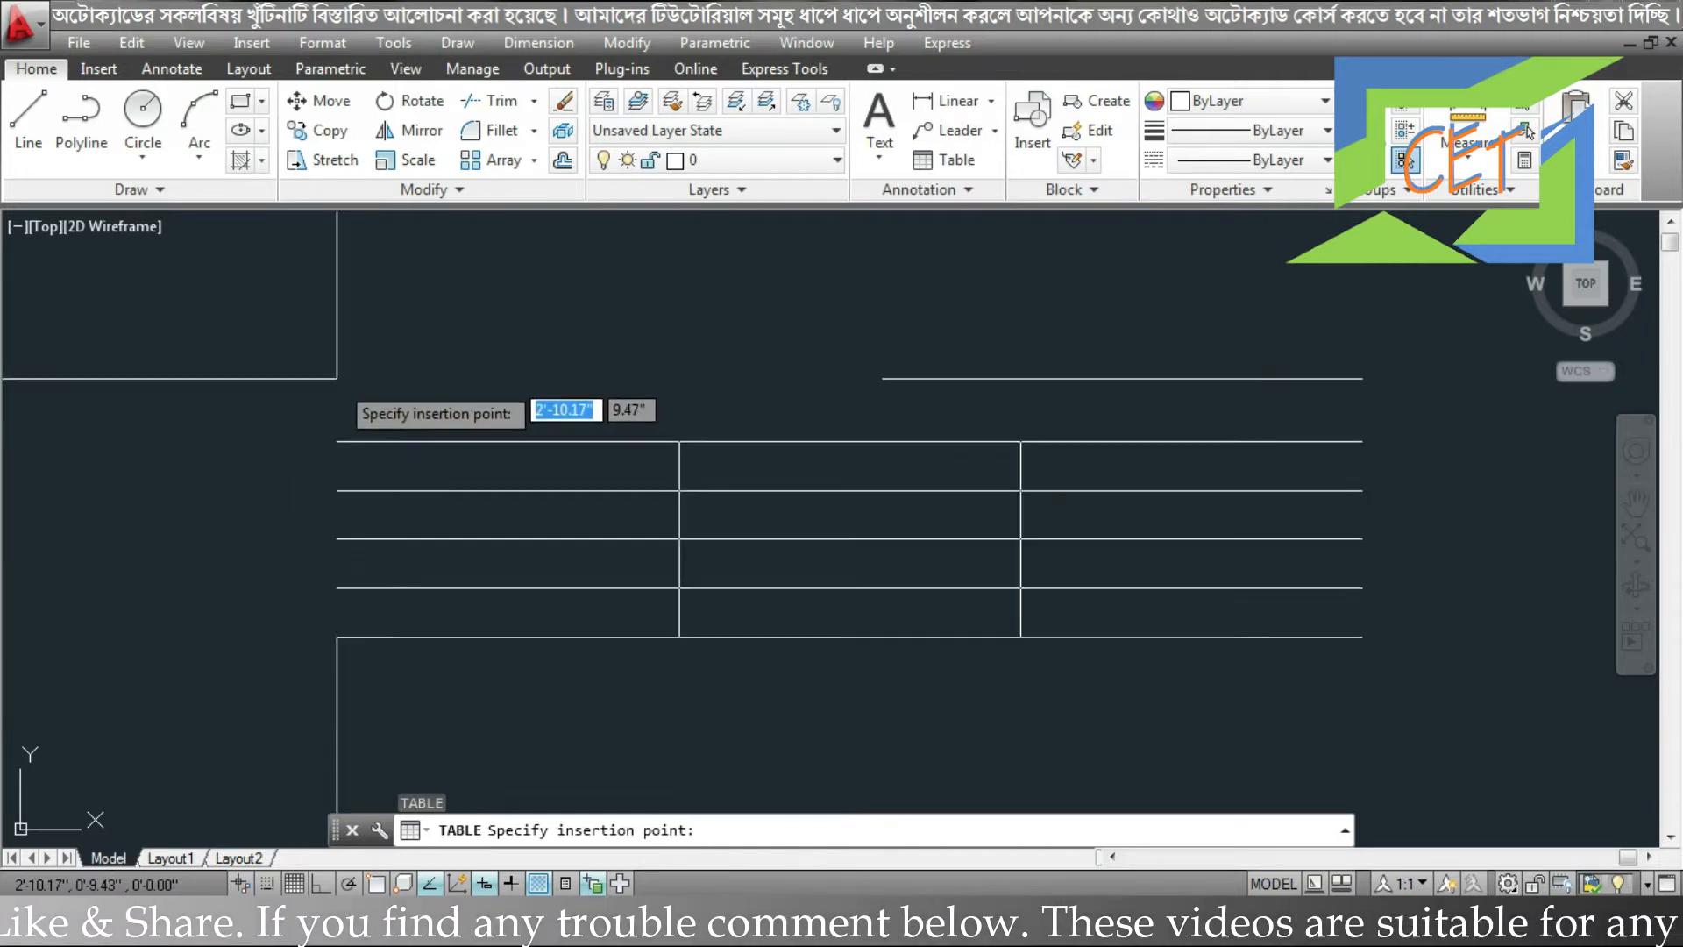
left_click(352, 384)
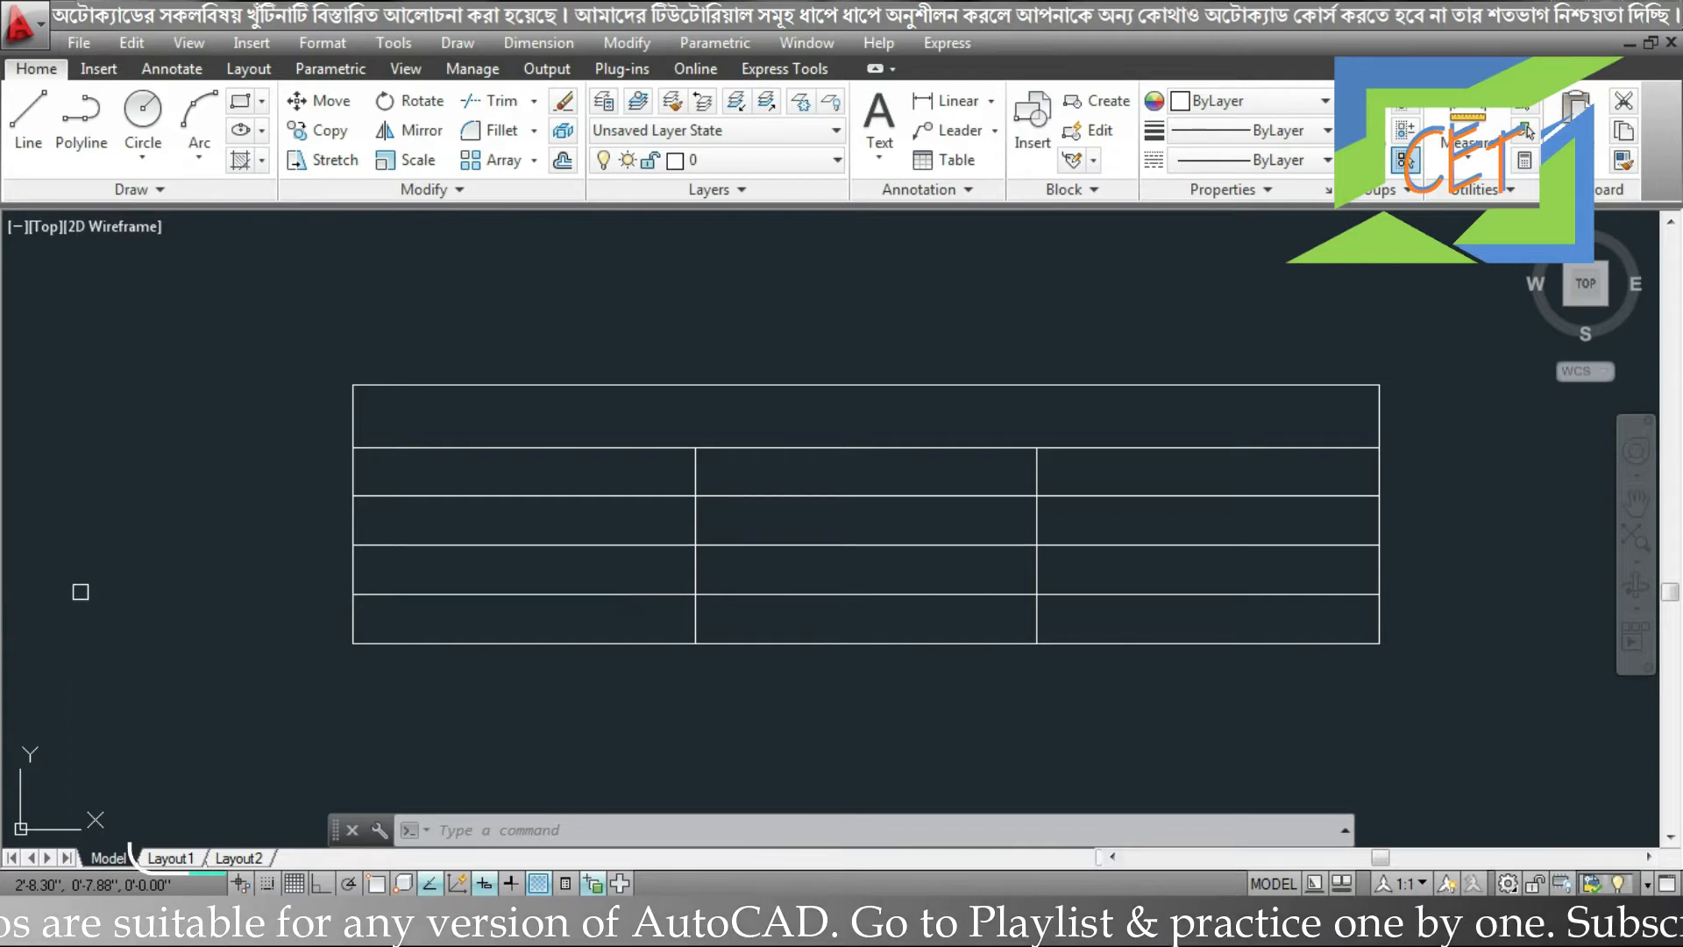
Set up a new table that is placed by specifying a window, with 3 columns and a row height of 1 line.
type("tb")
key("Return")
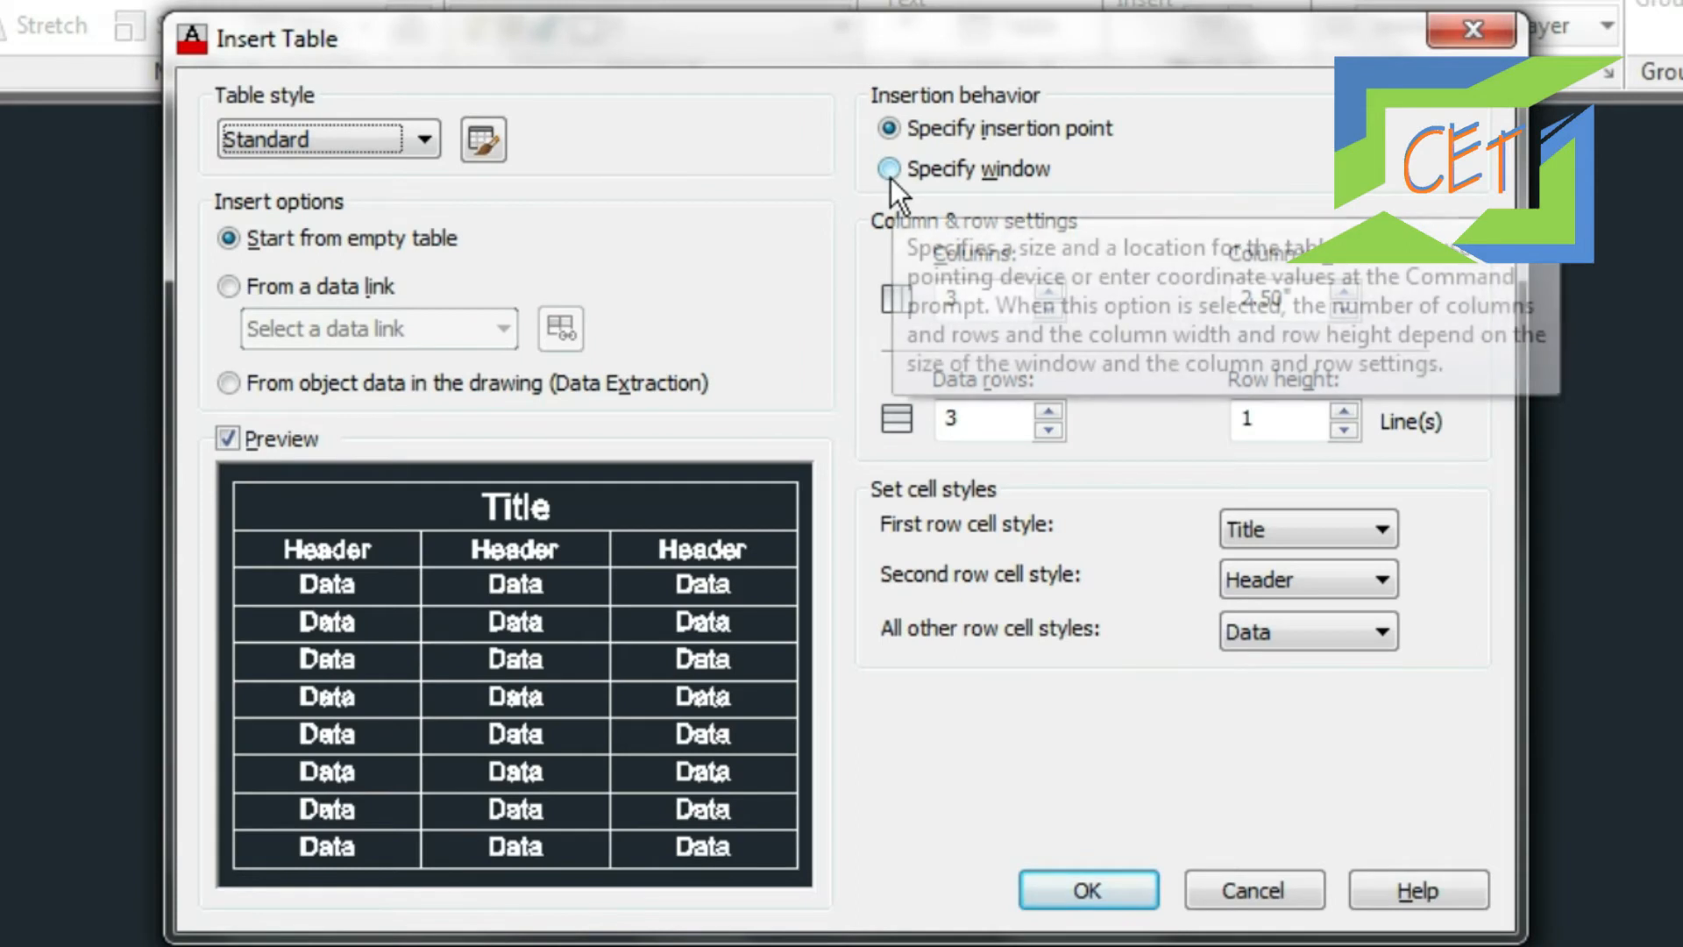
left_click(890, 172)
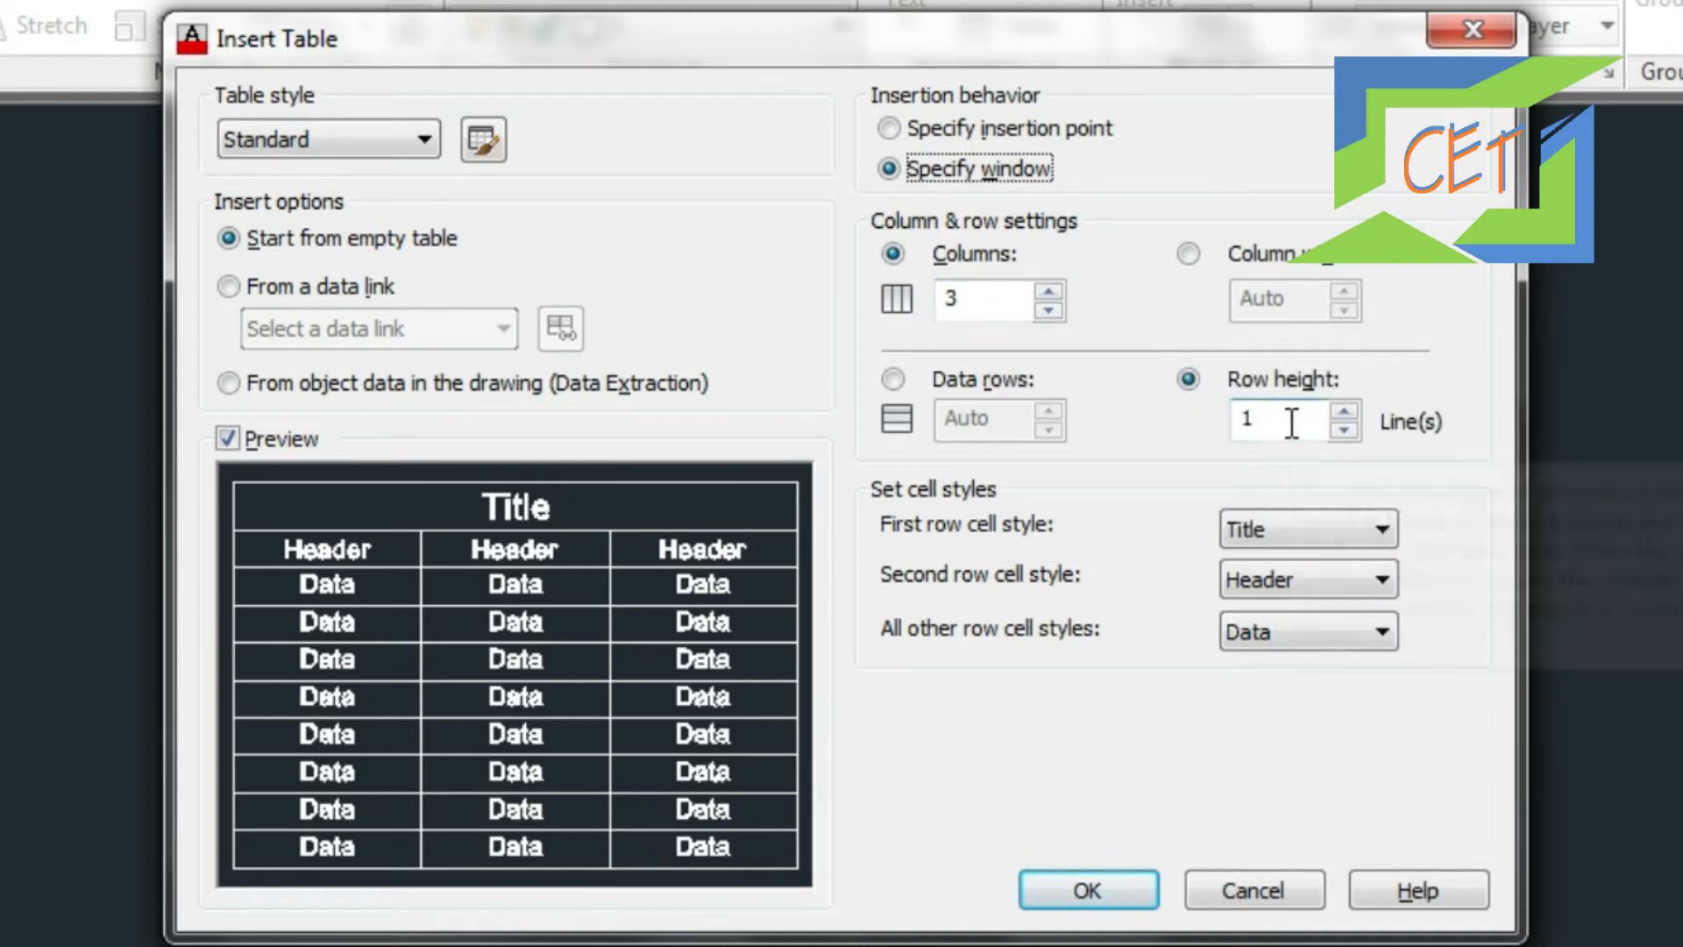
left_click(893, 378)
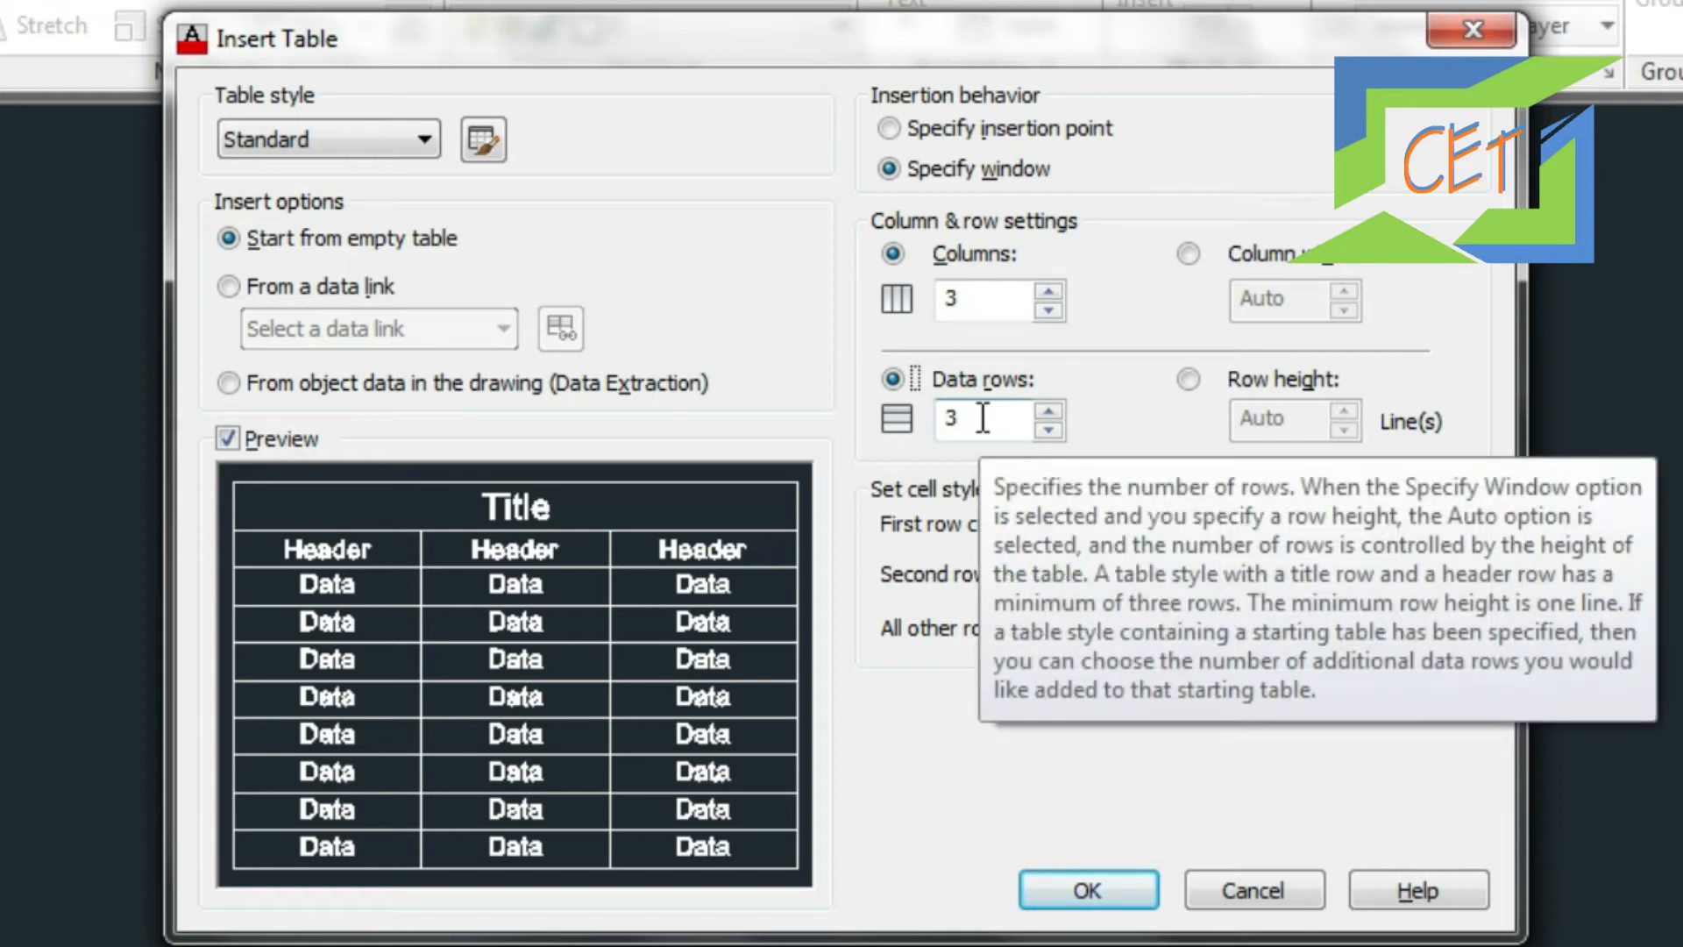
left_click(1192, 382)
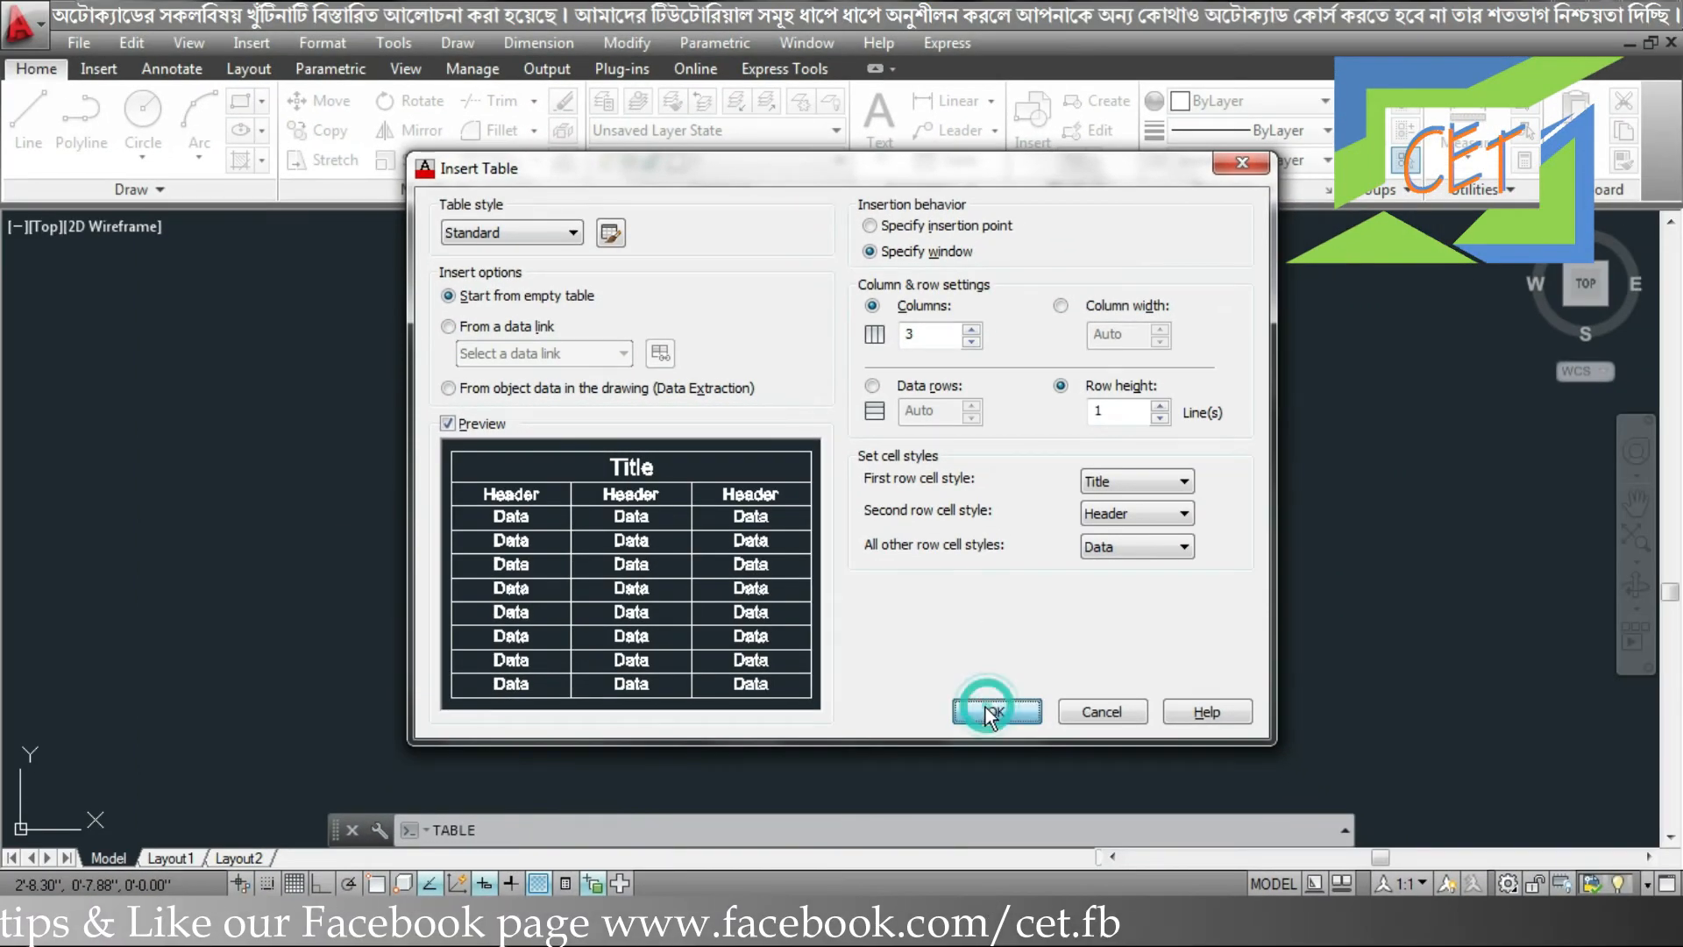
left_click(993, 712)
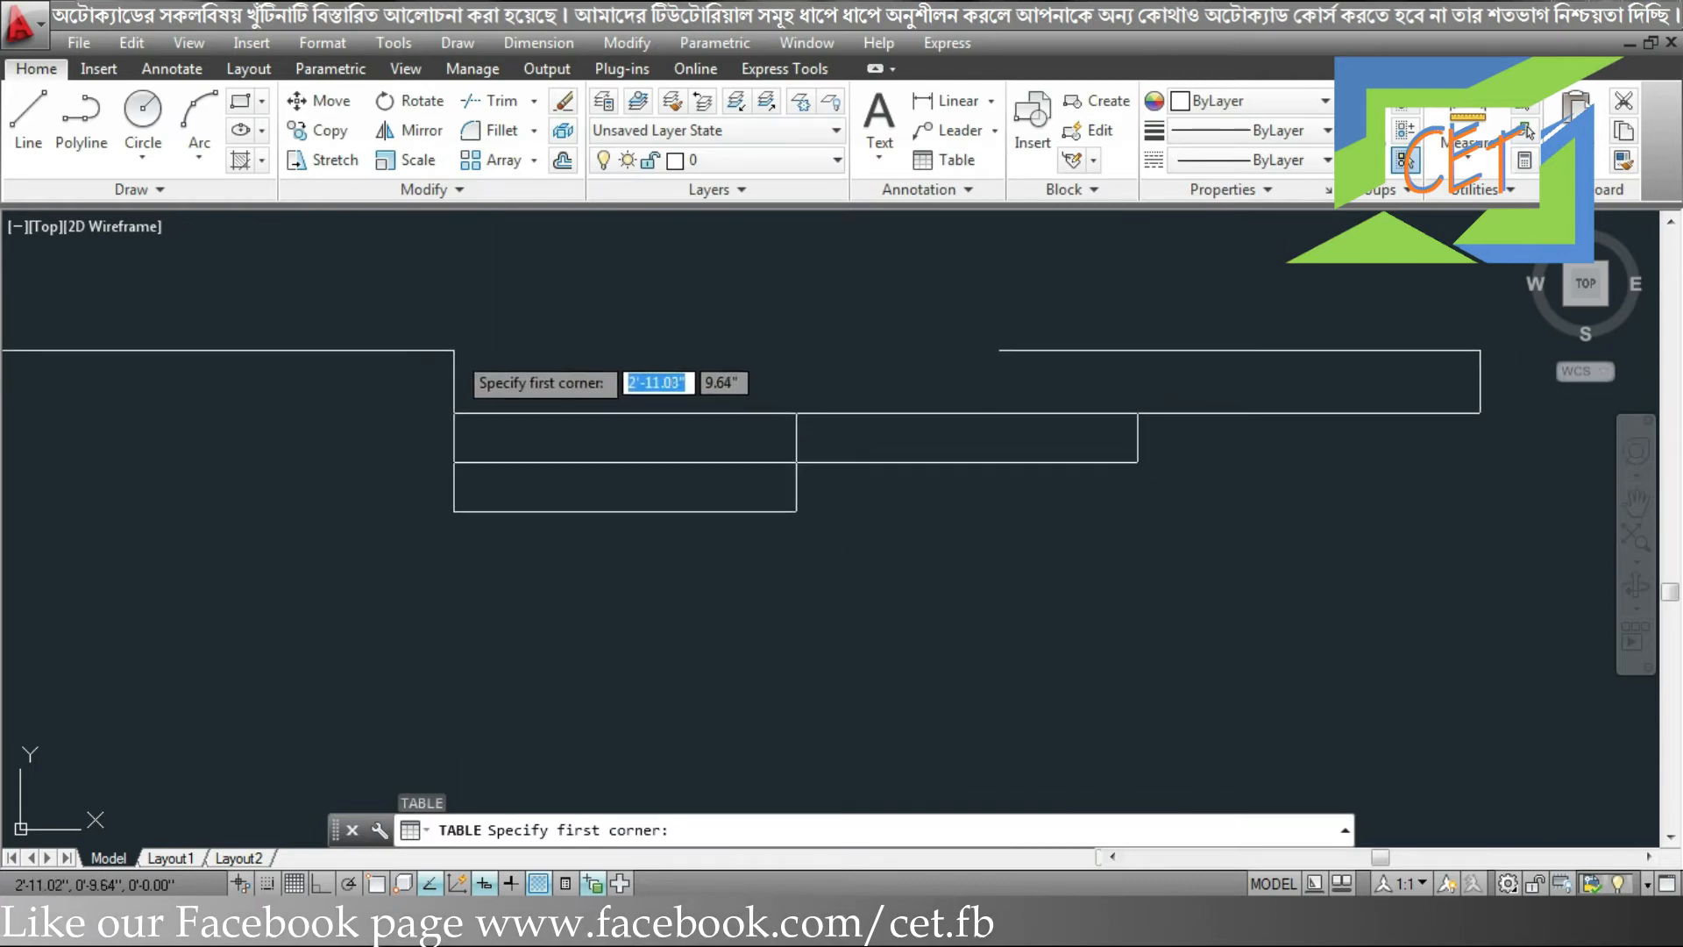
Place the table across the middle of the drawing area by its two window corners, with four rows and an empty title cell.
left_click(414, 340)
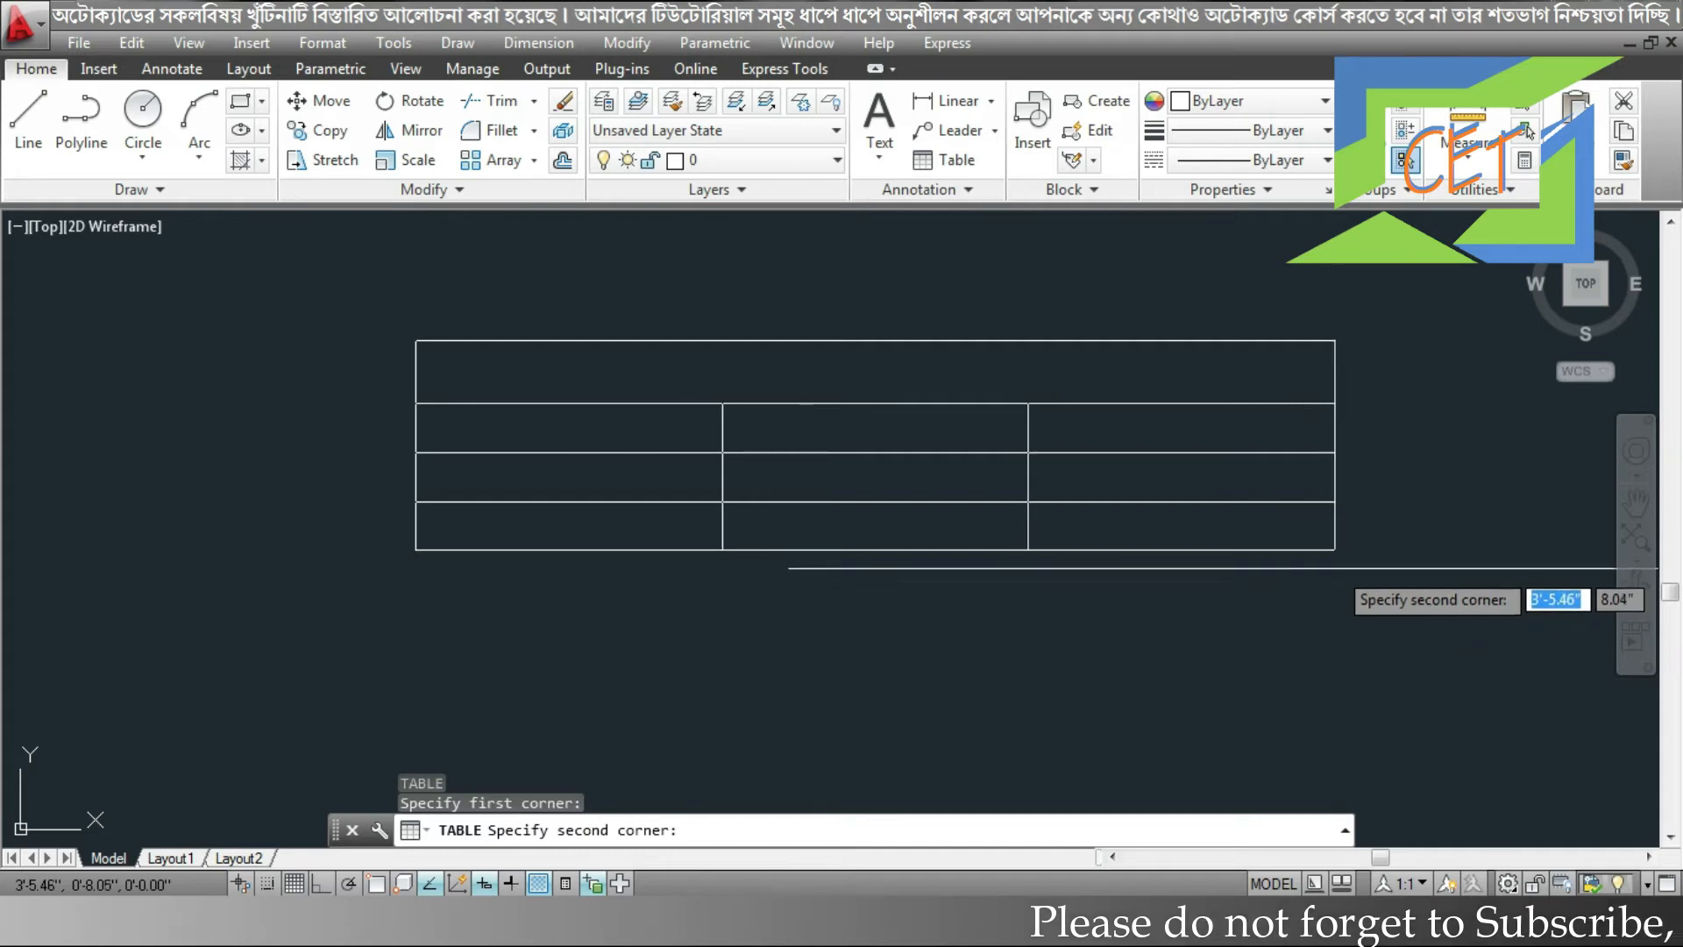
left_click(1334, 558)
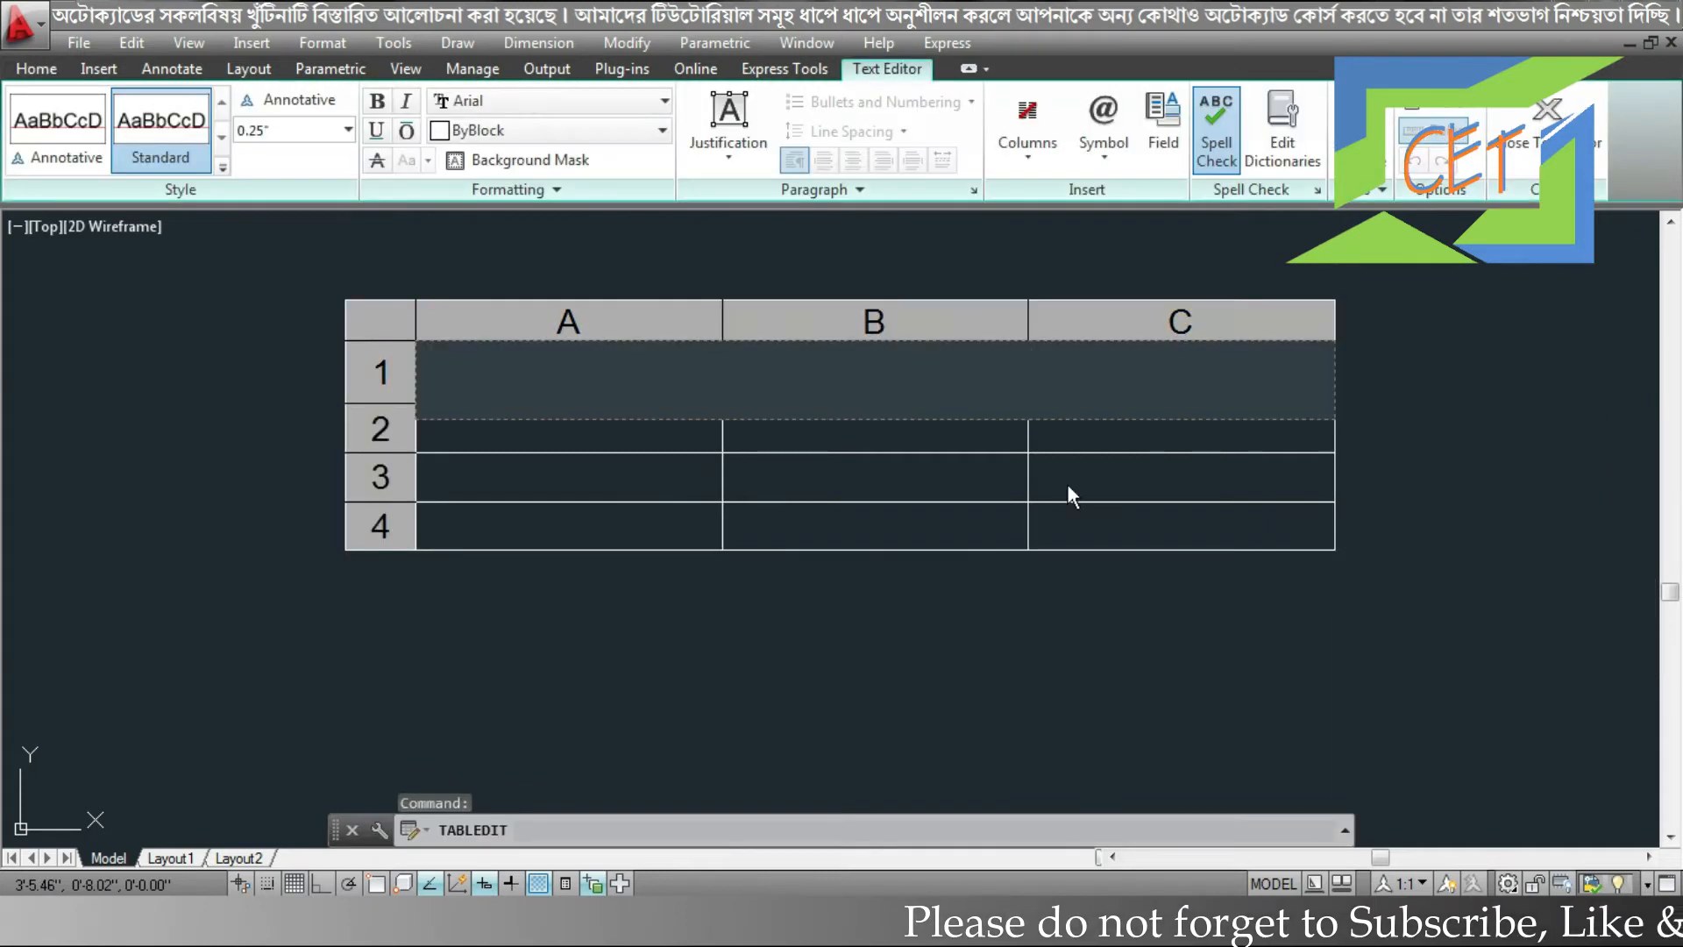
left_click(234, 659)
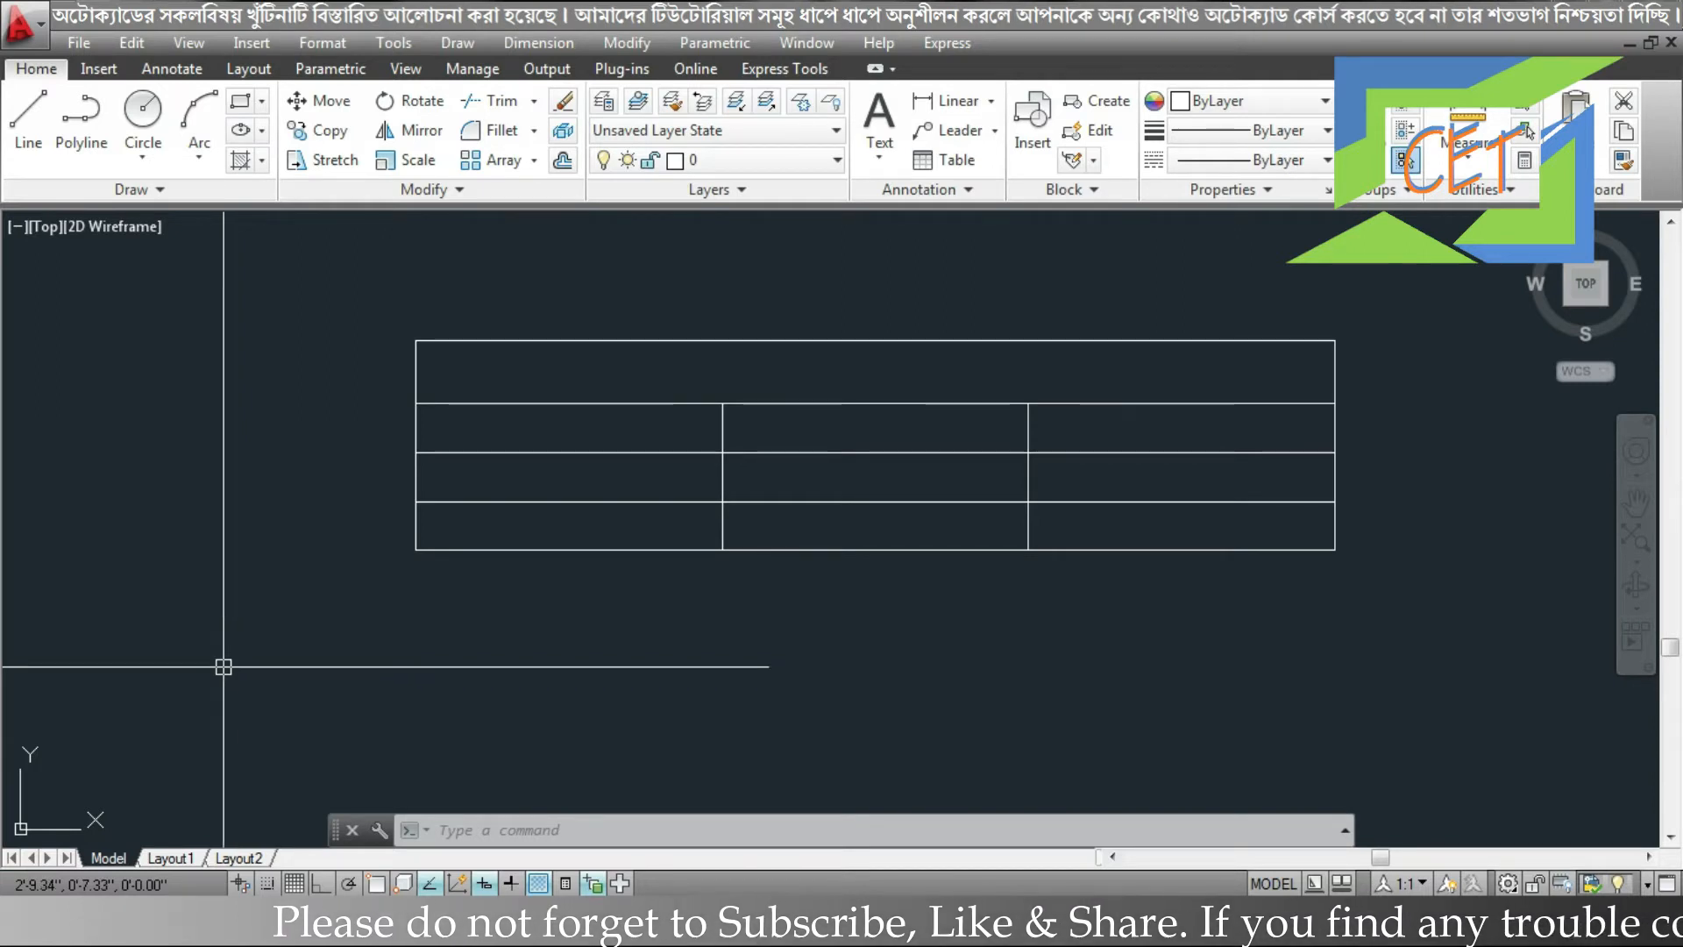
Enter "Size of Door & Window" in the table's title row and finish the text edit.
left_click(940, 369)
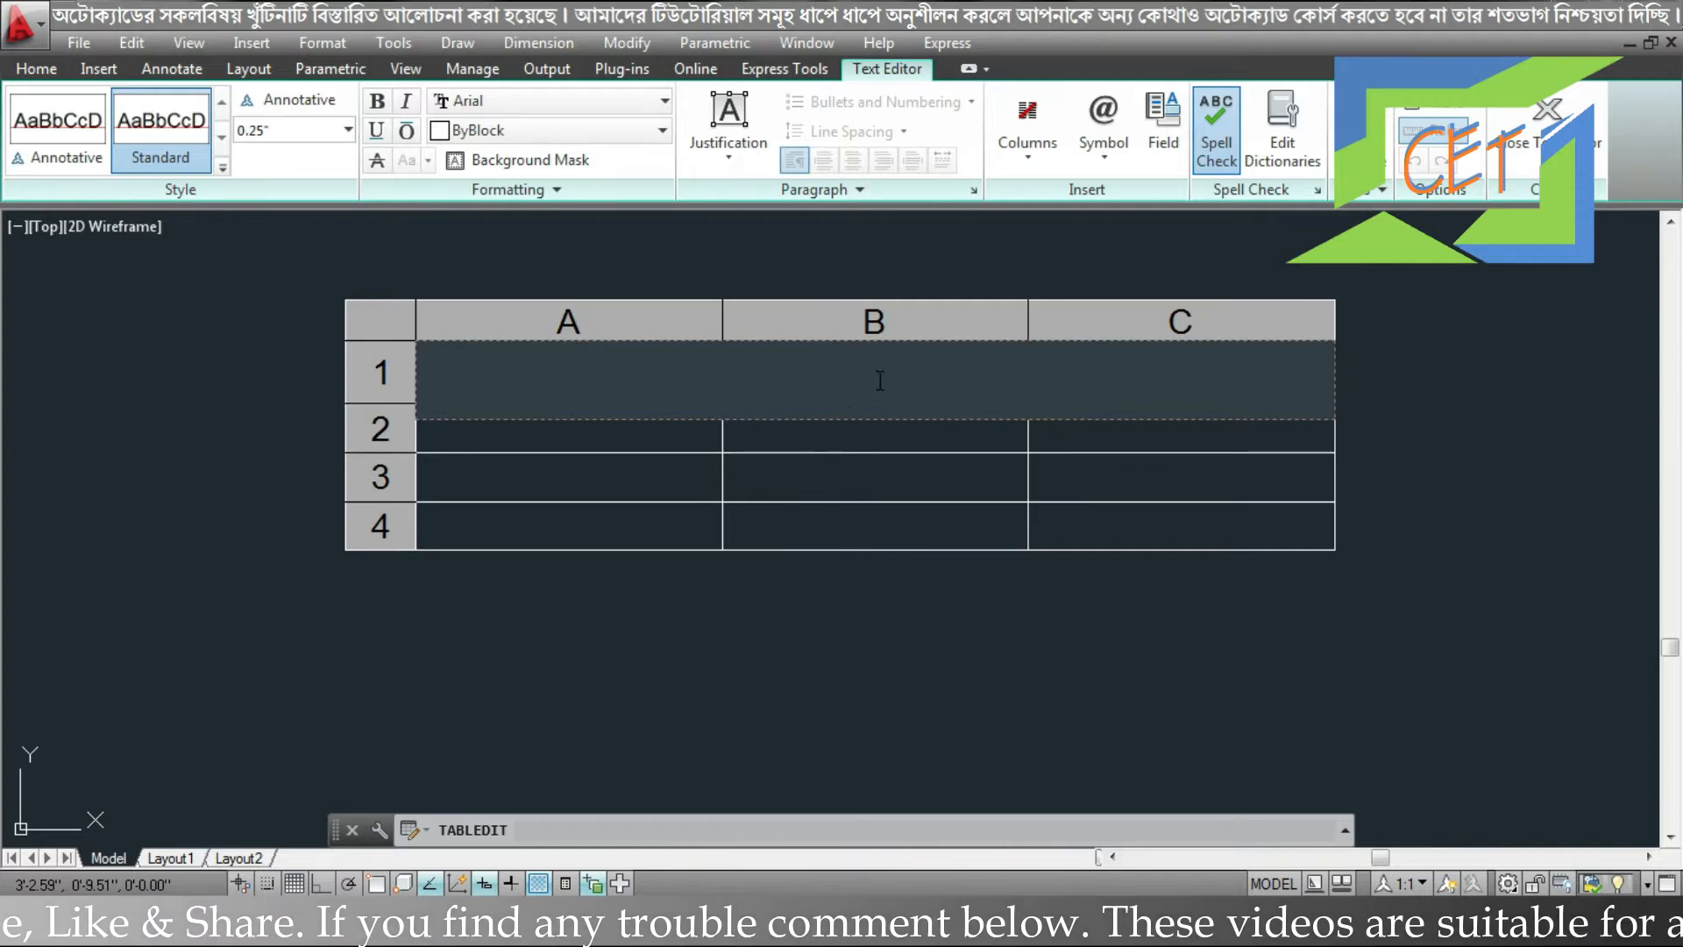
type("Size of Door & Win")
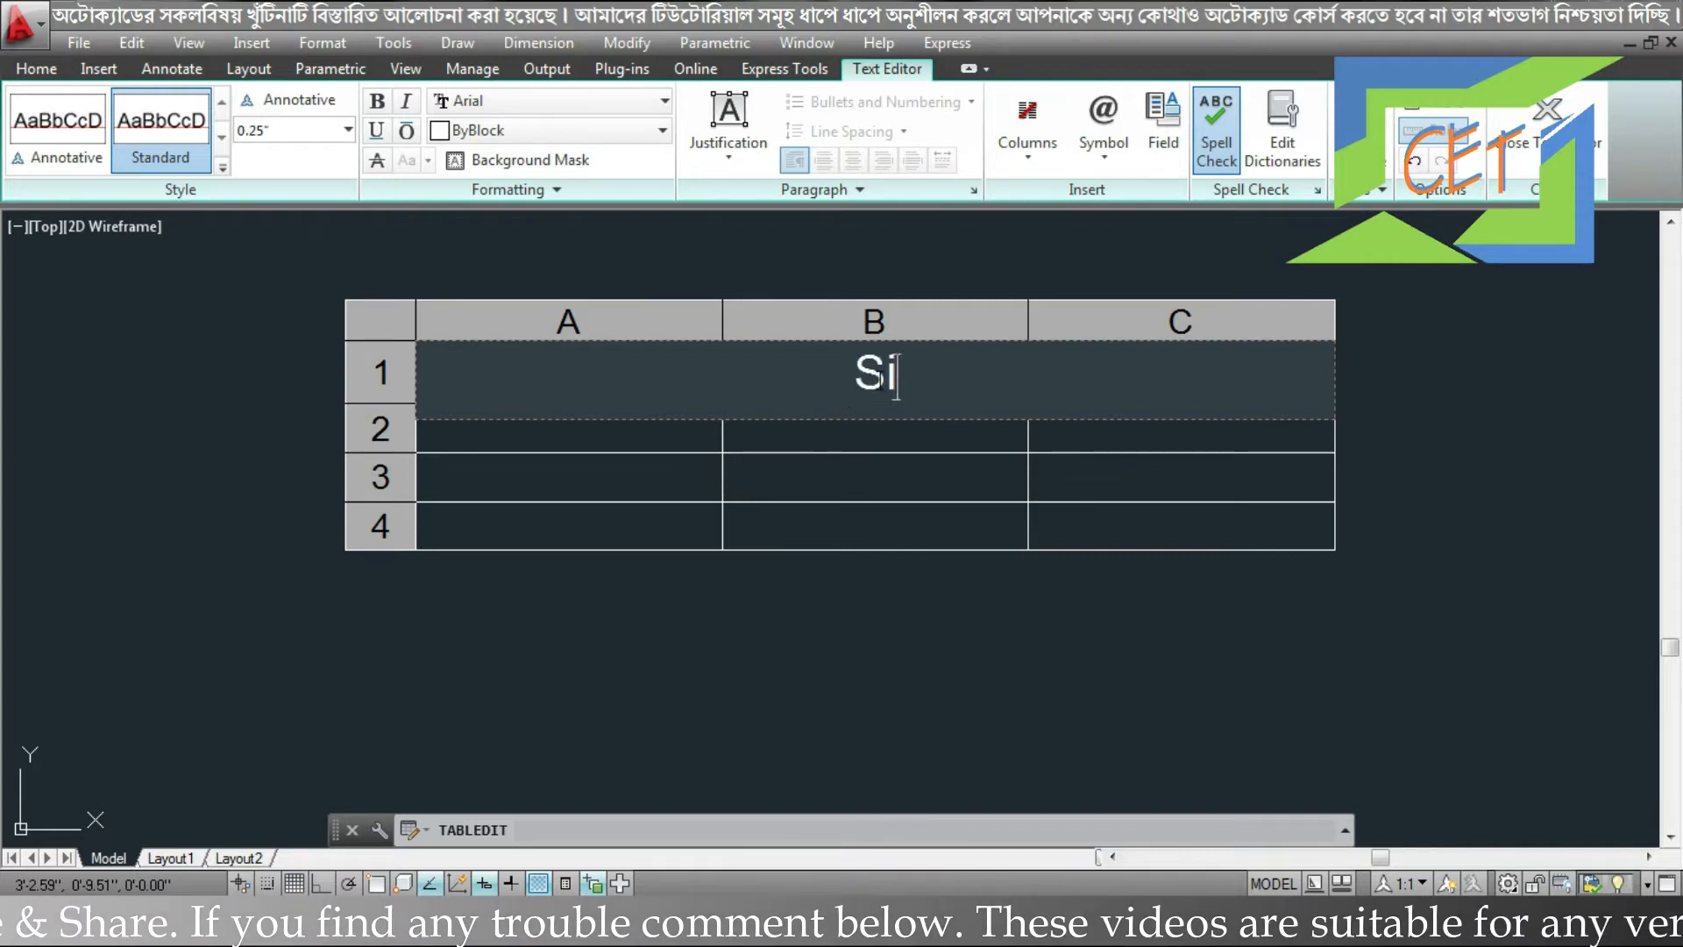
type("dow")
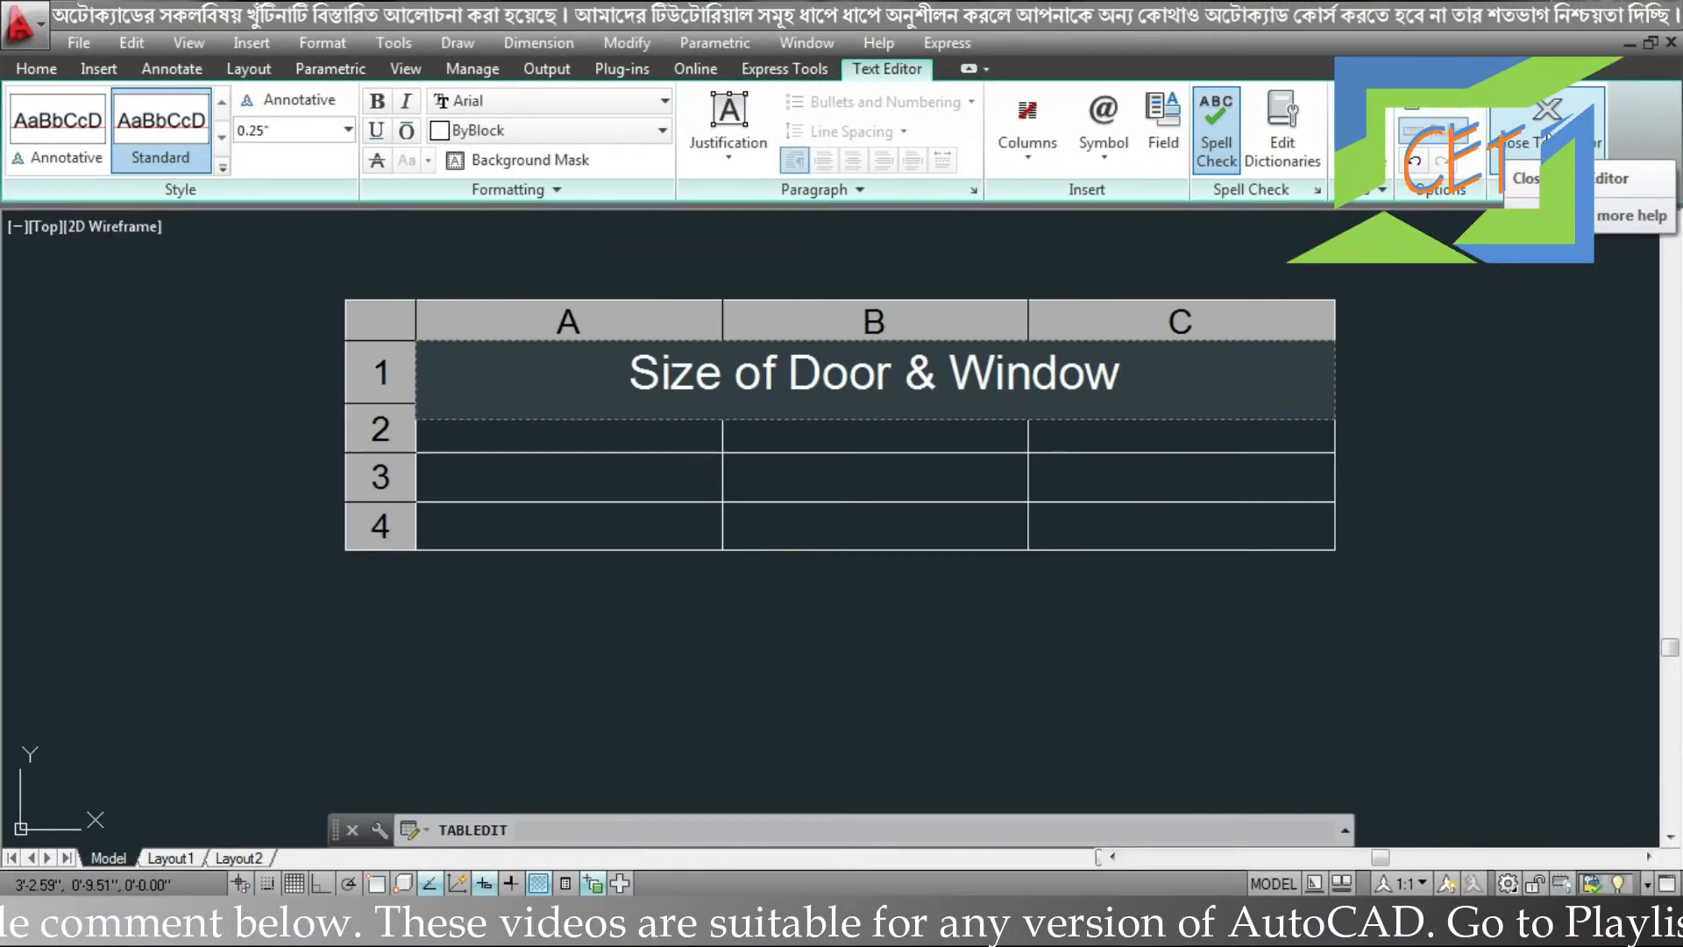
left_click(1548, 133)
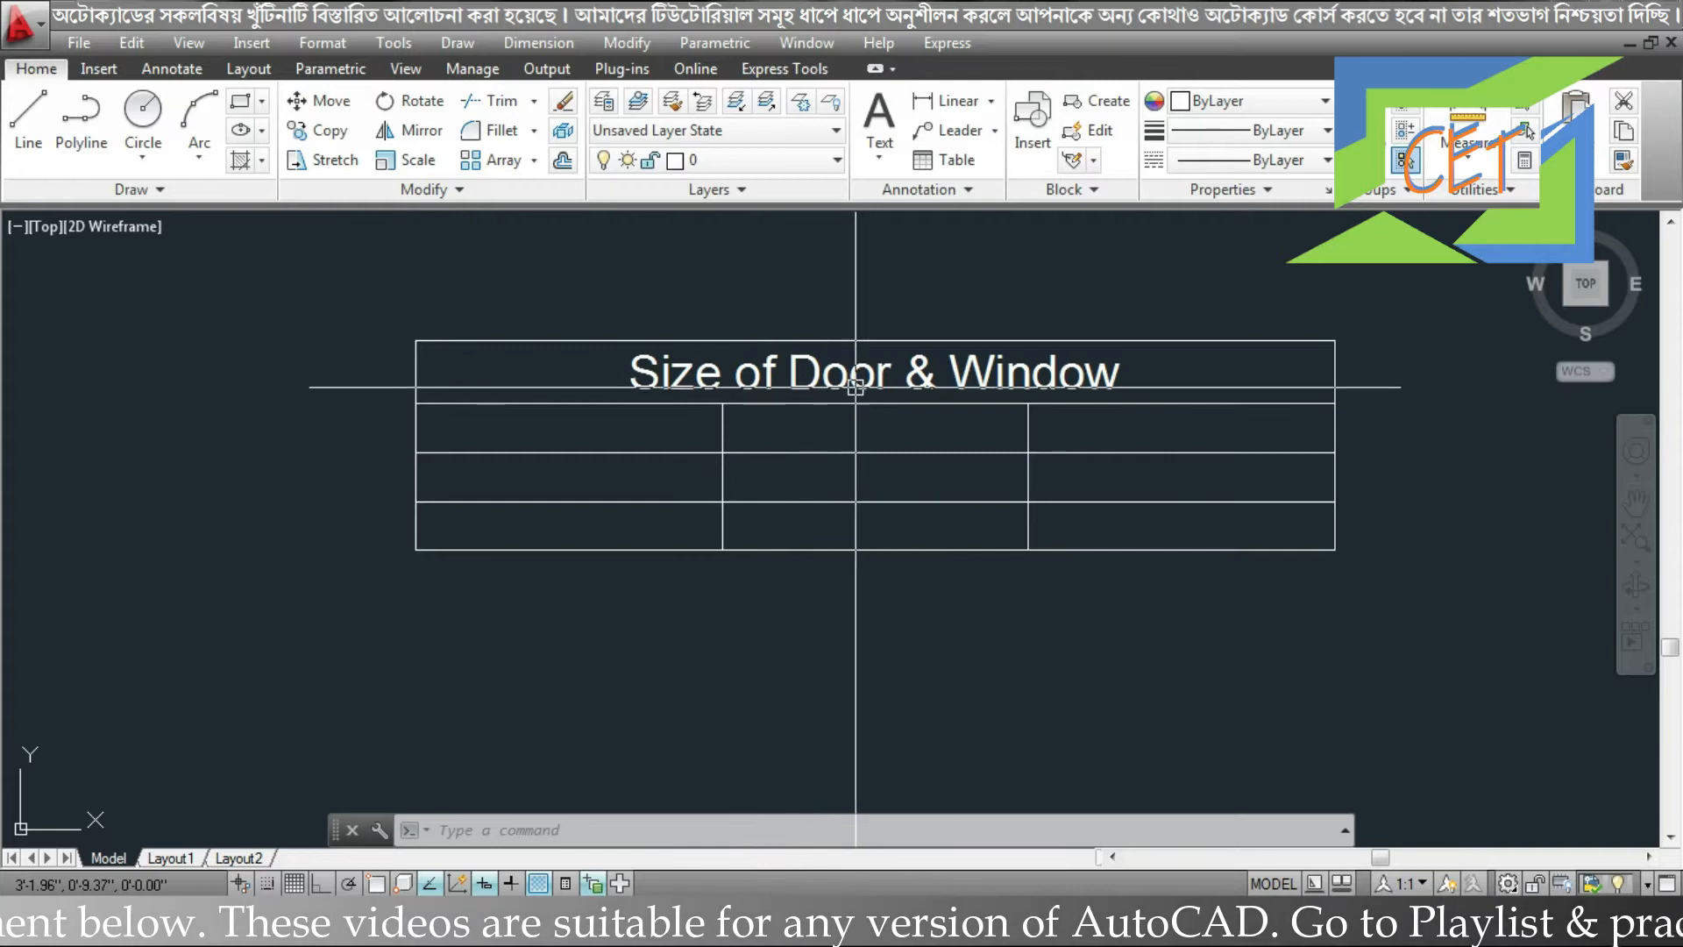
Fill the header row with "Door" in column A, "X" in column B and "Y" in column C.
double_click(547, 432)
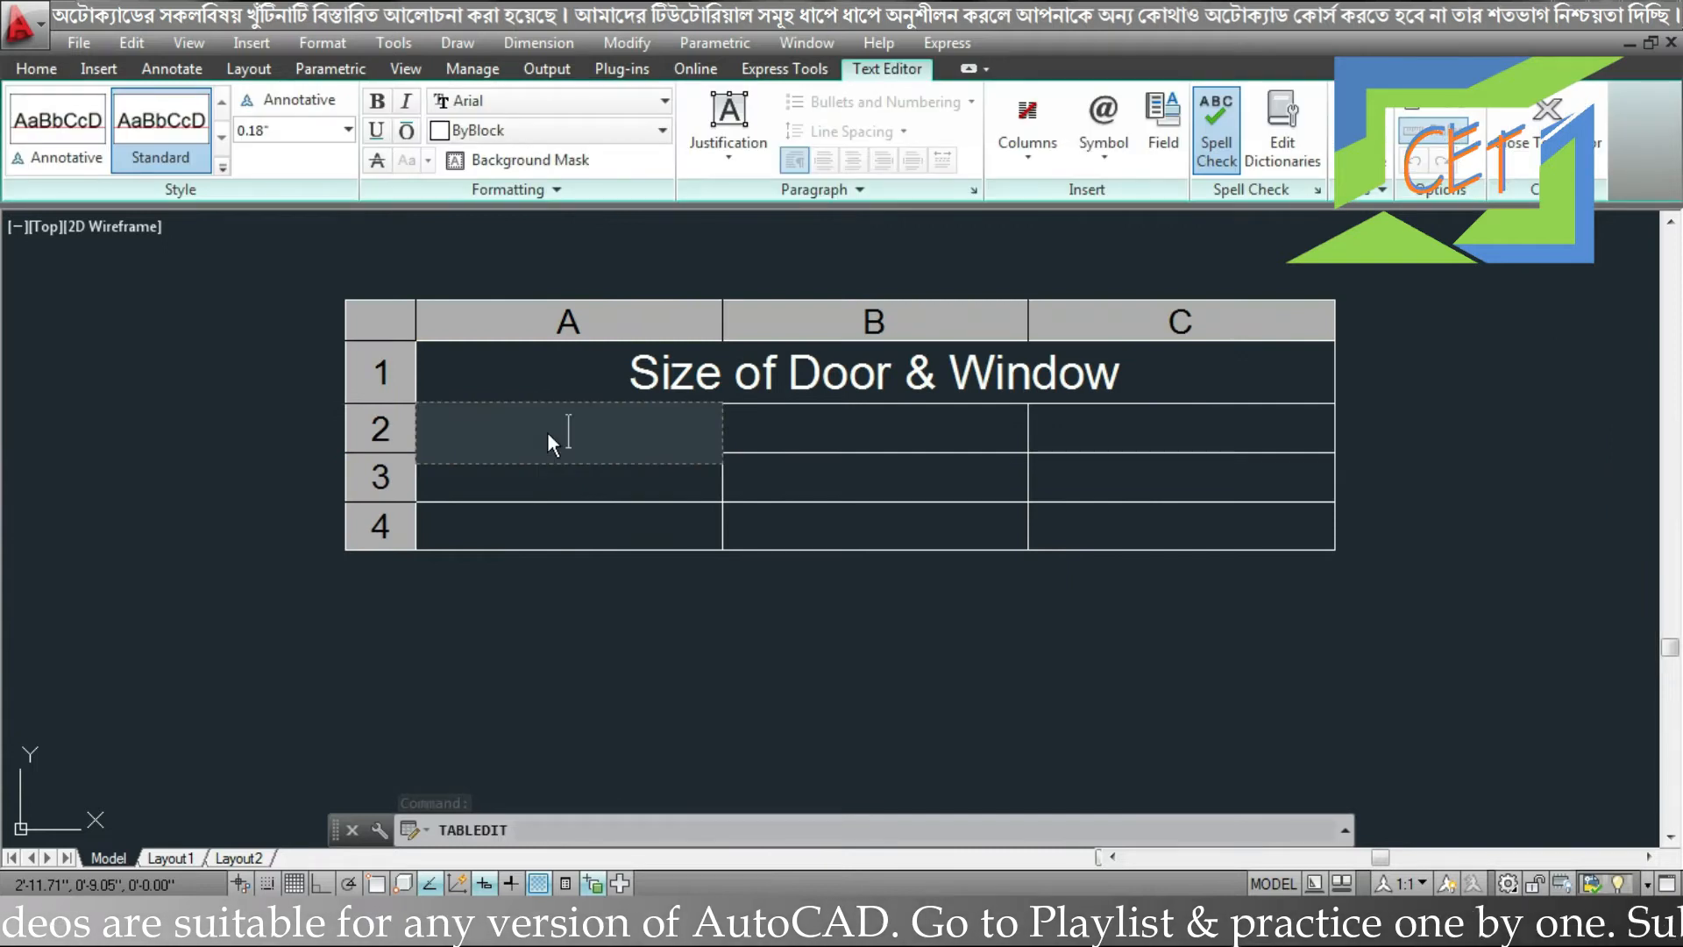
type("Door")
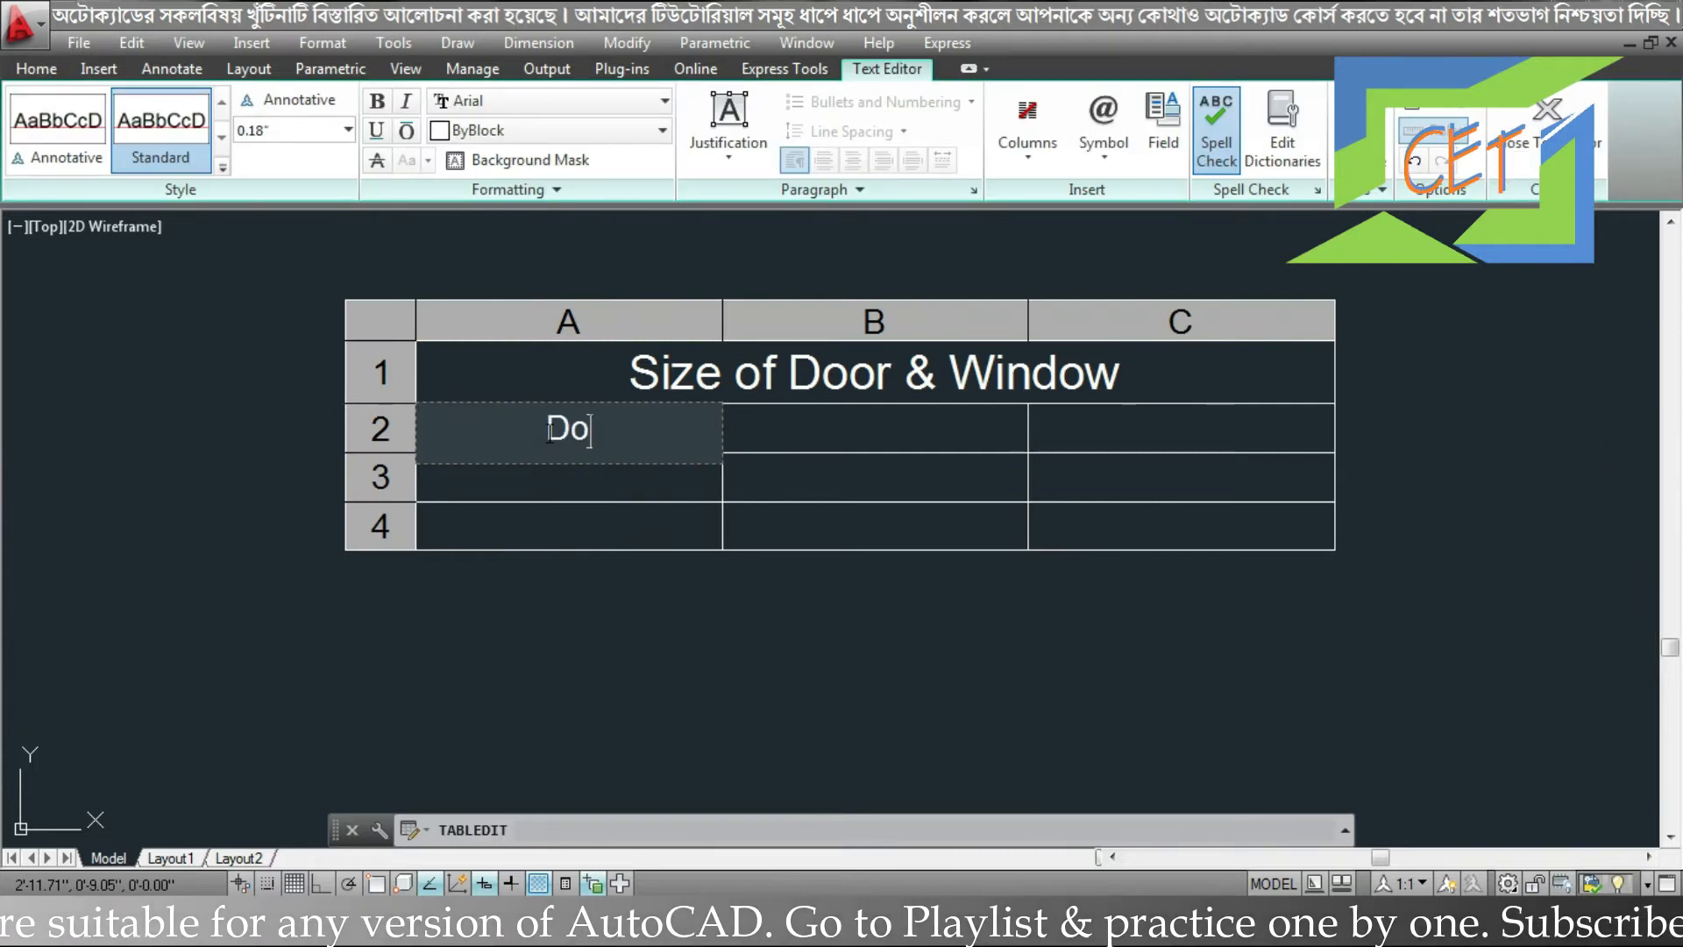
left_click(230, 536)
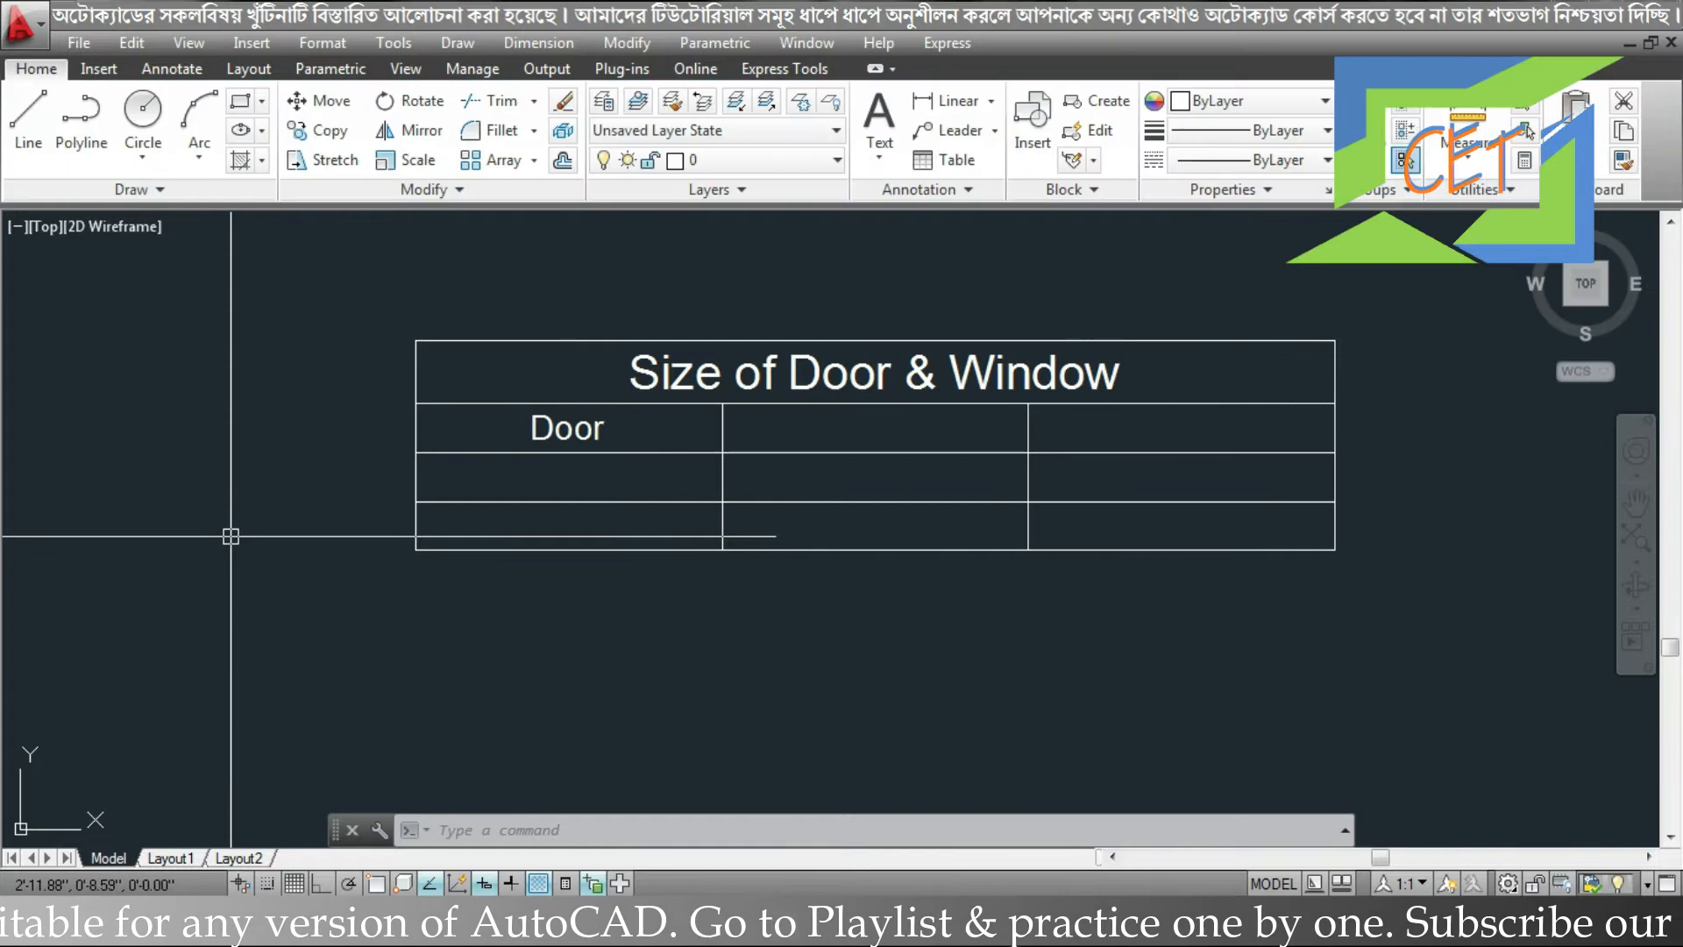
double_click(845, 428)
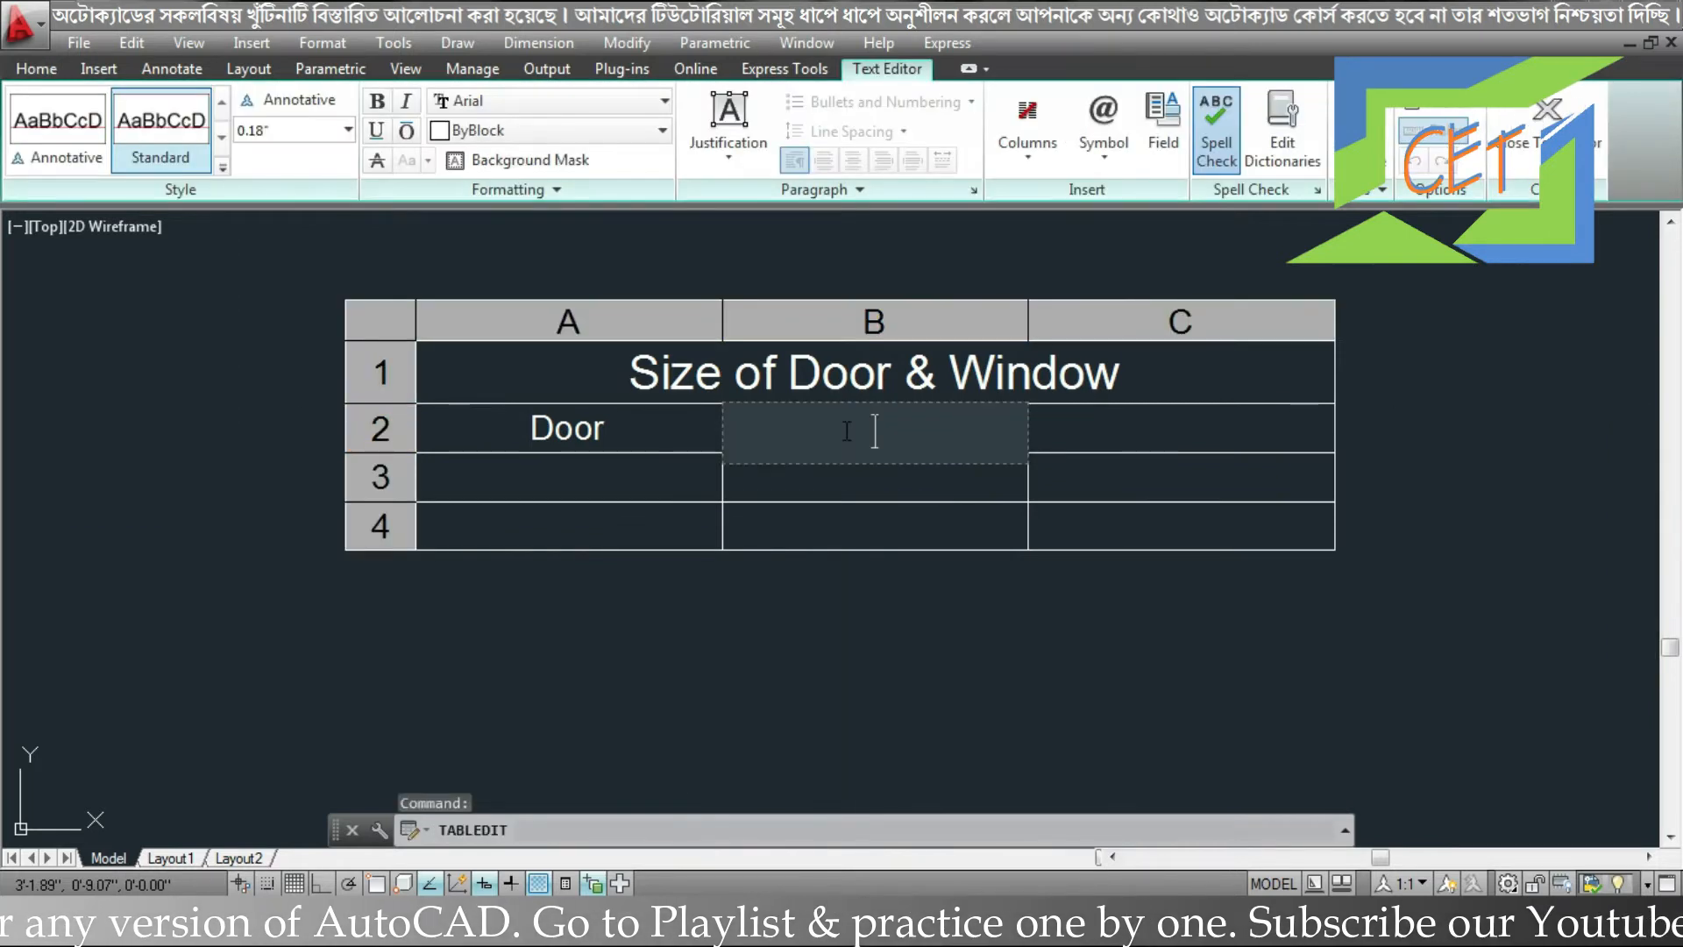
type("X")
double_click(1122, 428)
type("Y")
Enter the door labels D1 and D2 in the two data rows of the Door column.
double_click(519, 478)
type("D1")
double_click(631, 531)
type("D2")
Enter the D1 door sizes: 3' in the X column and 6.5' in the Y column.
left_click(779, 484)
double_click(780, 485)
type("3'")
double_click(1127, 476)
type("6.5'")
Enter the D2 door sizes, 2.5' in the X column and 6.3' in the Y column, and finish editing.
double_click(872, 526)
type("2.5'")
double_click(1103, 526)
type("6.3'")
key("Escape")
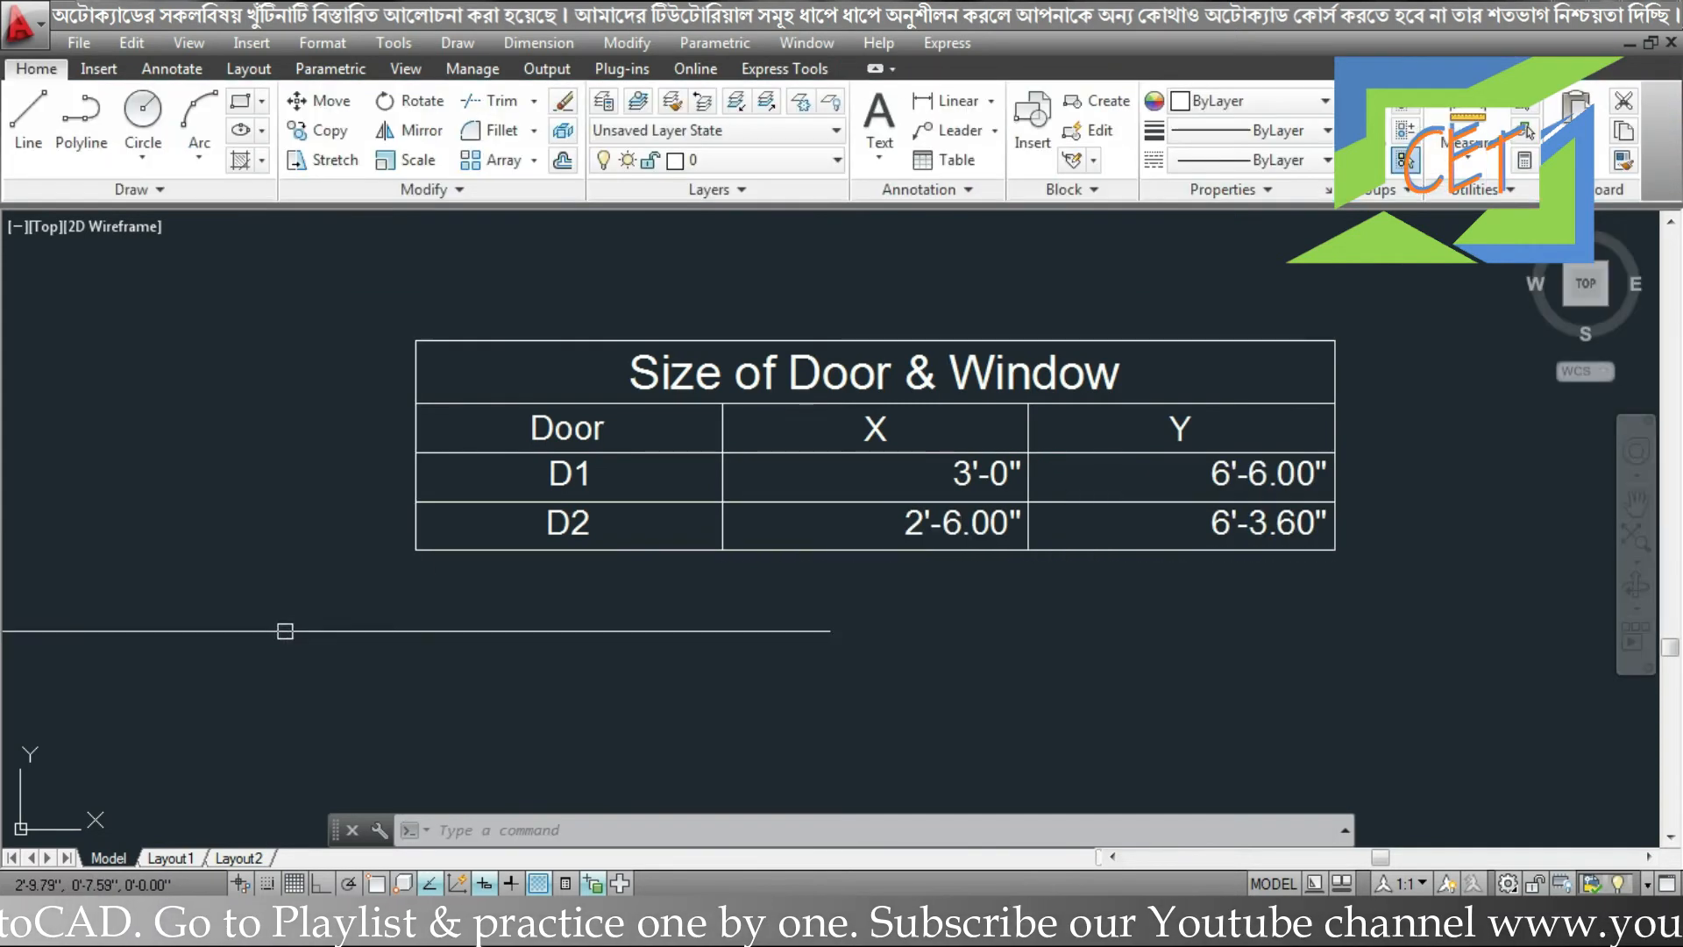
Insert a new row above the D2 row of the table.
left_click(483, 528)
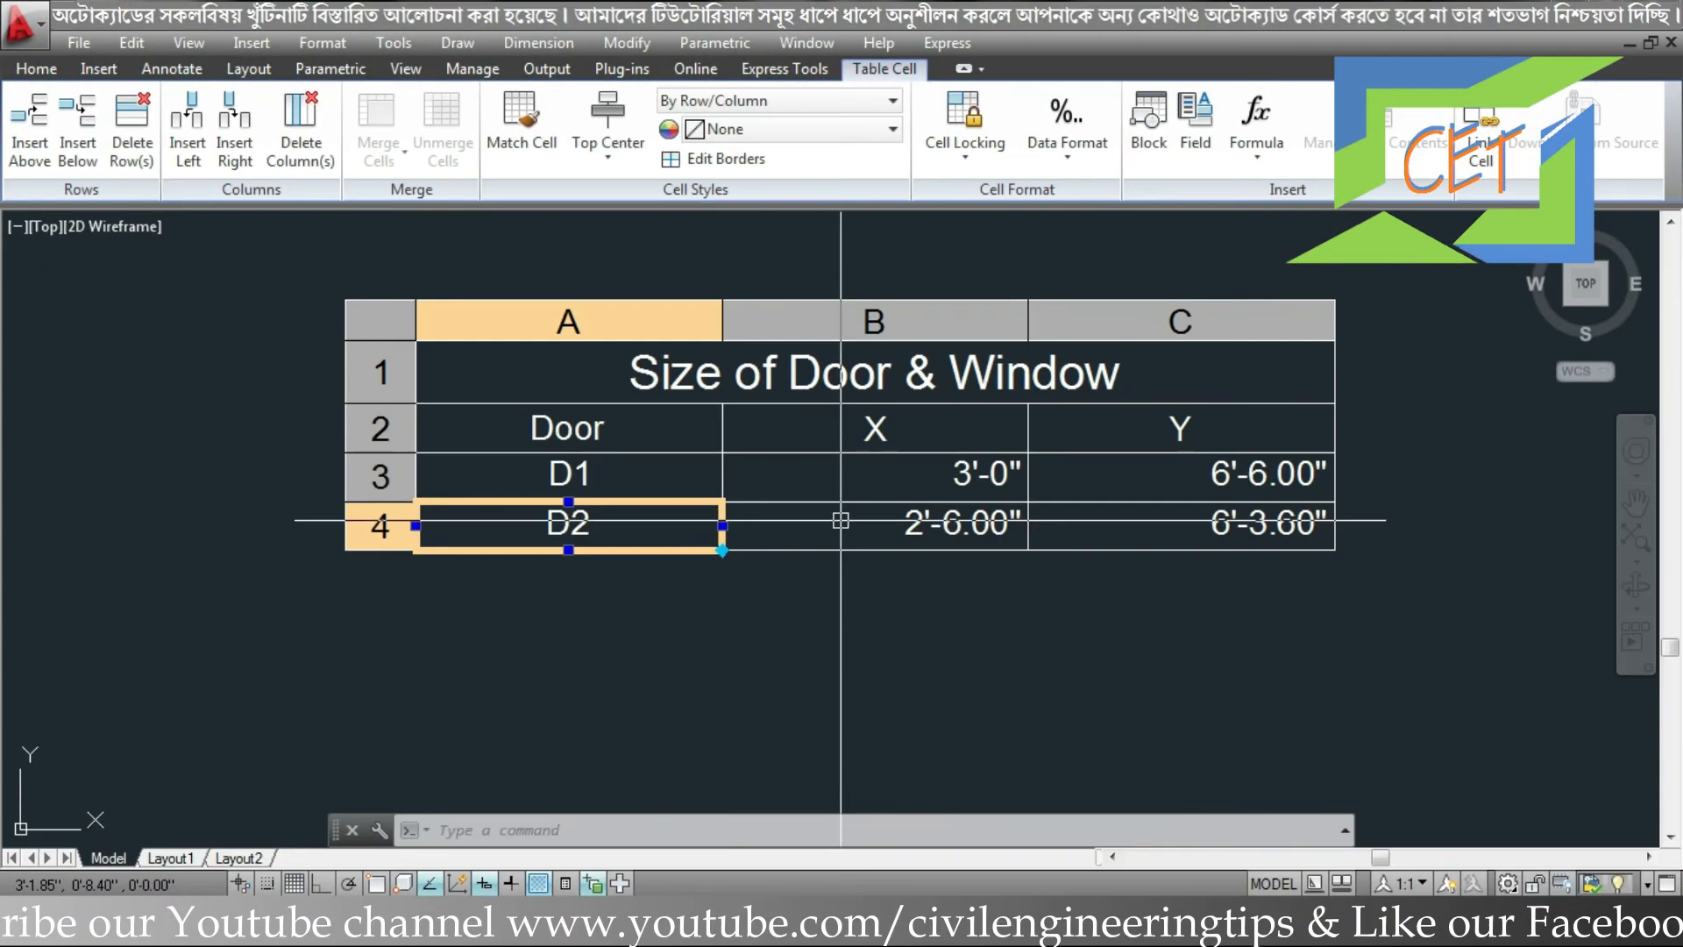
left_click(1104, 661)
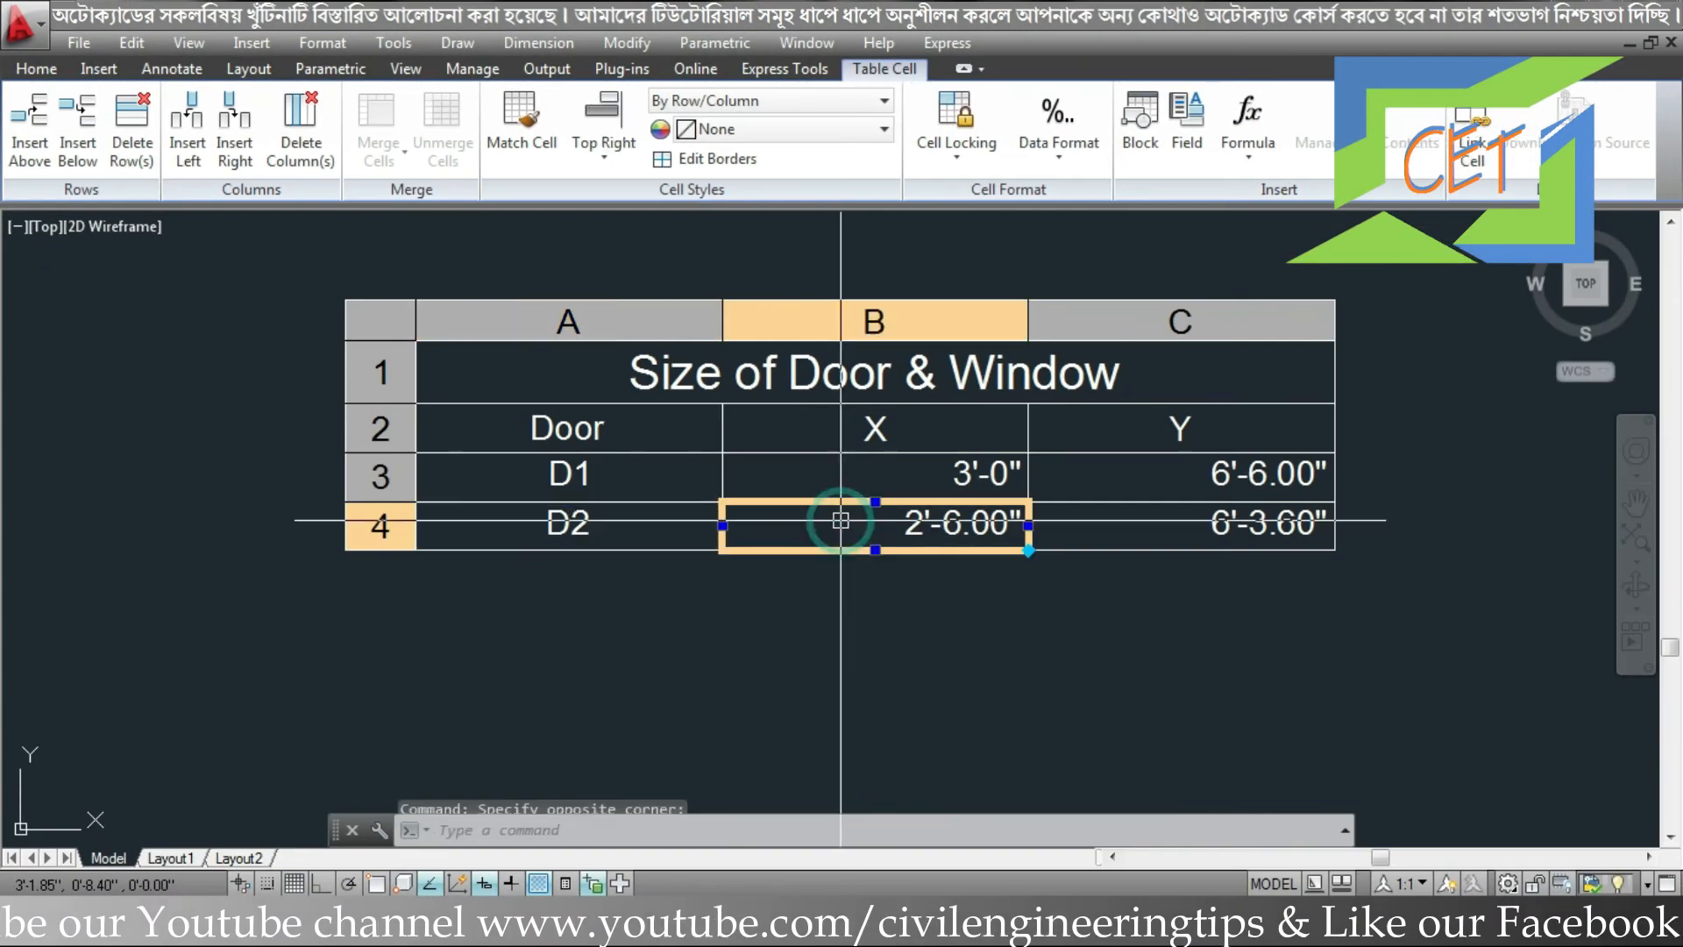
left_click(27, 161)
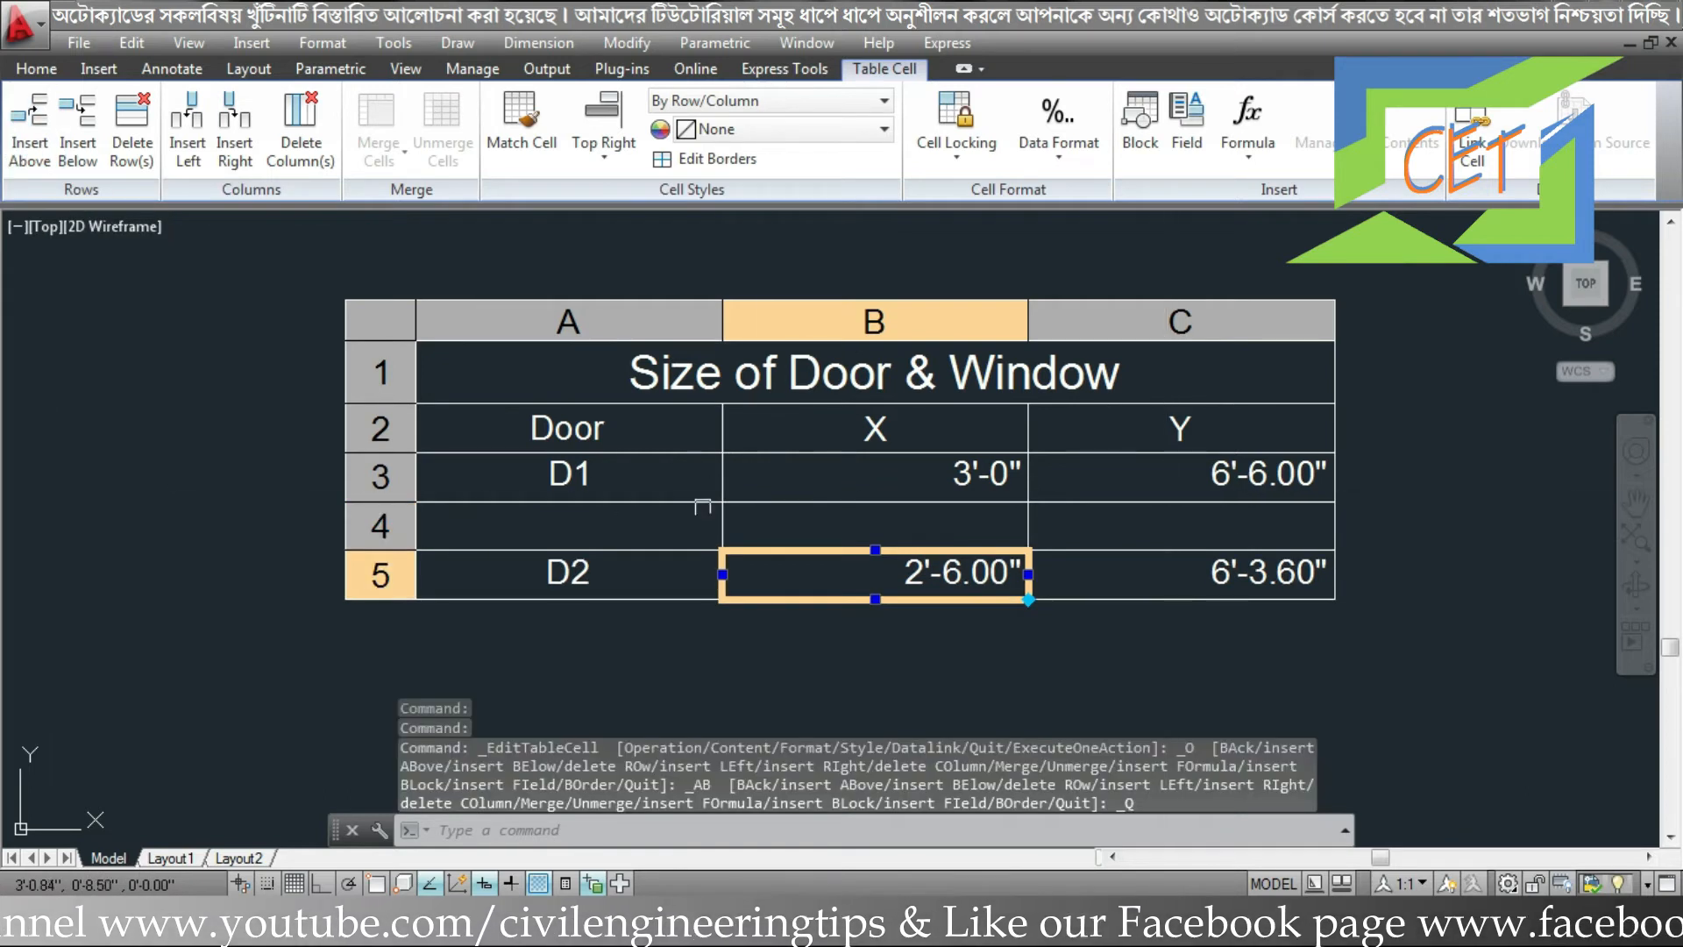
Insert a row below the D2 row, and delete the empty rows above and below D2.
left_click(78, 154)
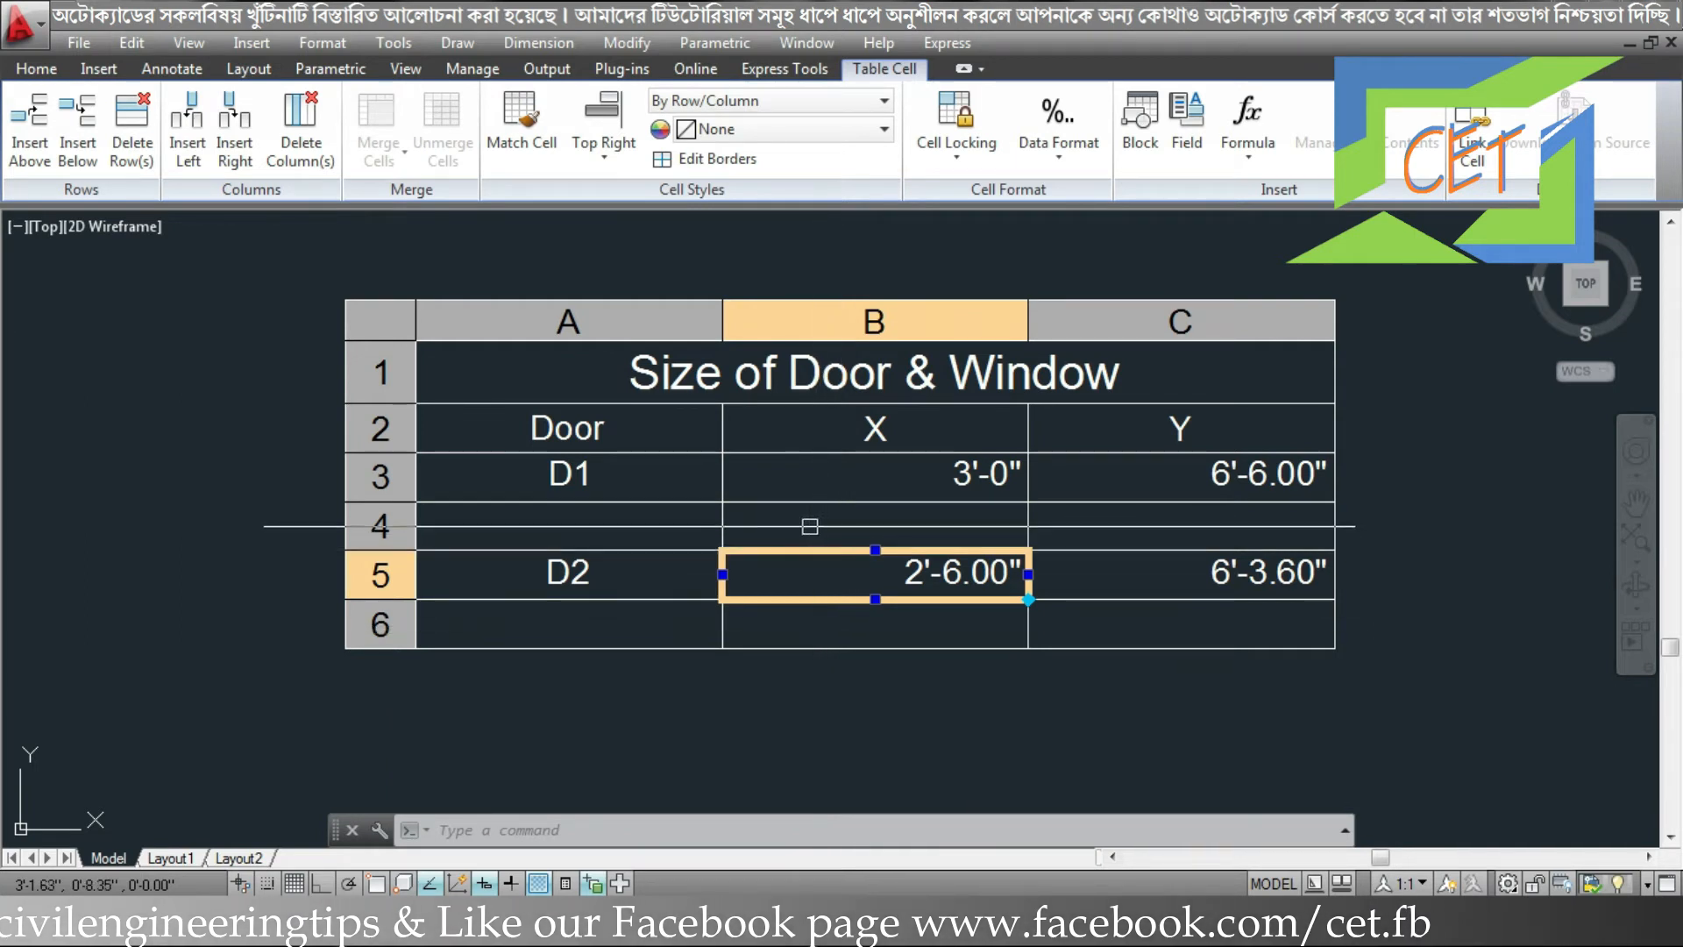
left_click(696, 525)
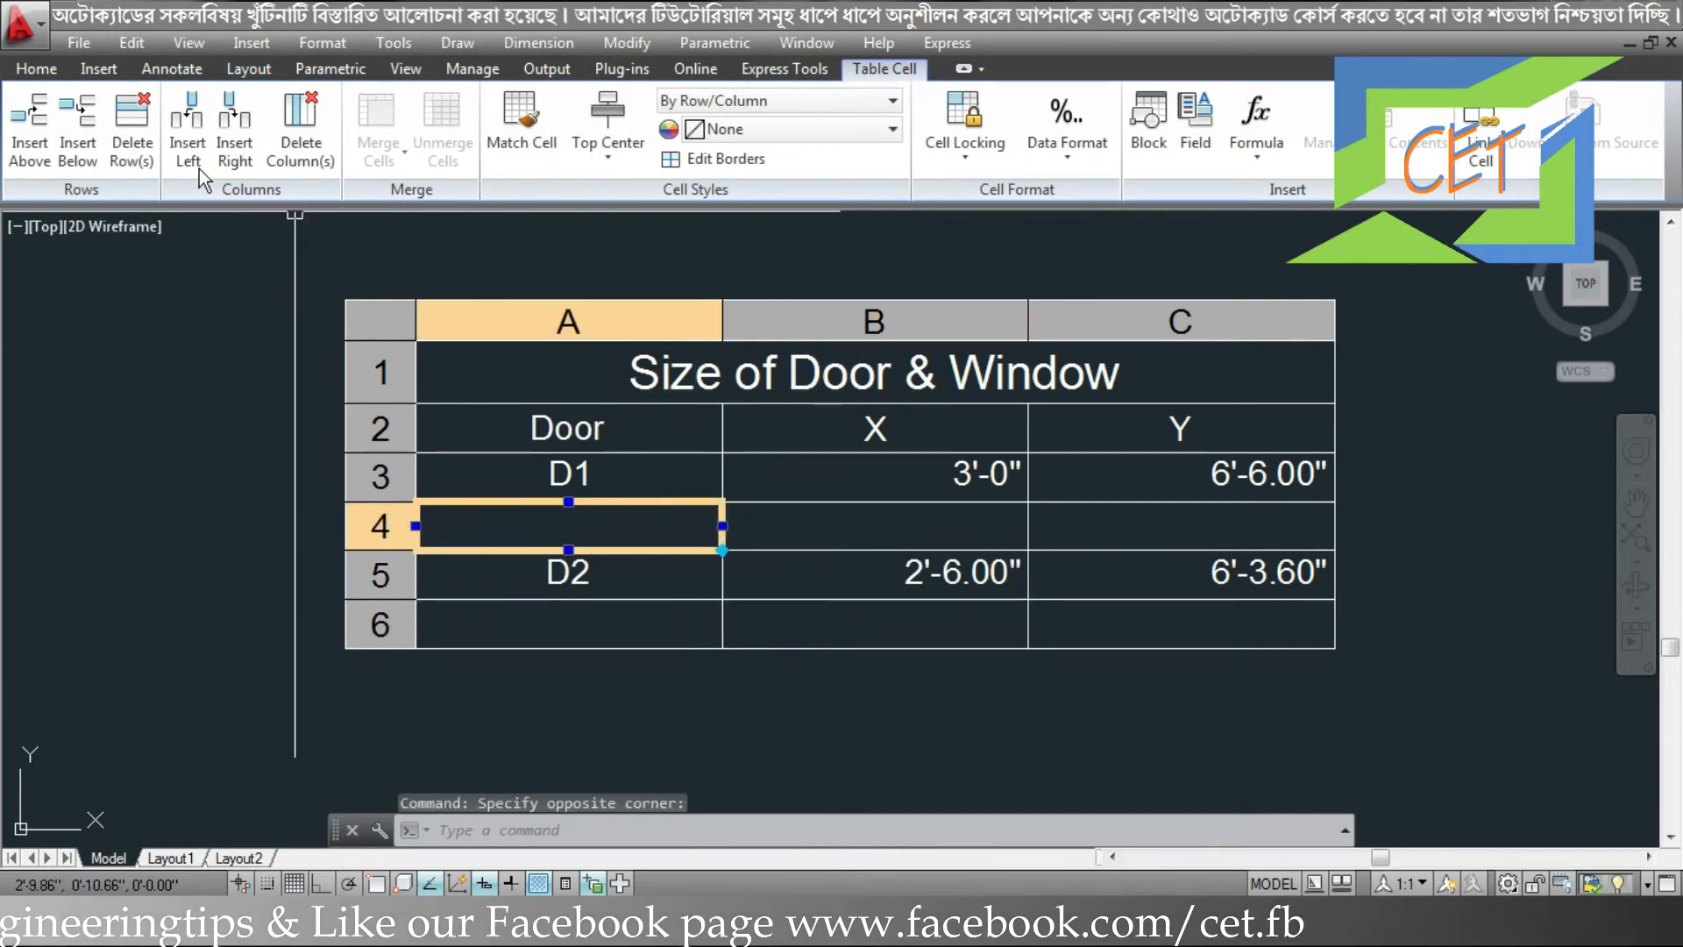
left_click(125, 136)
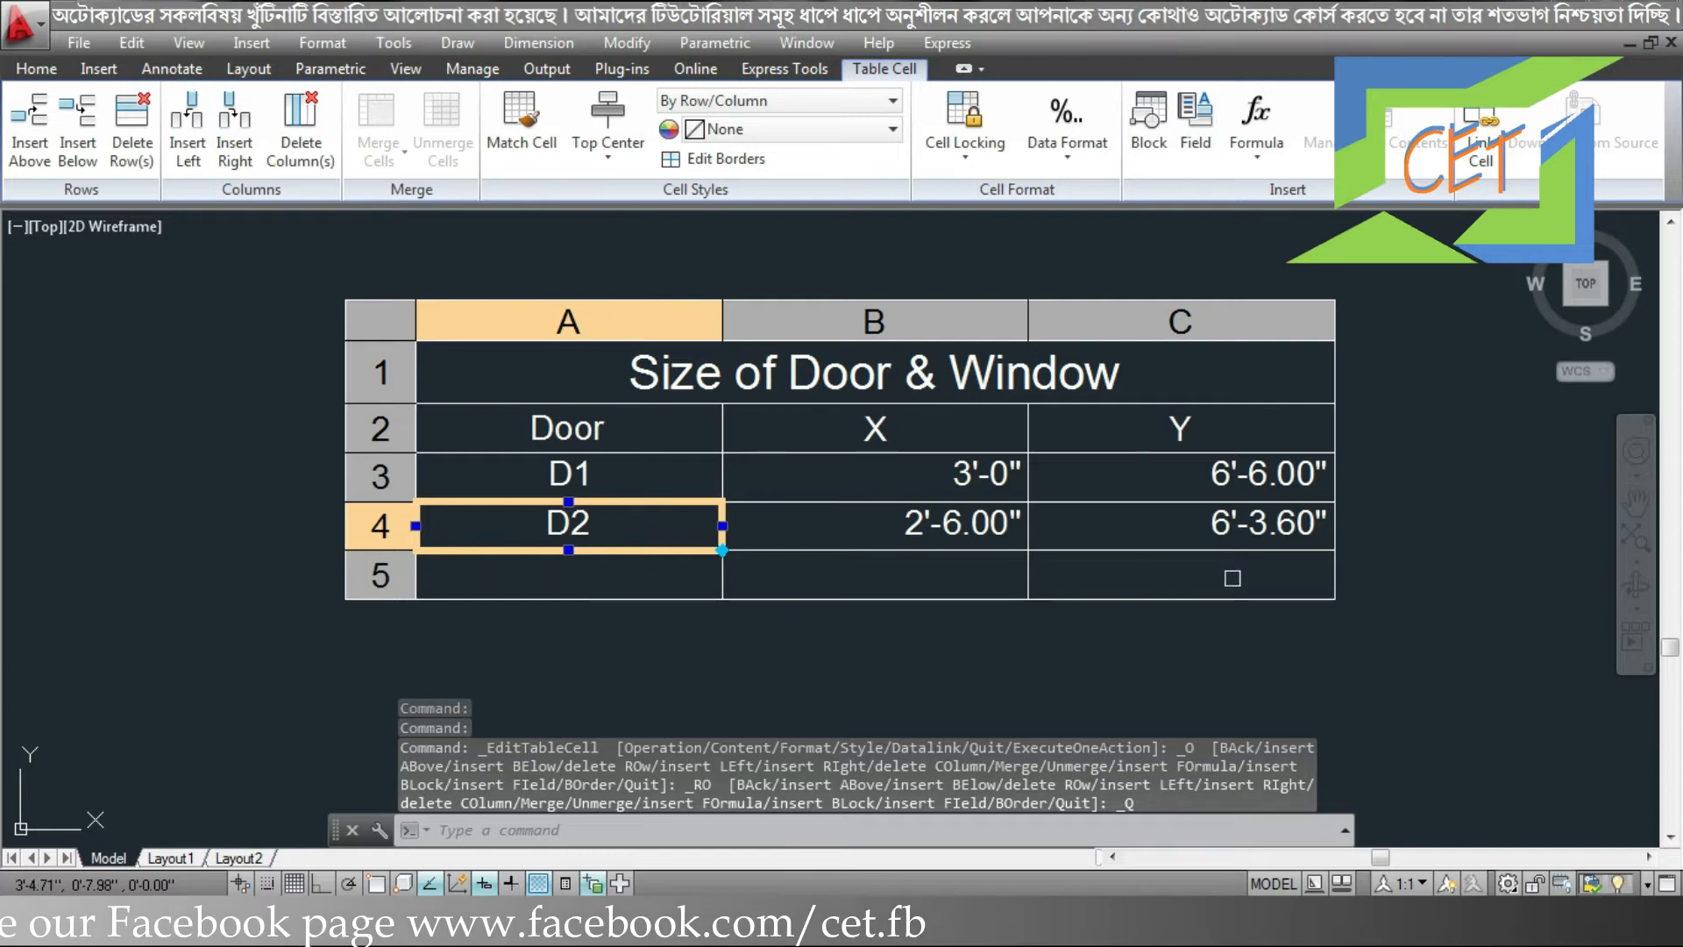
left_click(1190, 566)
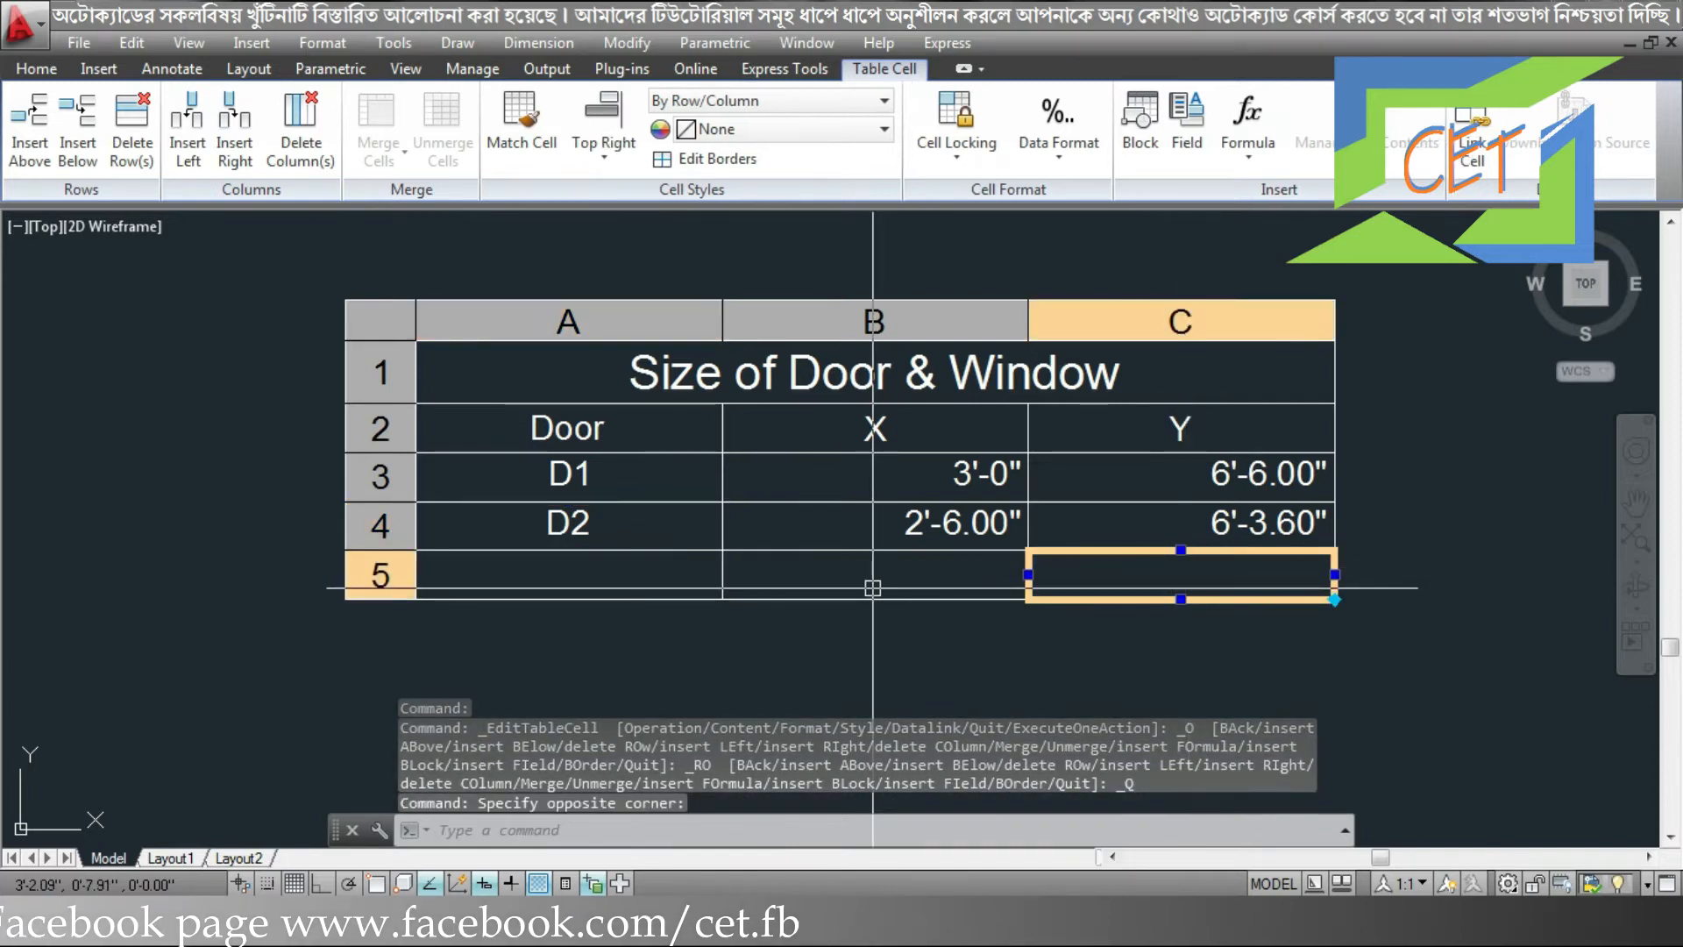
left_click(131, 151)
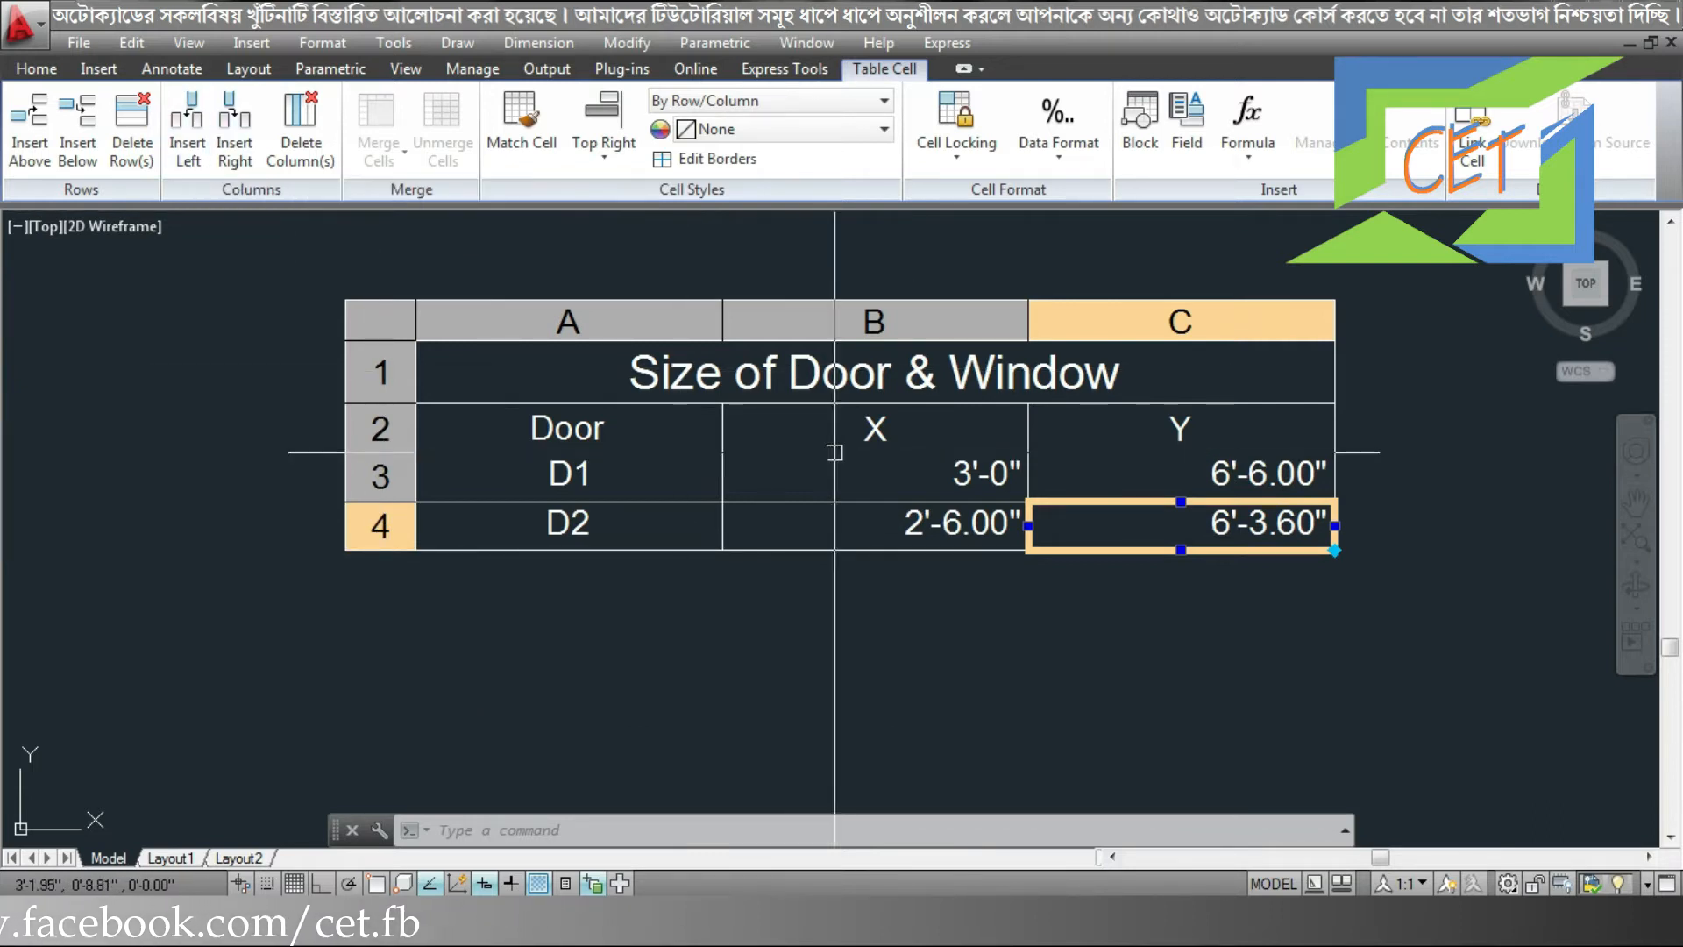
Insert a column to the left of the X column, and delete that empty column.
left_click(911, 478)
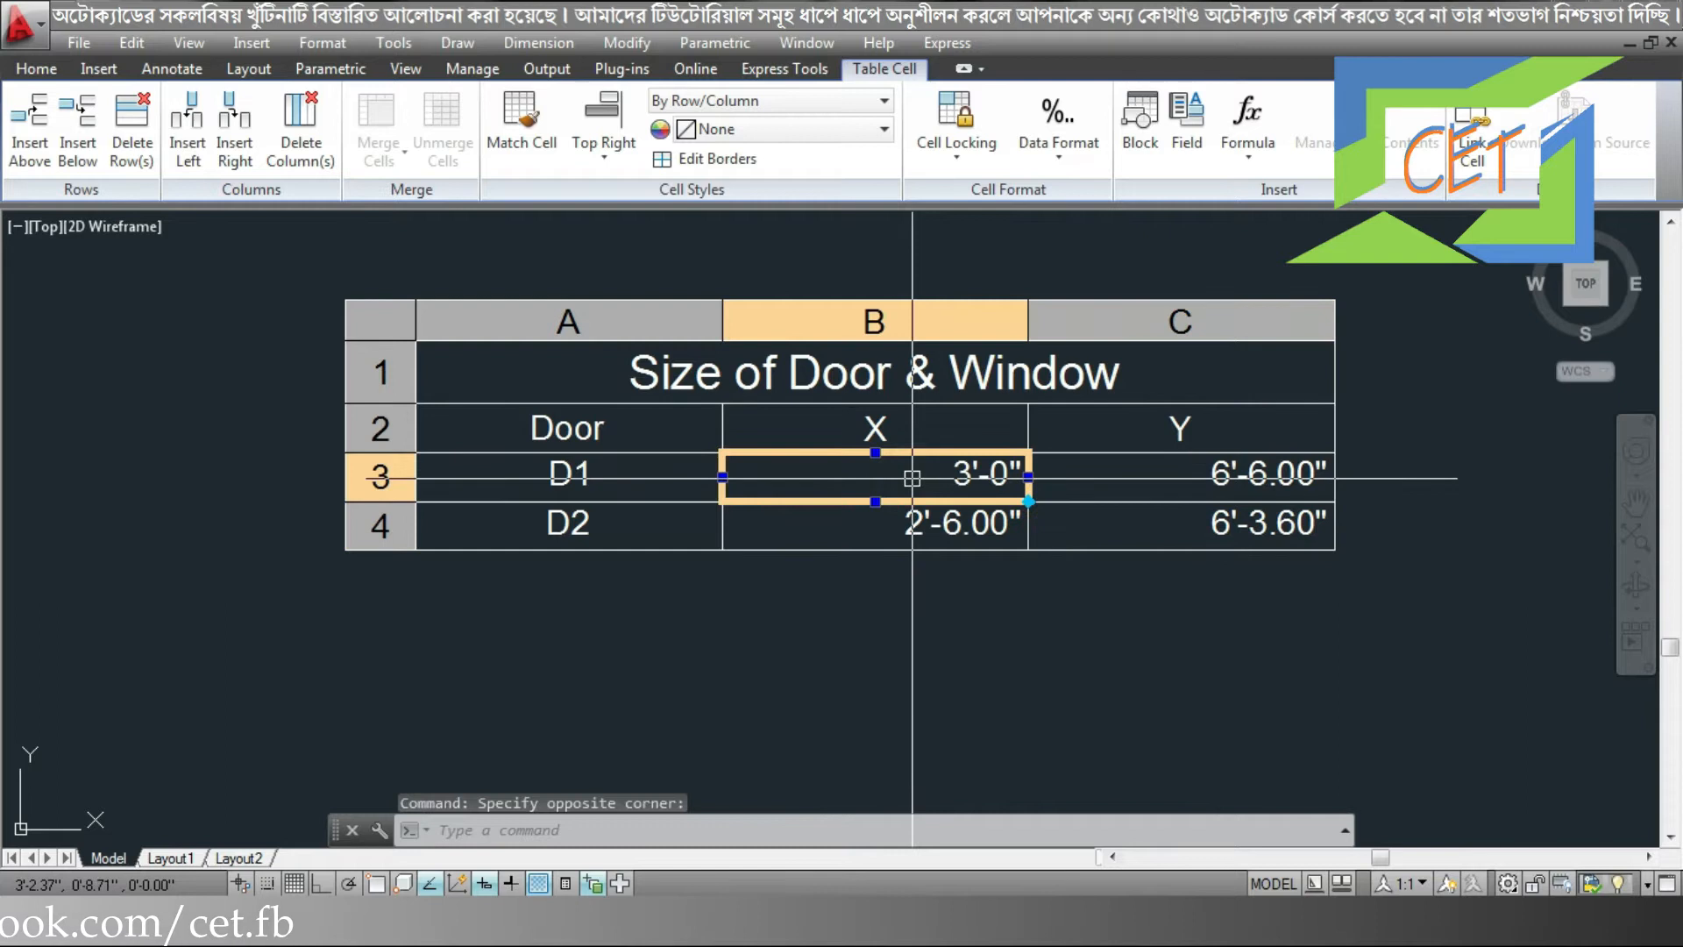
left_click(171, 136)
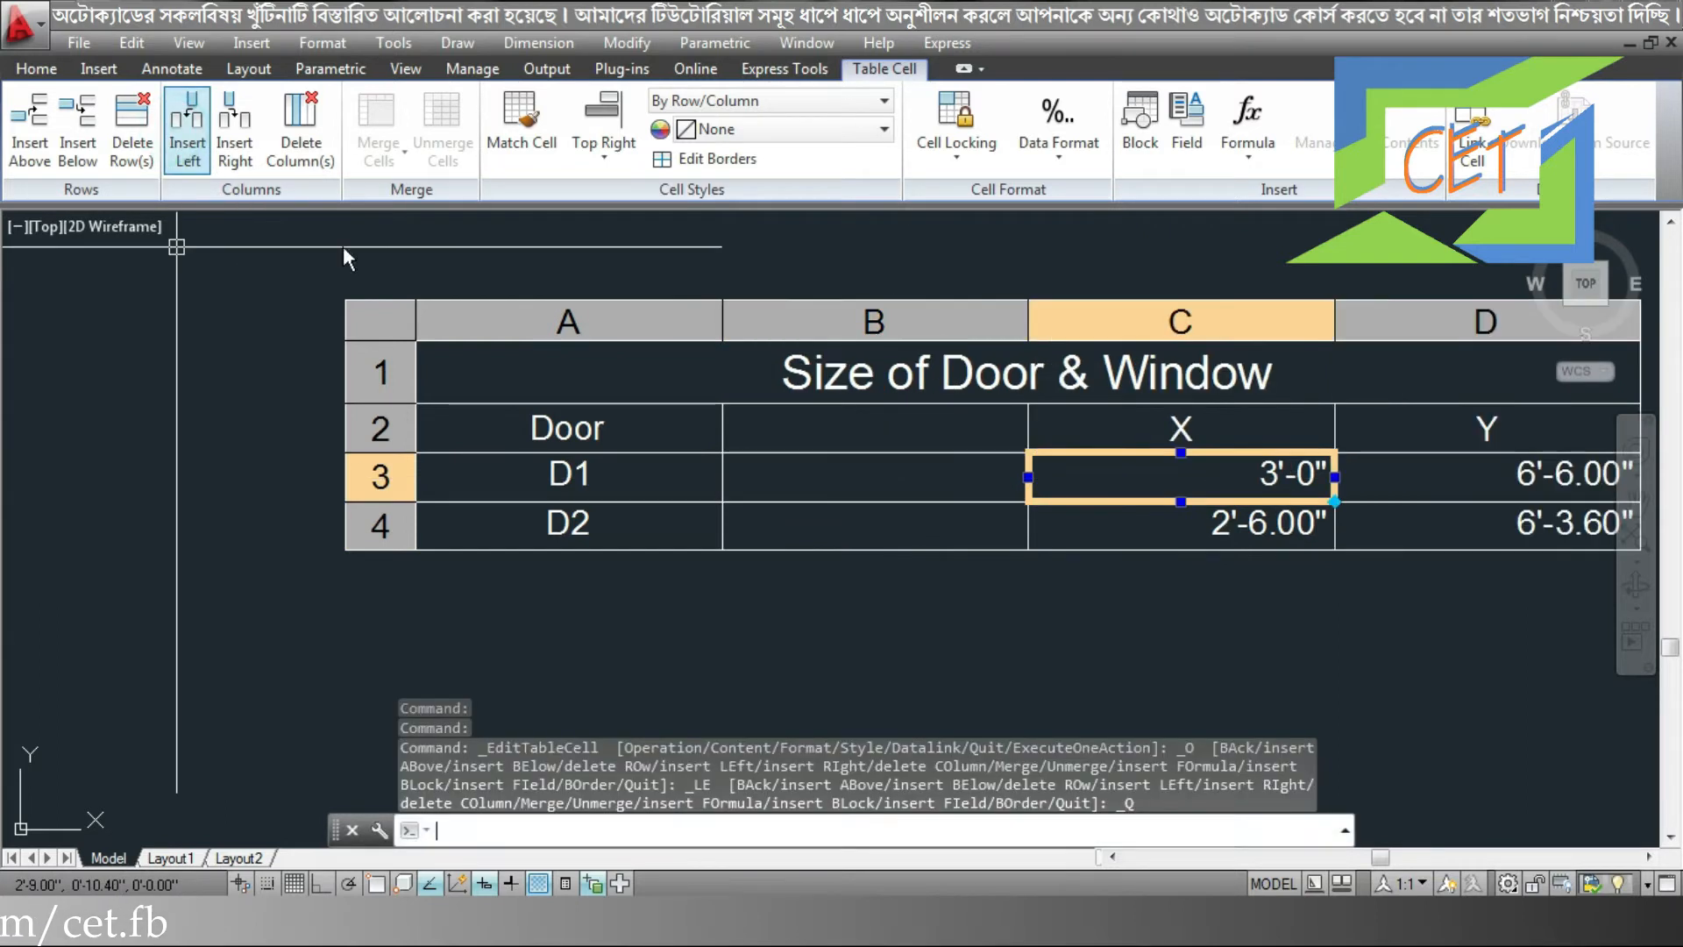
left_click(900, 481)
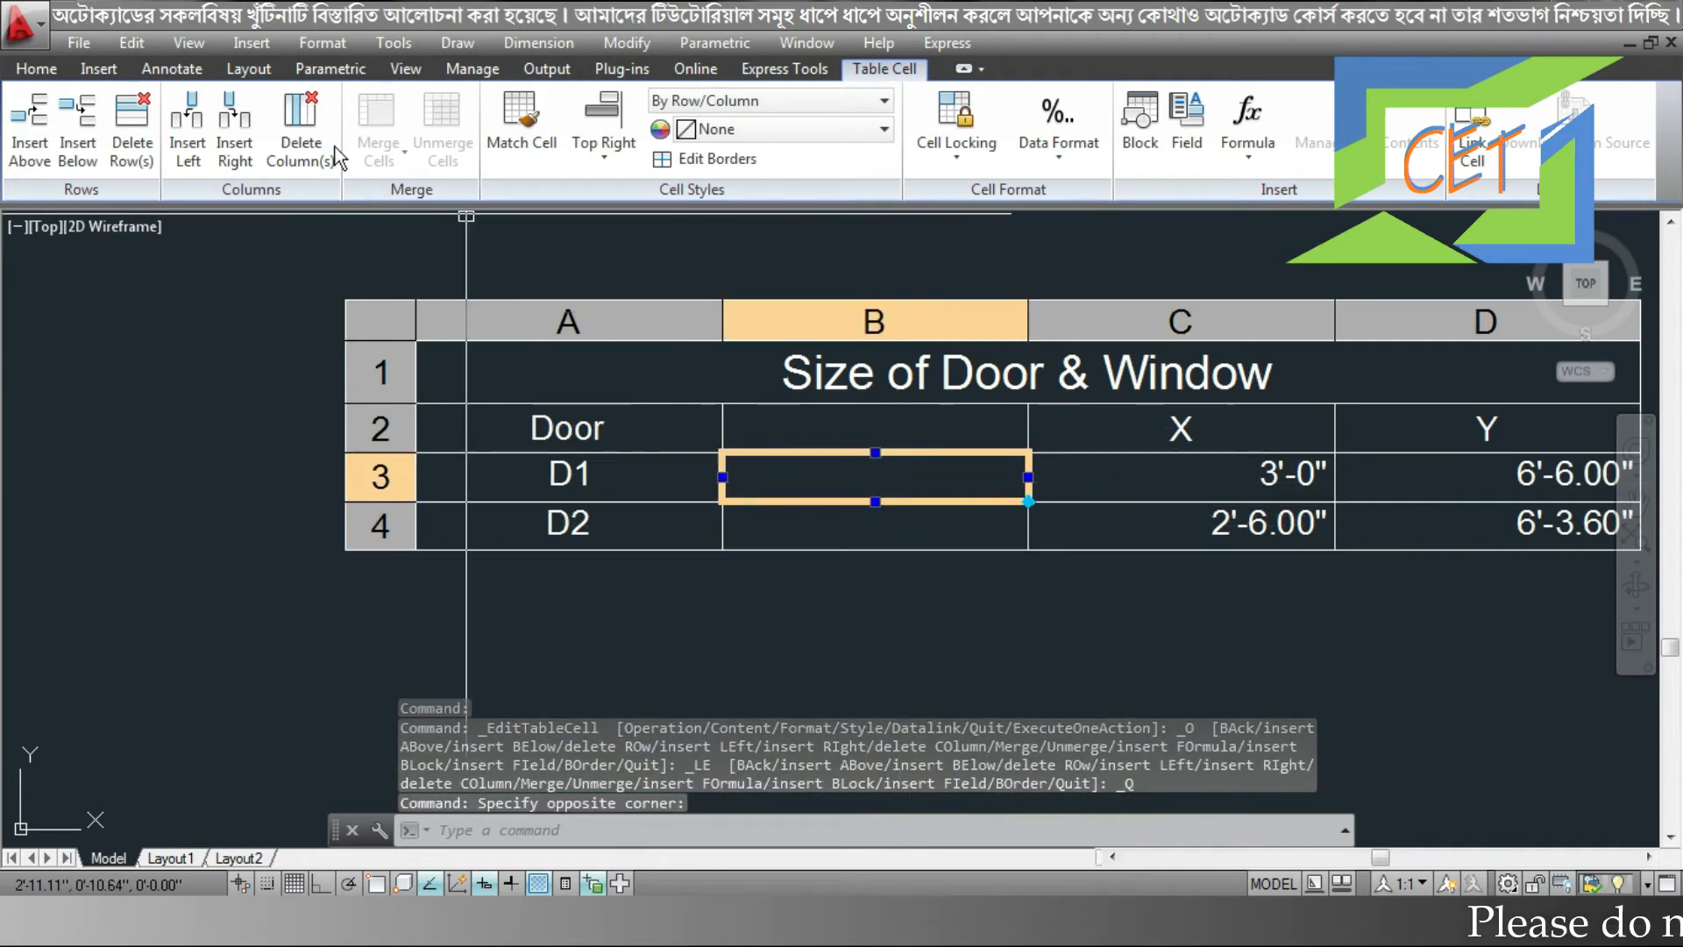
left_click(302, 132)
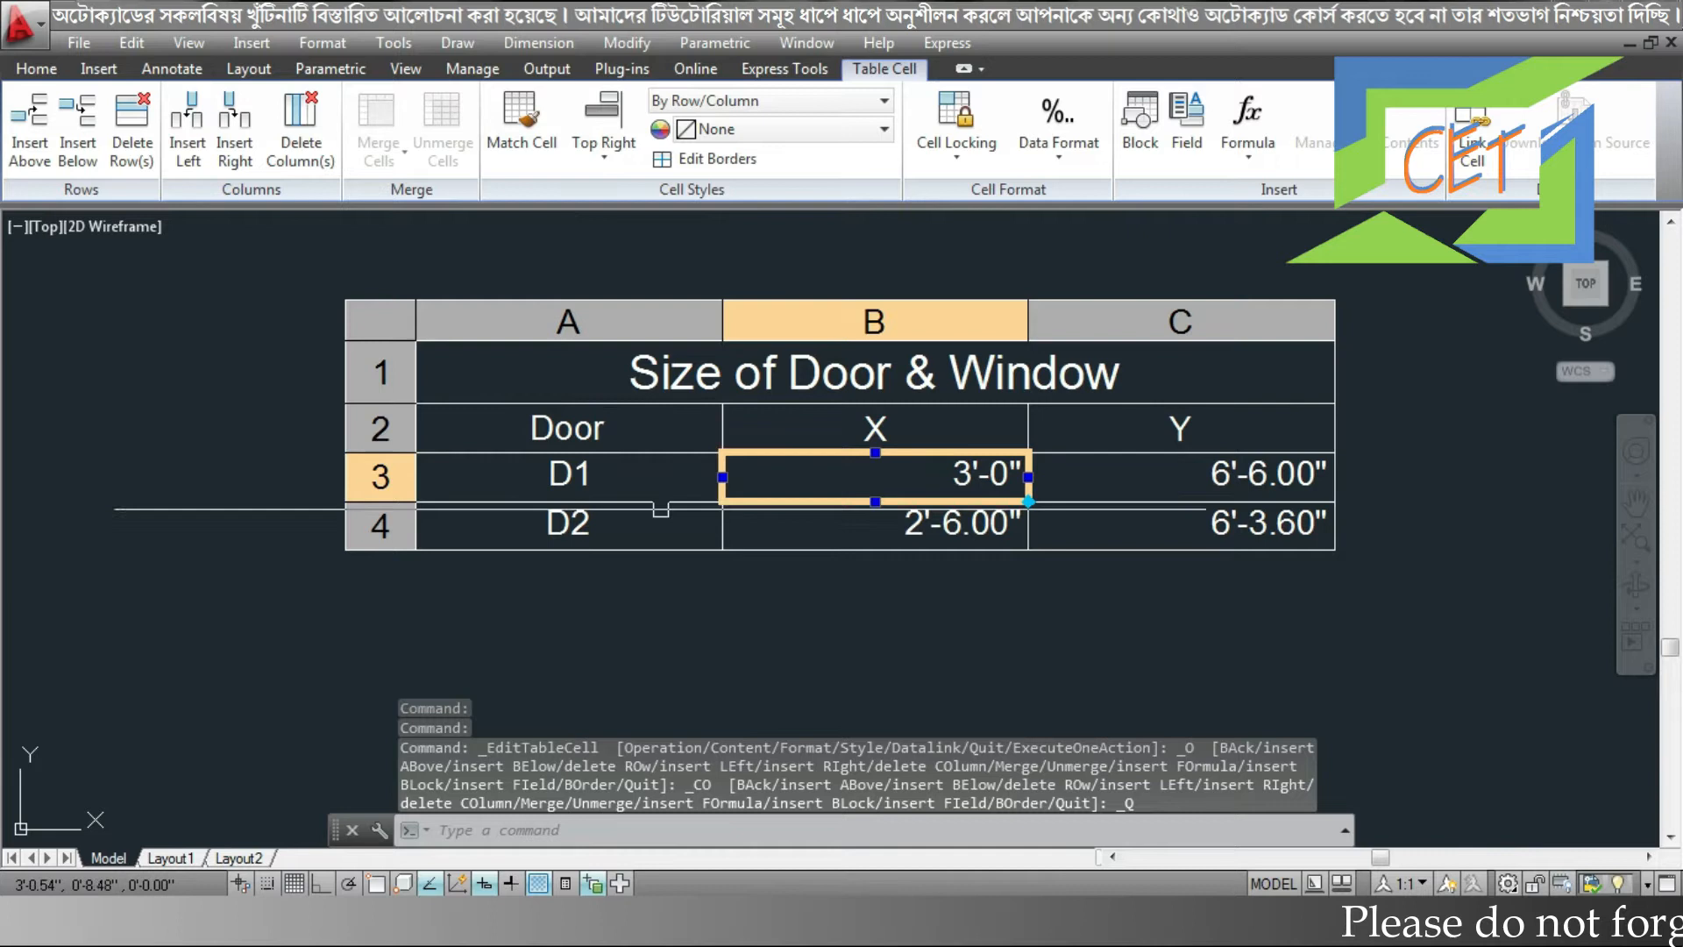
Insert a column to the right of the X column, and remove that empty column again.
left_click(221, 135)
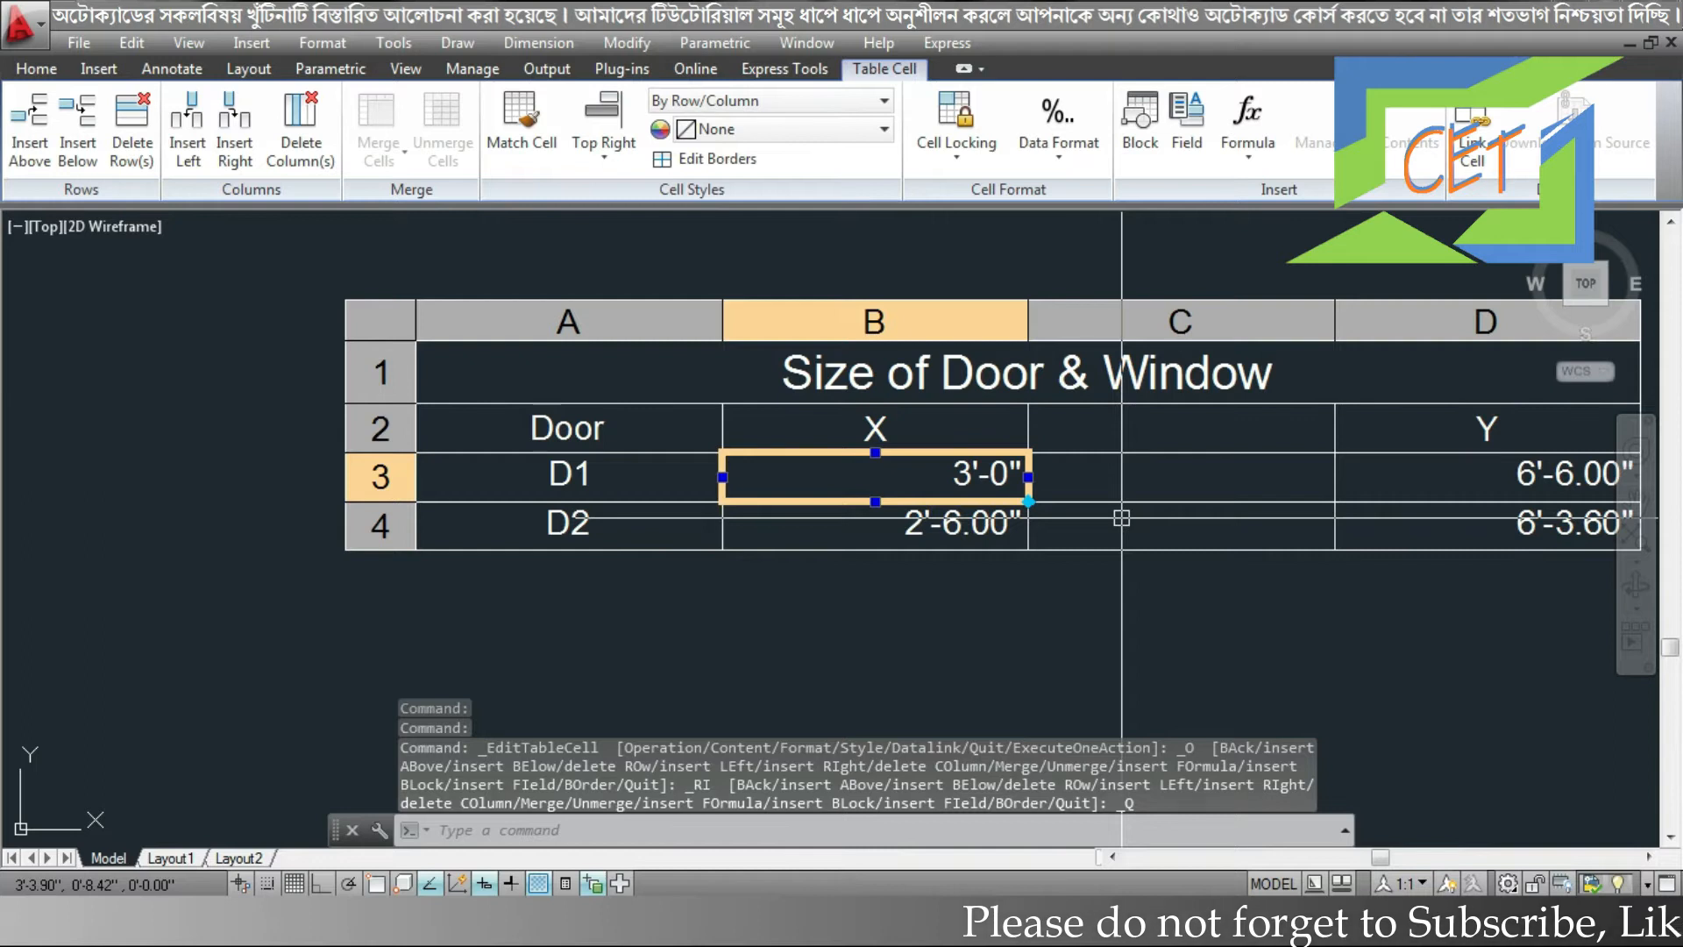
left_click(1127, 475)
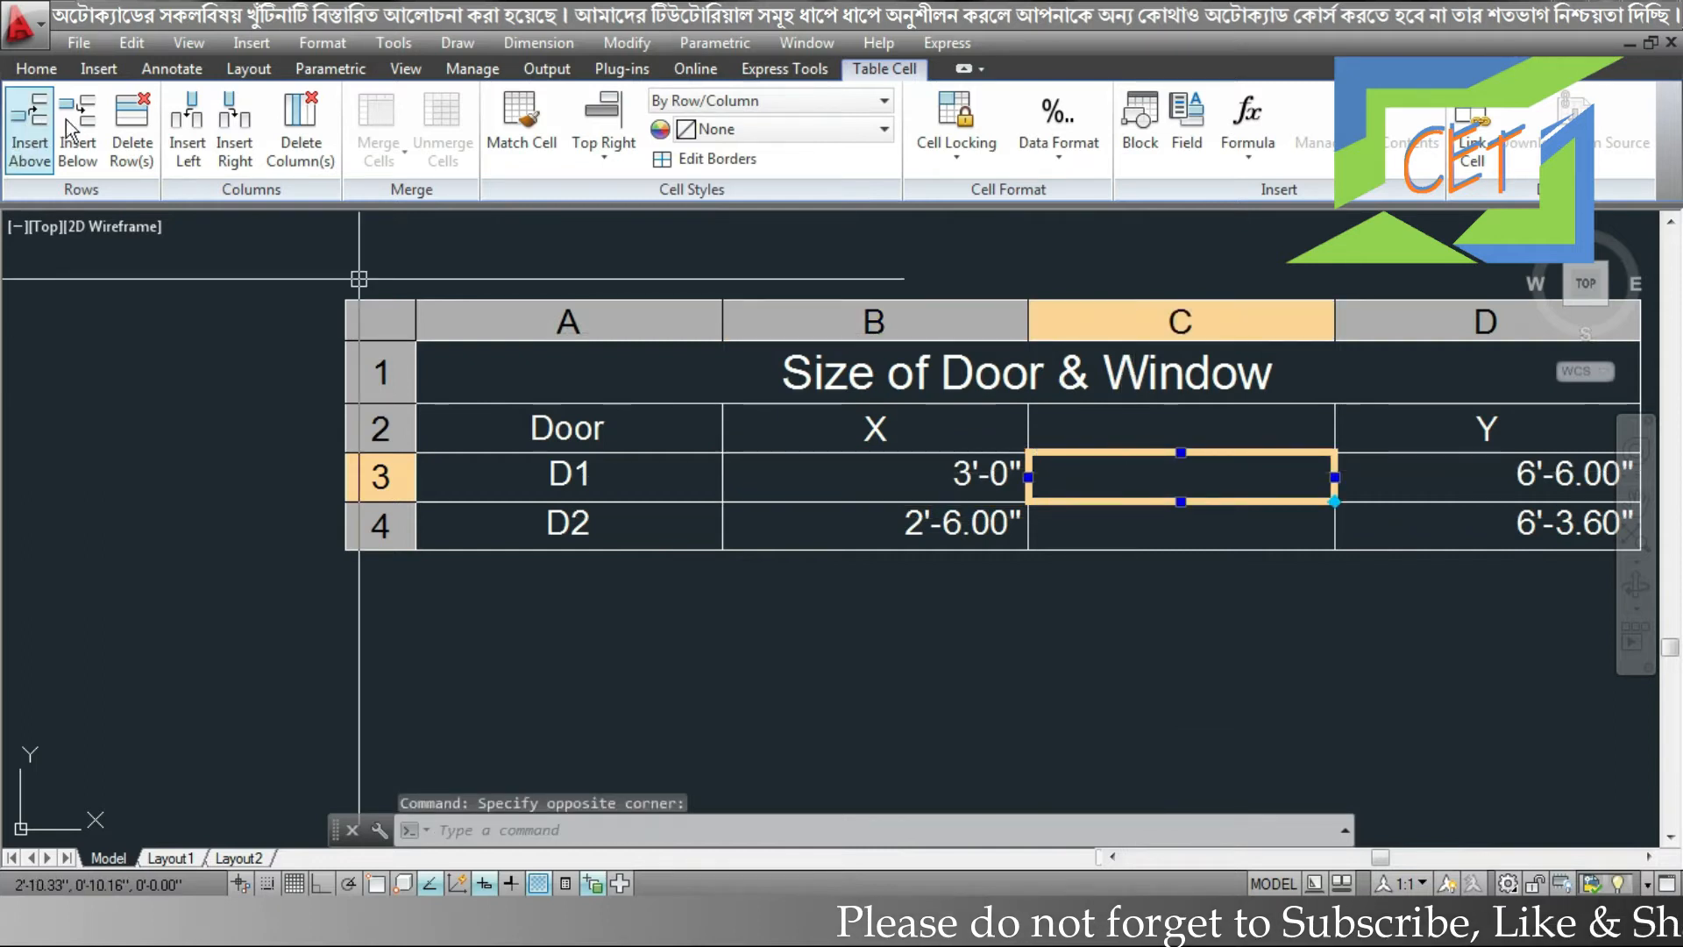
left_click(292, 159)
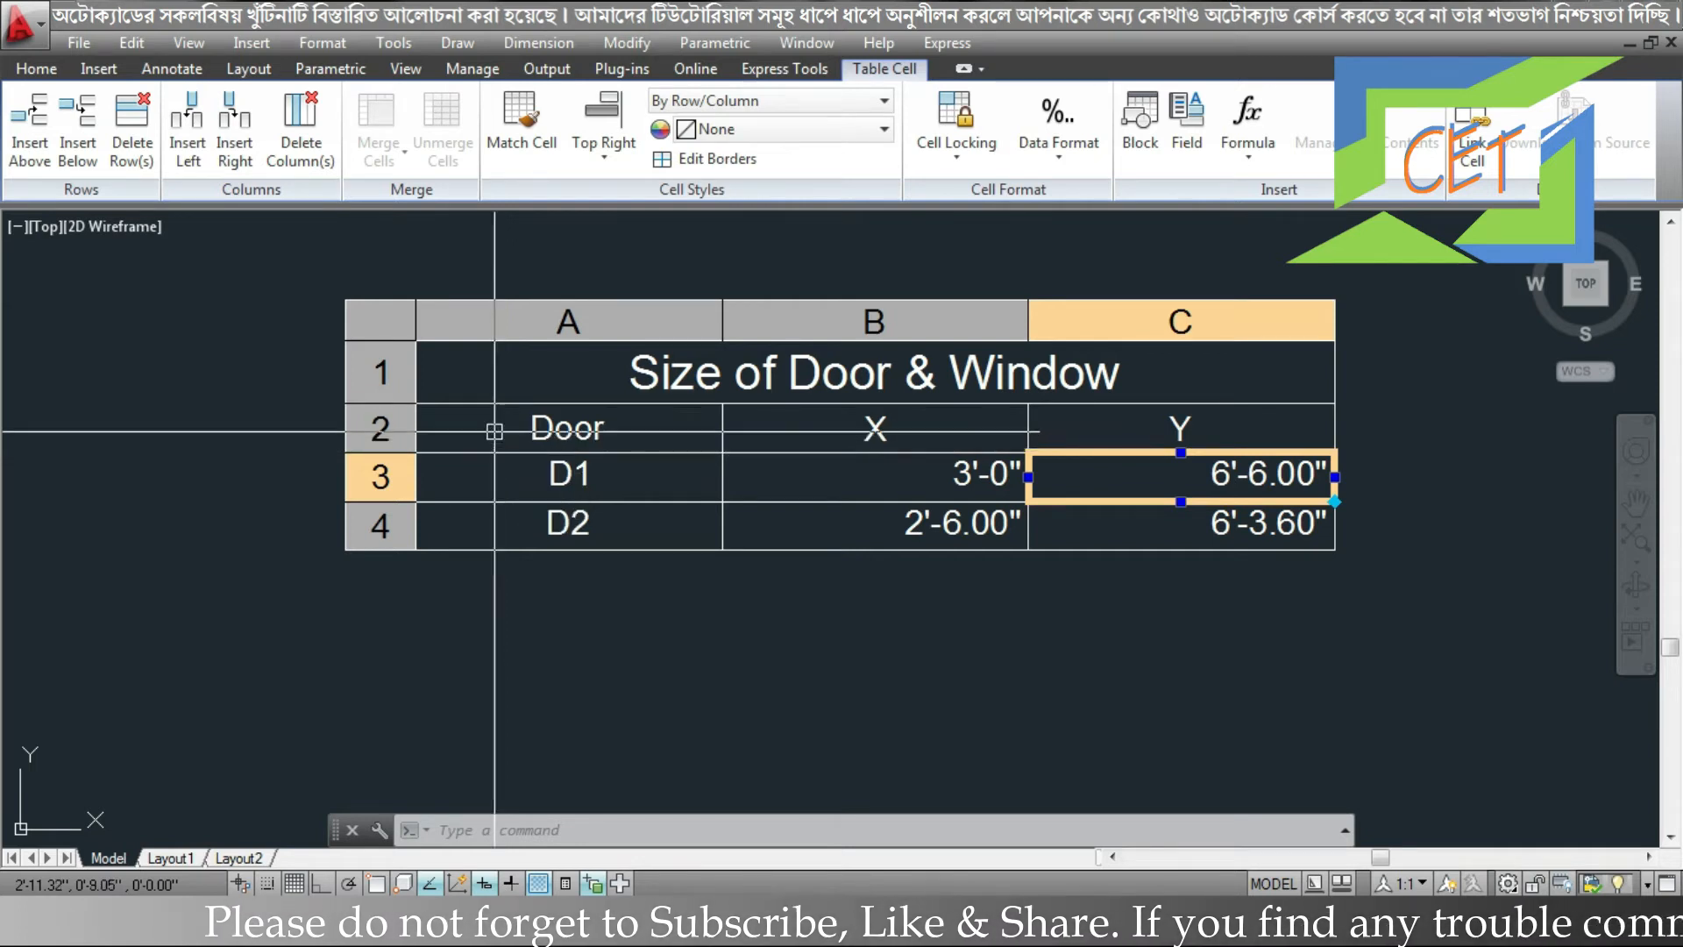
Merge cells A2 through B3 with Merge All, keeping only the first cell's content, and unmerge them.
left_click(532, 434)
left_click_drag(613, 435, 872, 477)
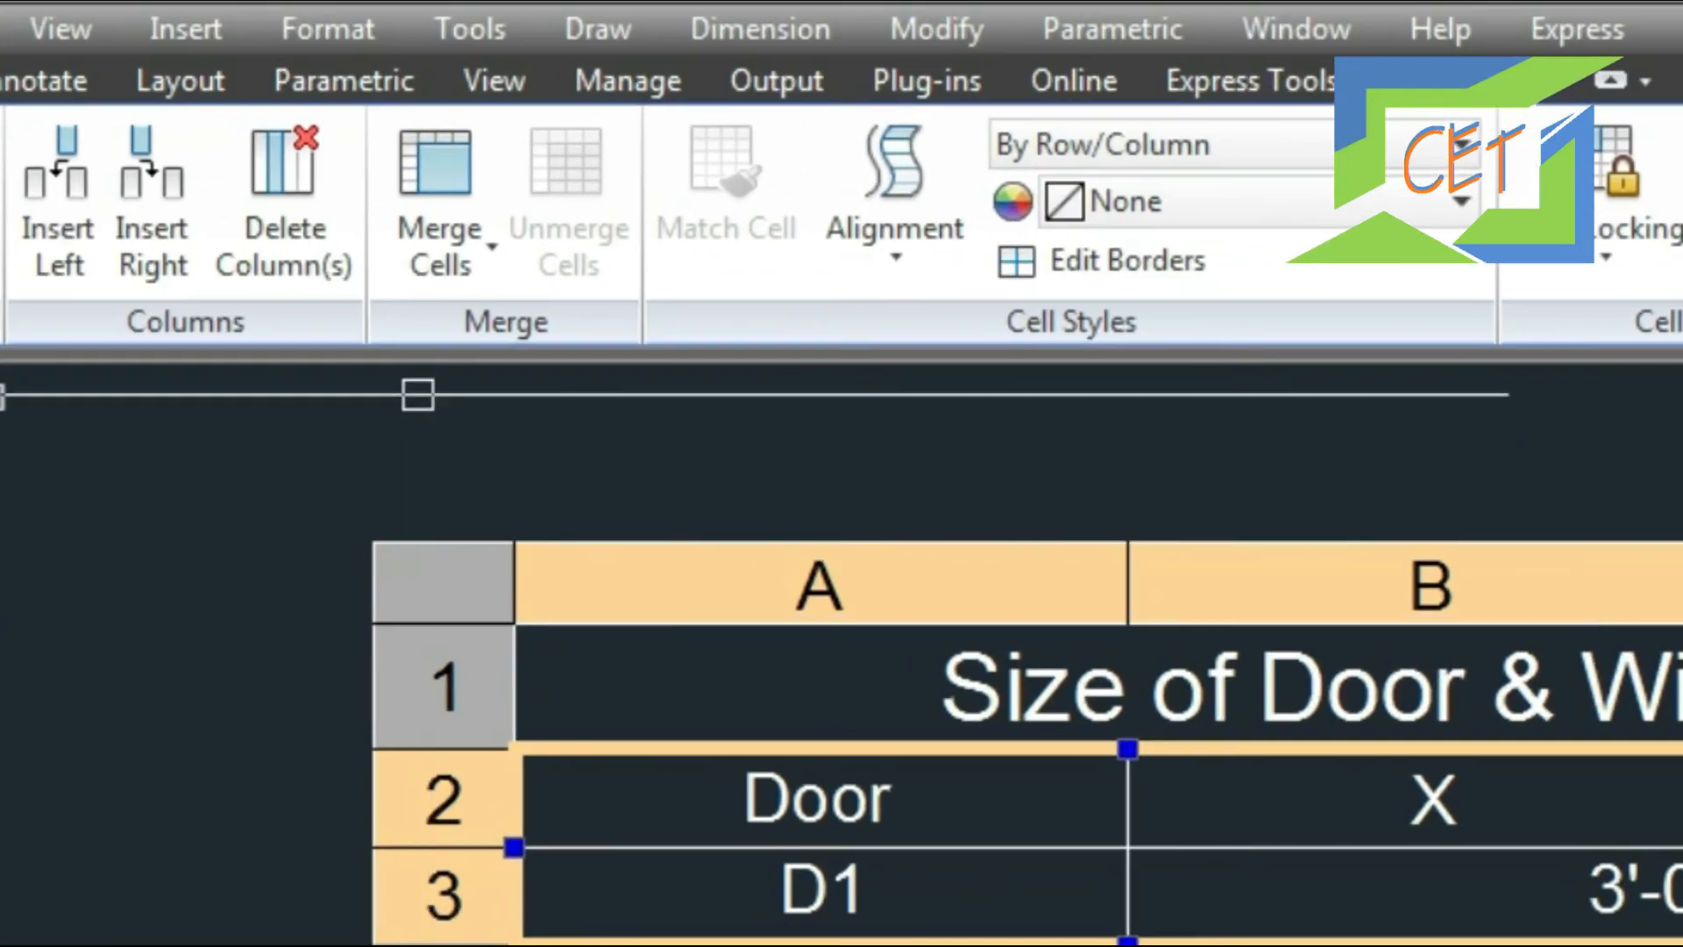
left_click(453, 254)
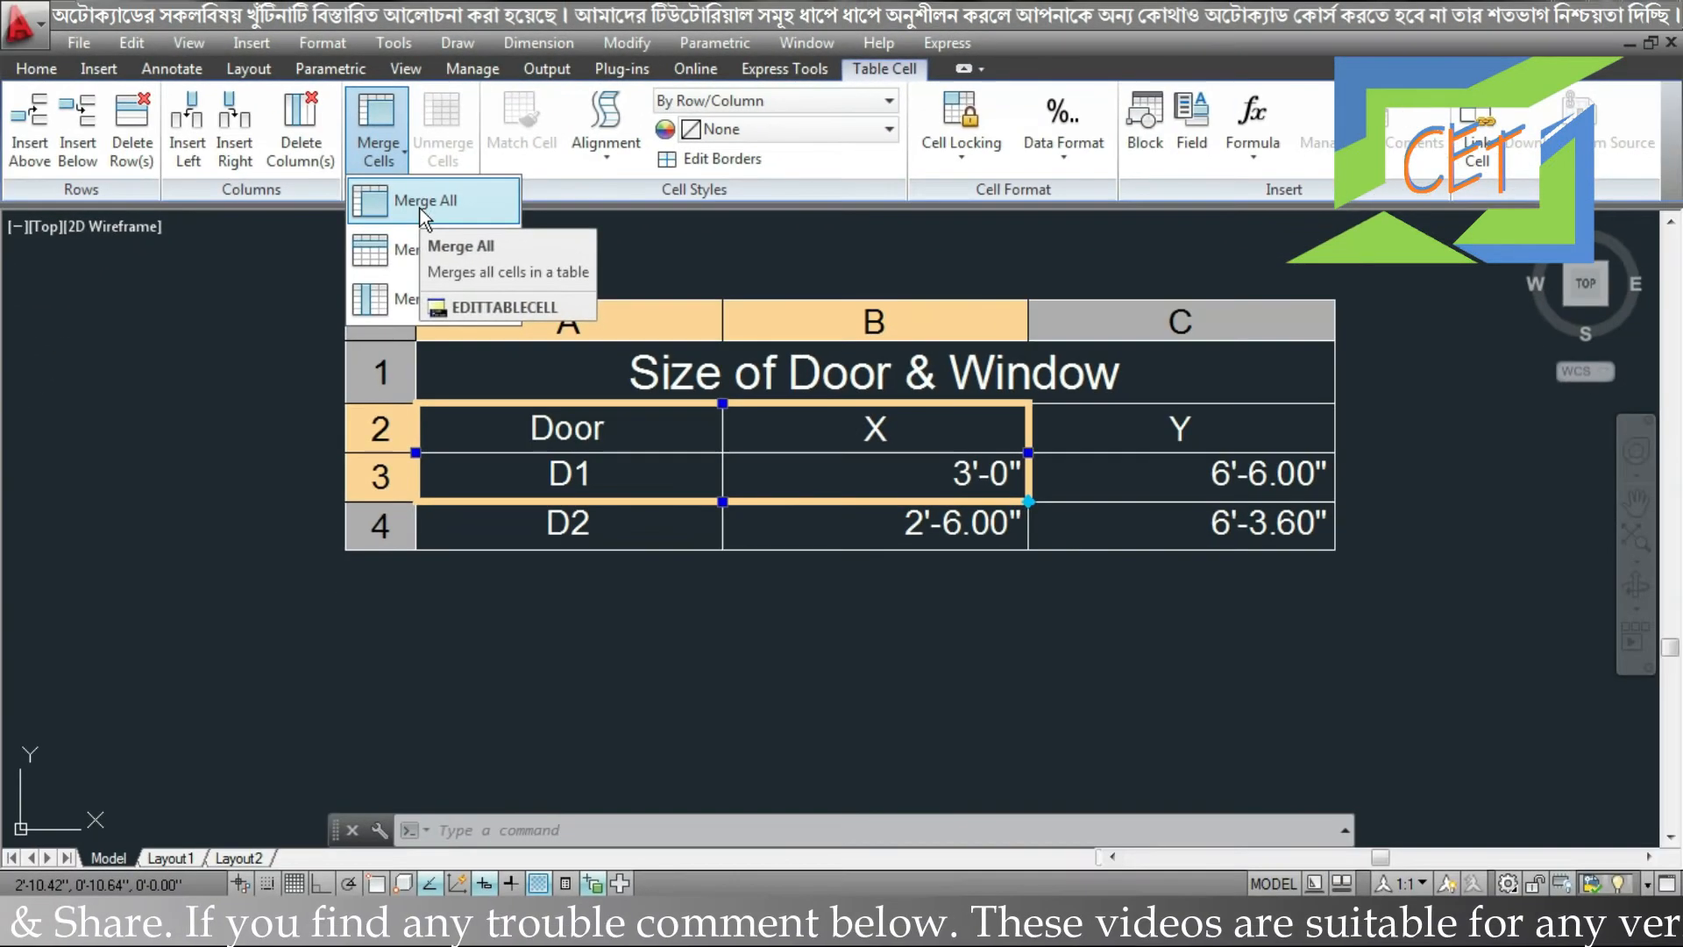
left_click(421, 210)
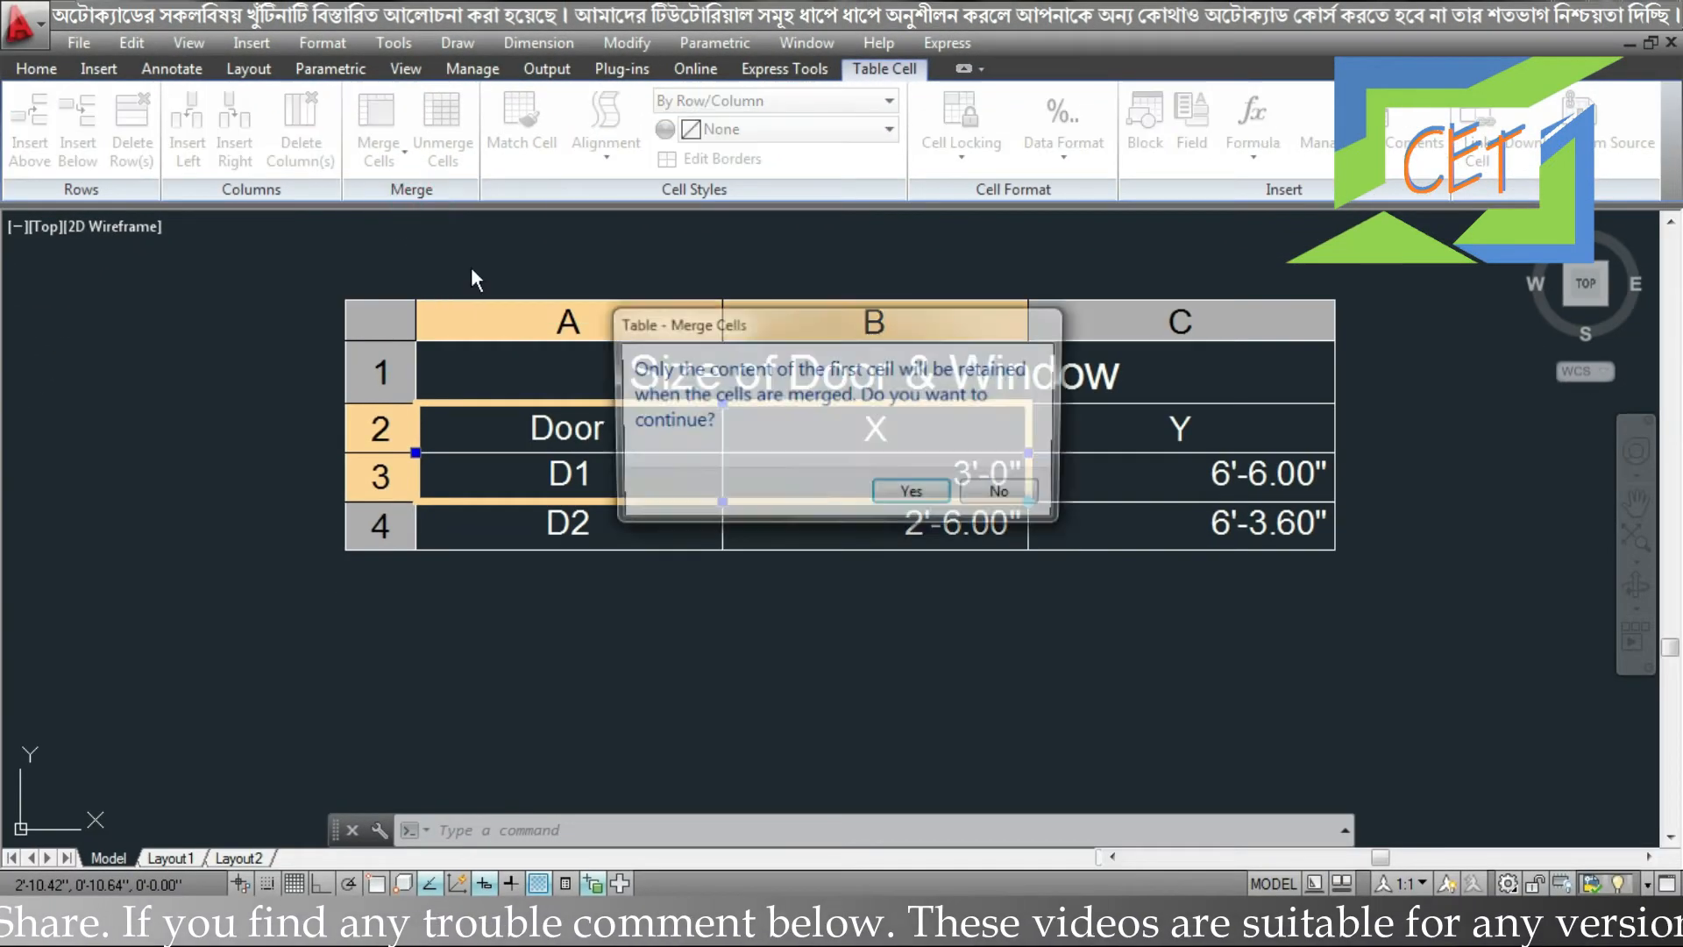
left_click(903, 497)
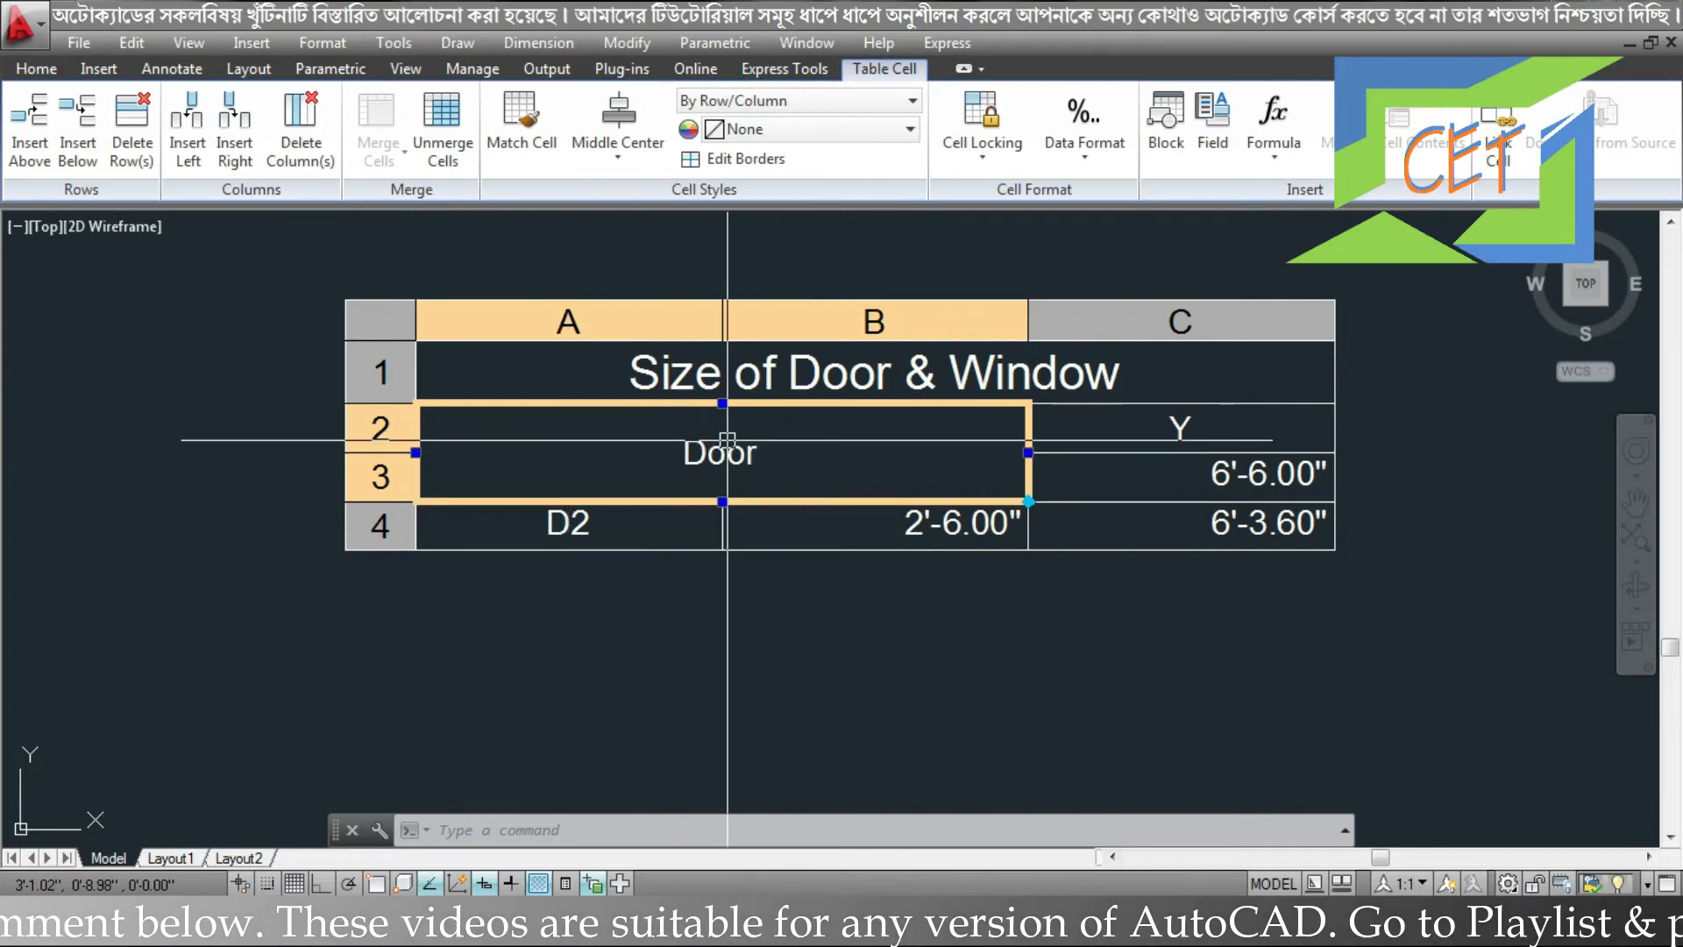
left_click(450, 146)
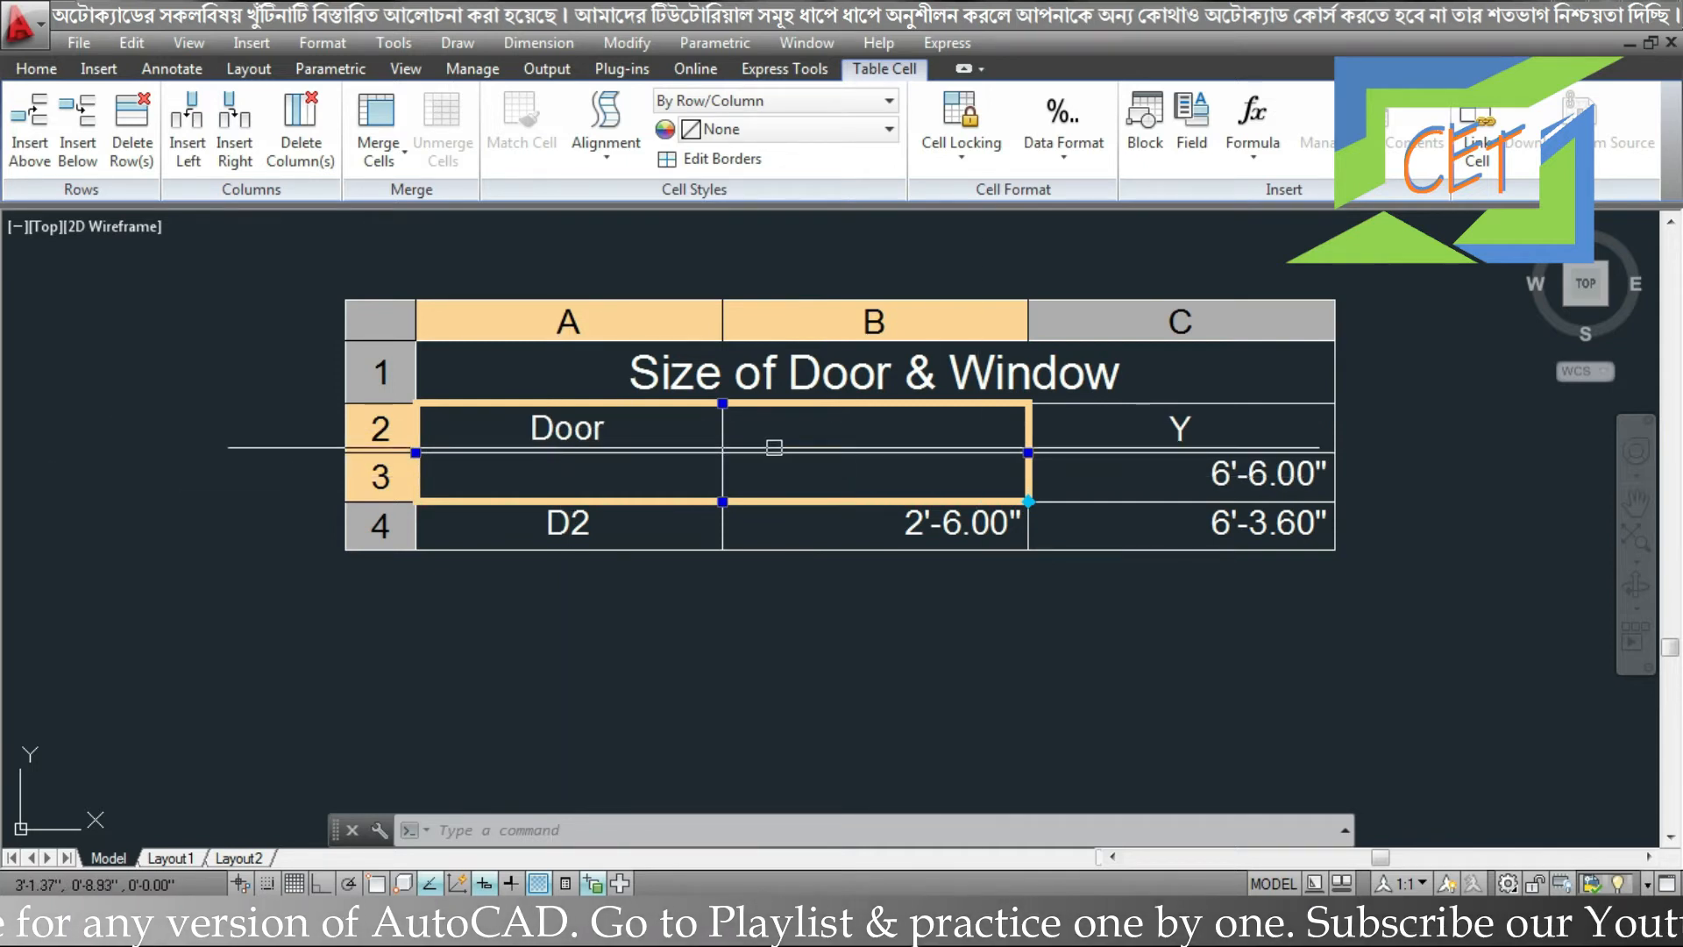
Merge cells A2 through B3 by row, and unmerge them.
left_click(402, 165)
left_click(439, 250)
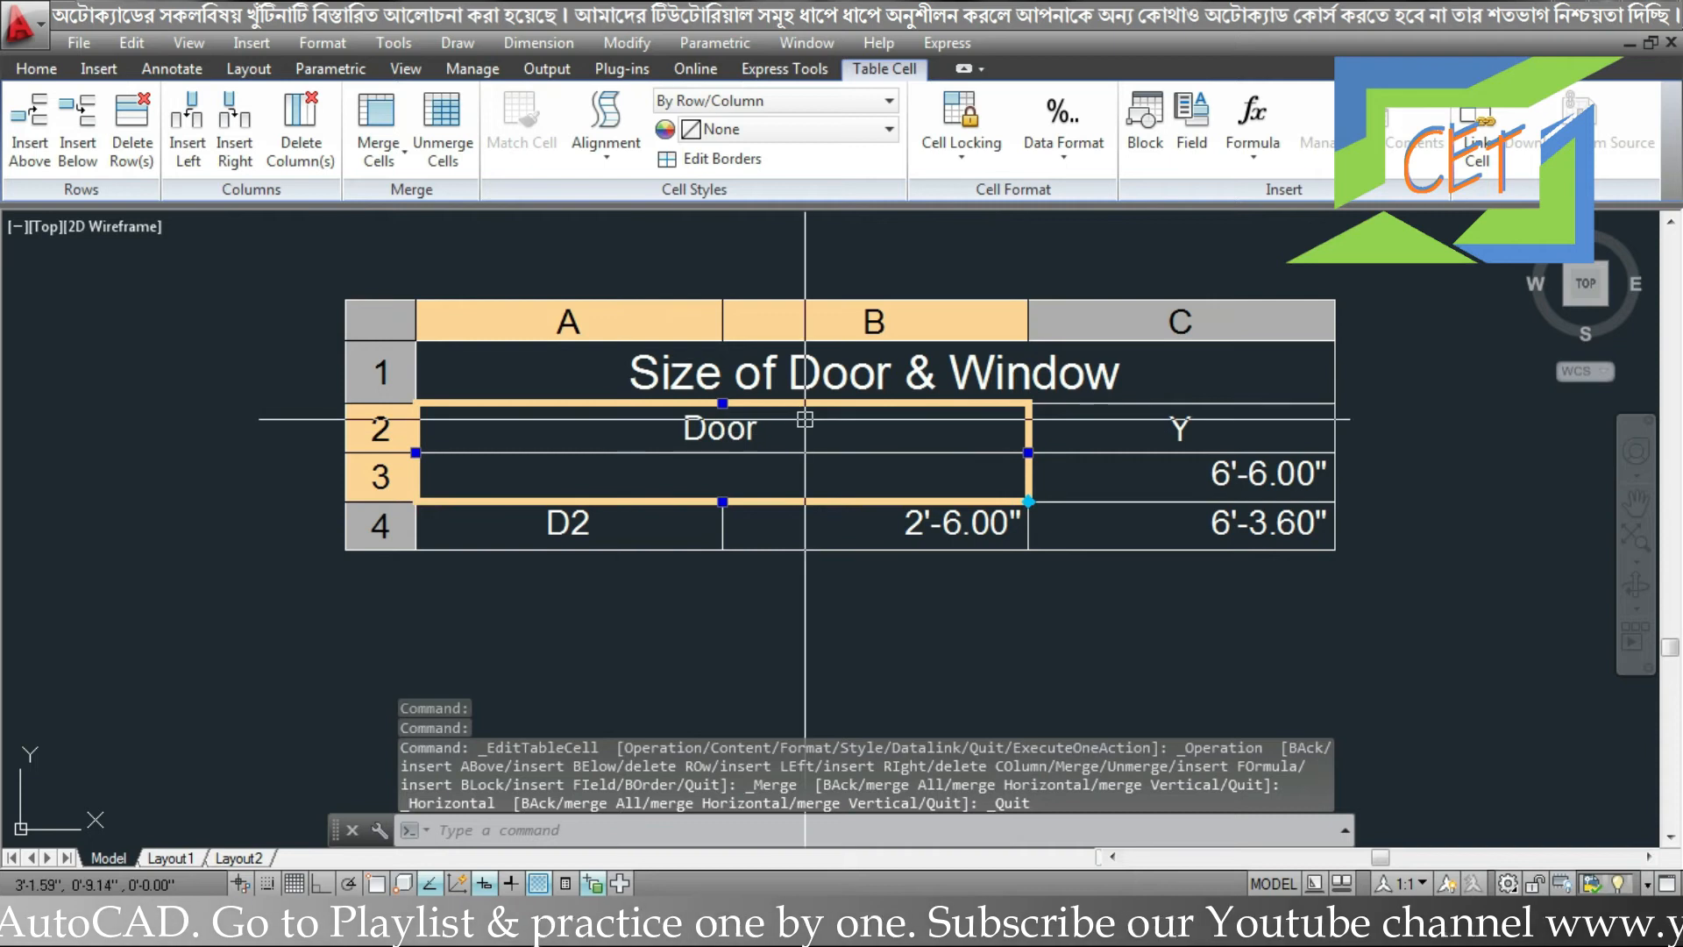
left_click(442, 149)
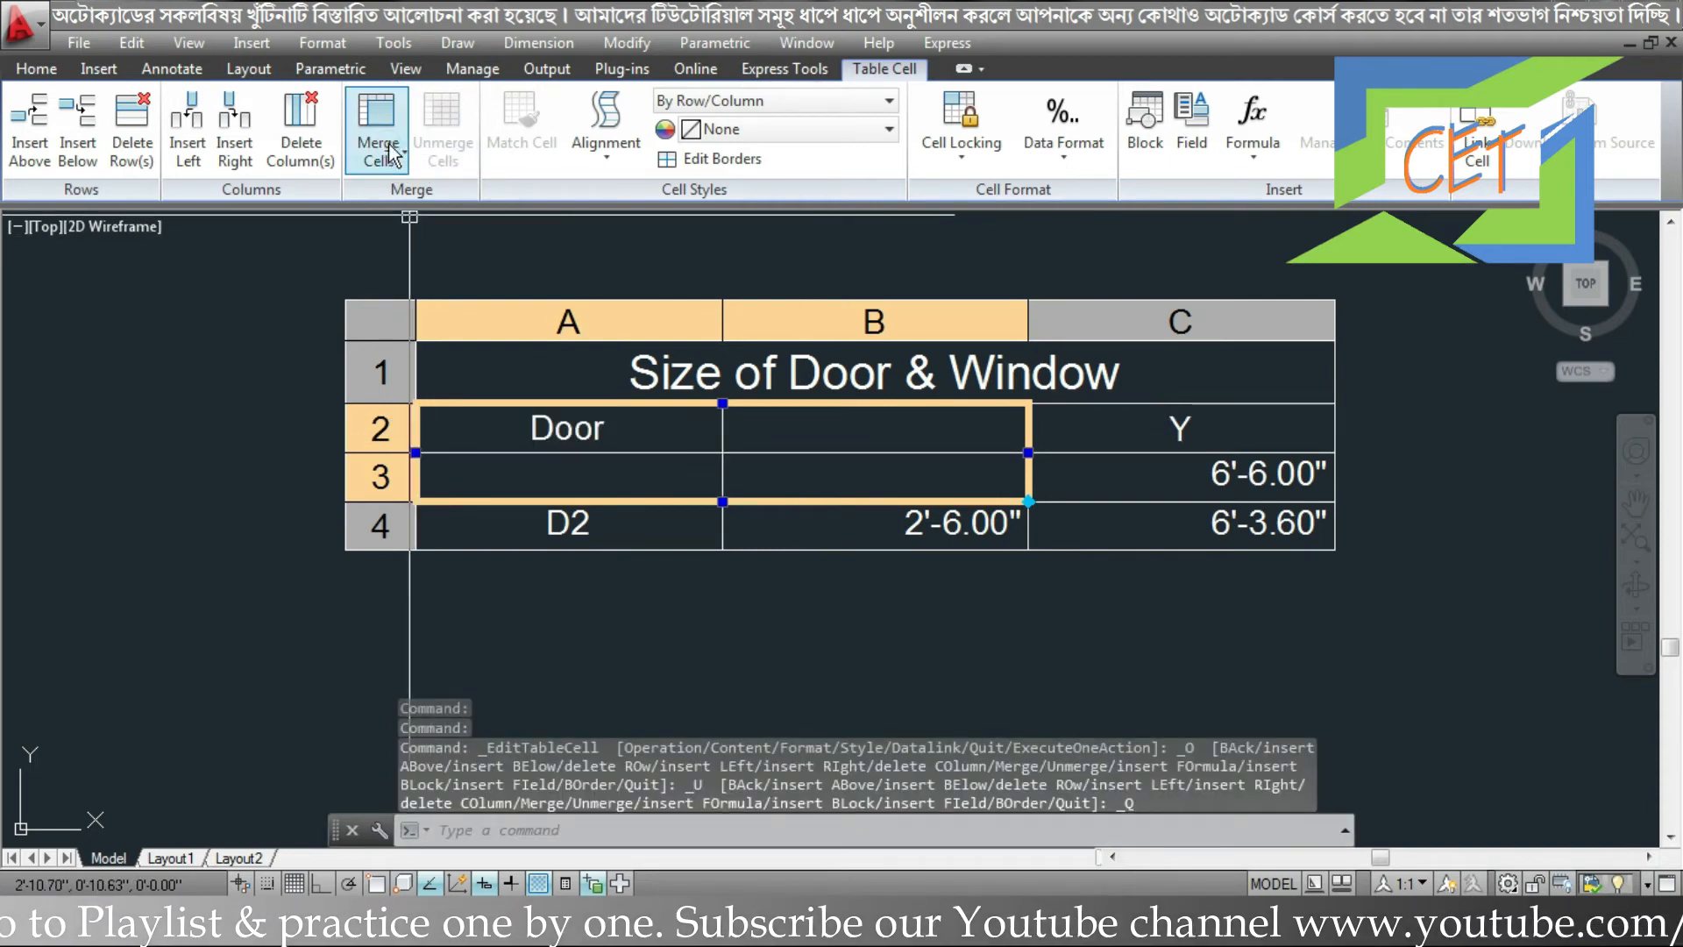
Merge cells A2 through B3 by column, and unmerge them.
left_click(392, 162)
left_click(427, 300)
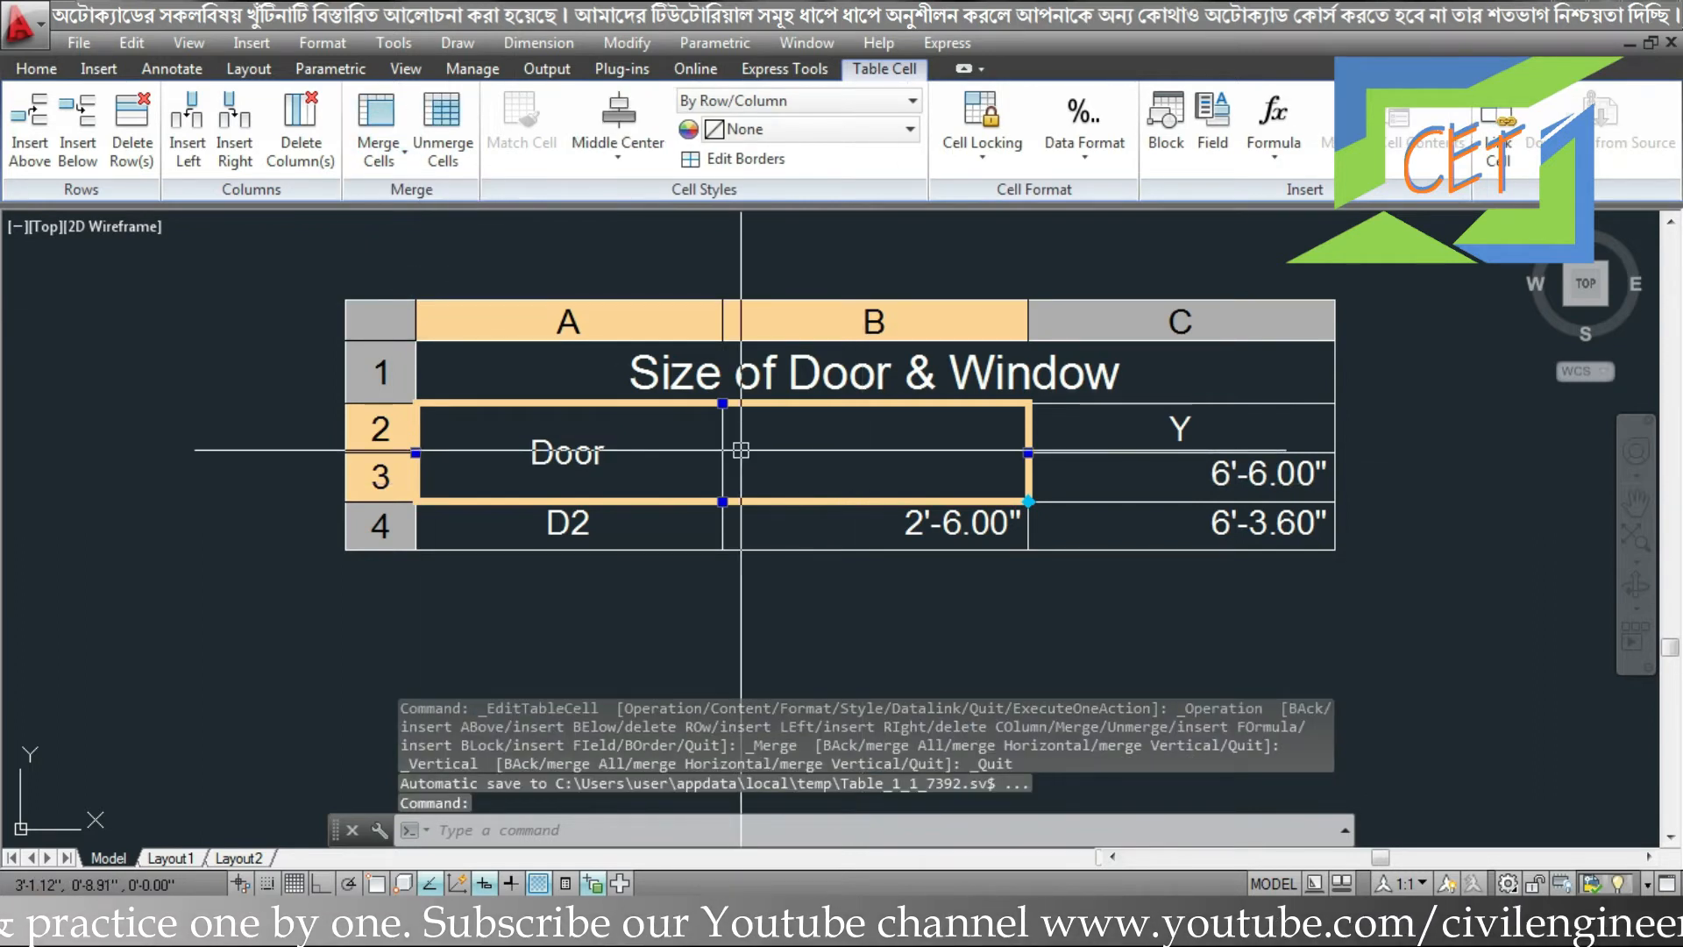
left_click(443, 132)
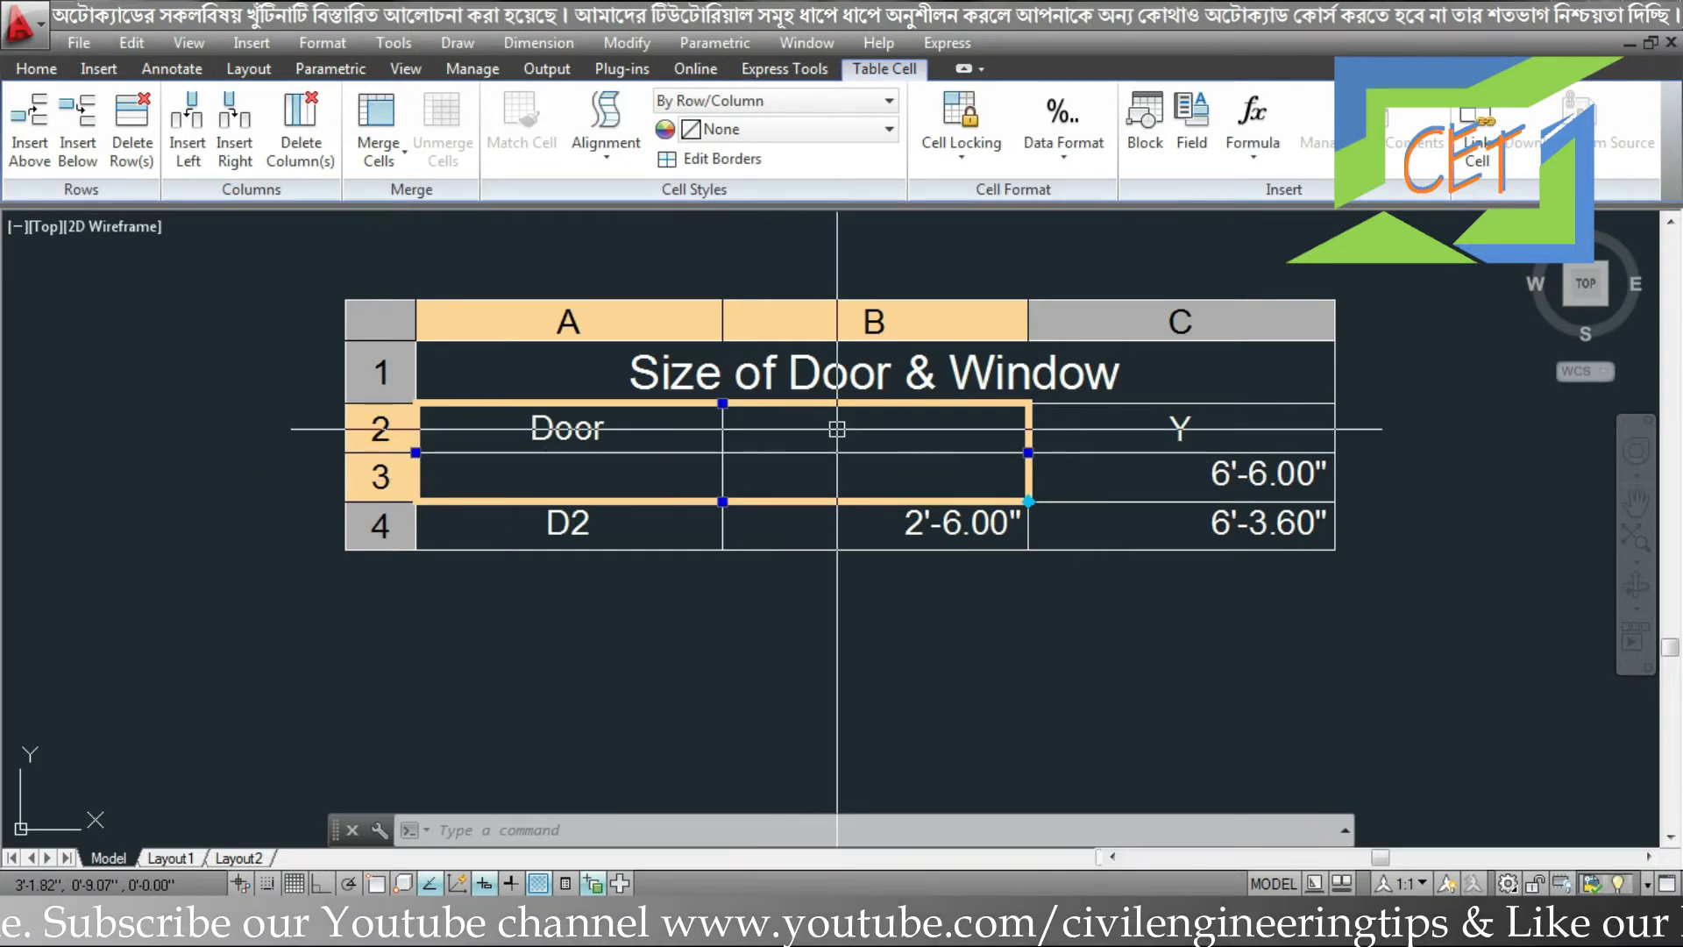
Try Top Left, Top Center, Top Right and Middle Left alignment on cell C3, and settle on Middle Center.
left_click(1199, 473)
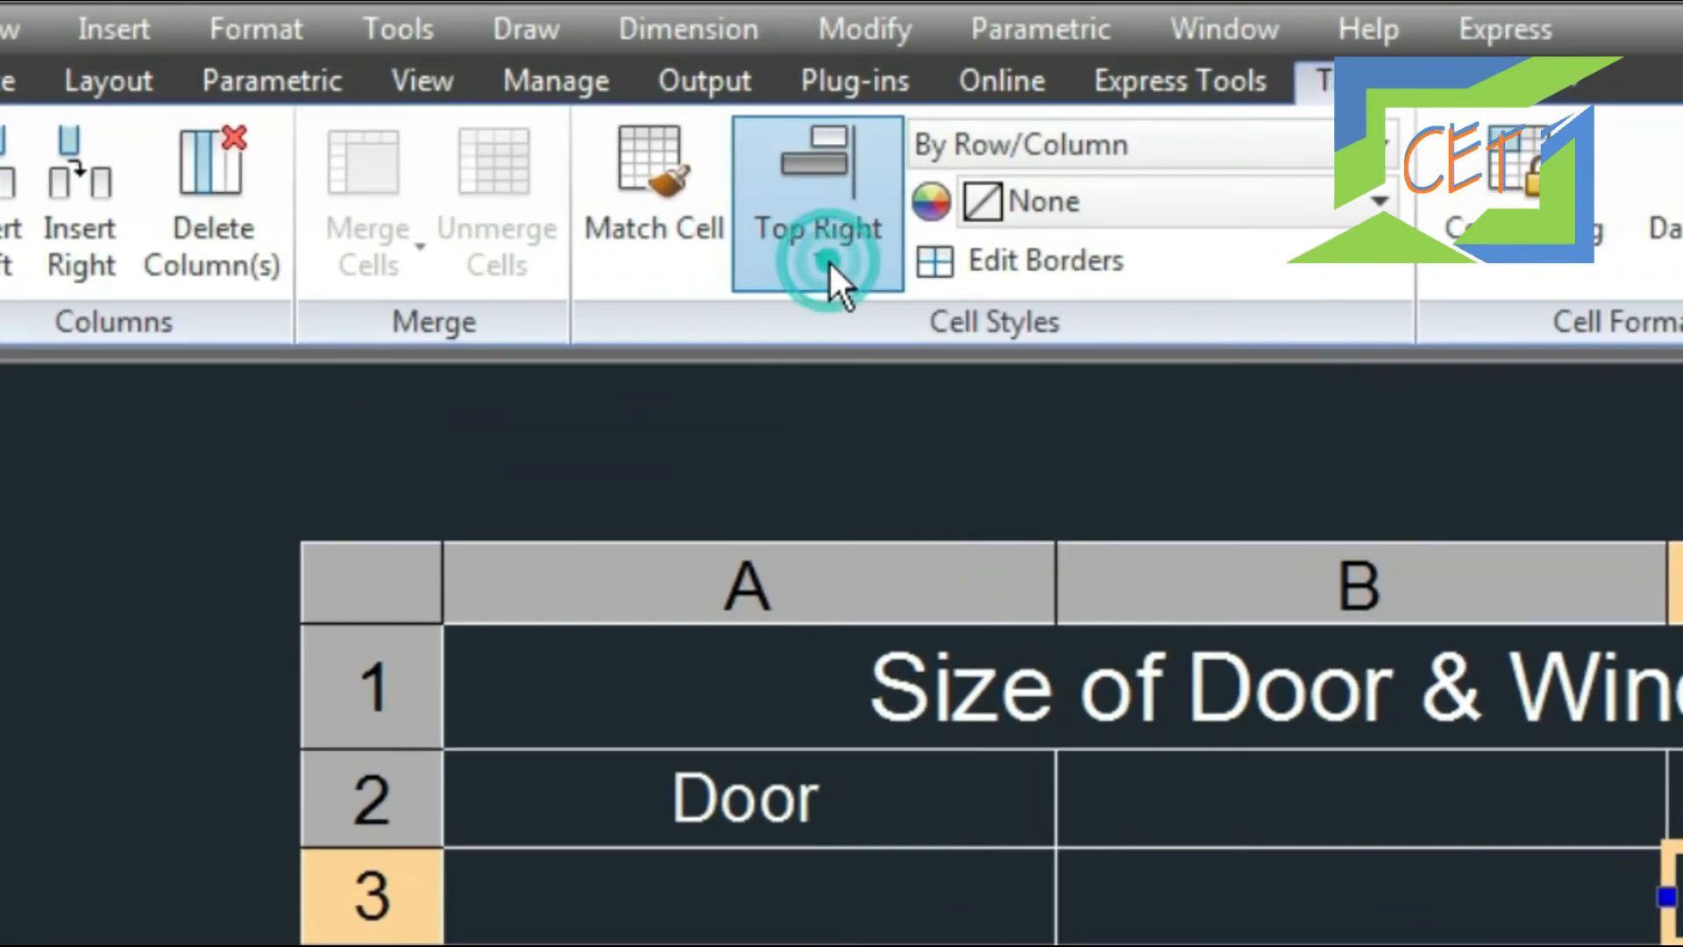
left_click(606, 159)
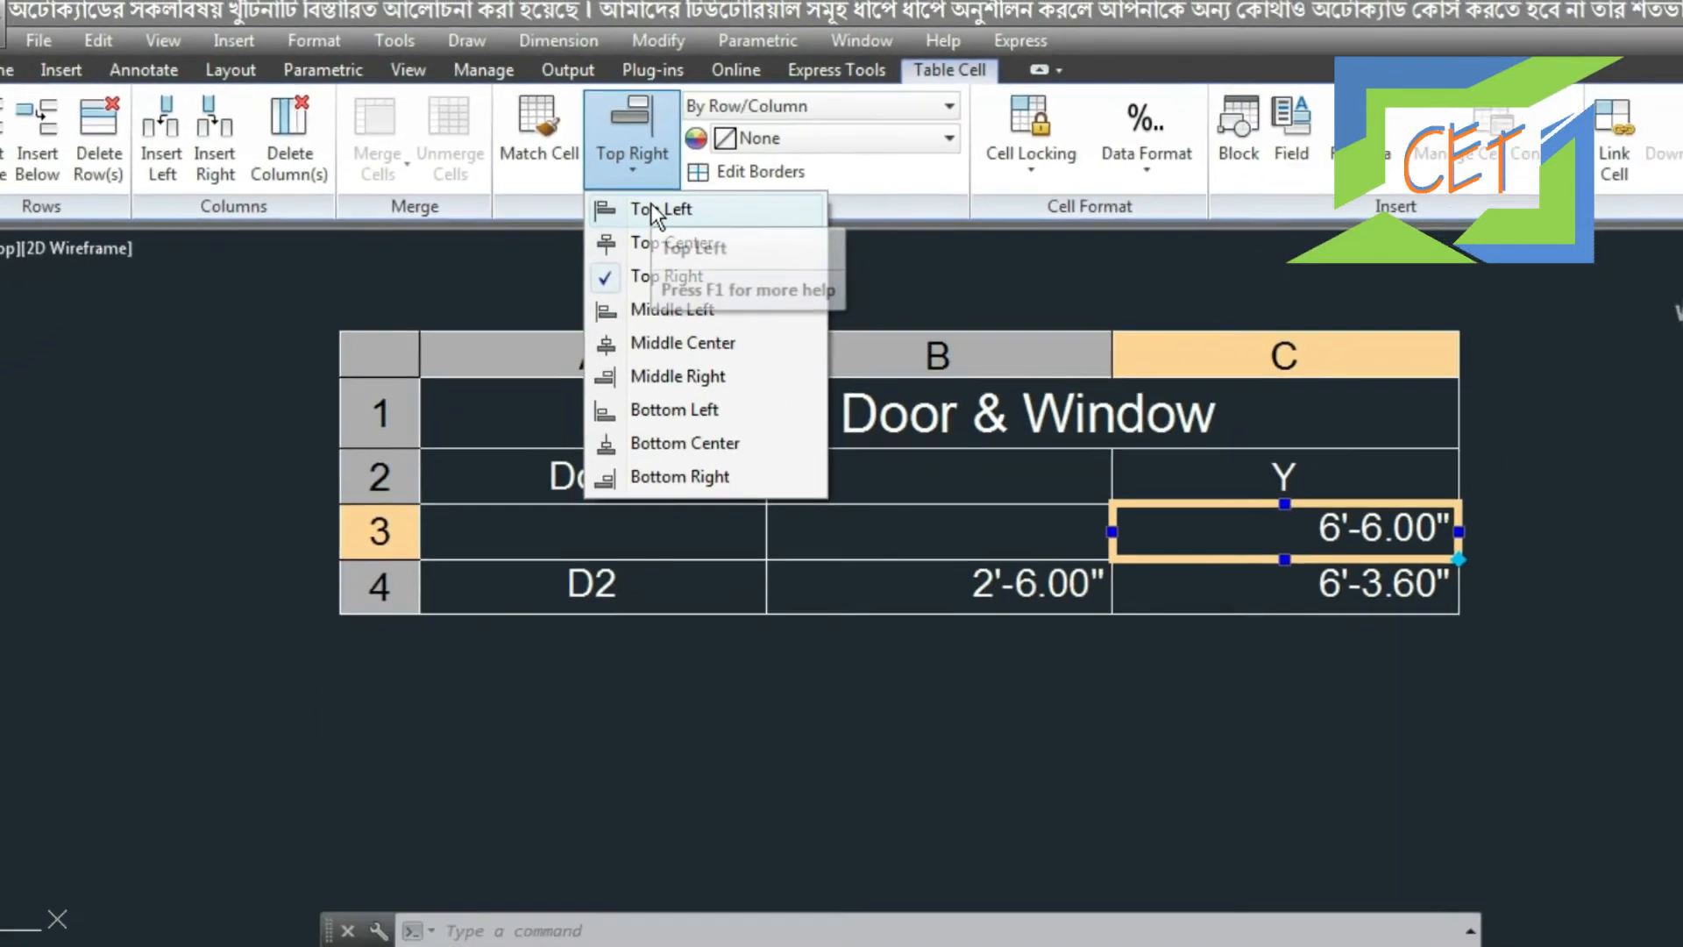
left_click(653, 208)
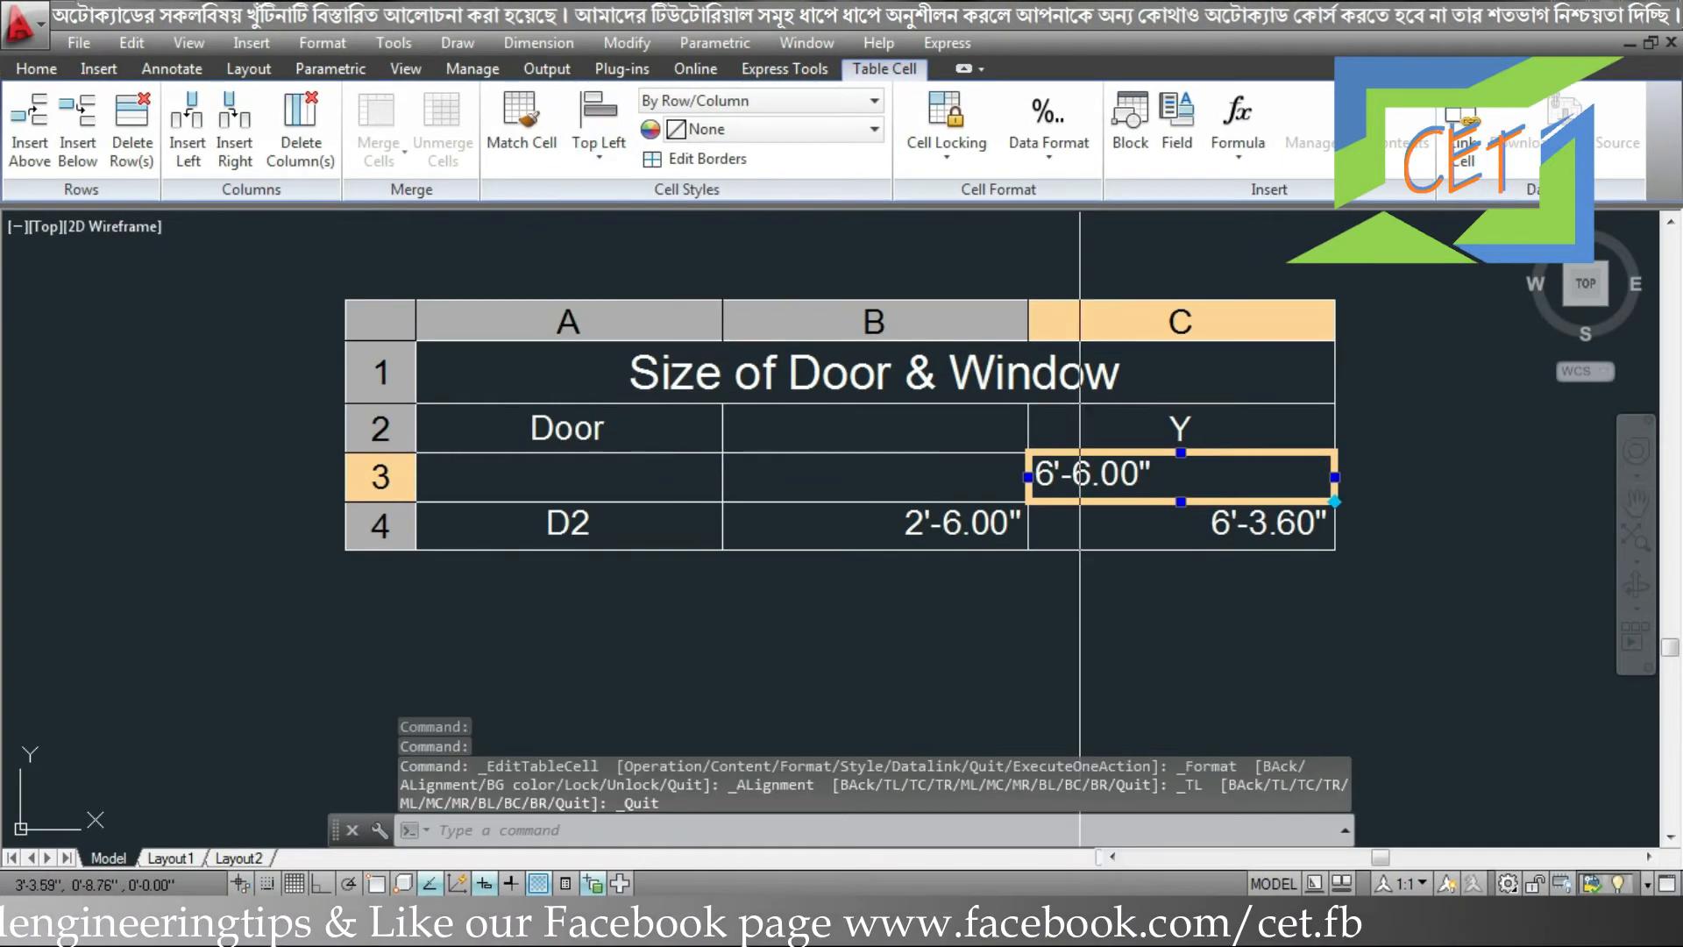
left_click(614, 156)
left_click(639, 218)
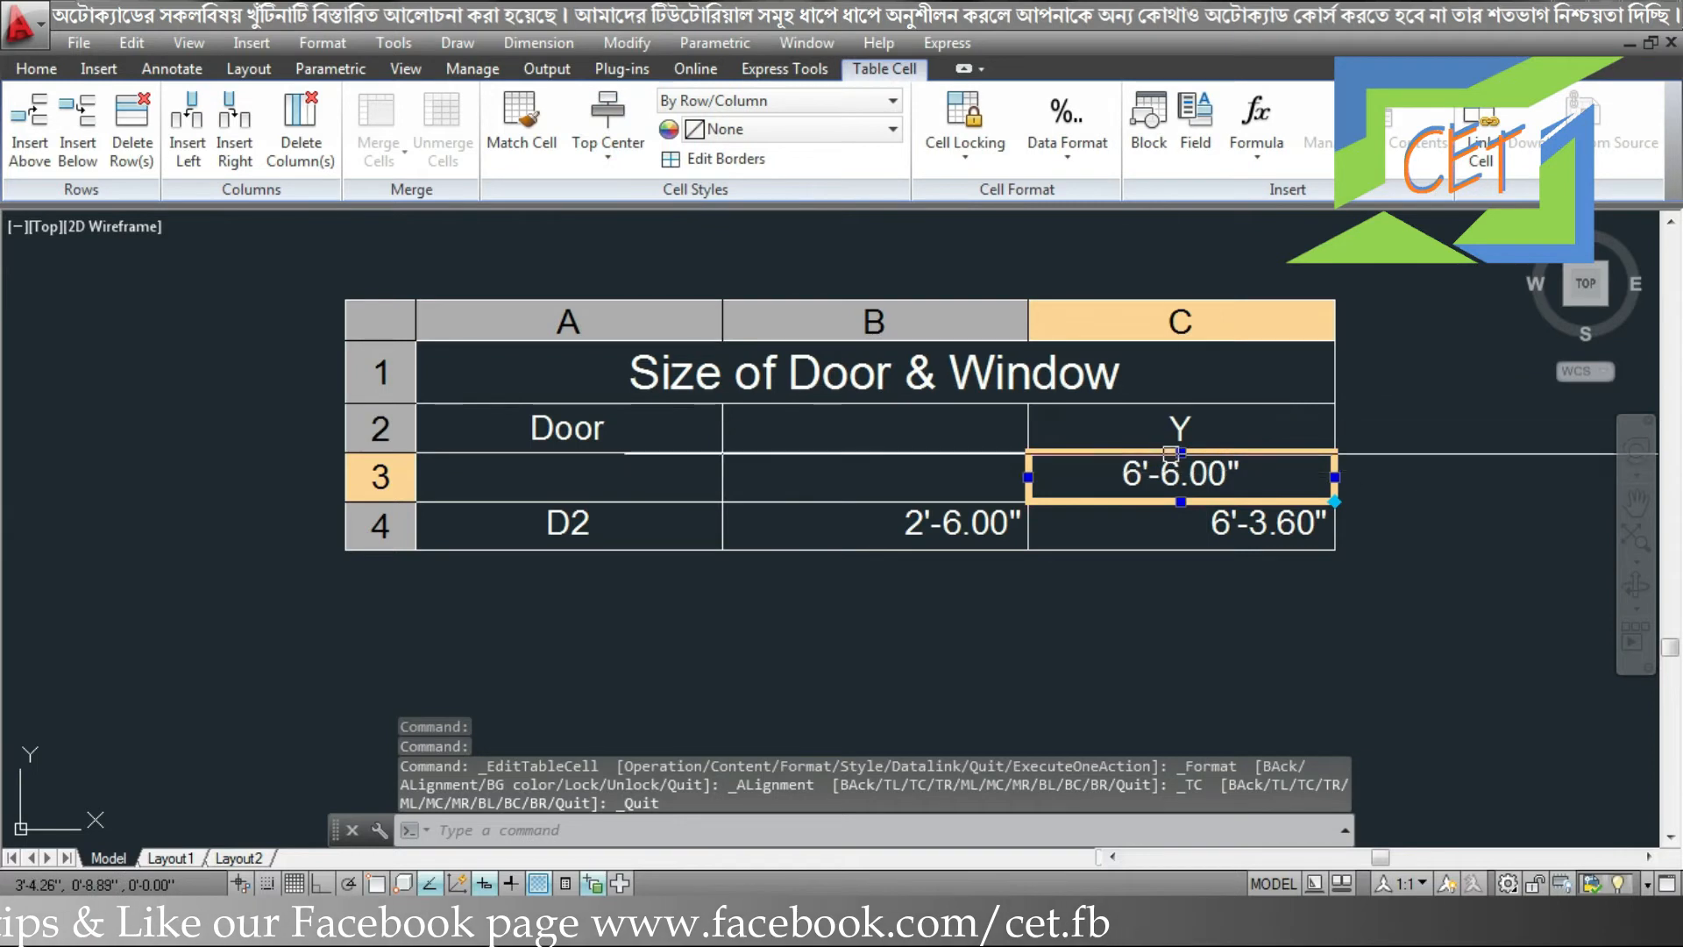
left_click(628, 160)
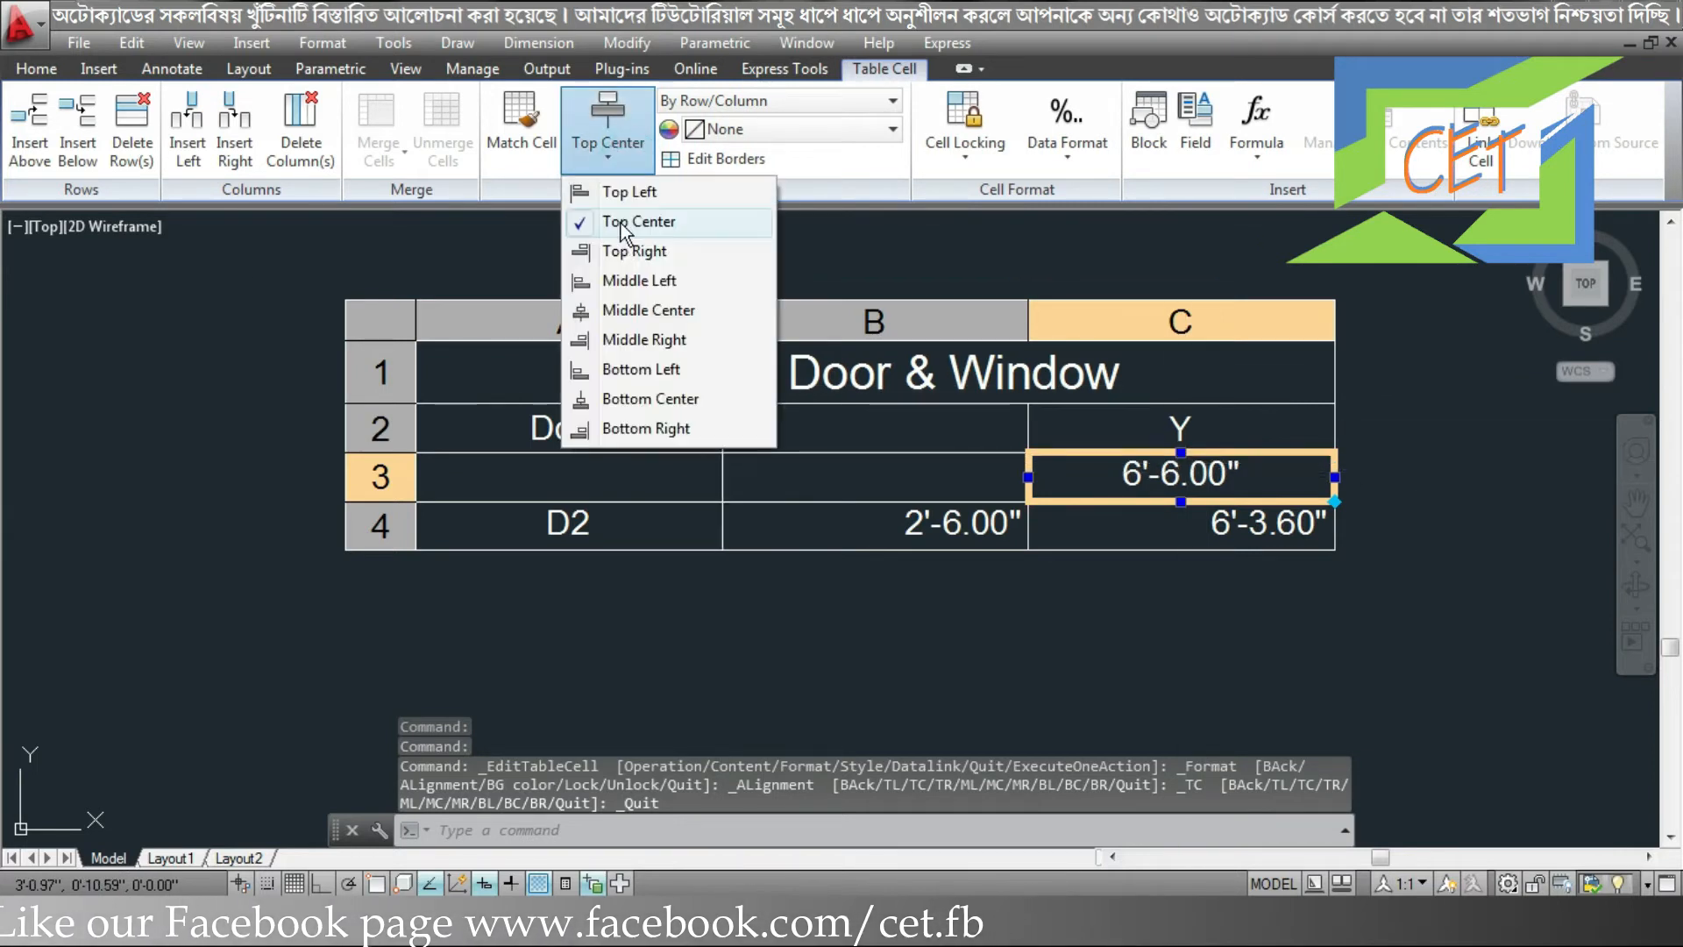
left_click(634, 251)
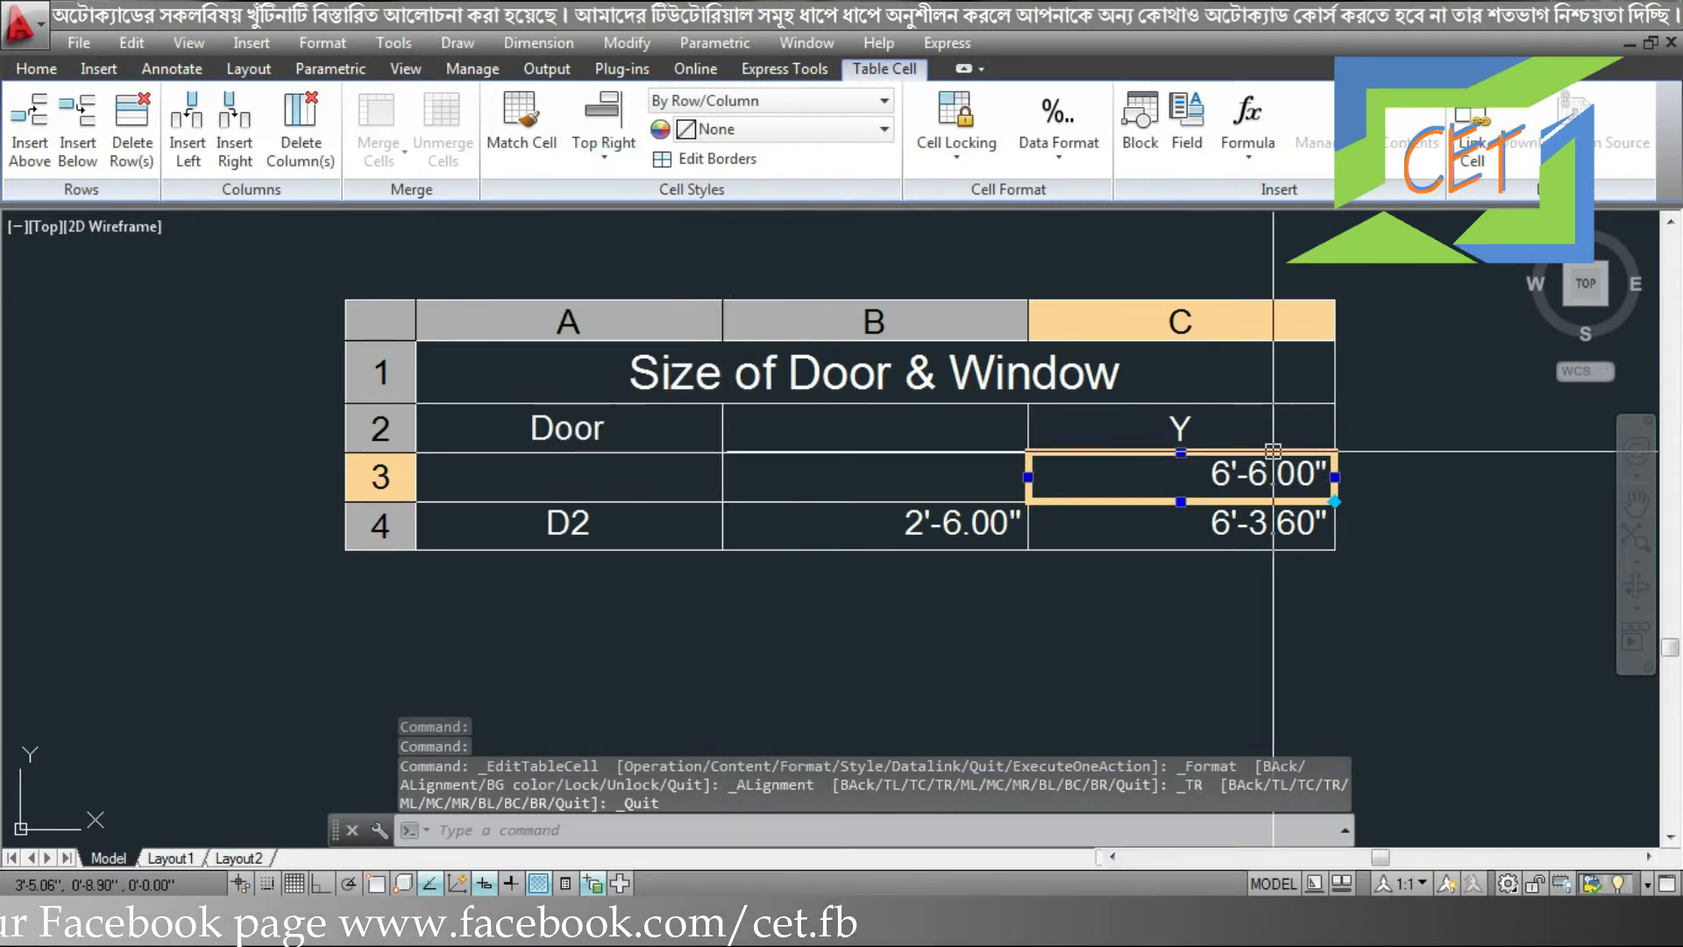
left_click(603, 150)
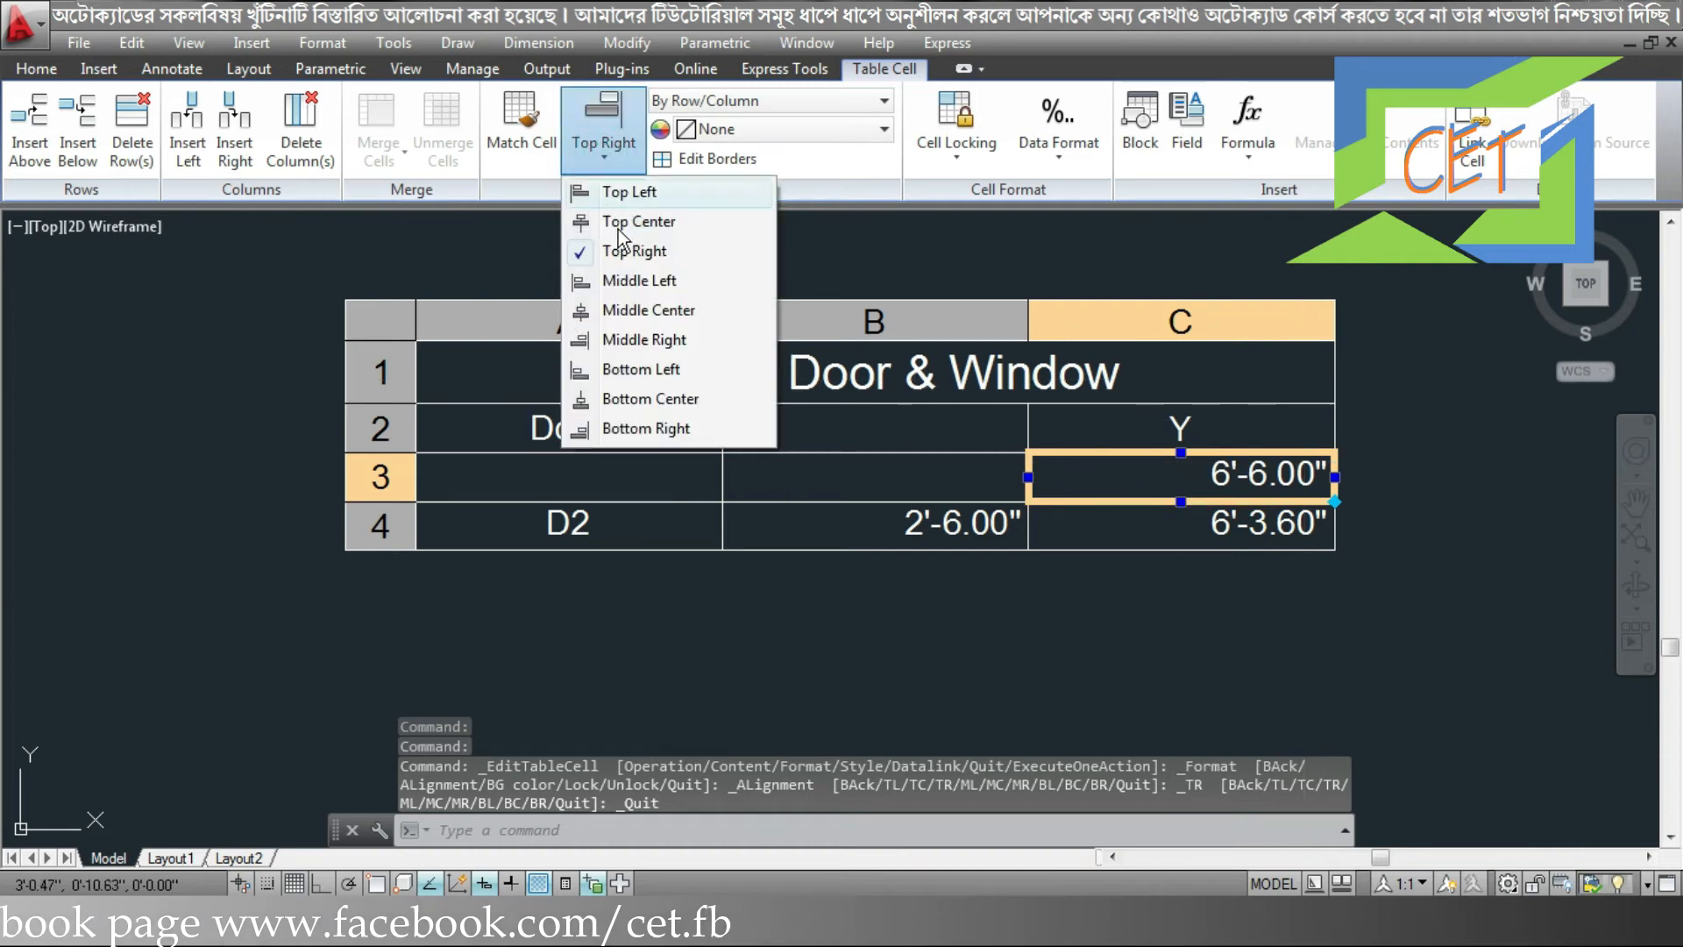
left_click(632, 280)
left_click(603, 162)
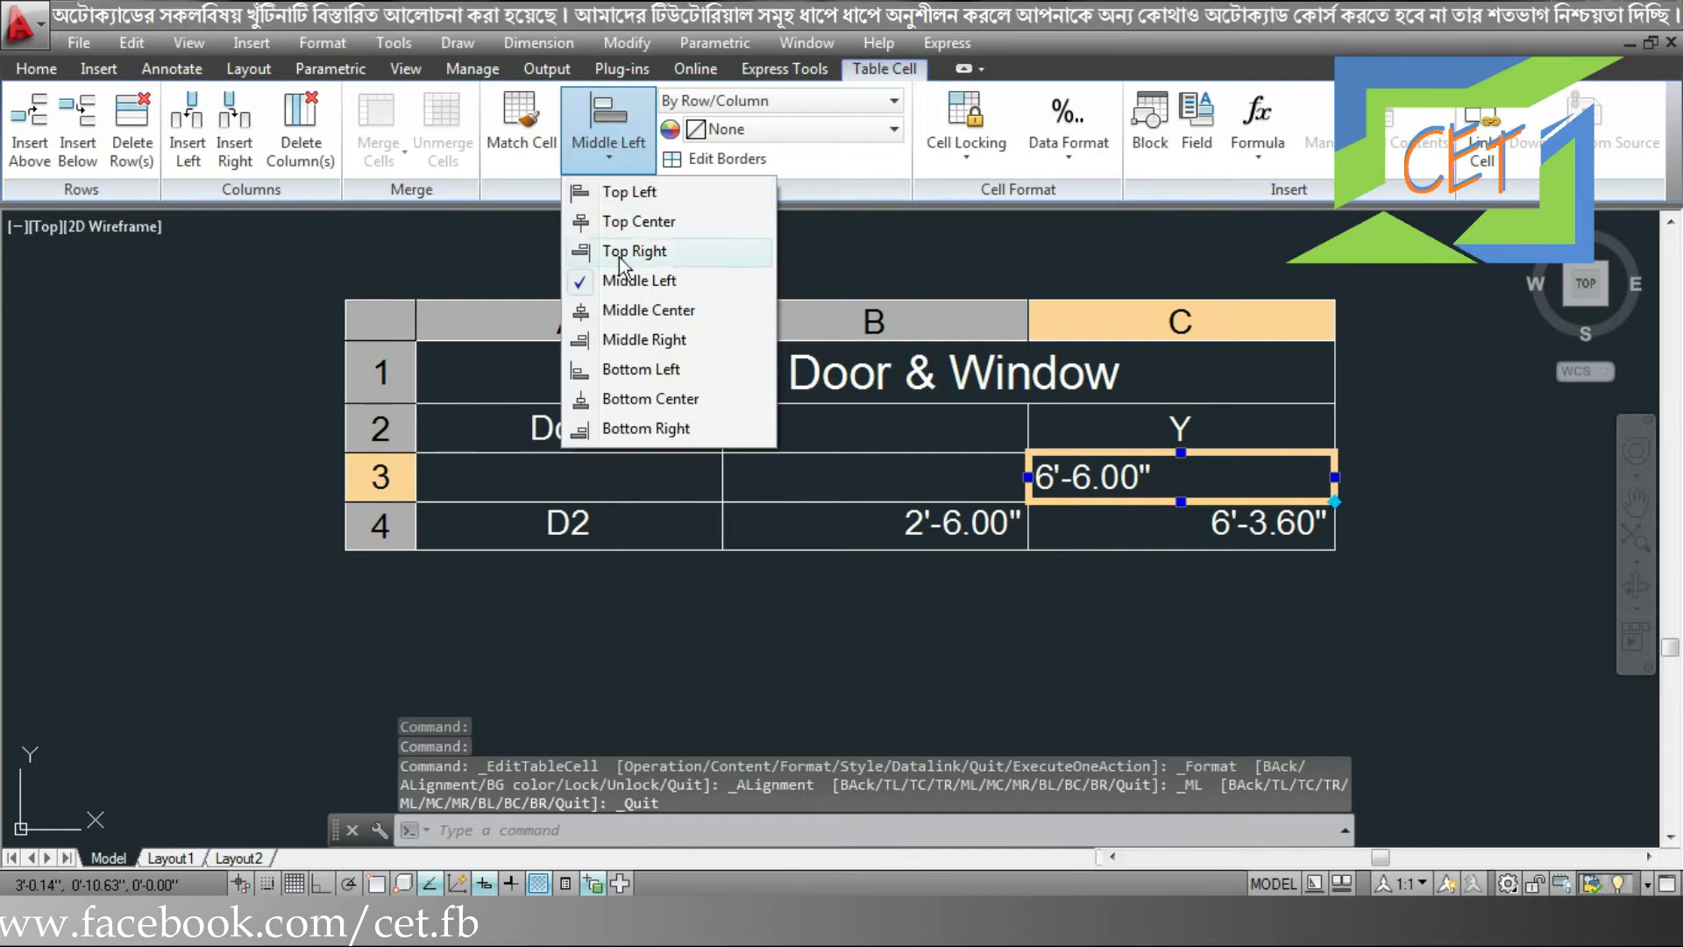
left_click(645, 309)
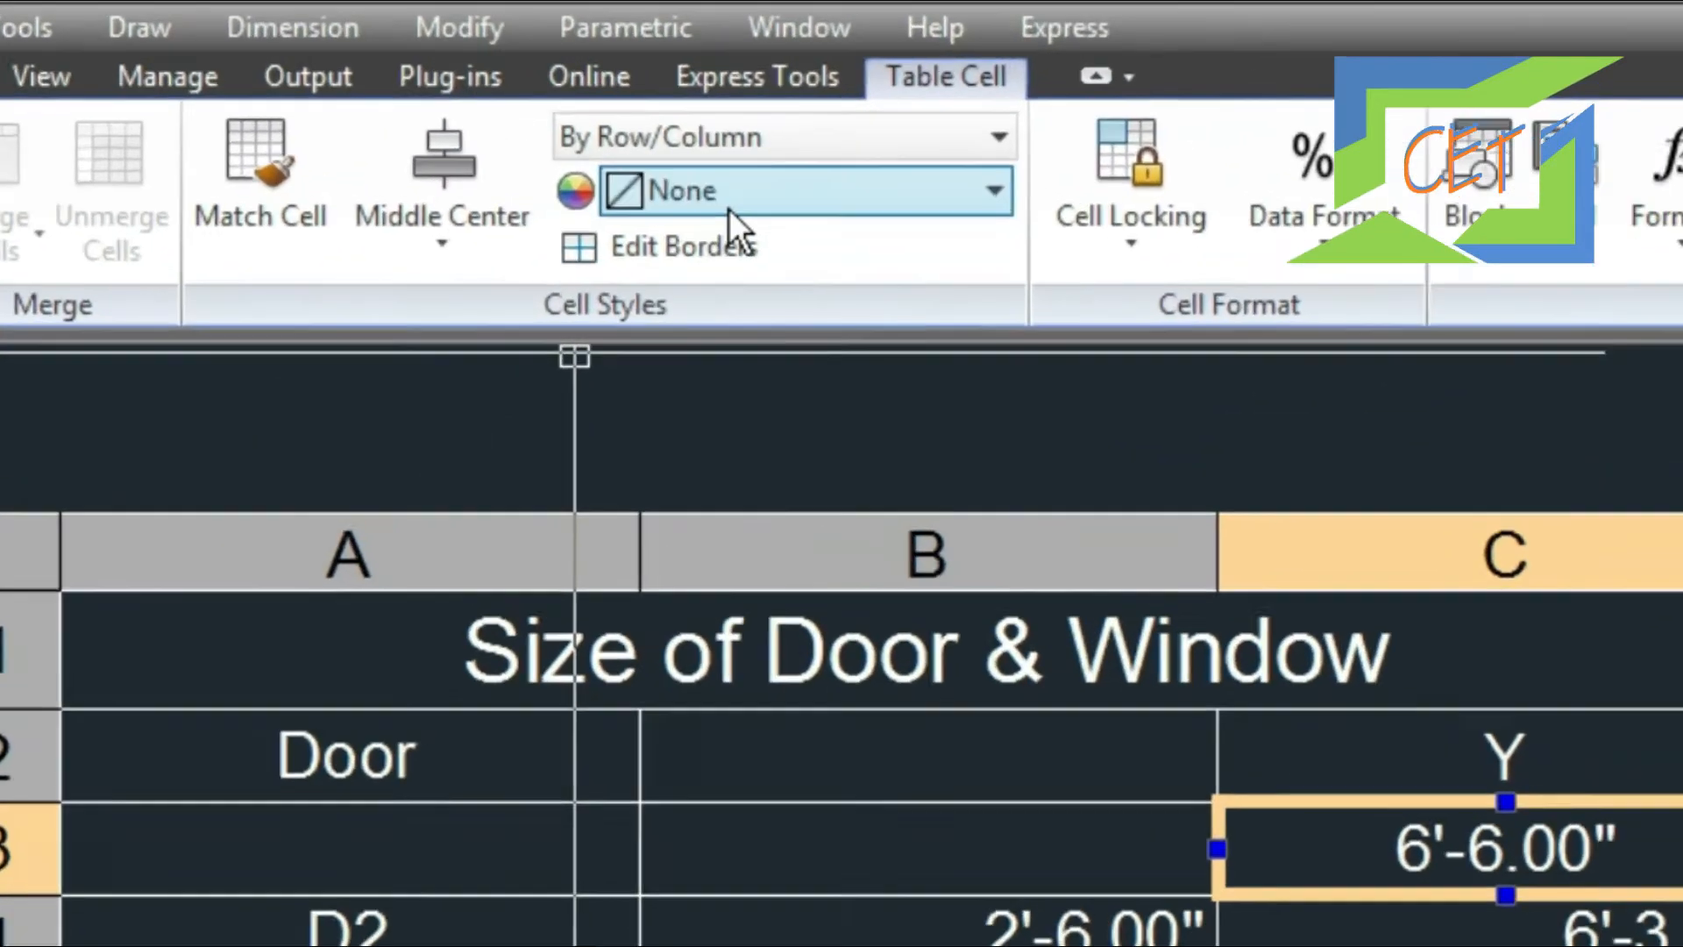
Set the background fill of cell C3 to Green and of cell B3 to Yellow.
left_click(729, 208)
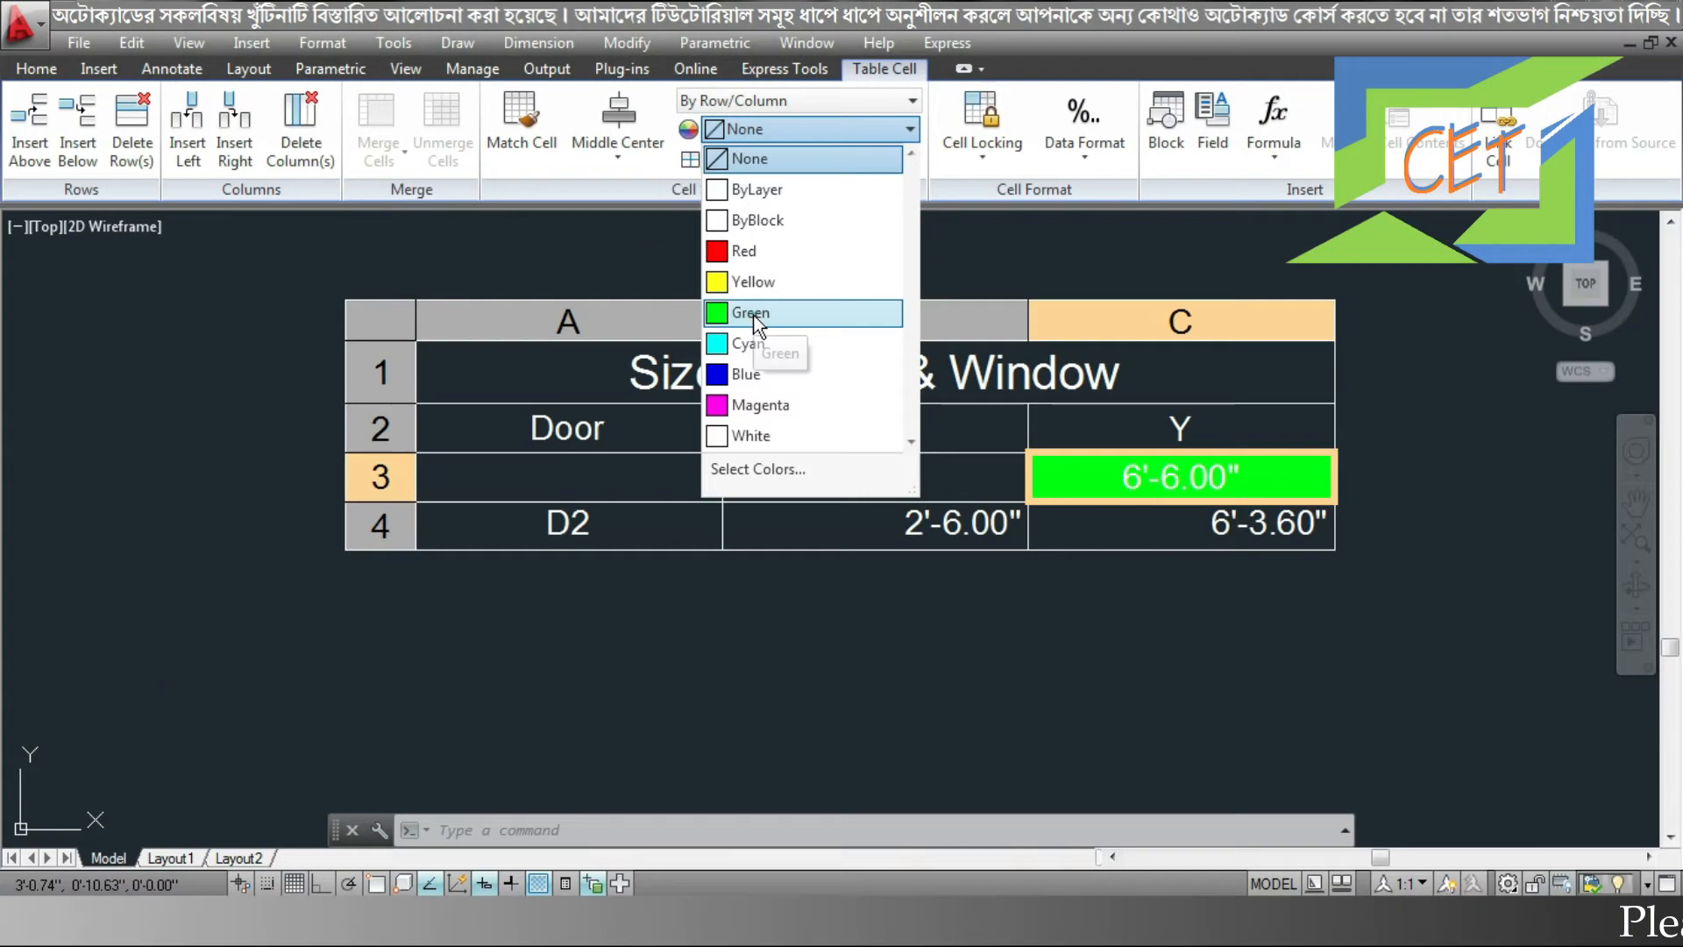
left_click(702, 562)
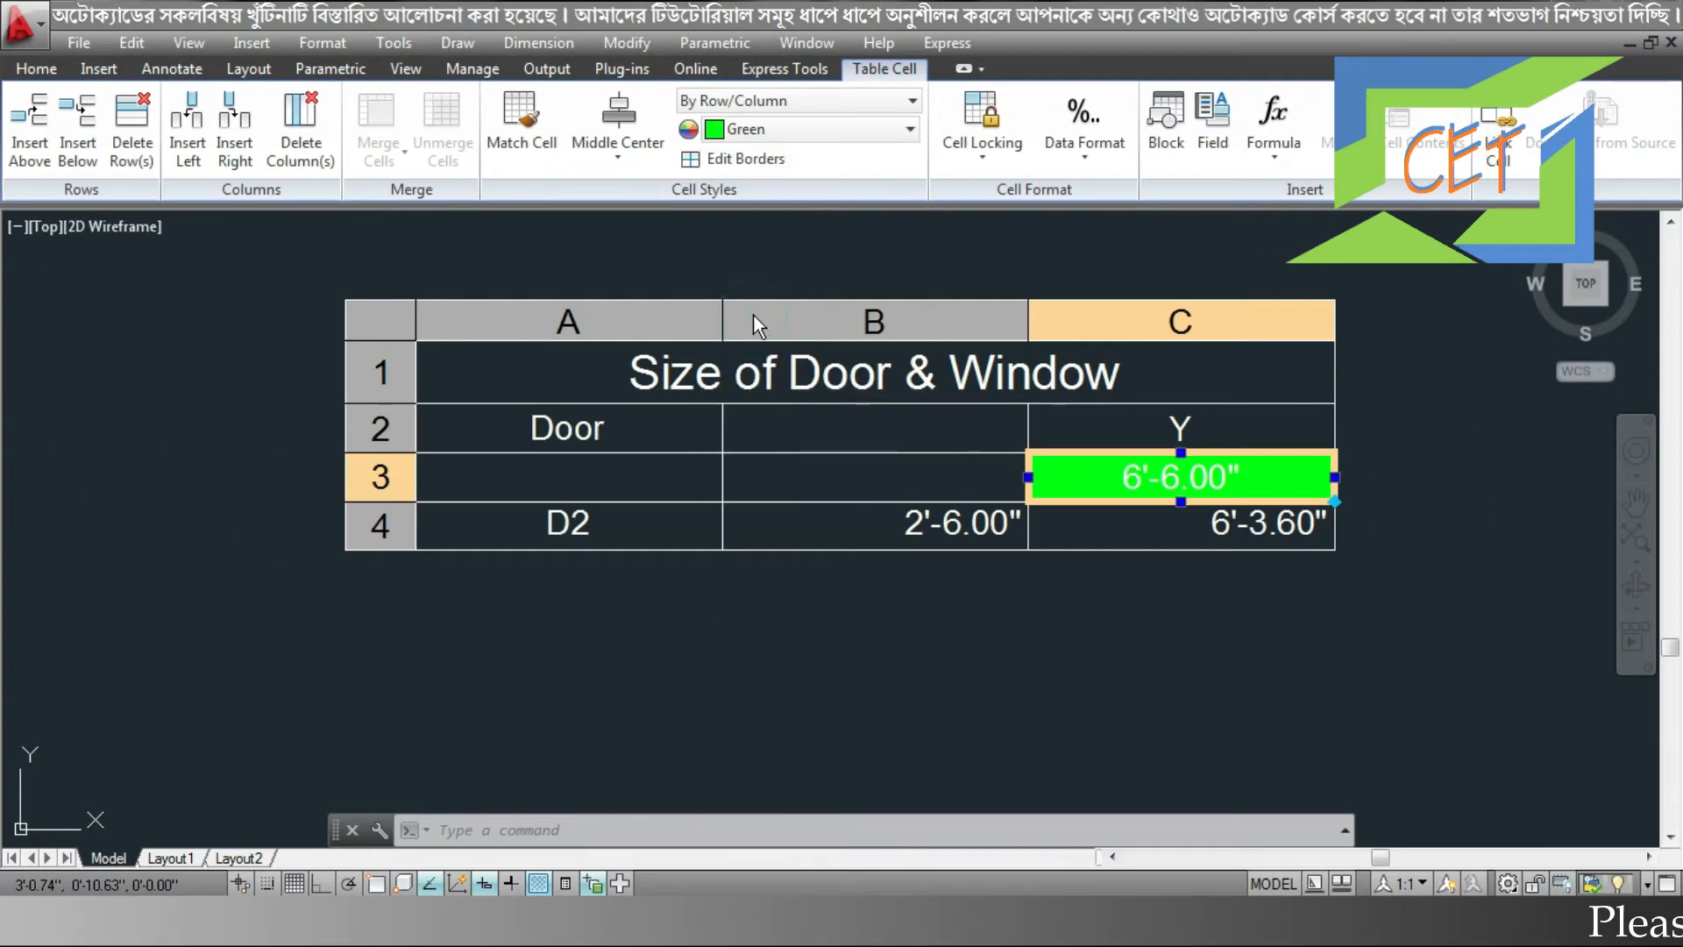
left_click(805, 468)
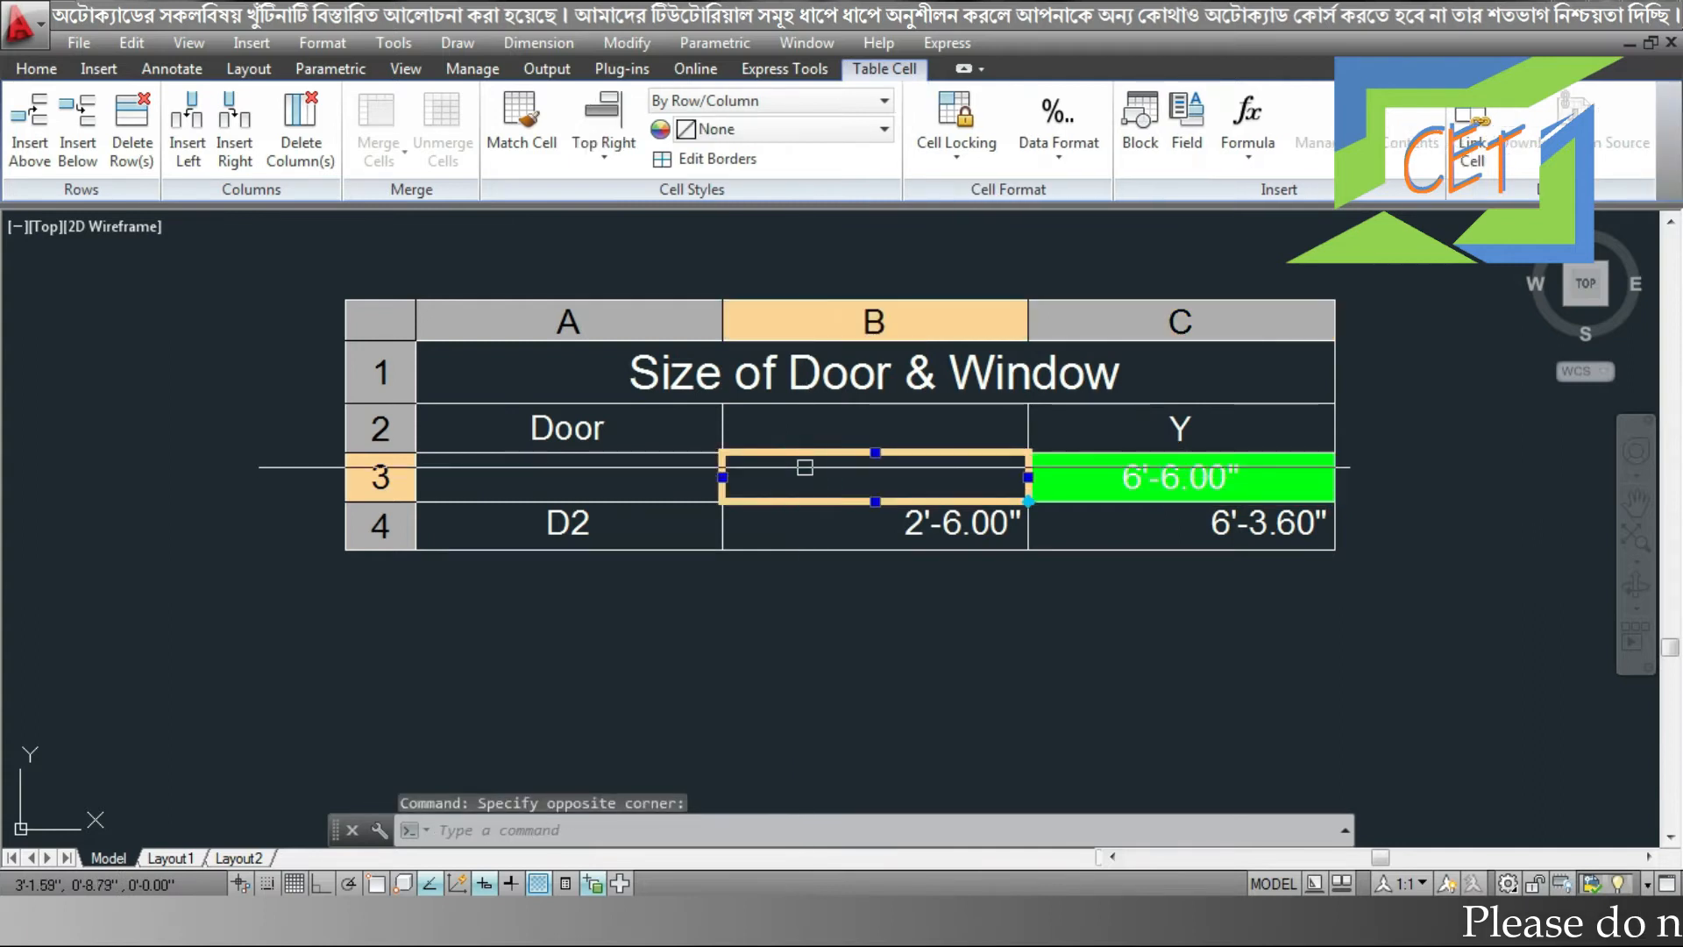
left_click(778, 132)
left_click(754, 283)
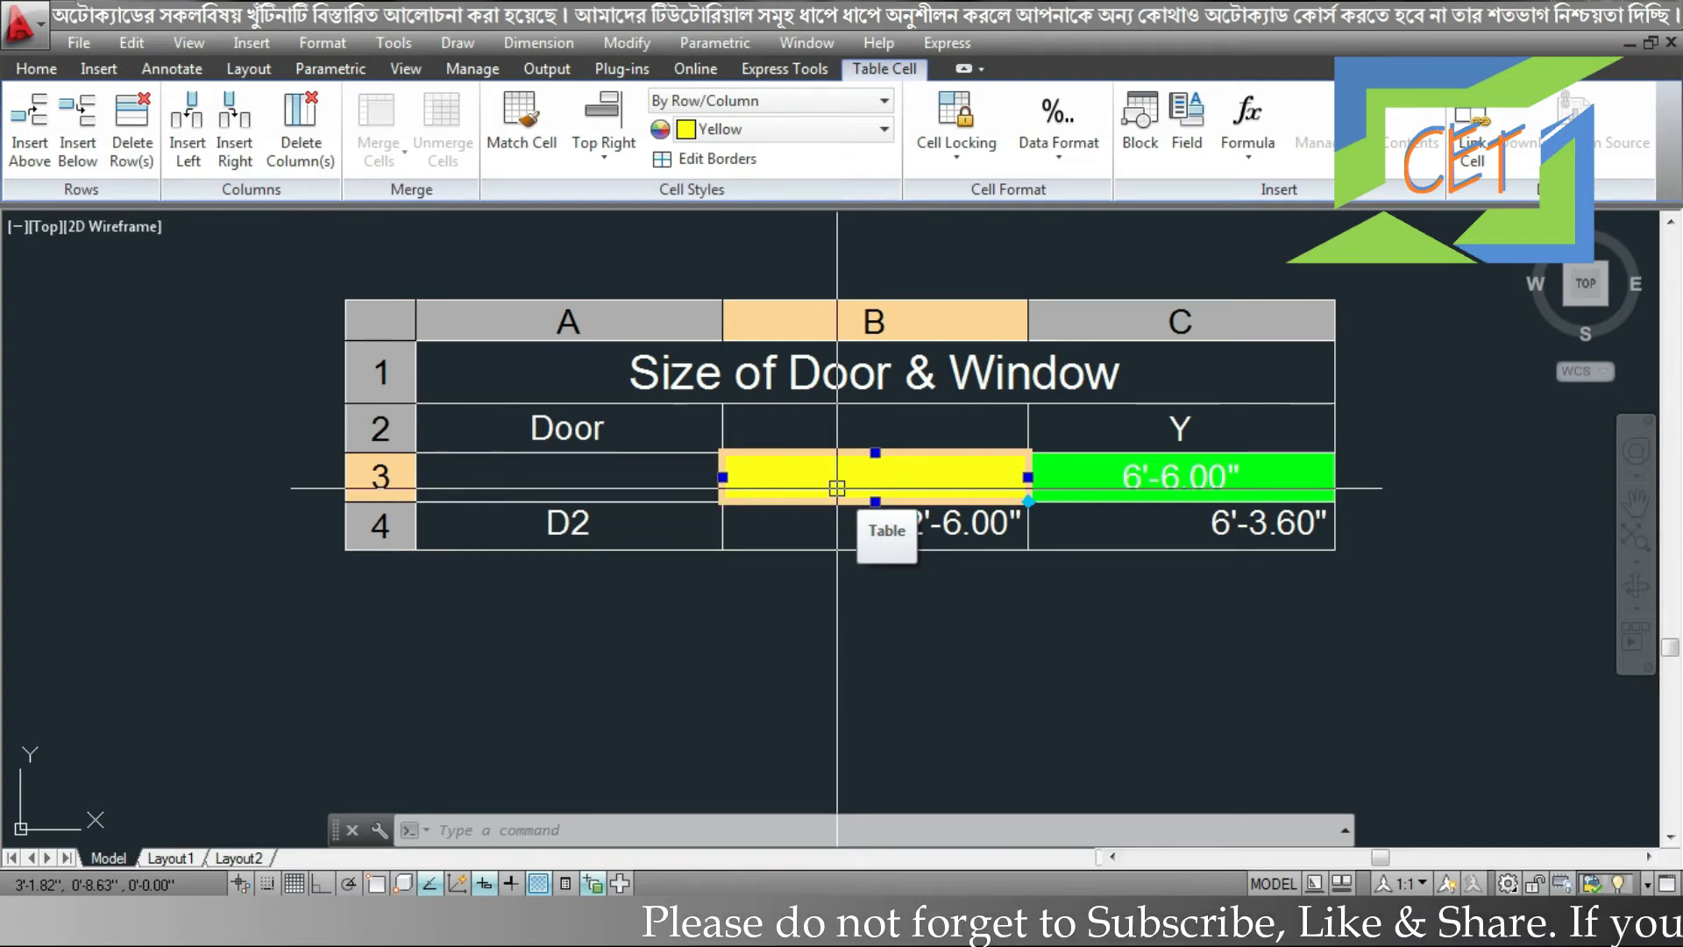
Set the text color of "Door" in cell A2 to Yellow.
double_click(596, 430)
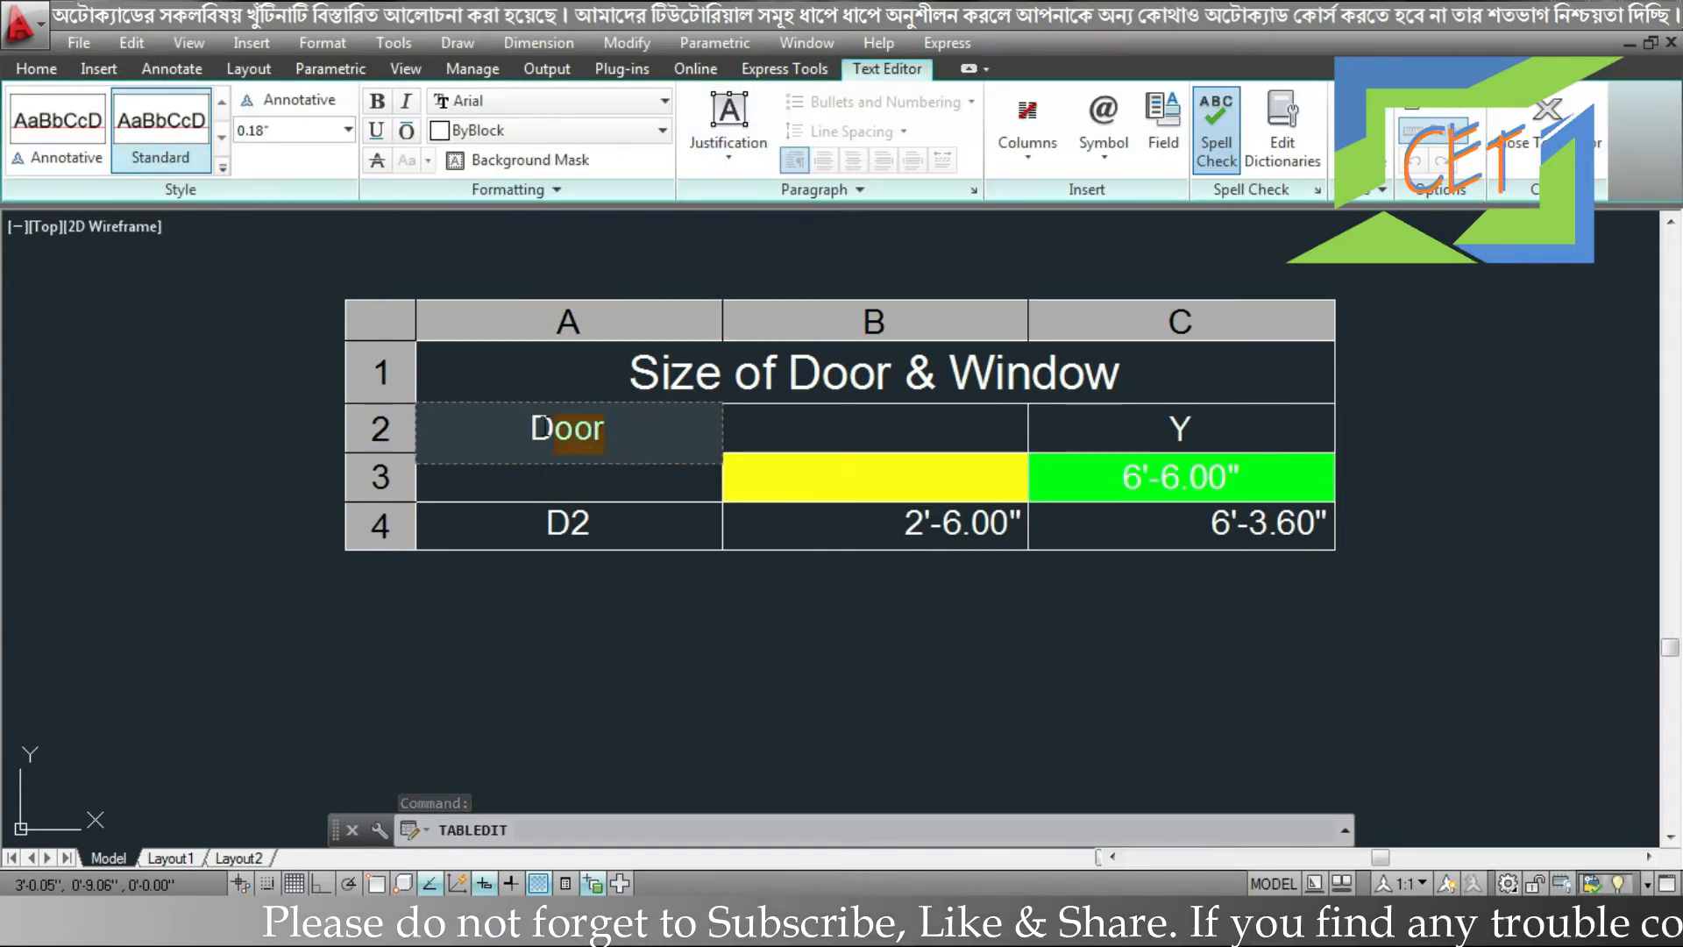
left_click(535, 128)
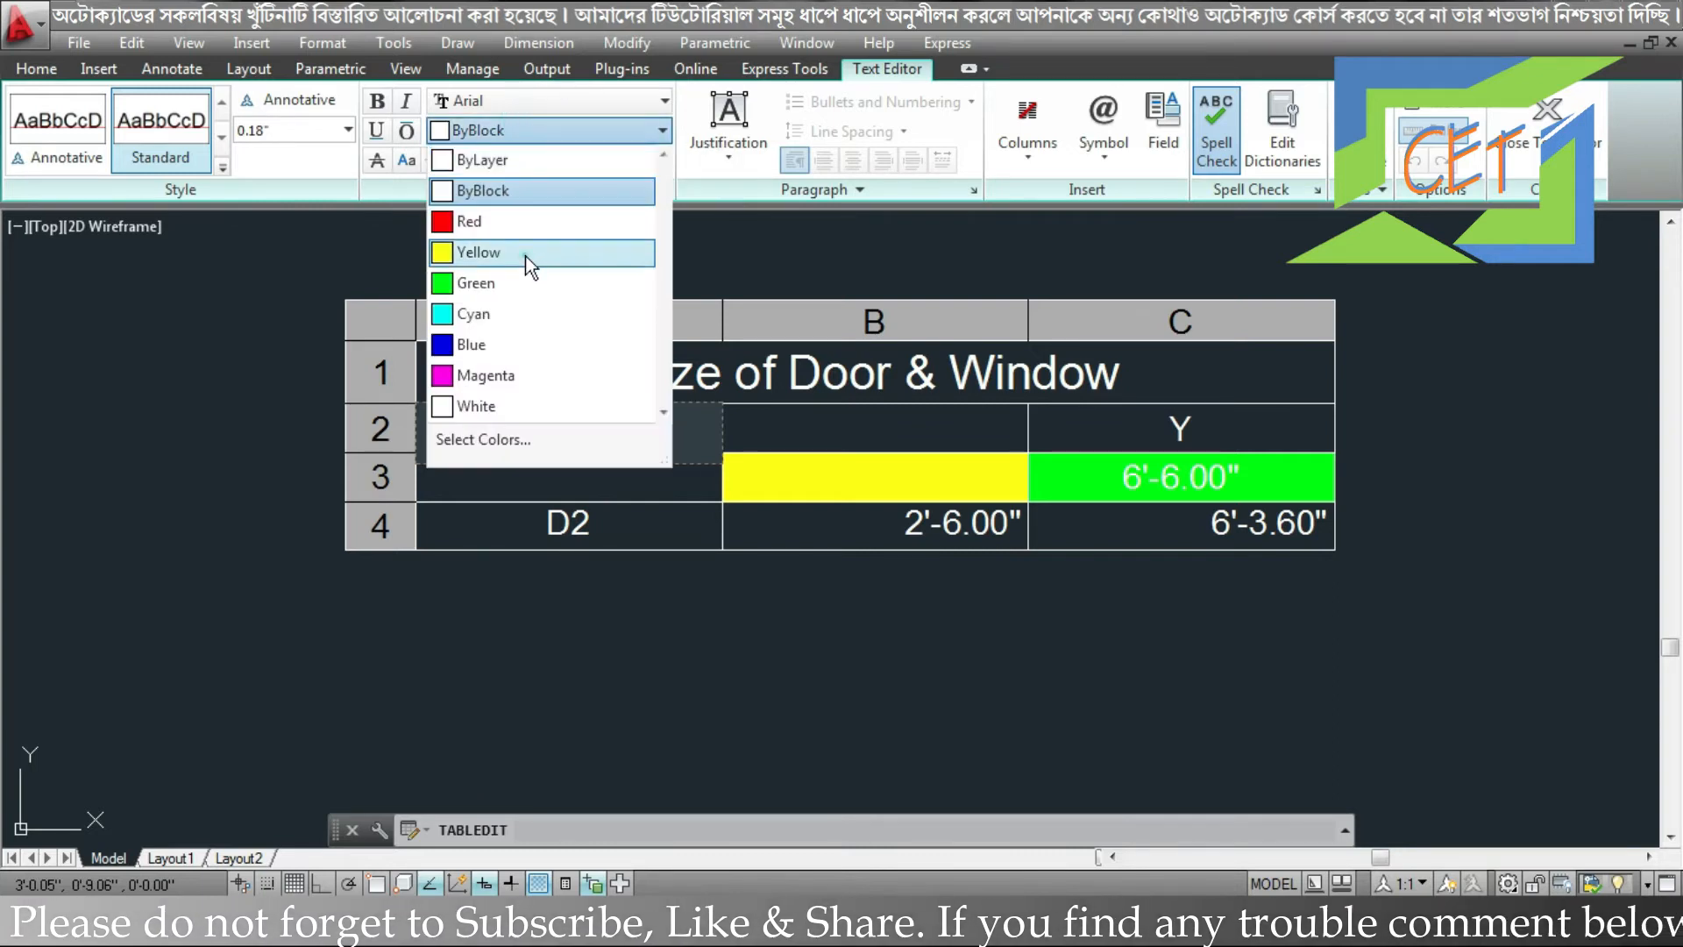
left_click(529, 254)
left_click(184, 645)
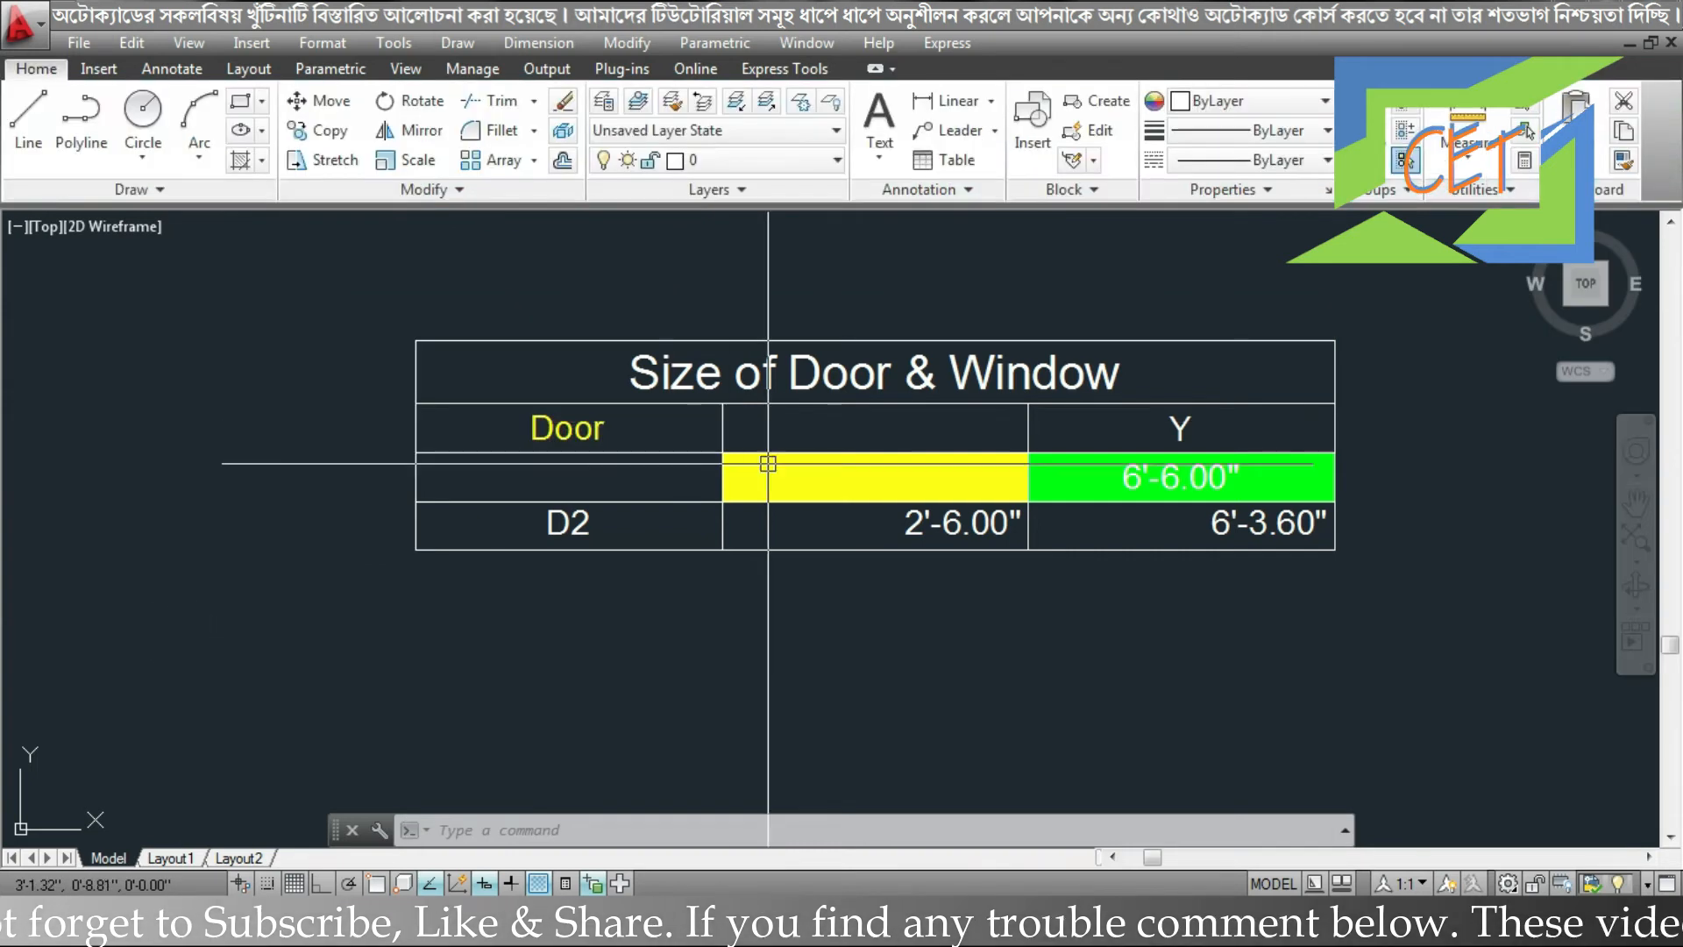
Open the cell border properties for all cells A1 through C4 and set the border color to Yellow.
left_click(1125, 529)
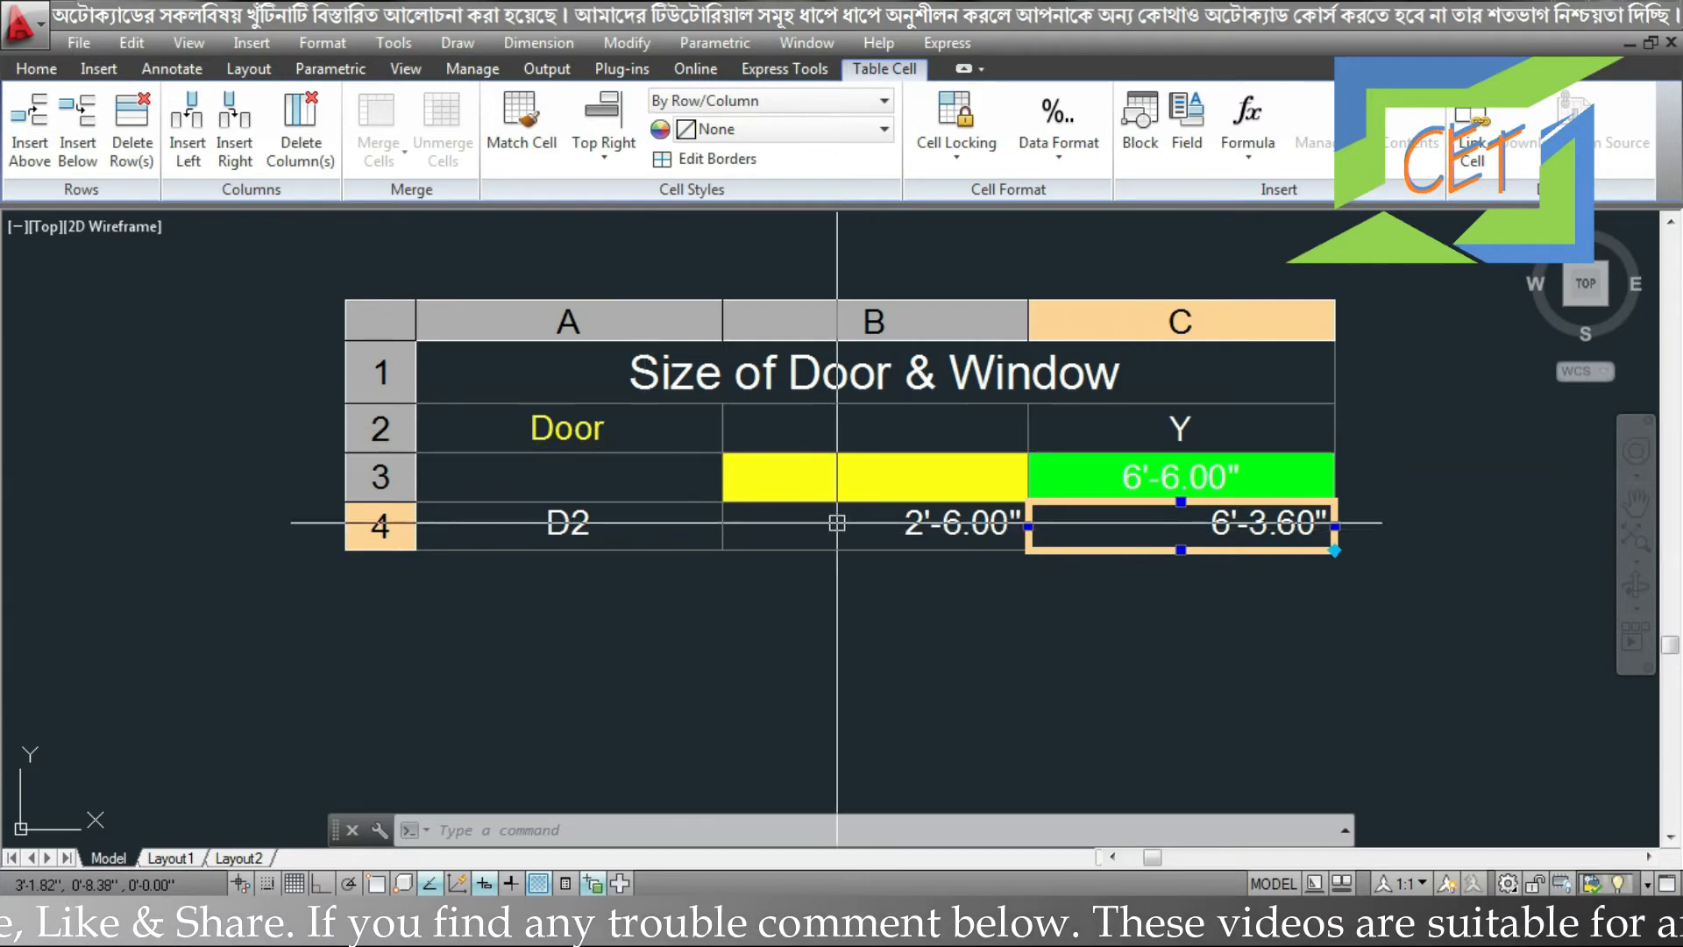
left_click(1068, 526)
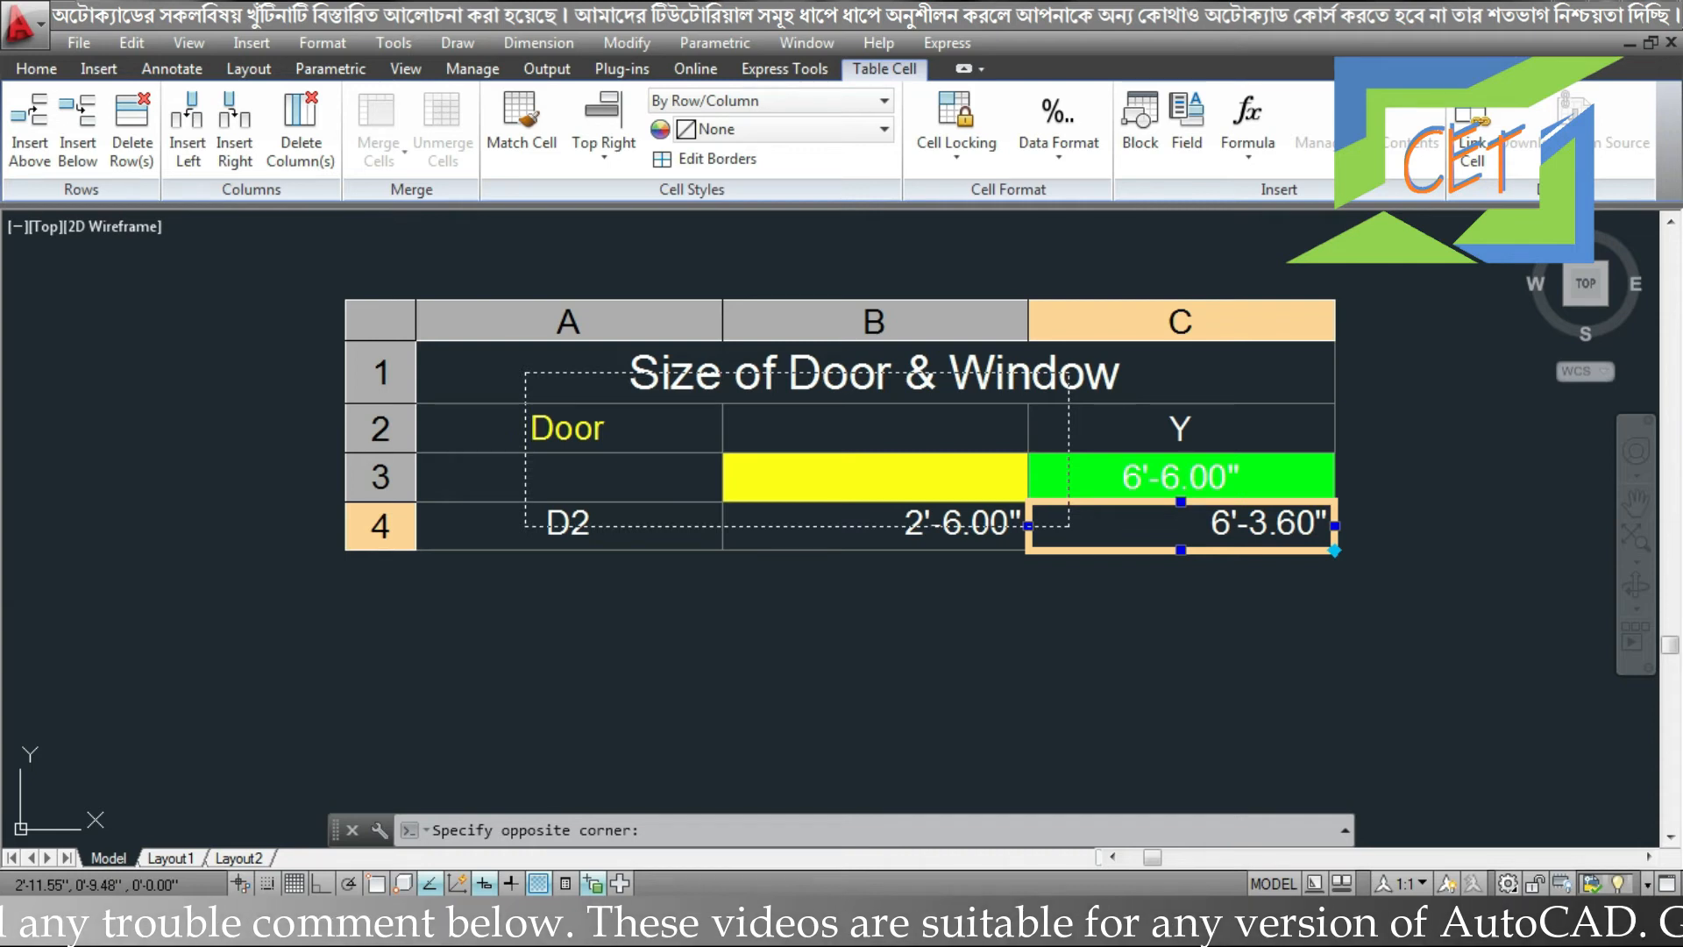
left_click(525, 372)
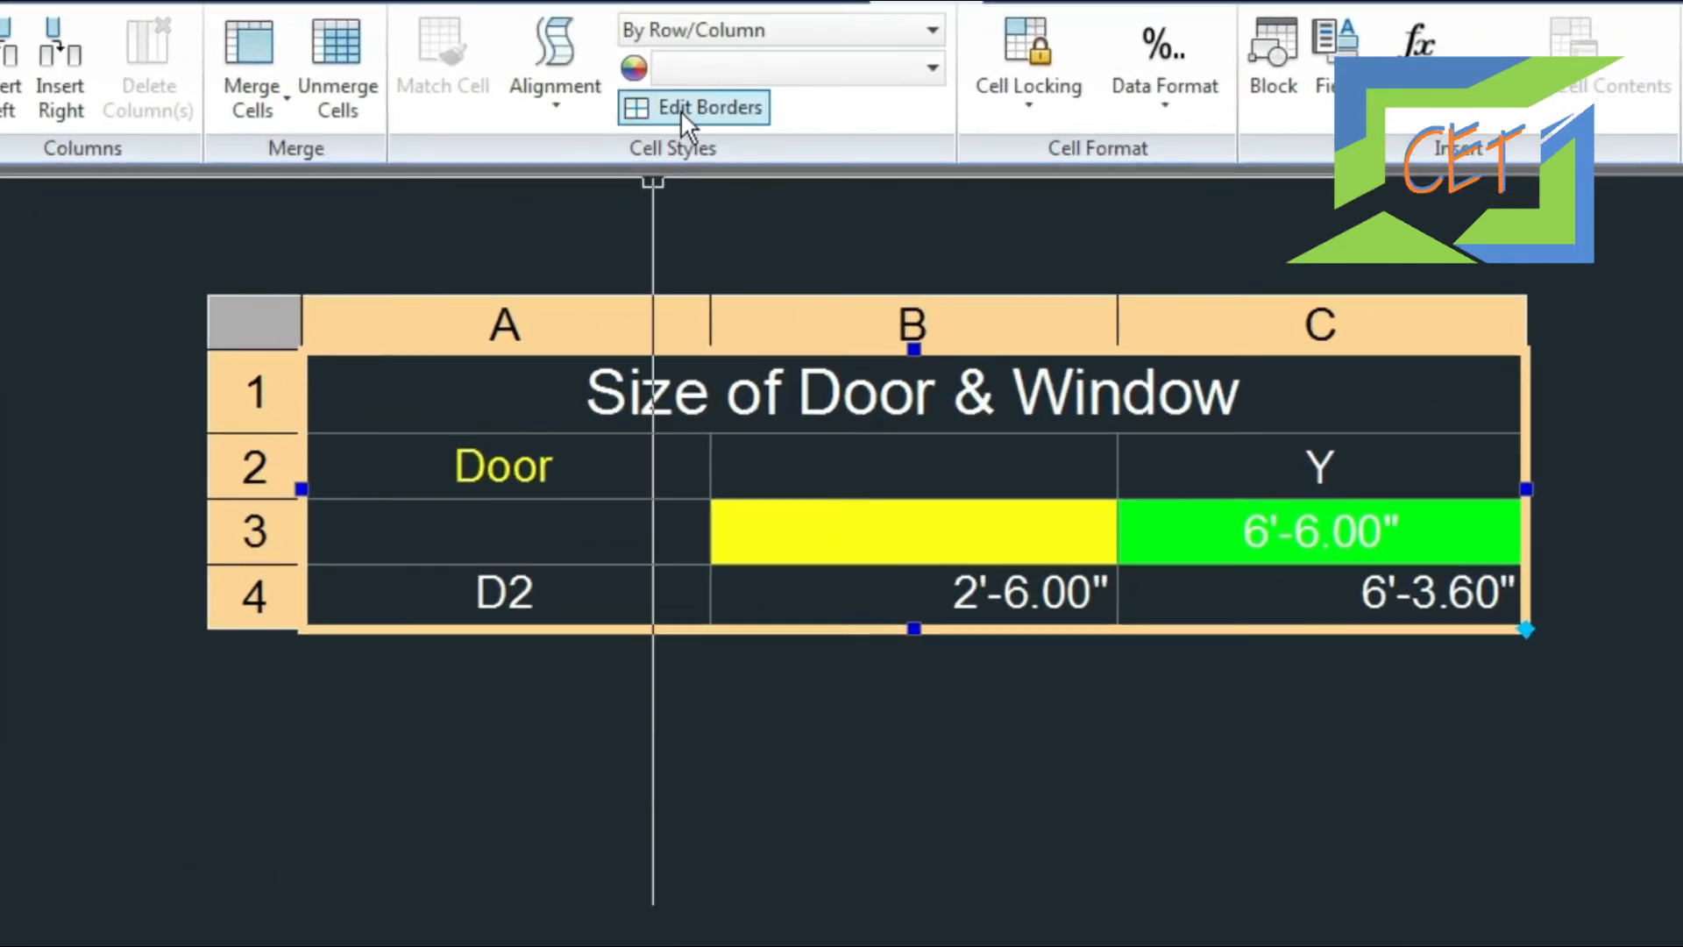
left_click(680, 108)
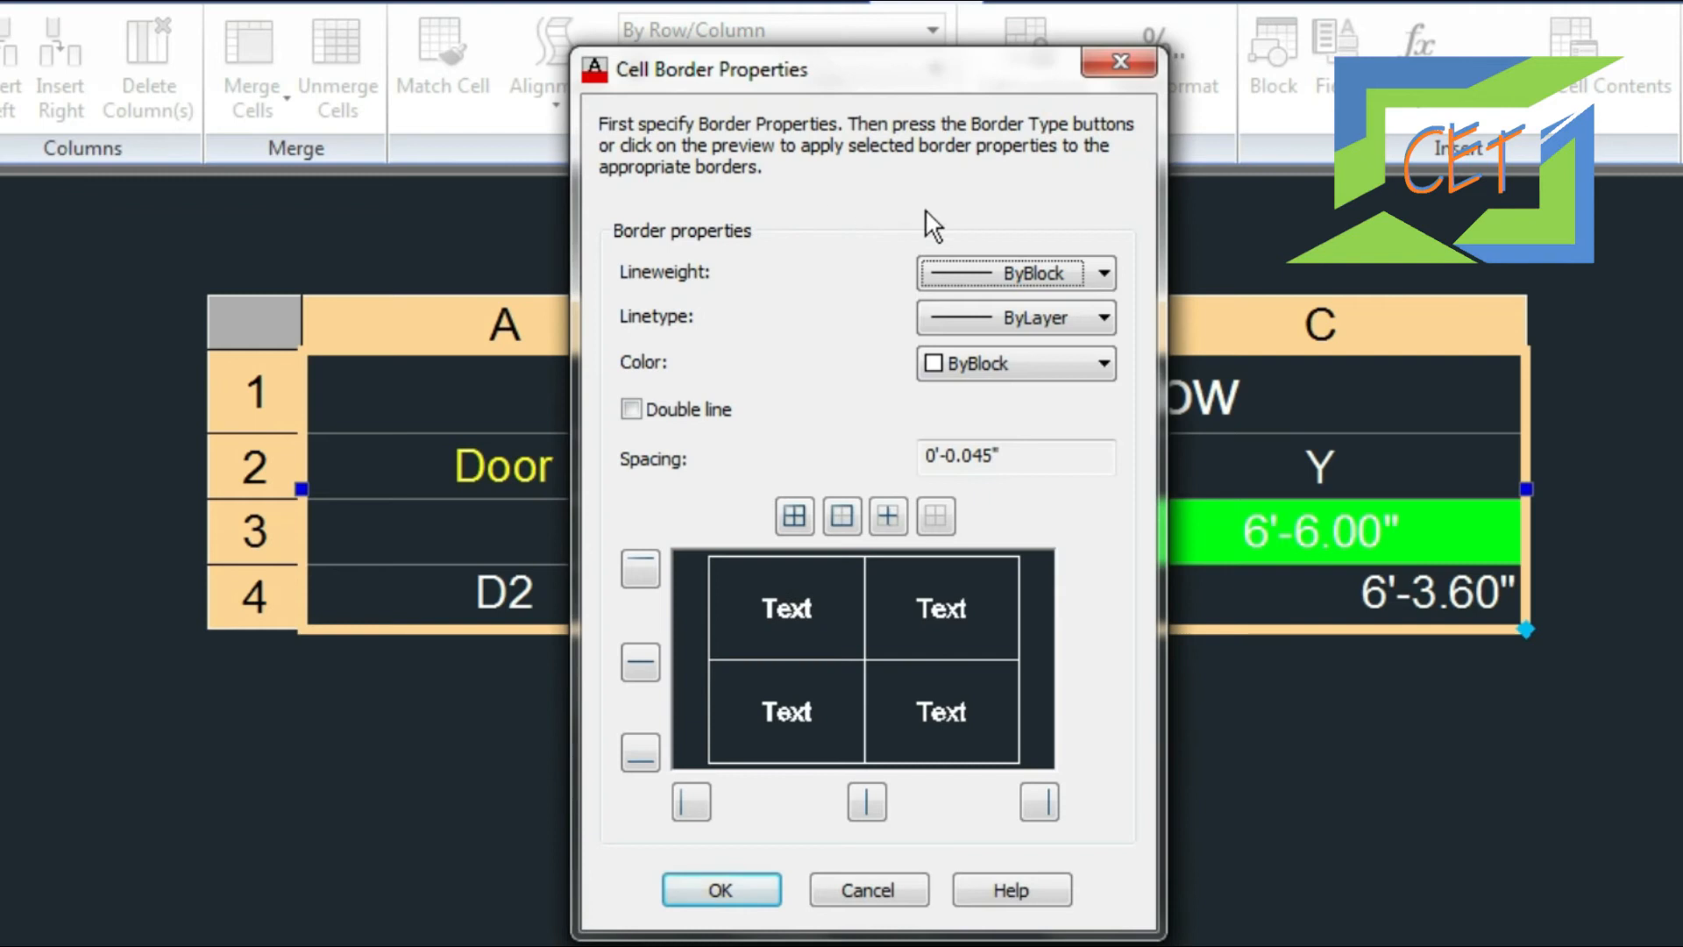
left_click(968, 271)
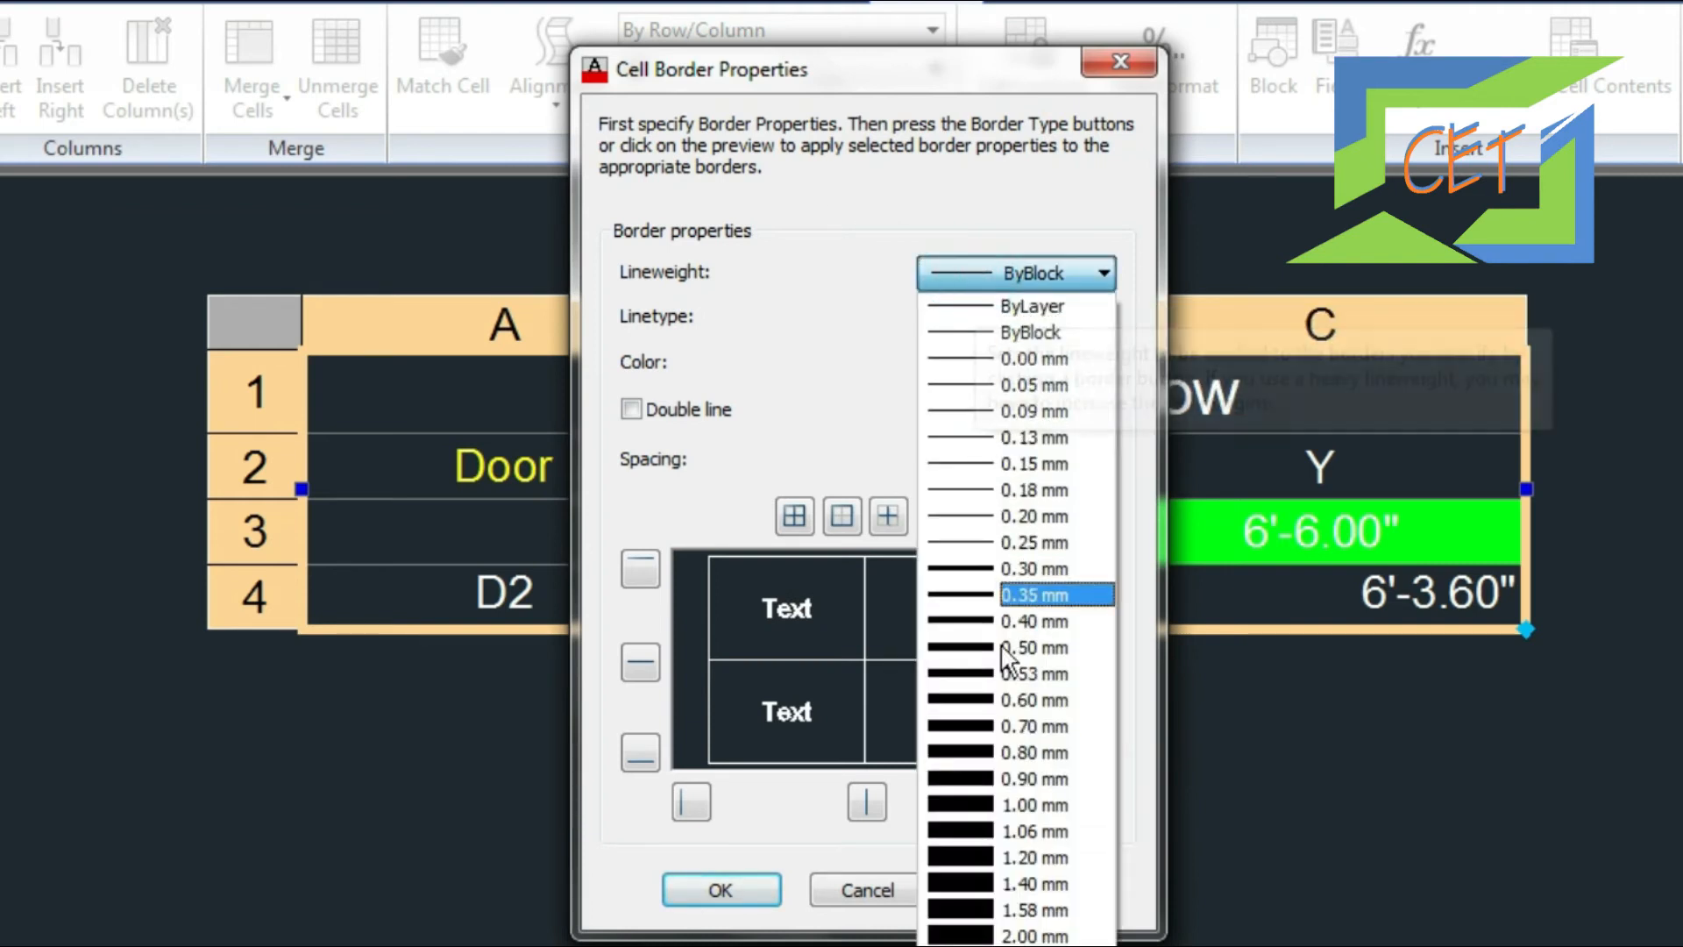
left_click(1038, 275)
left_click(1008, 323)
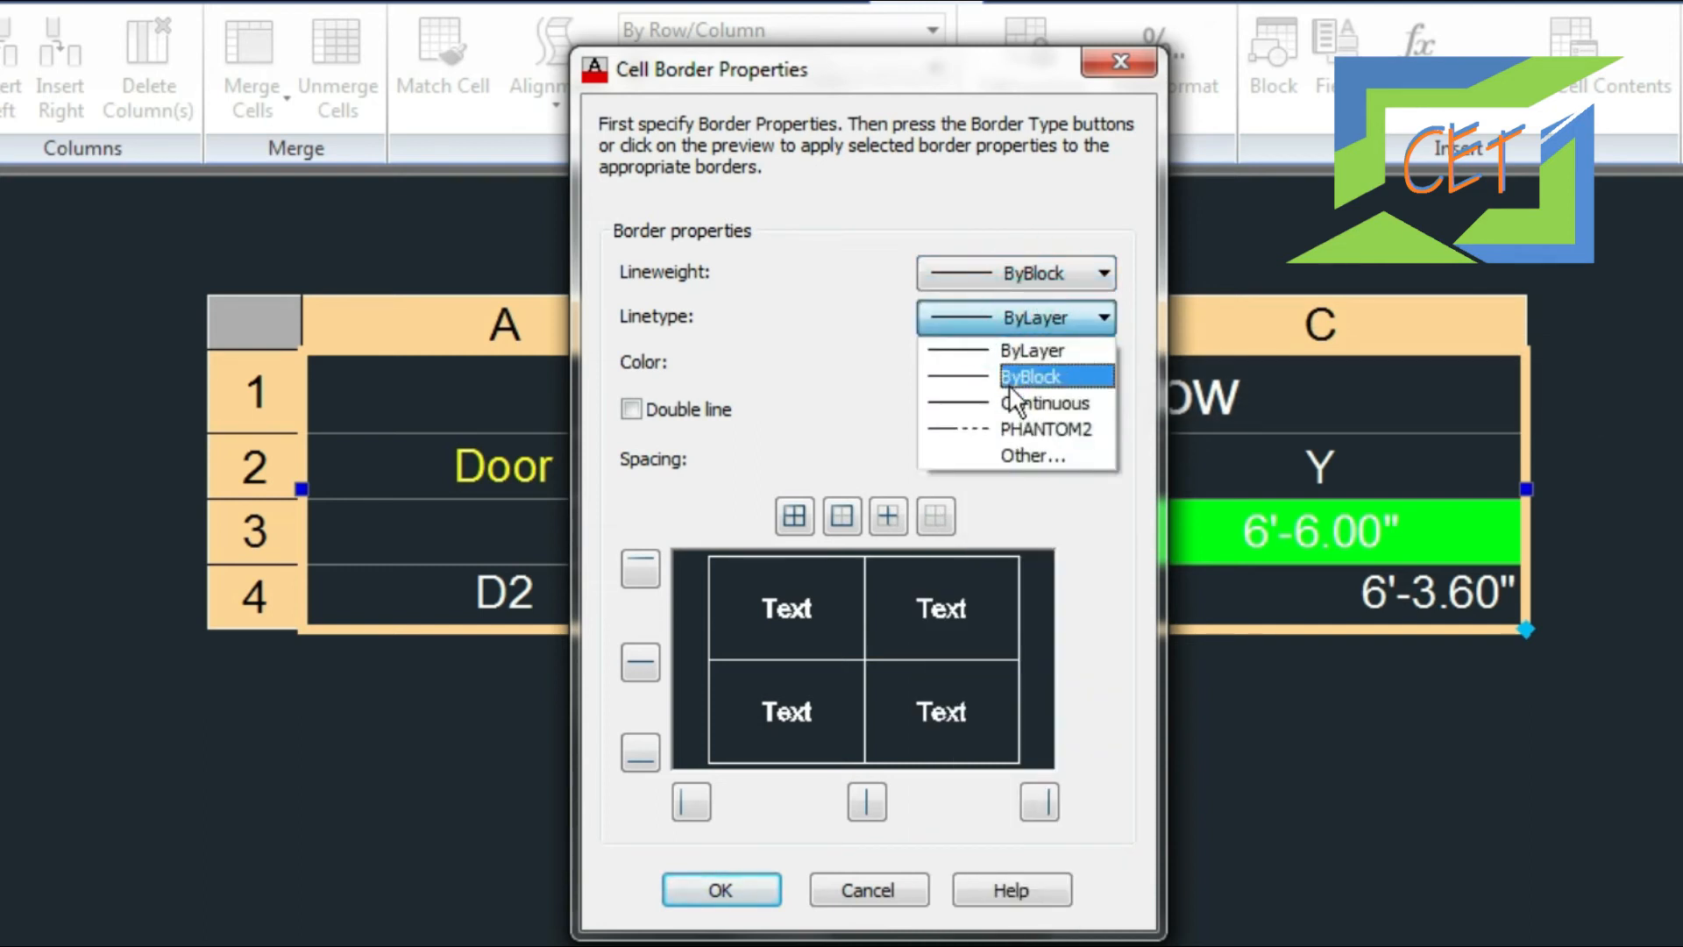
left_click(1015, 314)
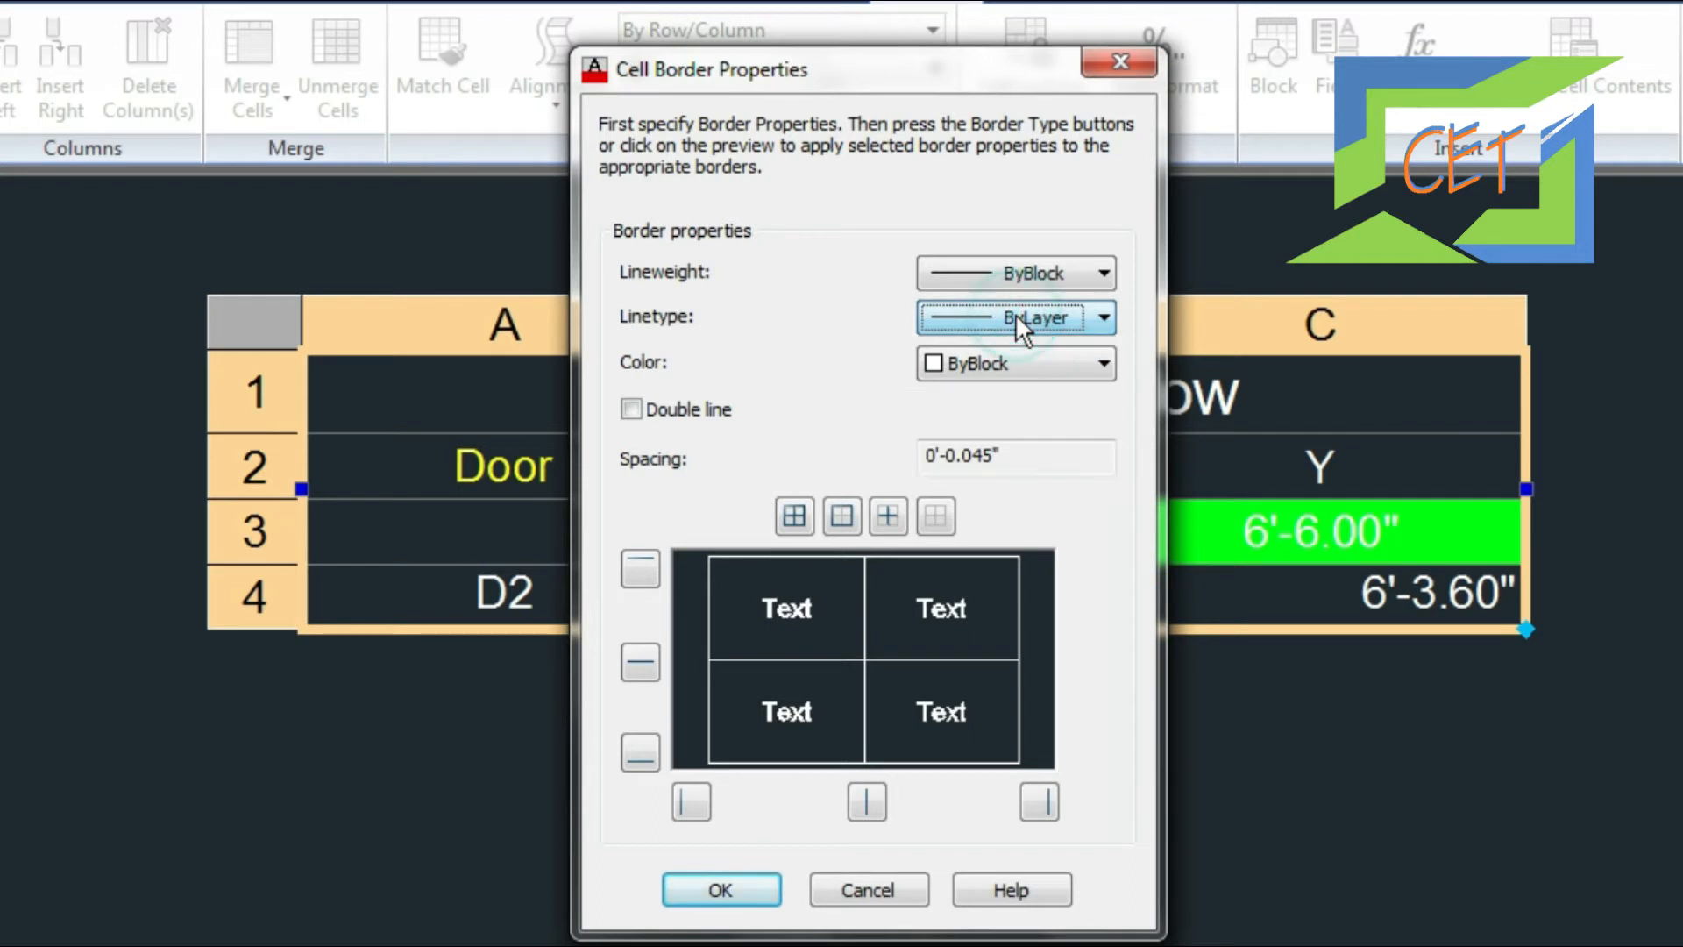
left_click(995, 359)
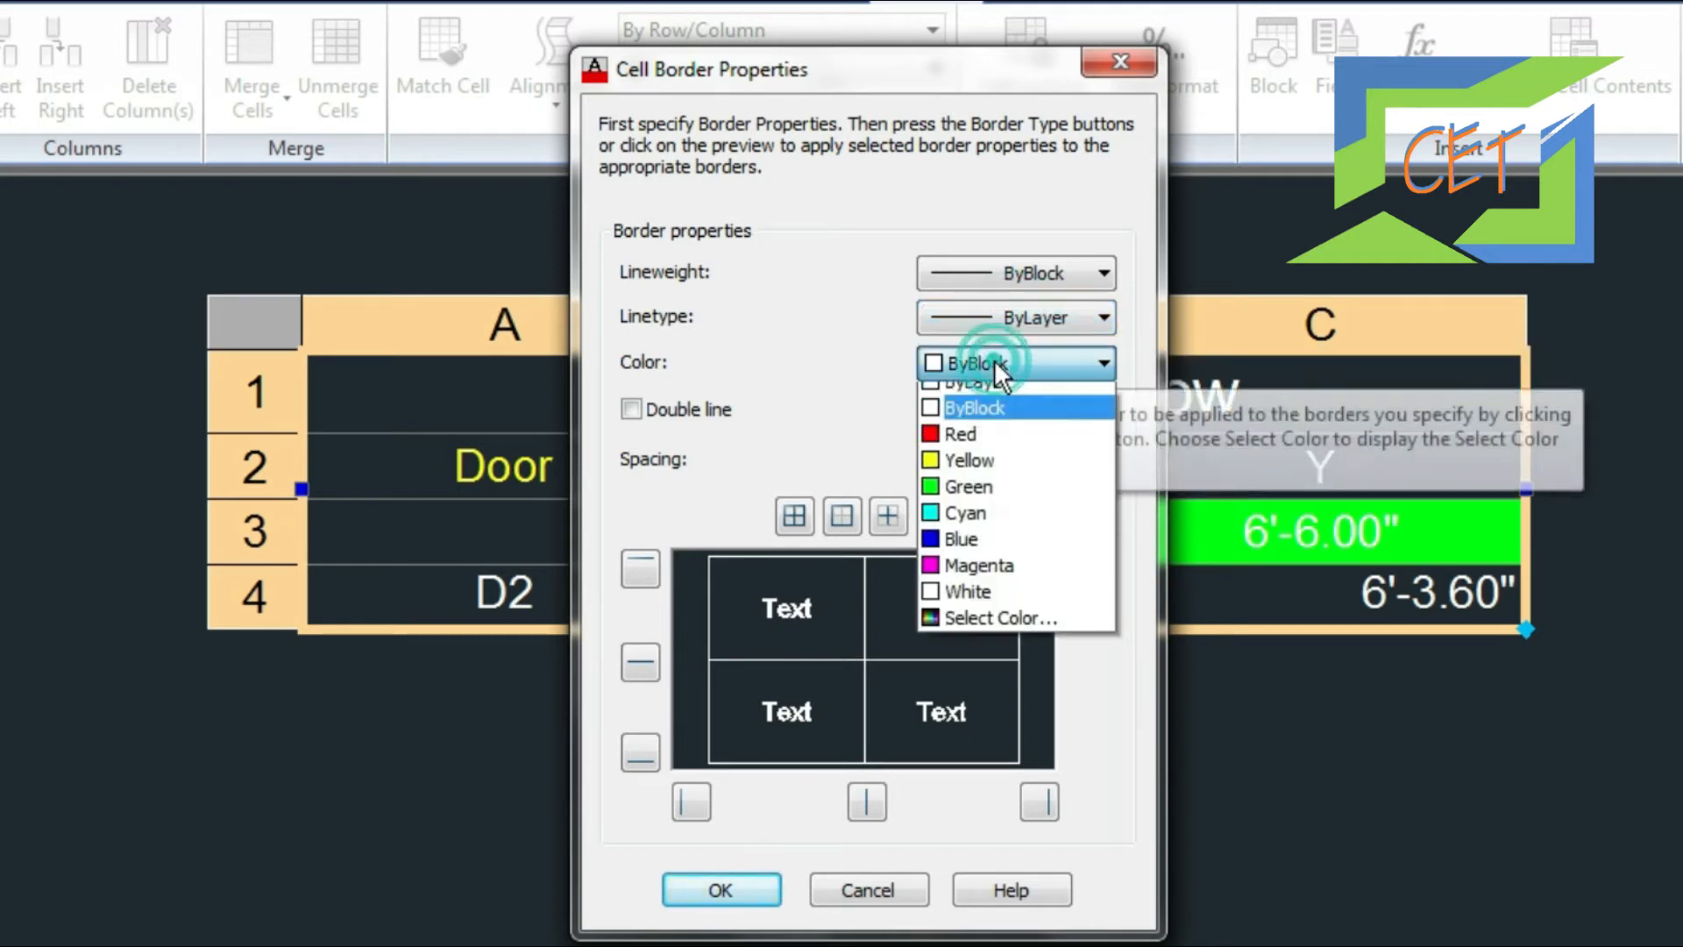
left_click(975, 473)
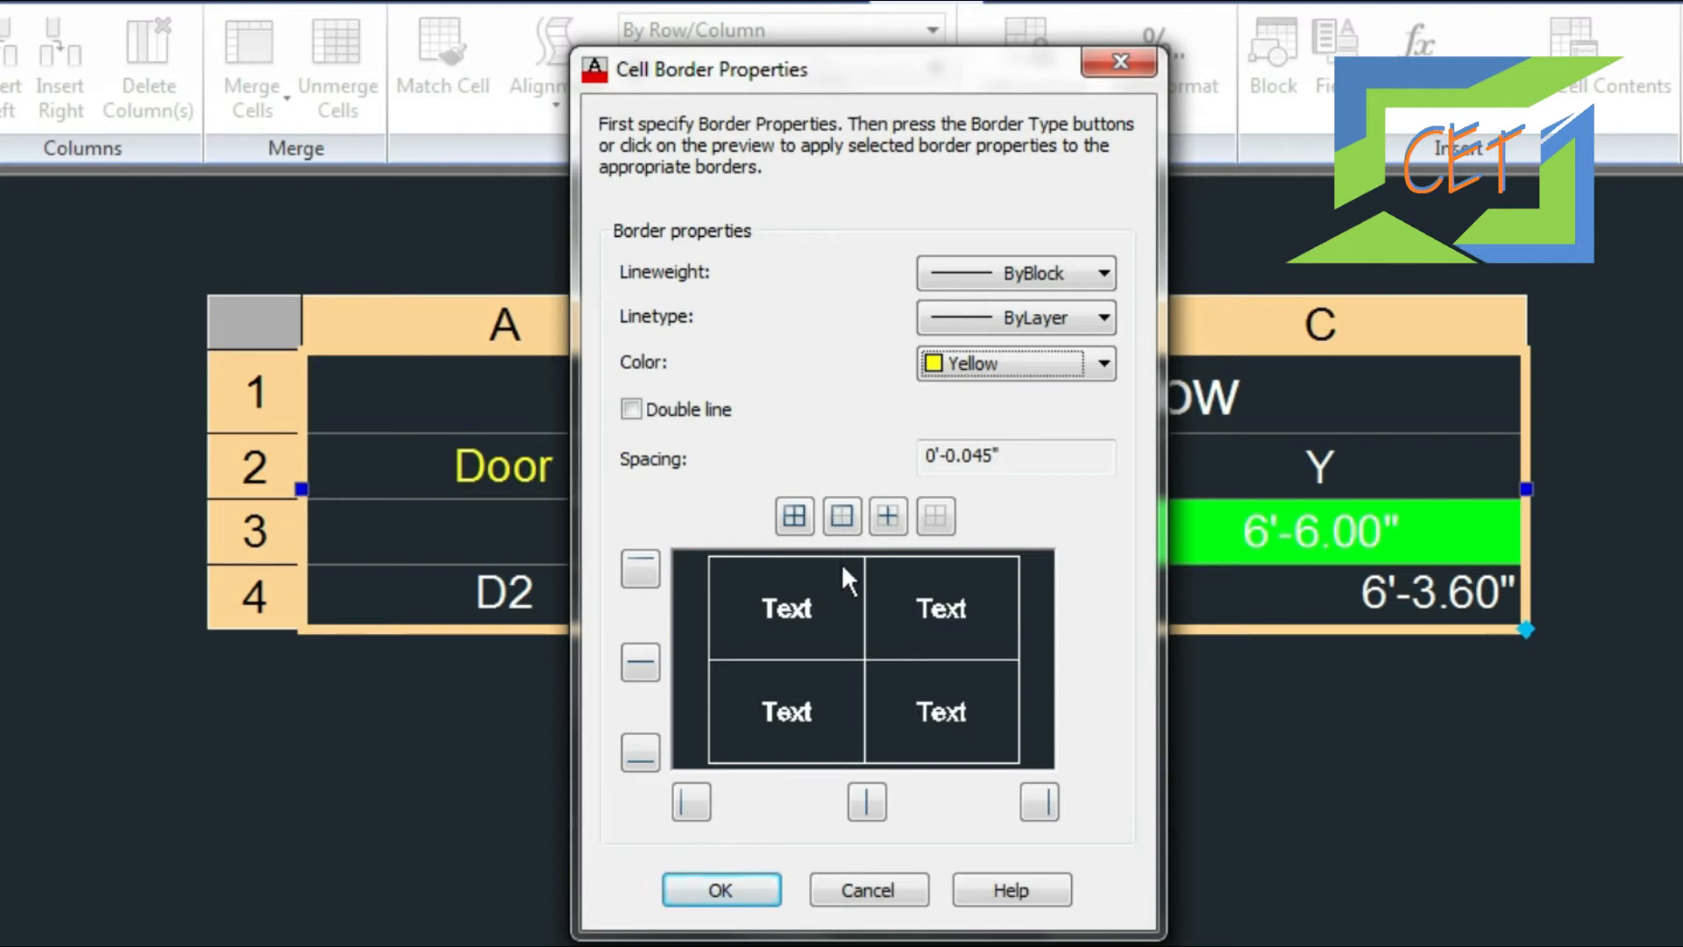
Try the yellow border on the inside borders, clear all borders, and try it on the outside borders.
left_click(887, 515)
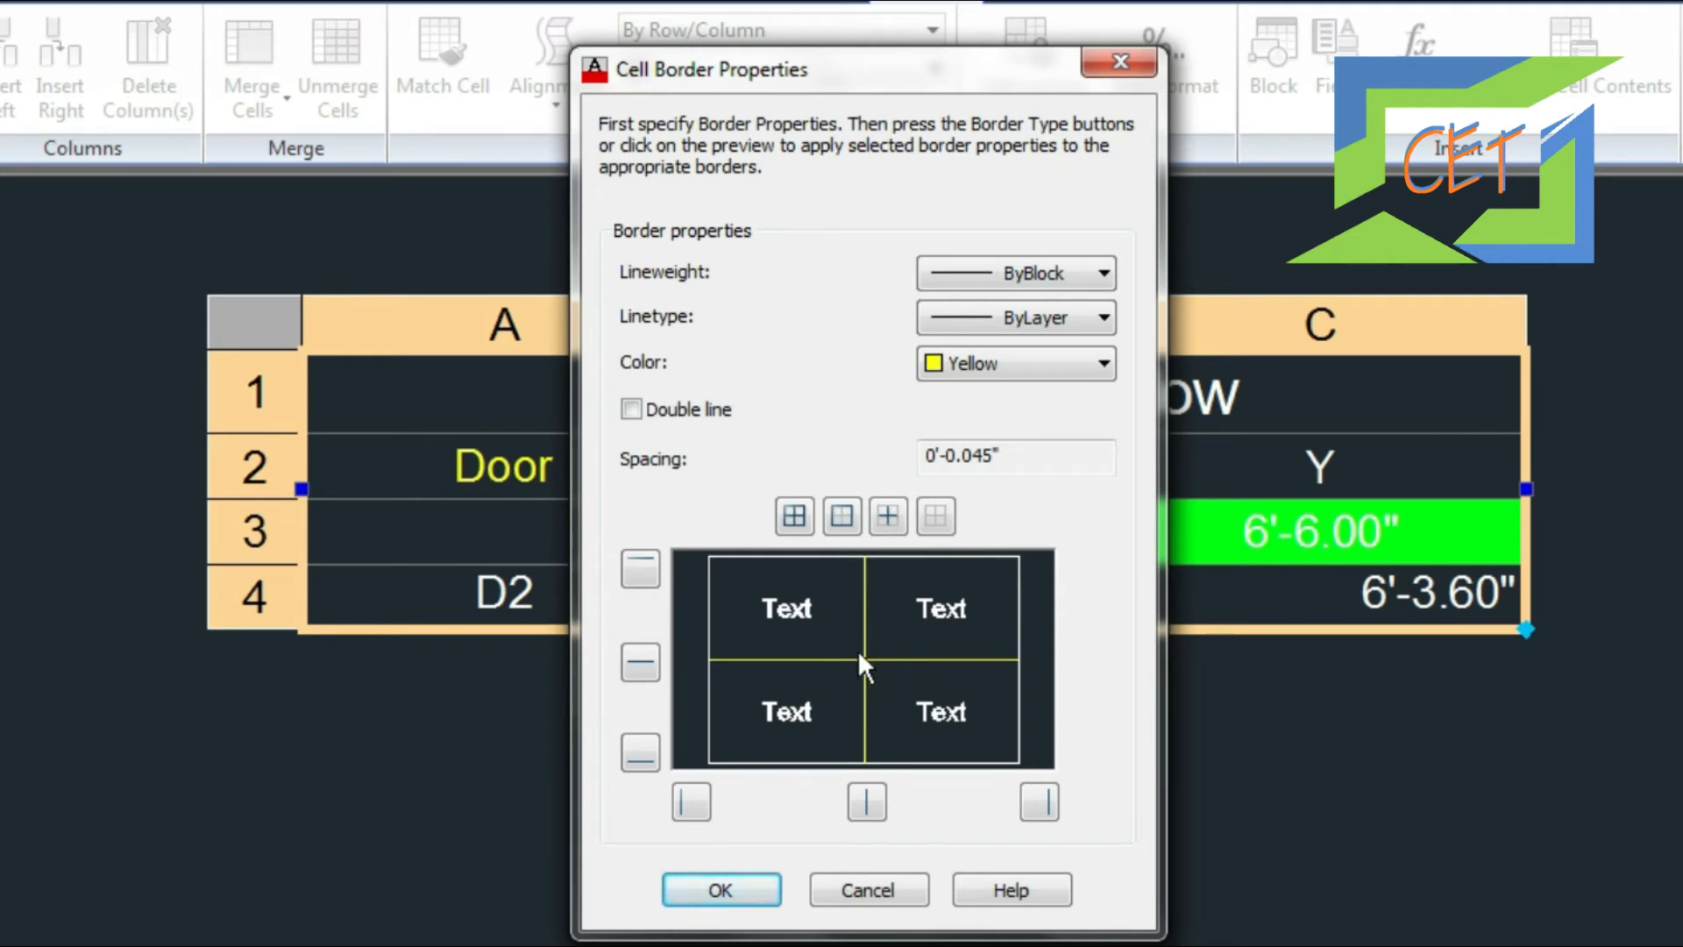
left_click(936, 516)
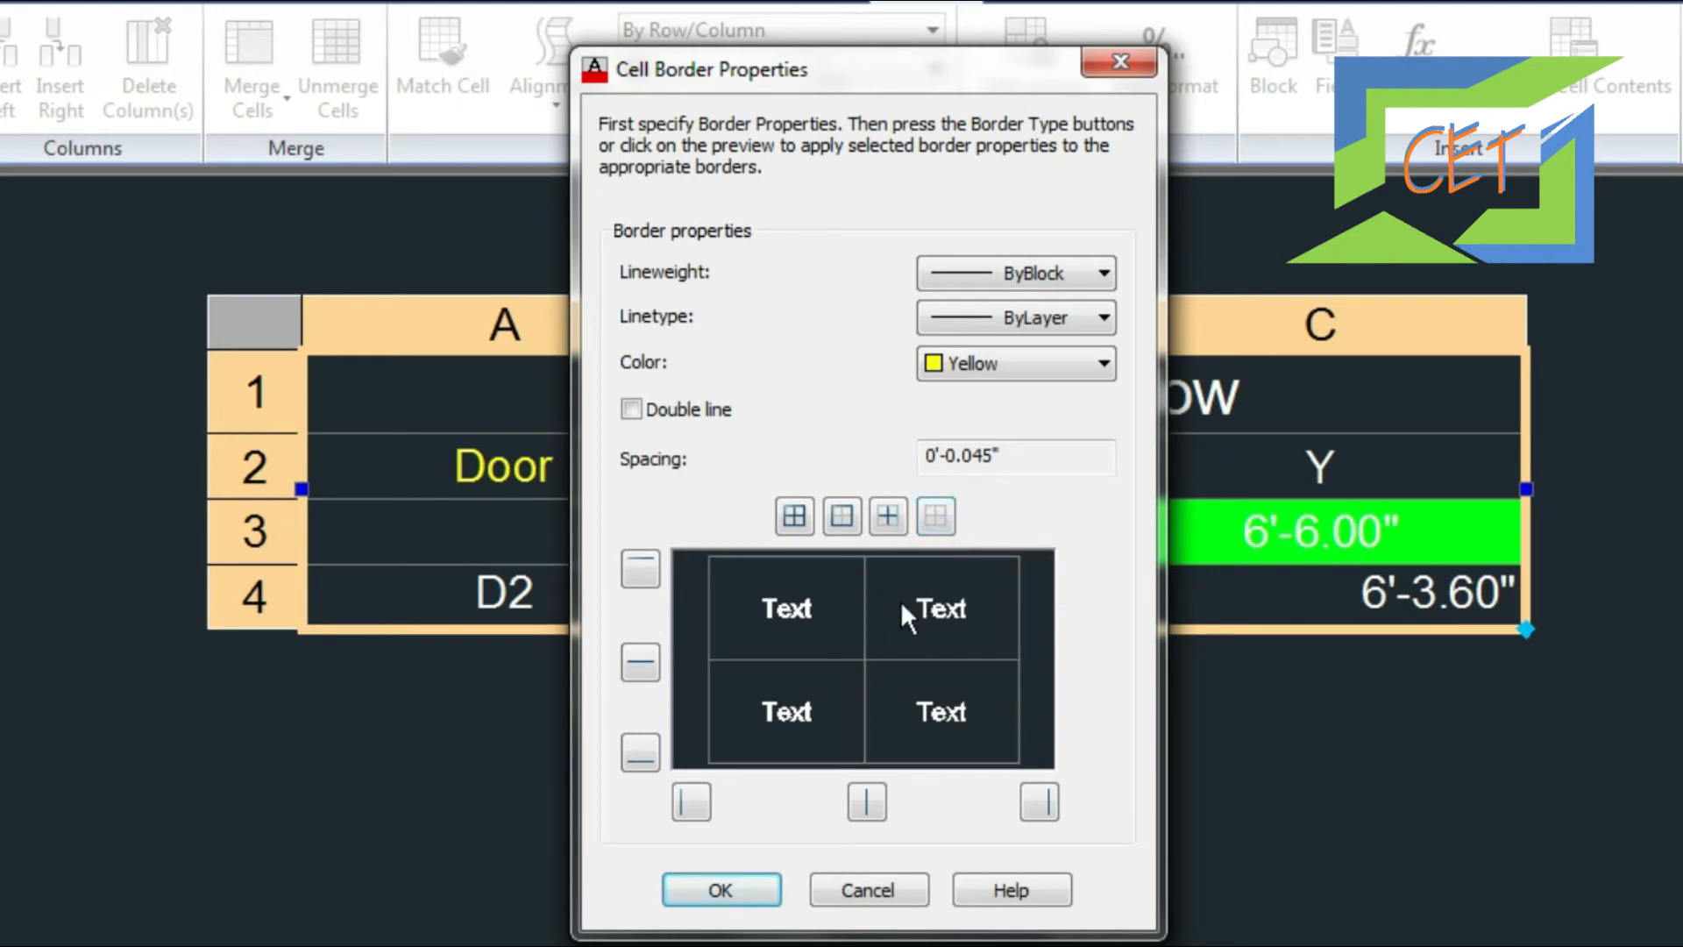
left_click(837, 515)
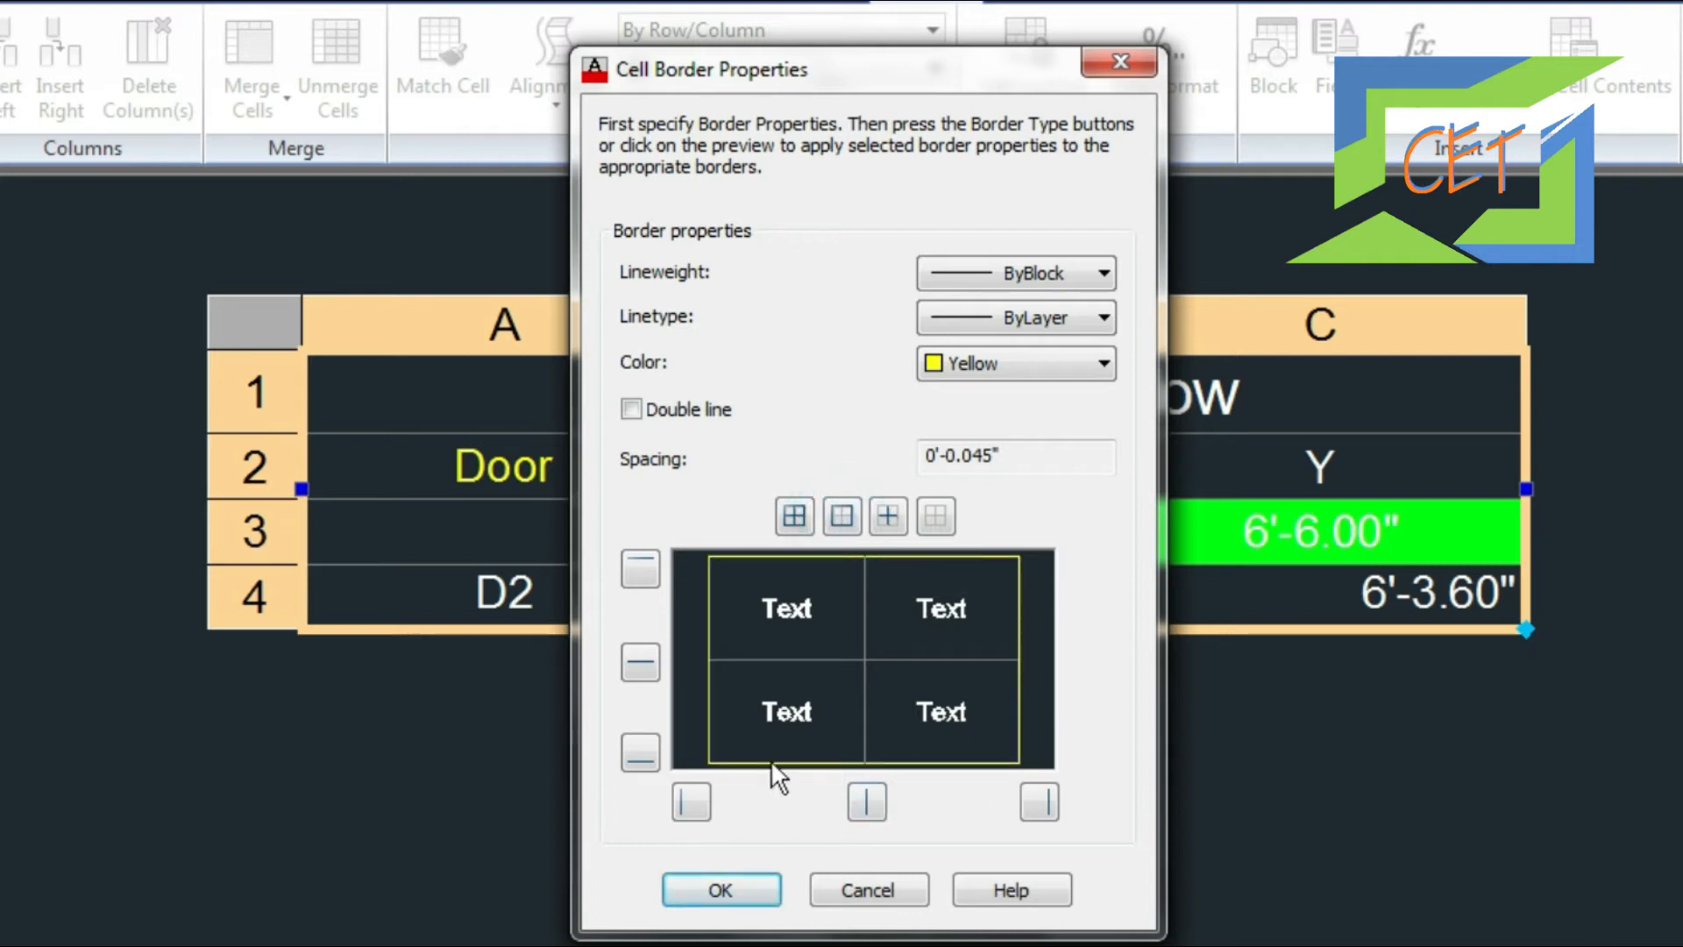
Clear all borders of cells A1 through C4, and apply the yellow border to the outside borders only.
left_click(935, 515)
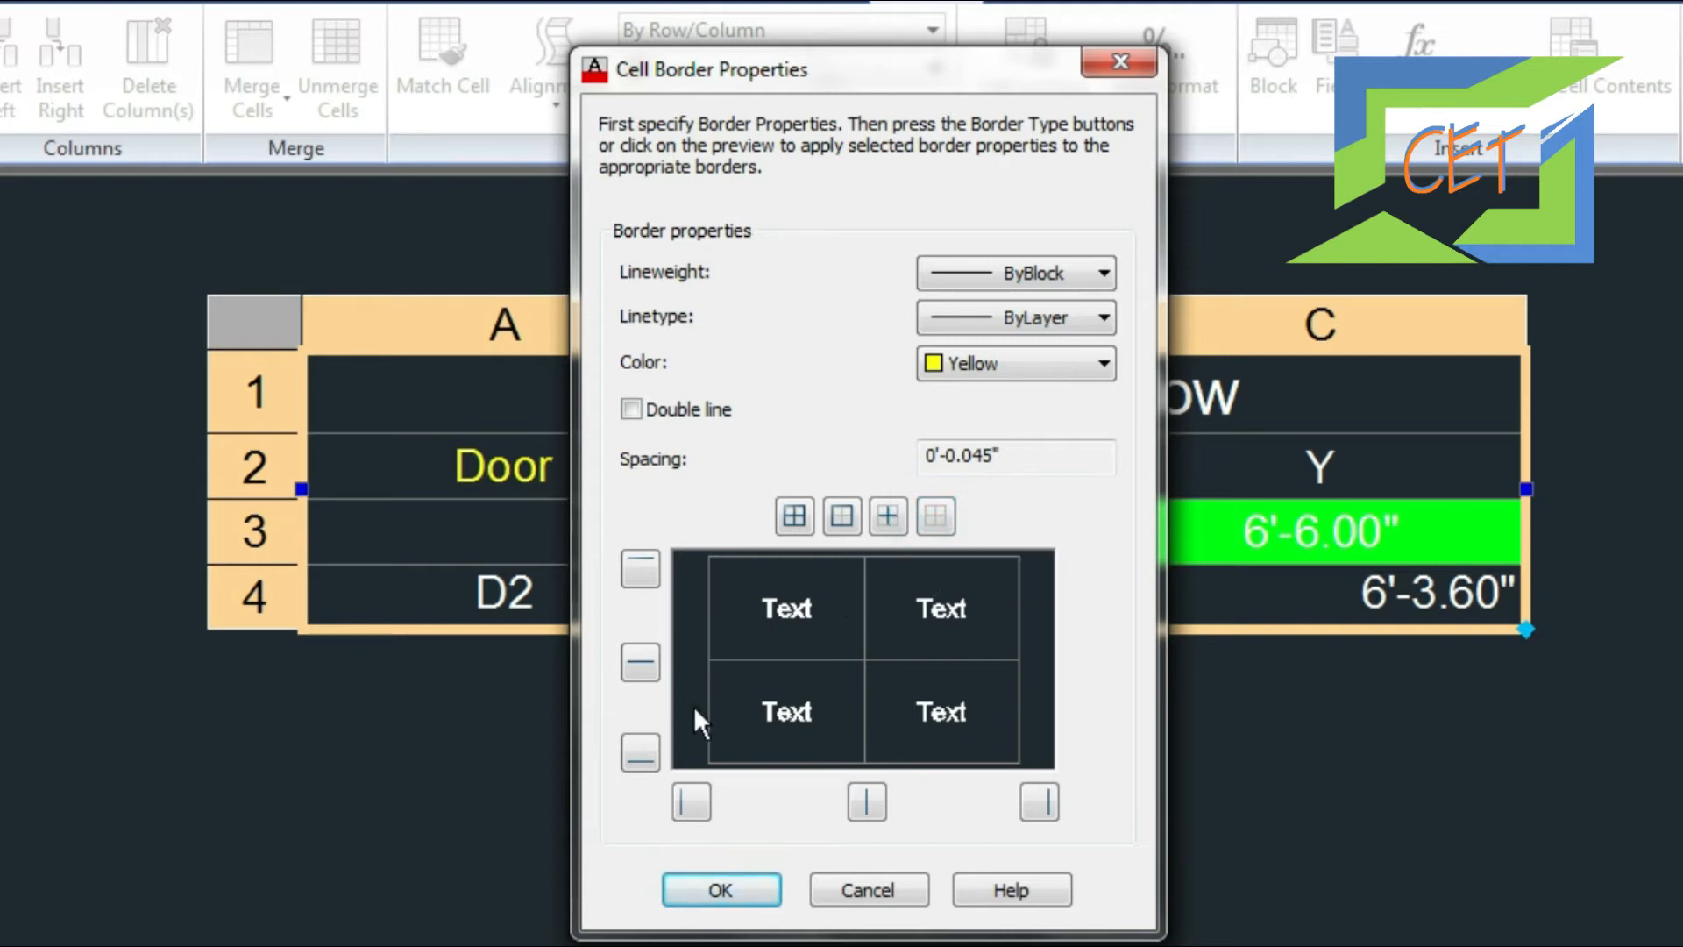
left_click(842, 519)
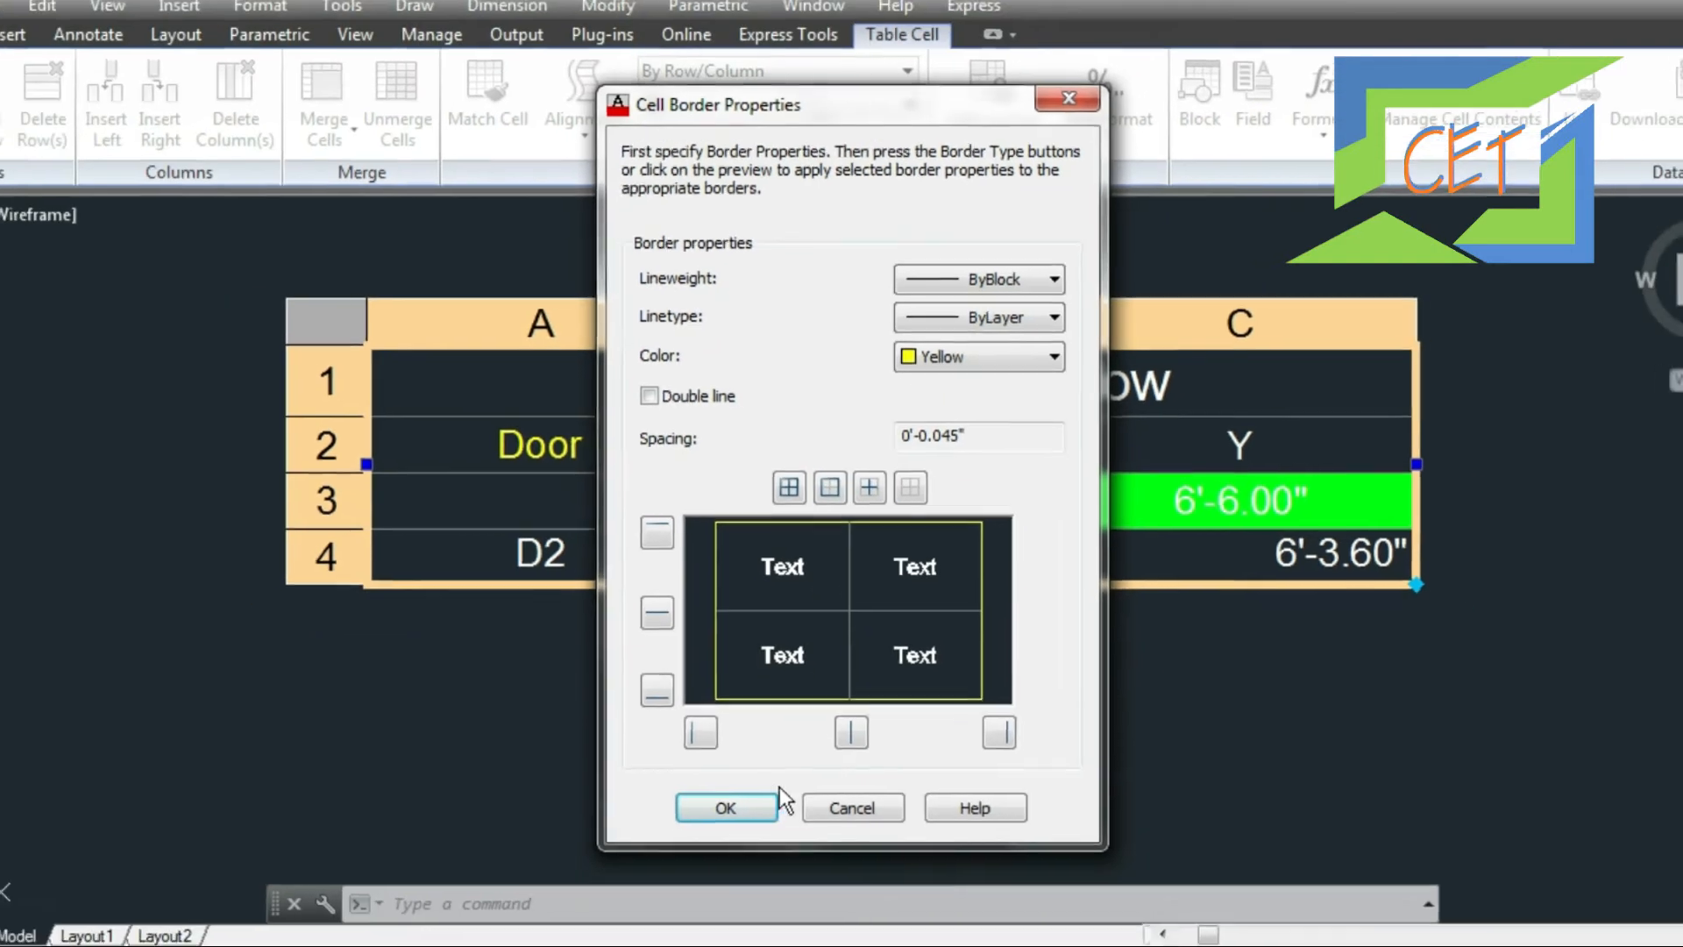
left_click(721, 890)
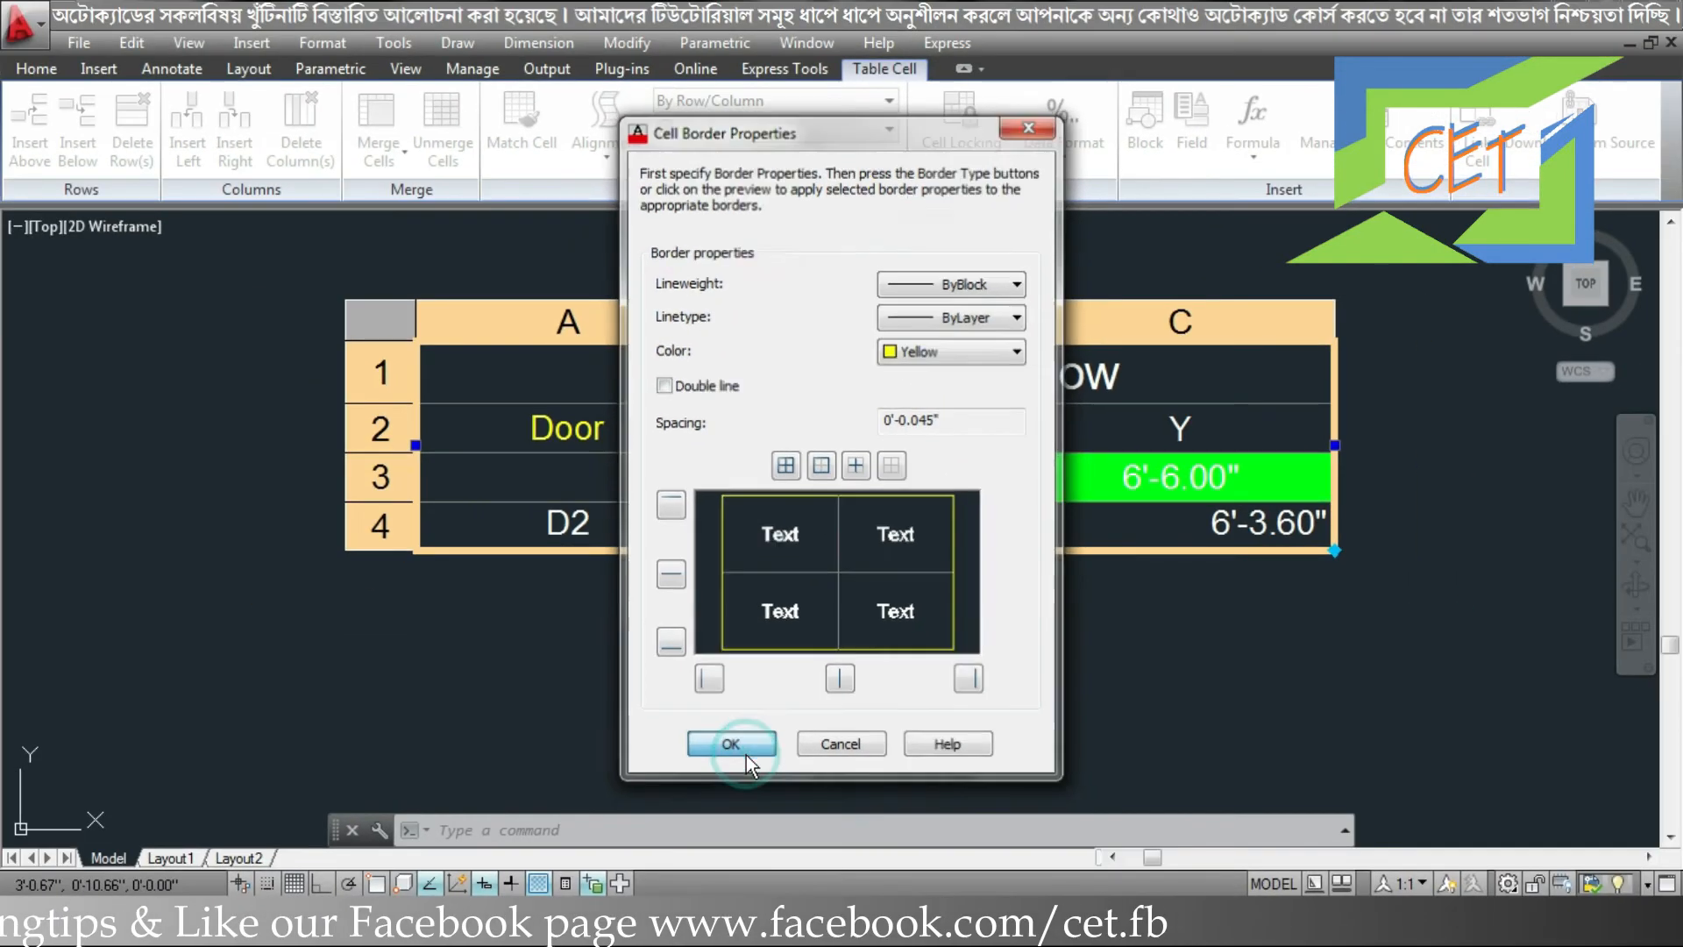
left_click(866, 649)
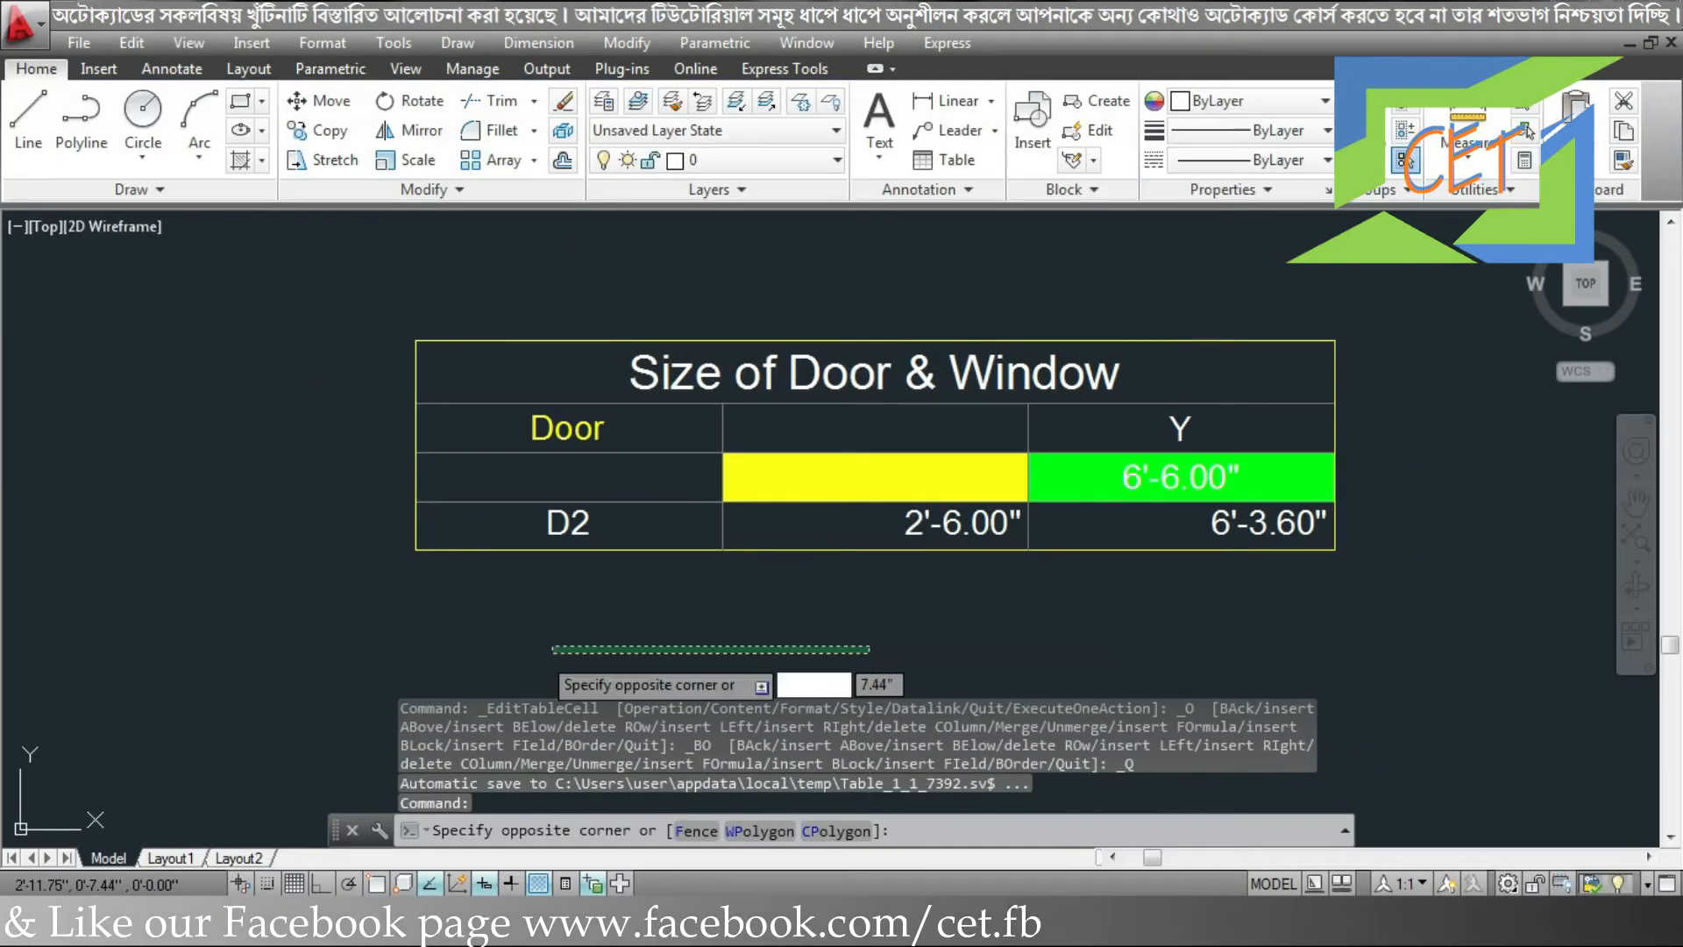
left_click(294, 677)
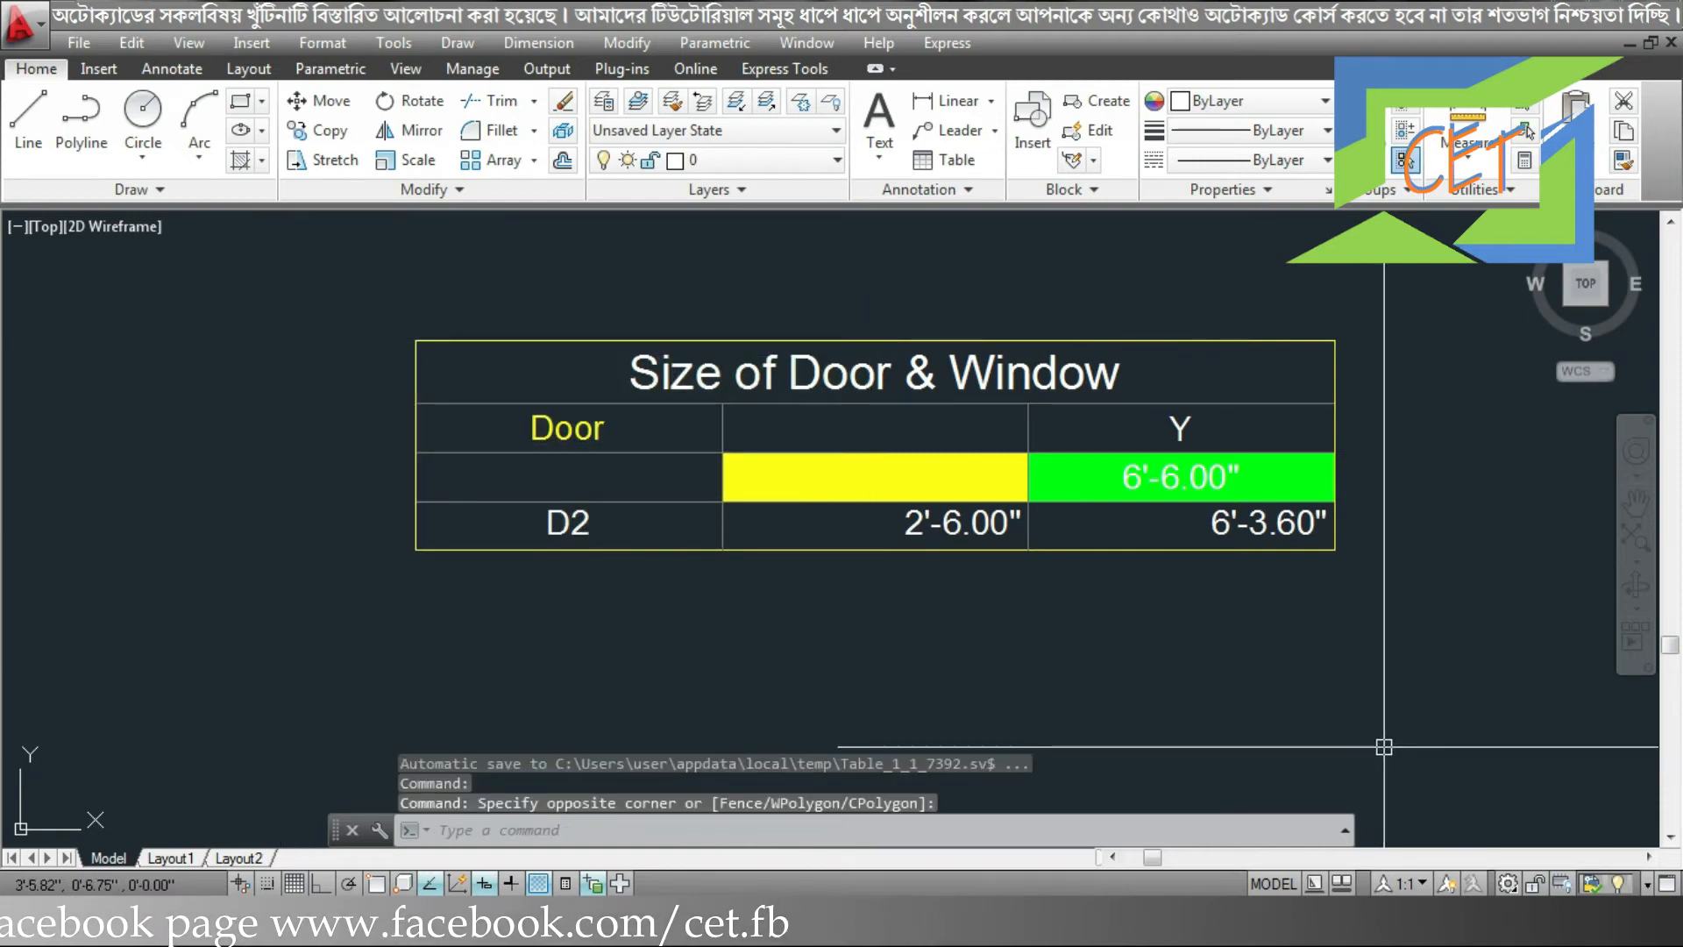
Set cell A4 to Content Locked and try to edit its text.
left_click(657, 522)
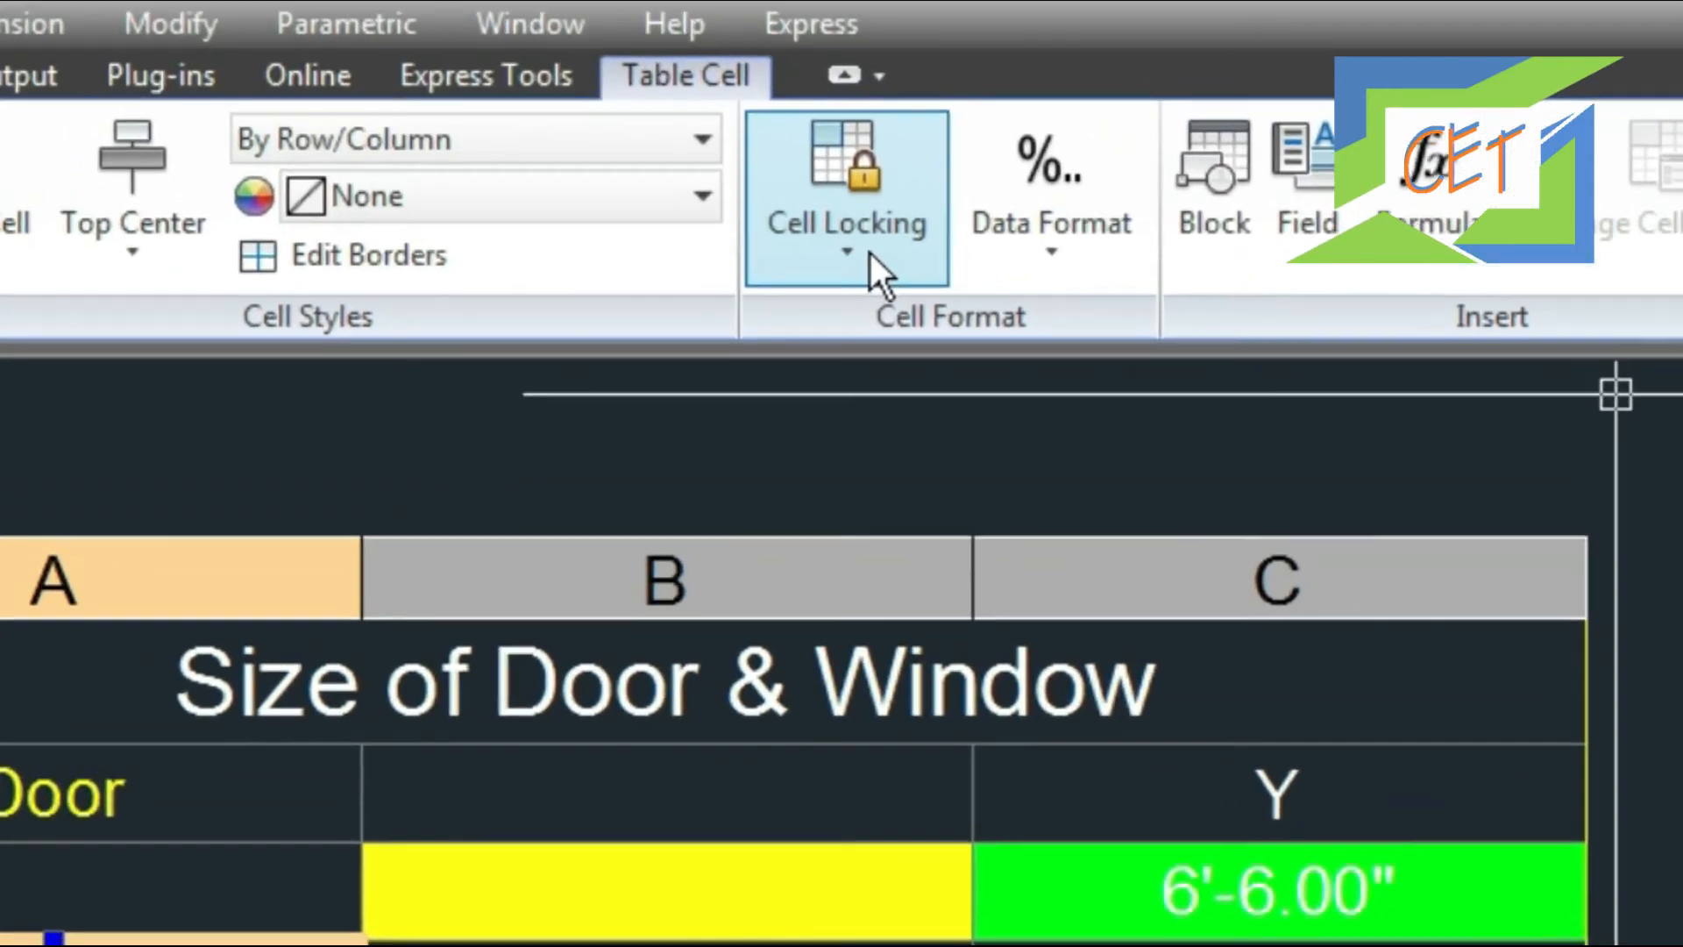
left_click(871, 255)
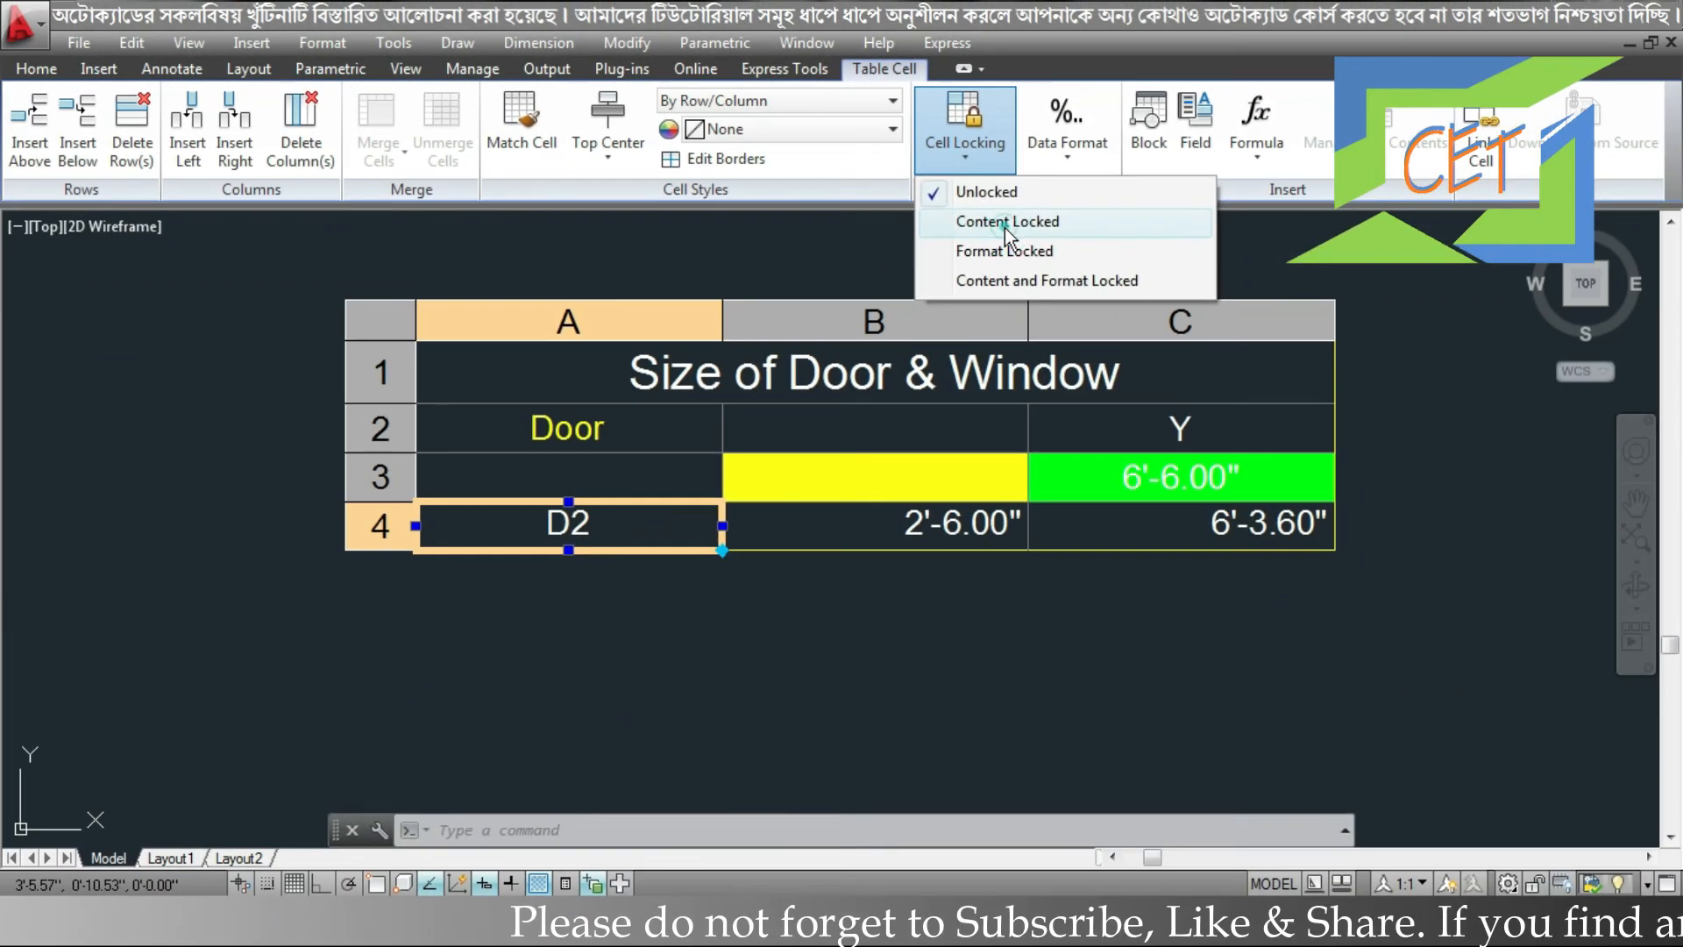
left_click(1006, 222)
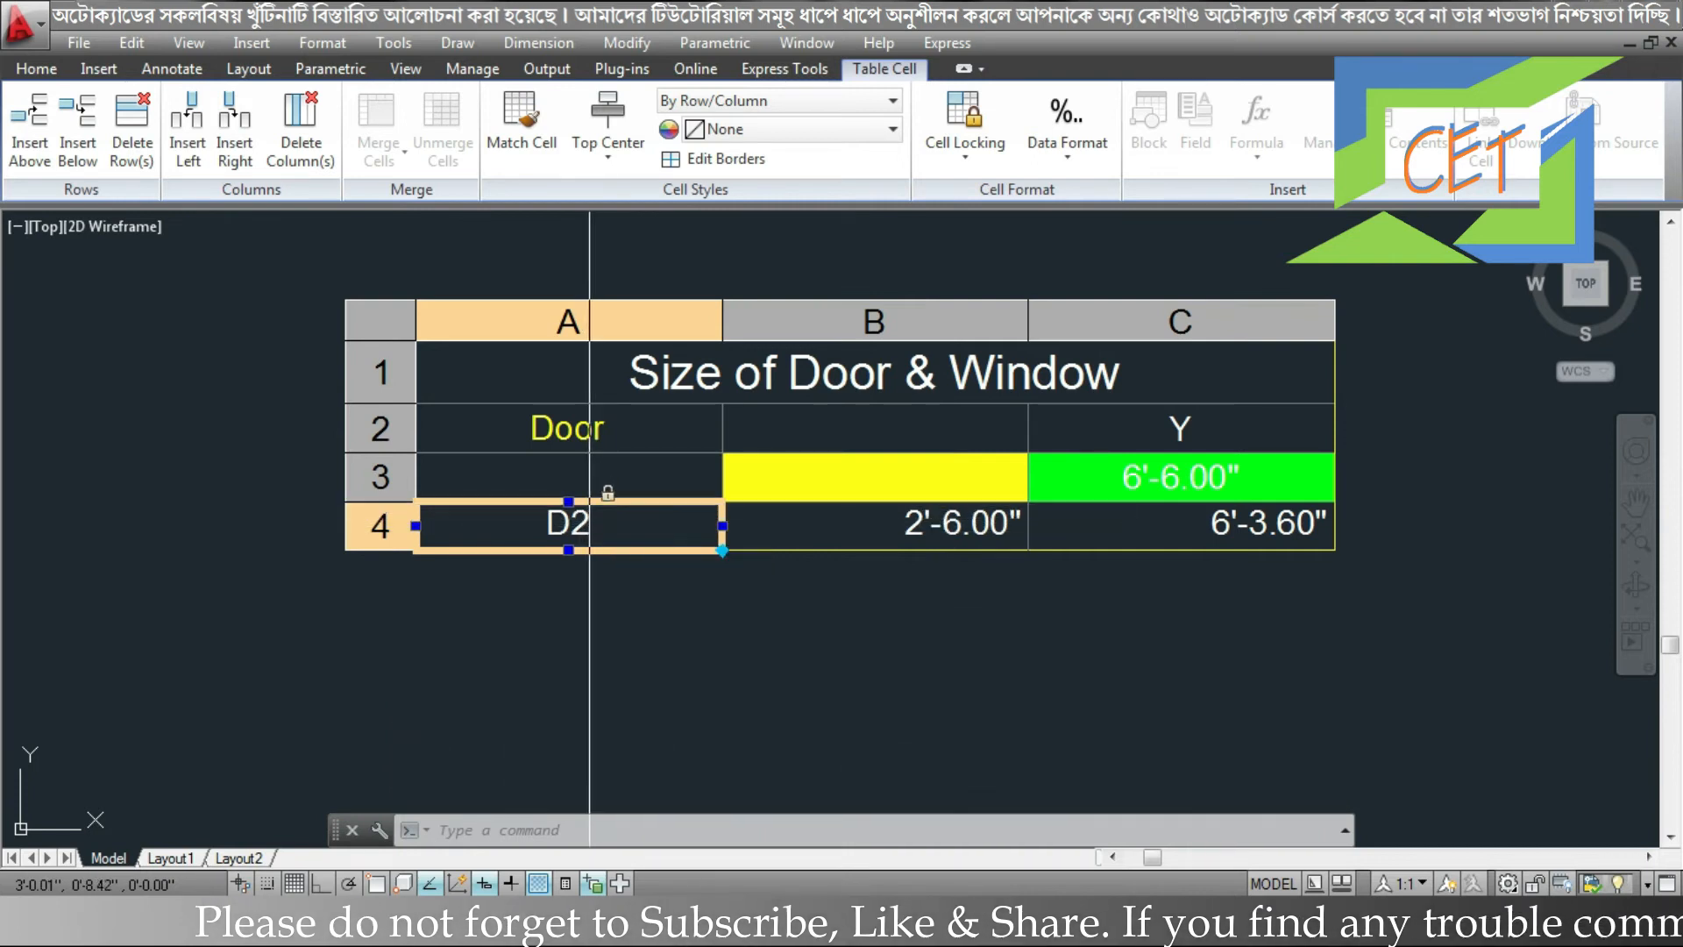
double_click(591, 519)
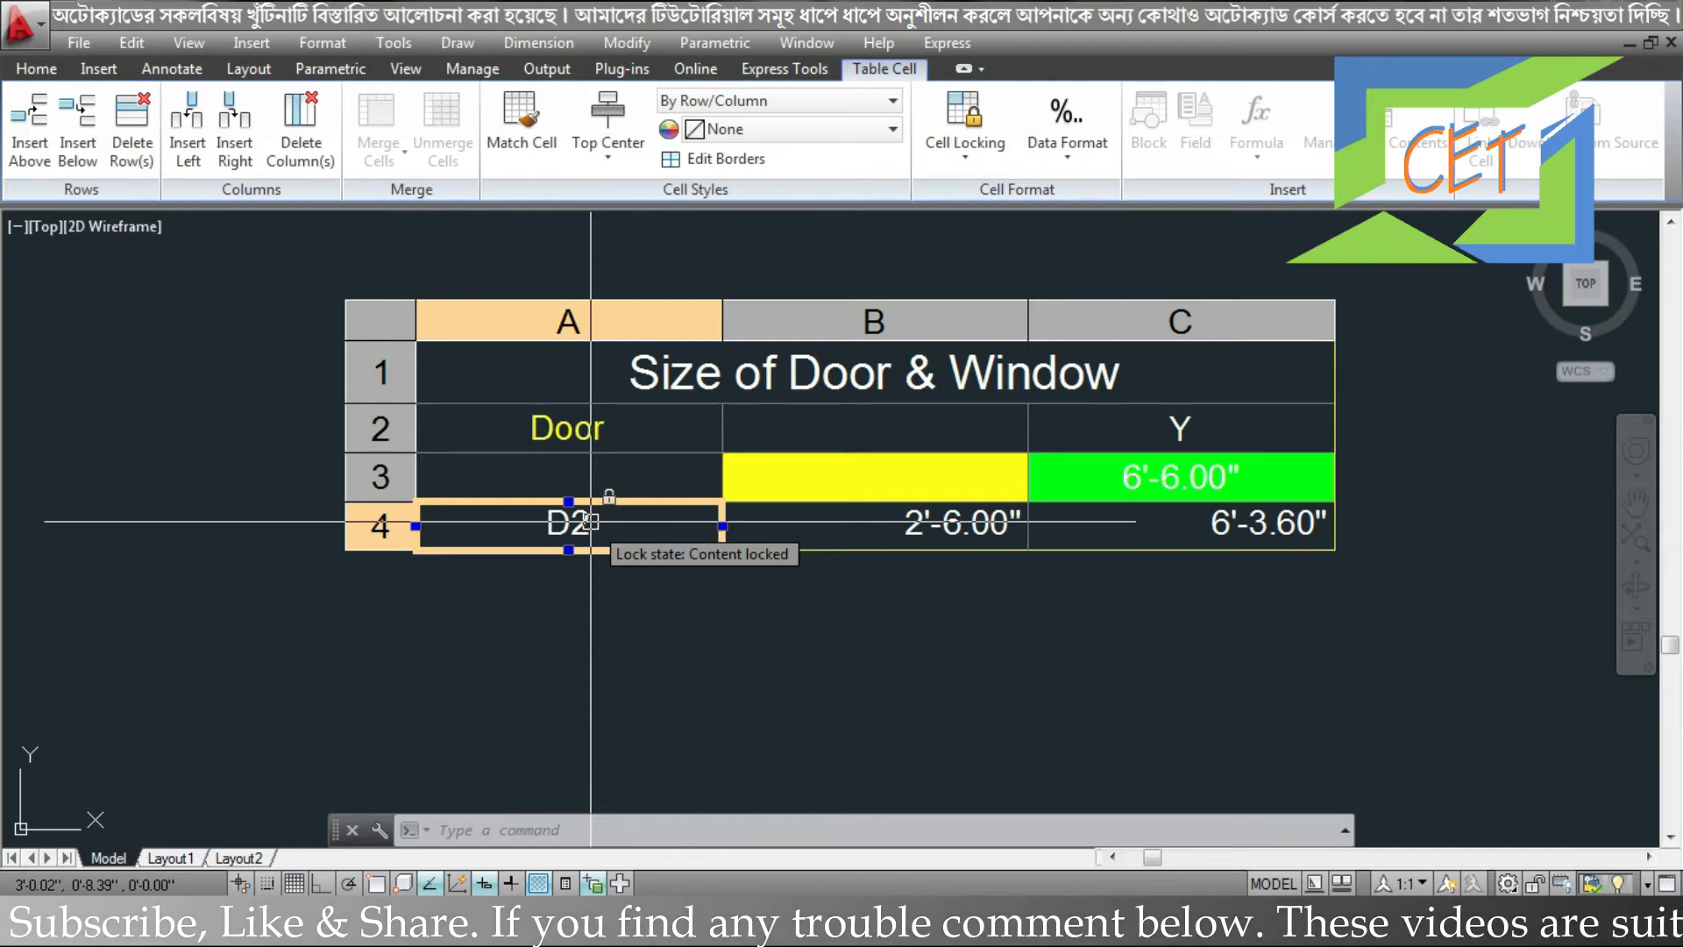
Set cell A4 back to Unlocked, open its text for editing, and leave it without changes.
left_click(964, 149)
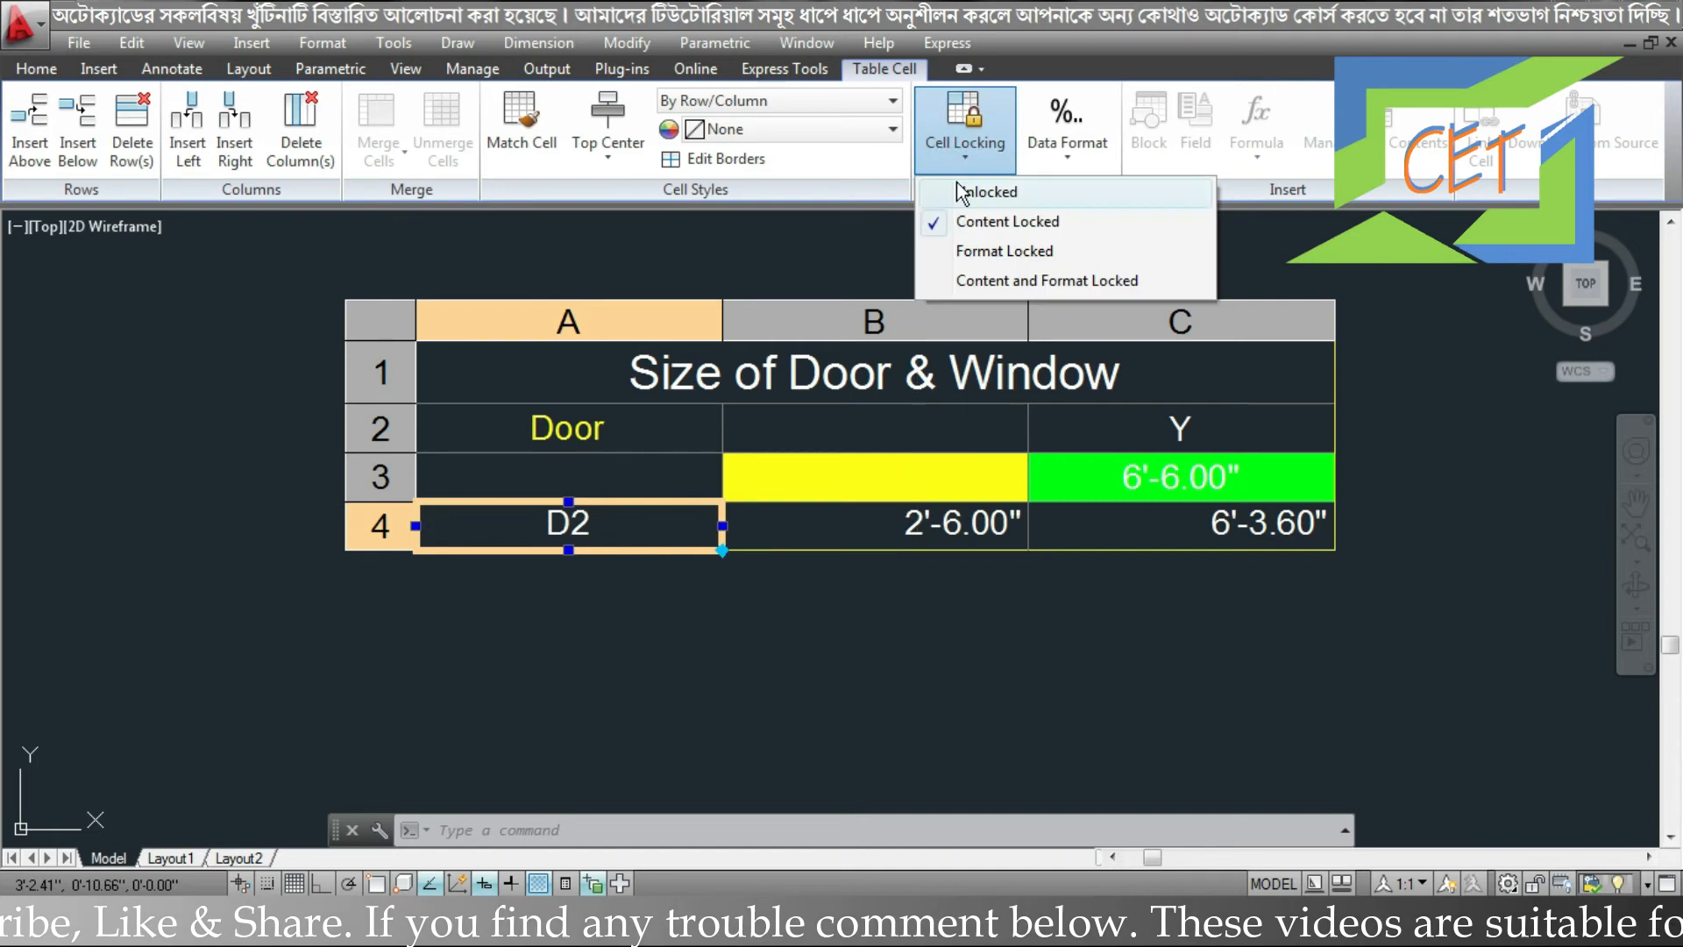
left_click(987, 192)
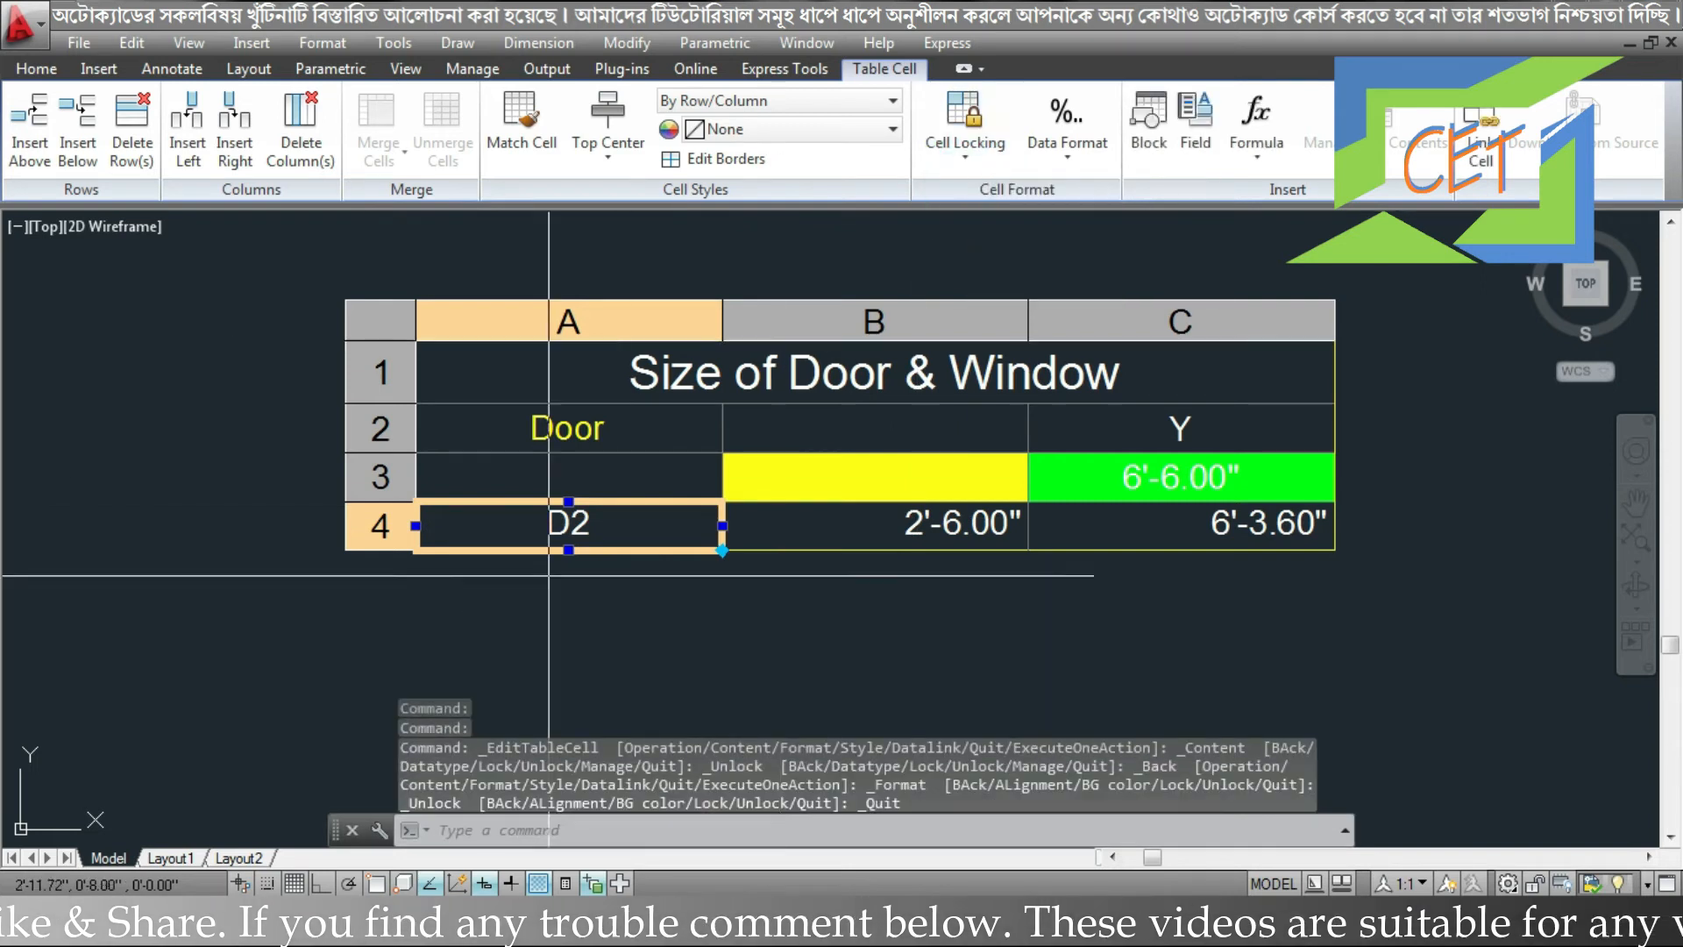
double_click(587, 528)
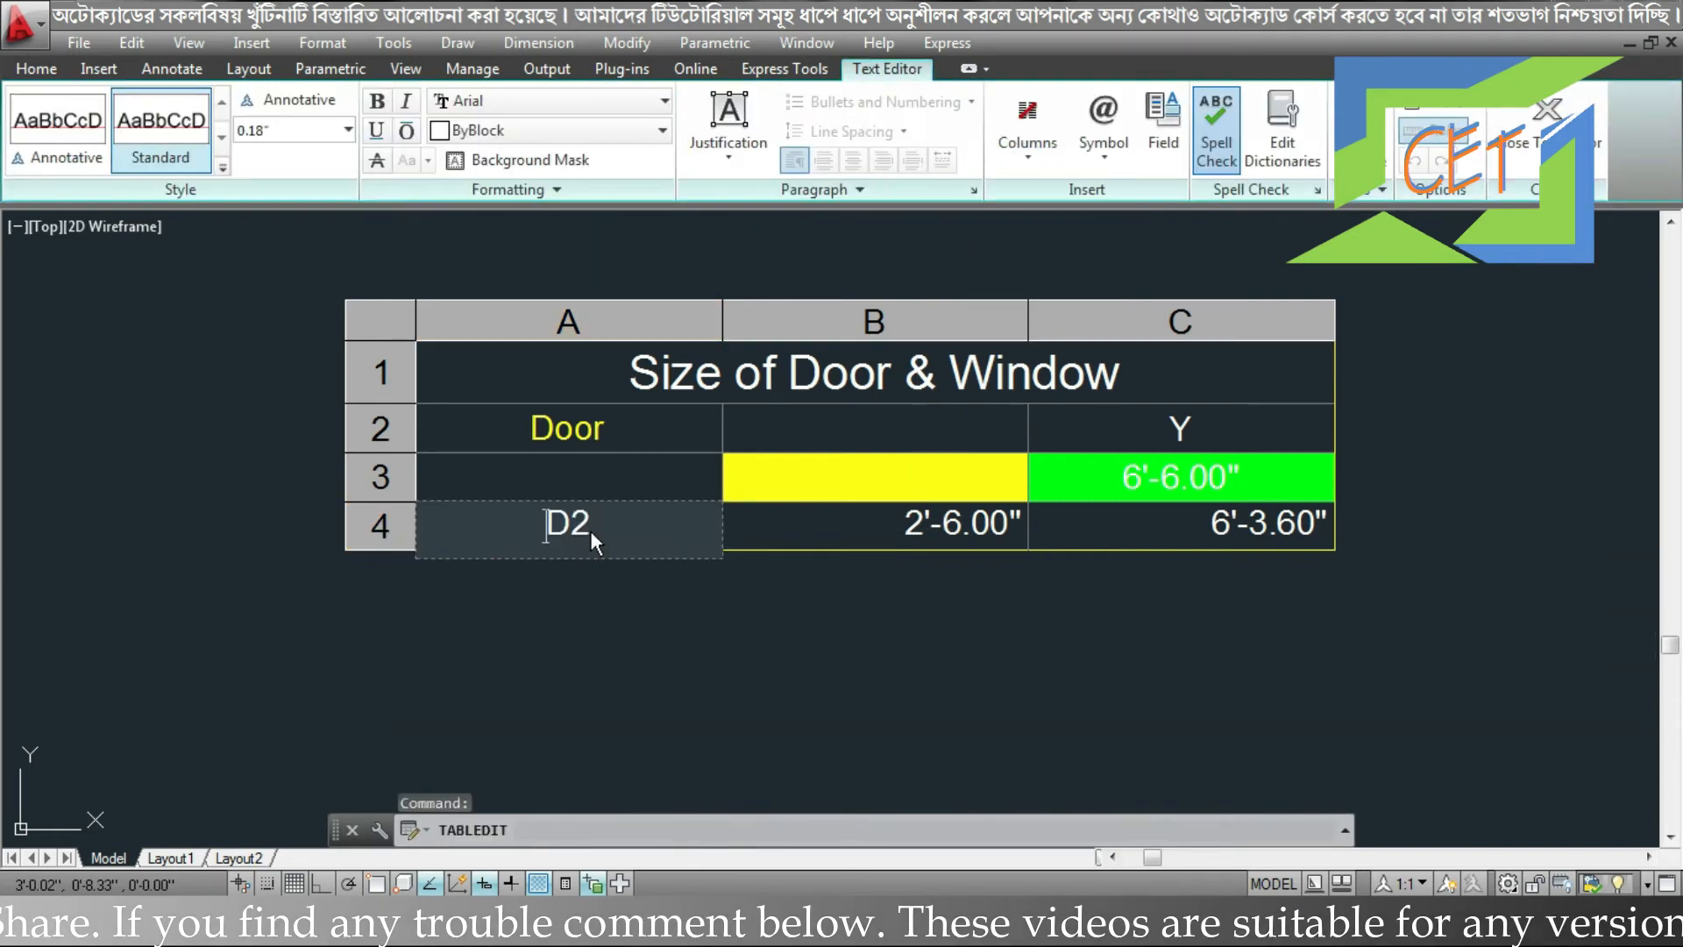
left_click(450, 722)
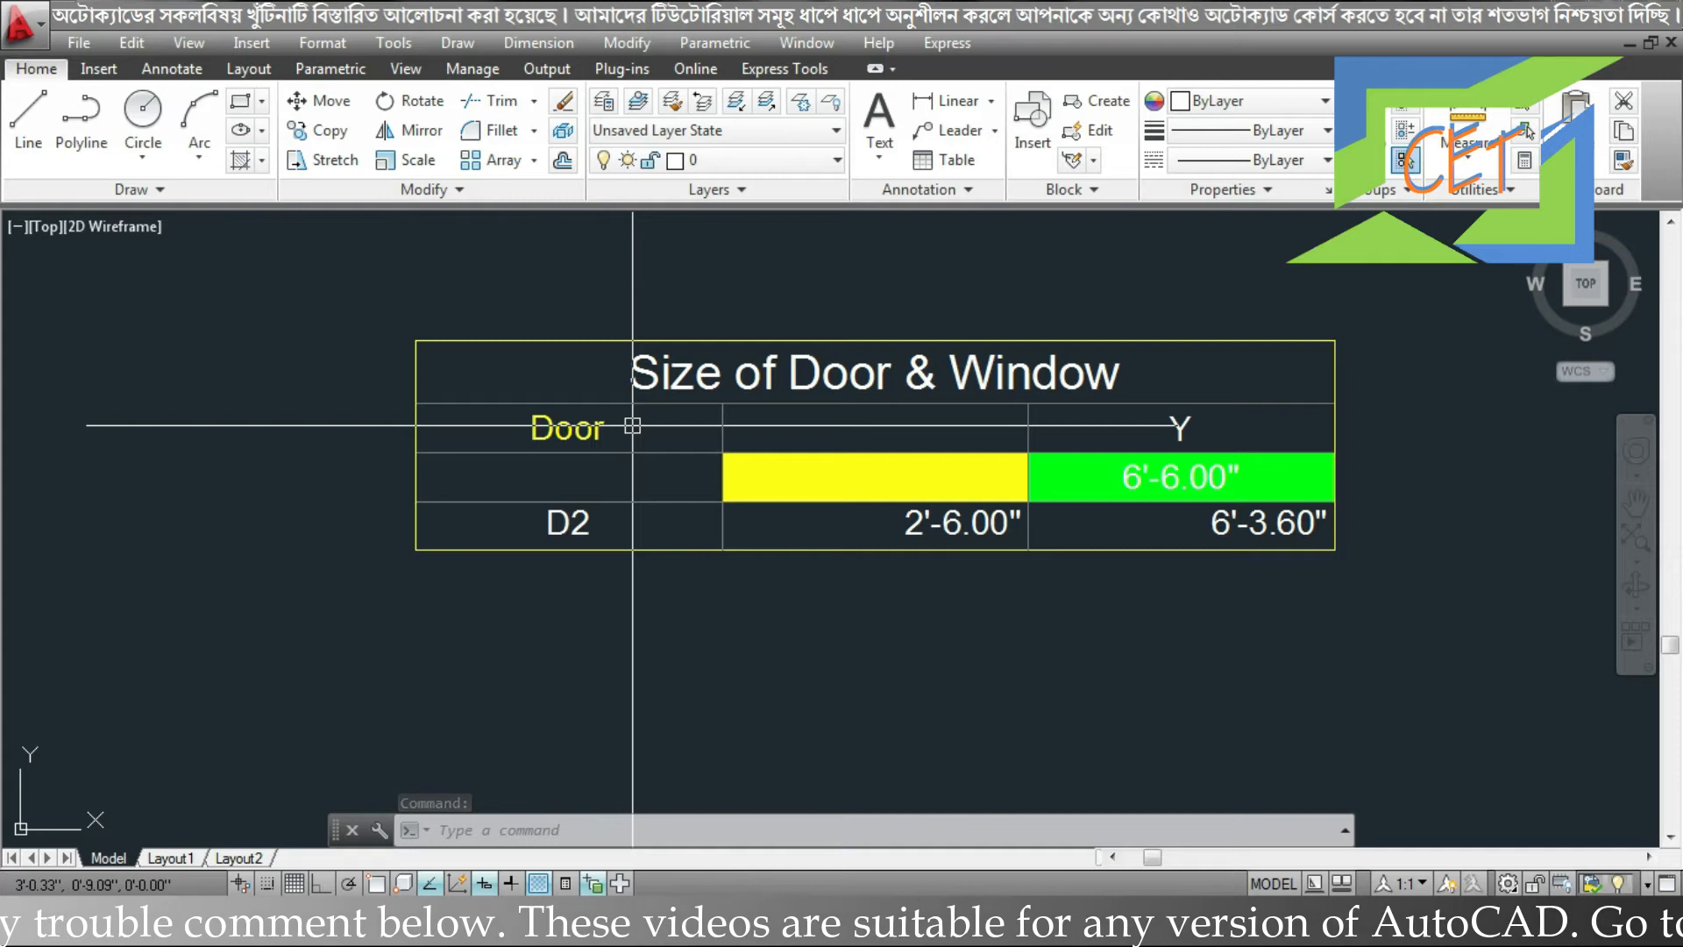
View the data formats for cell A2, and try the Percentage format on cell B4, undoing that change.
left_click(633, 425)
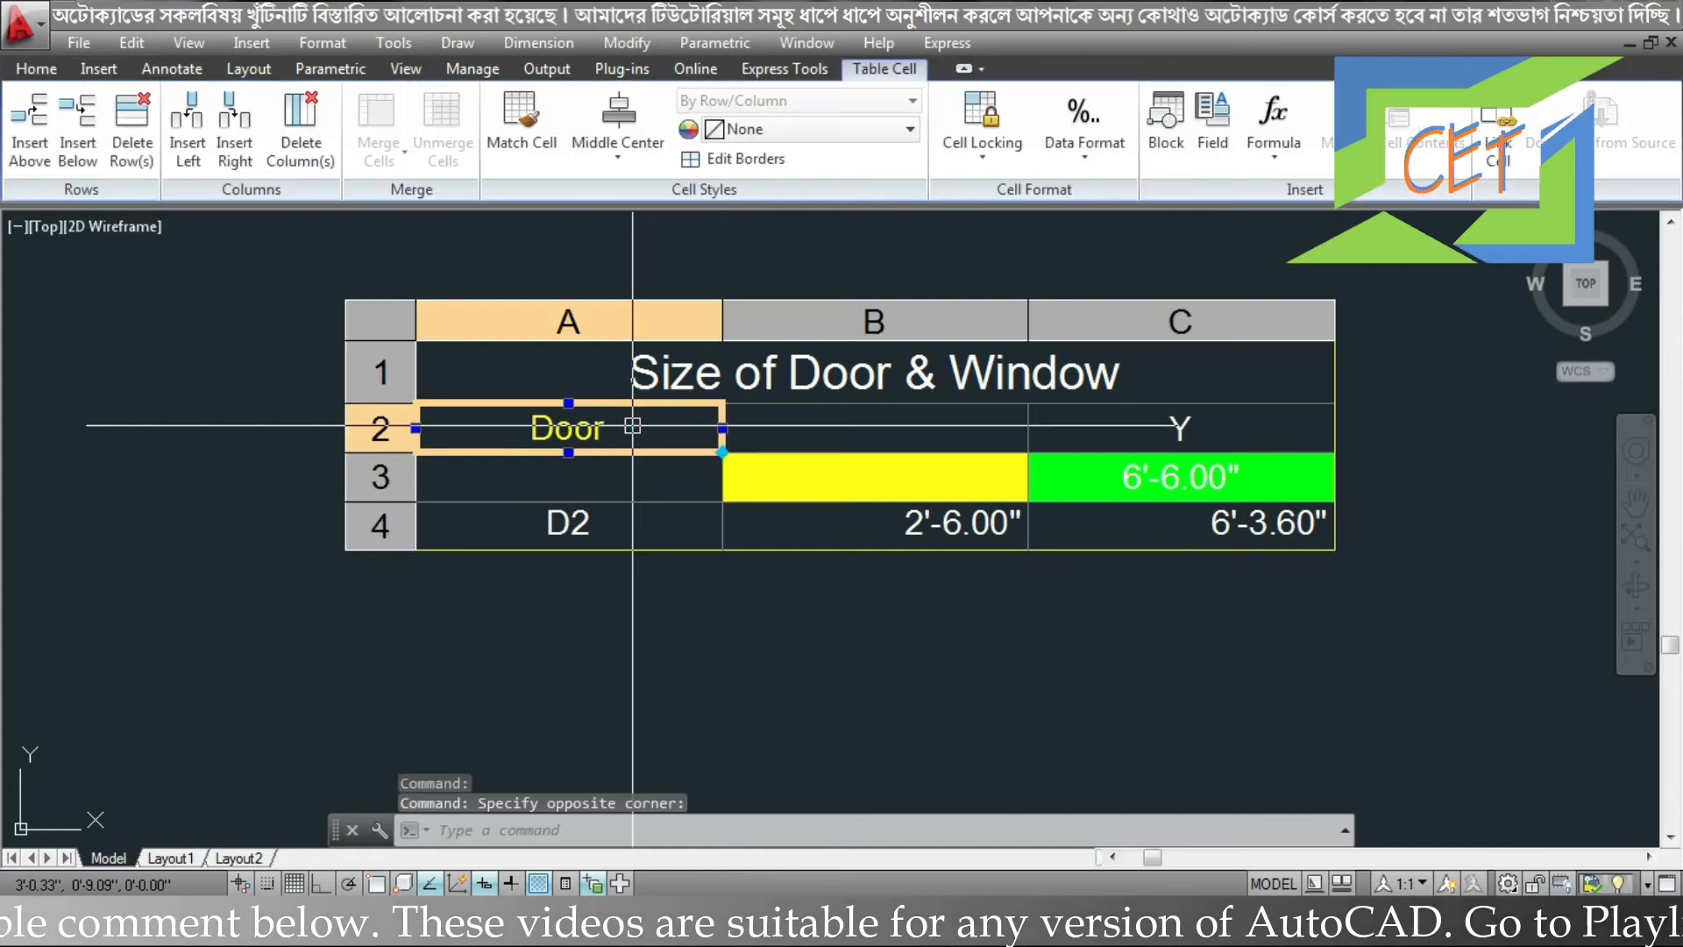
left_click(1085, 164)
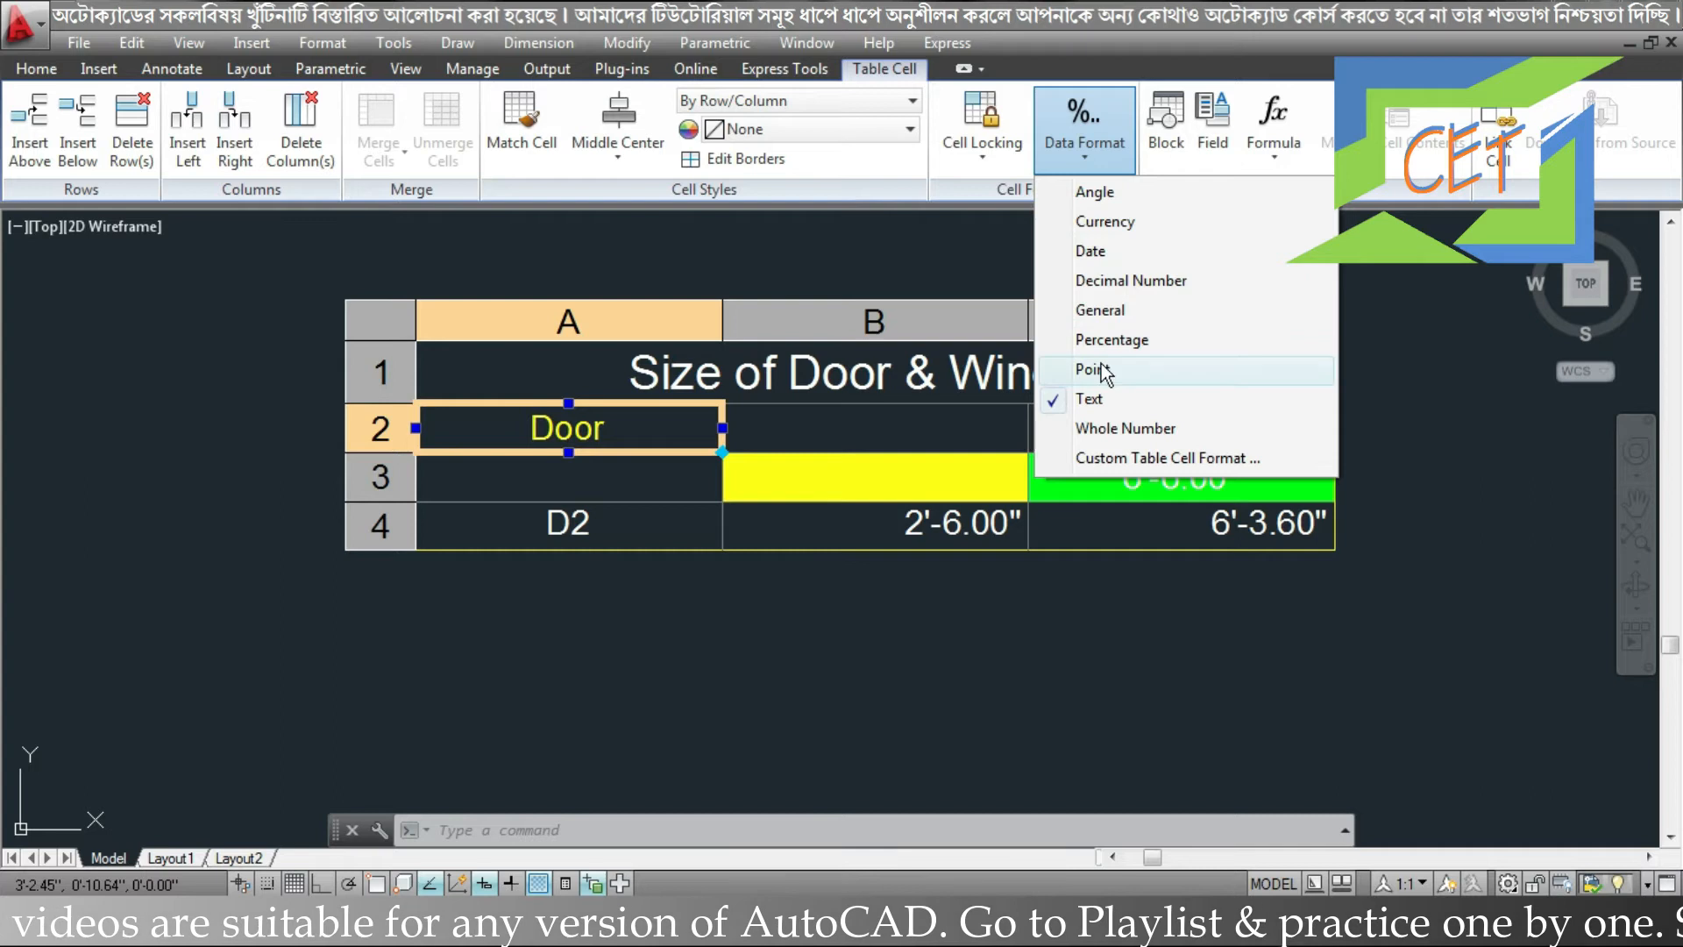
left_click(952, 530)
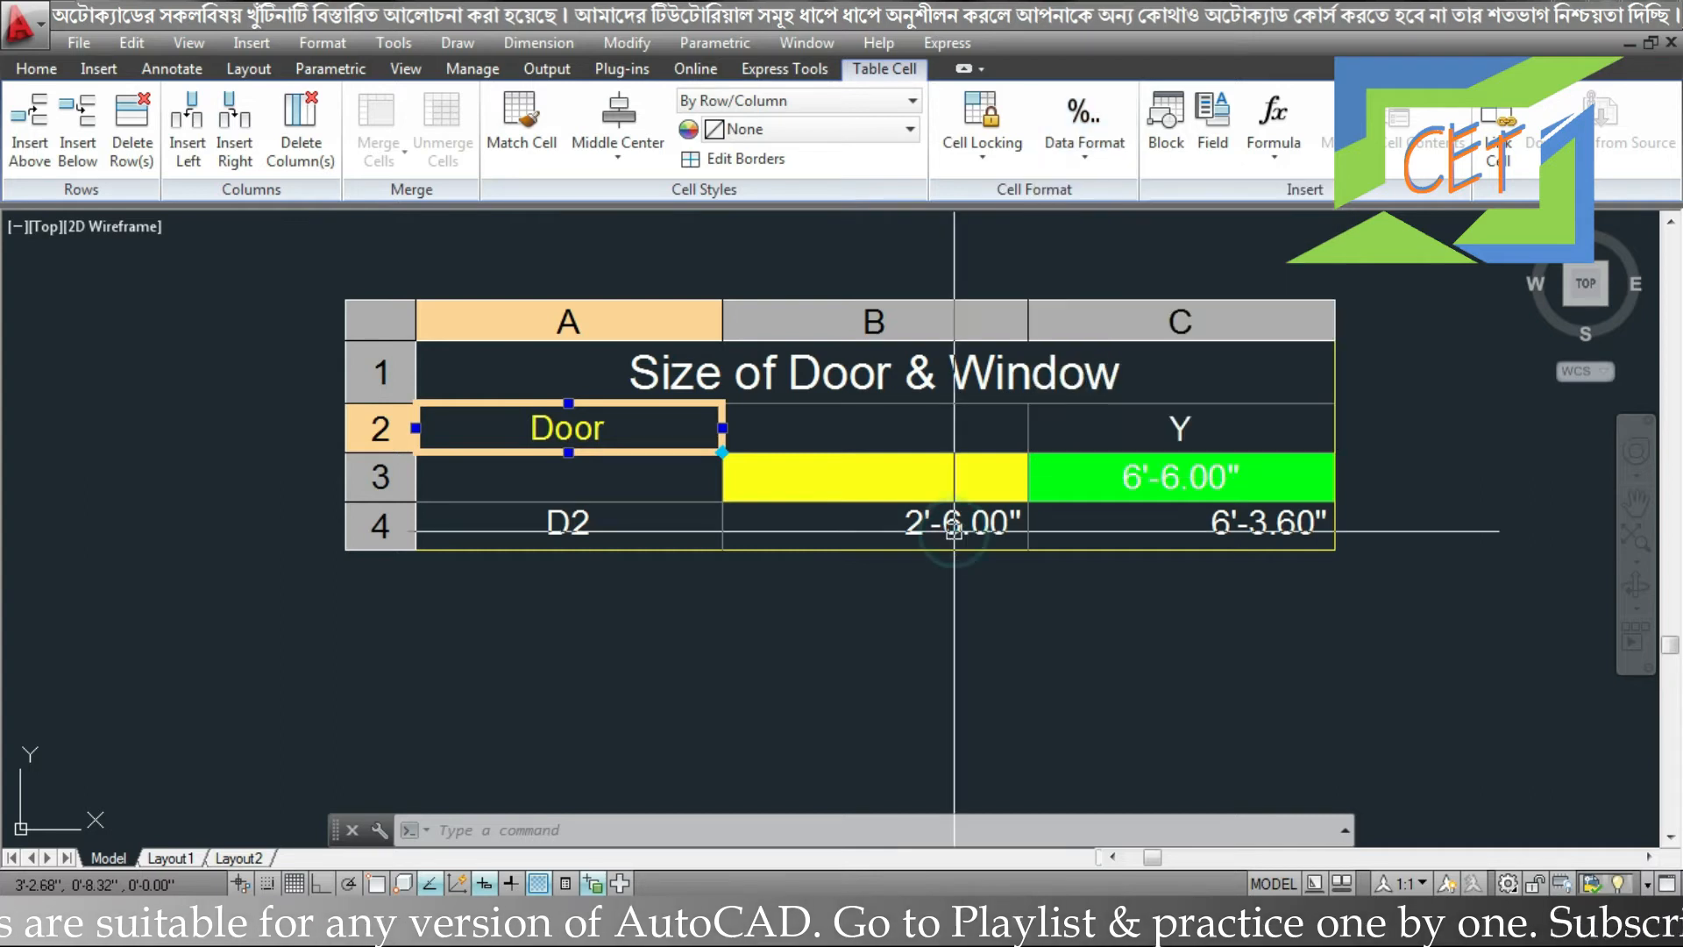
left_click(1059, 121)
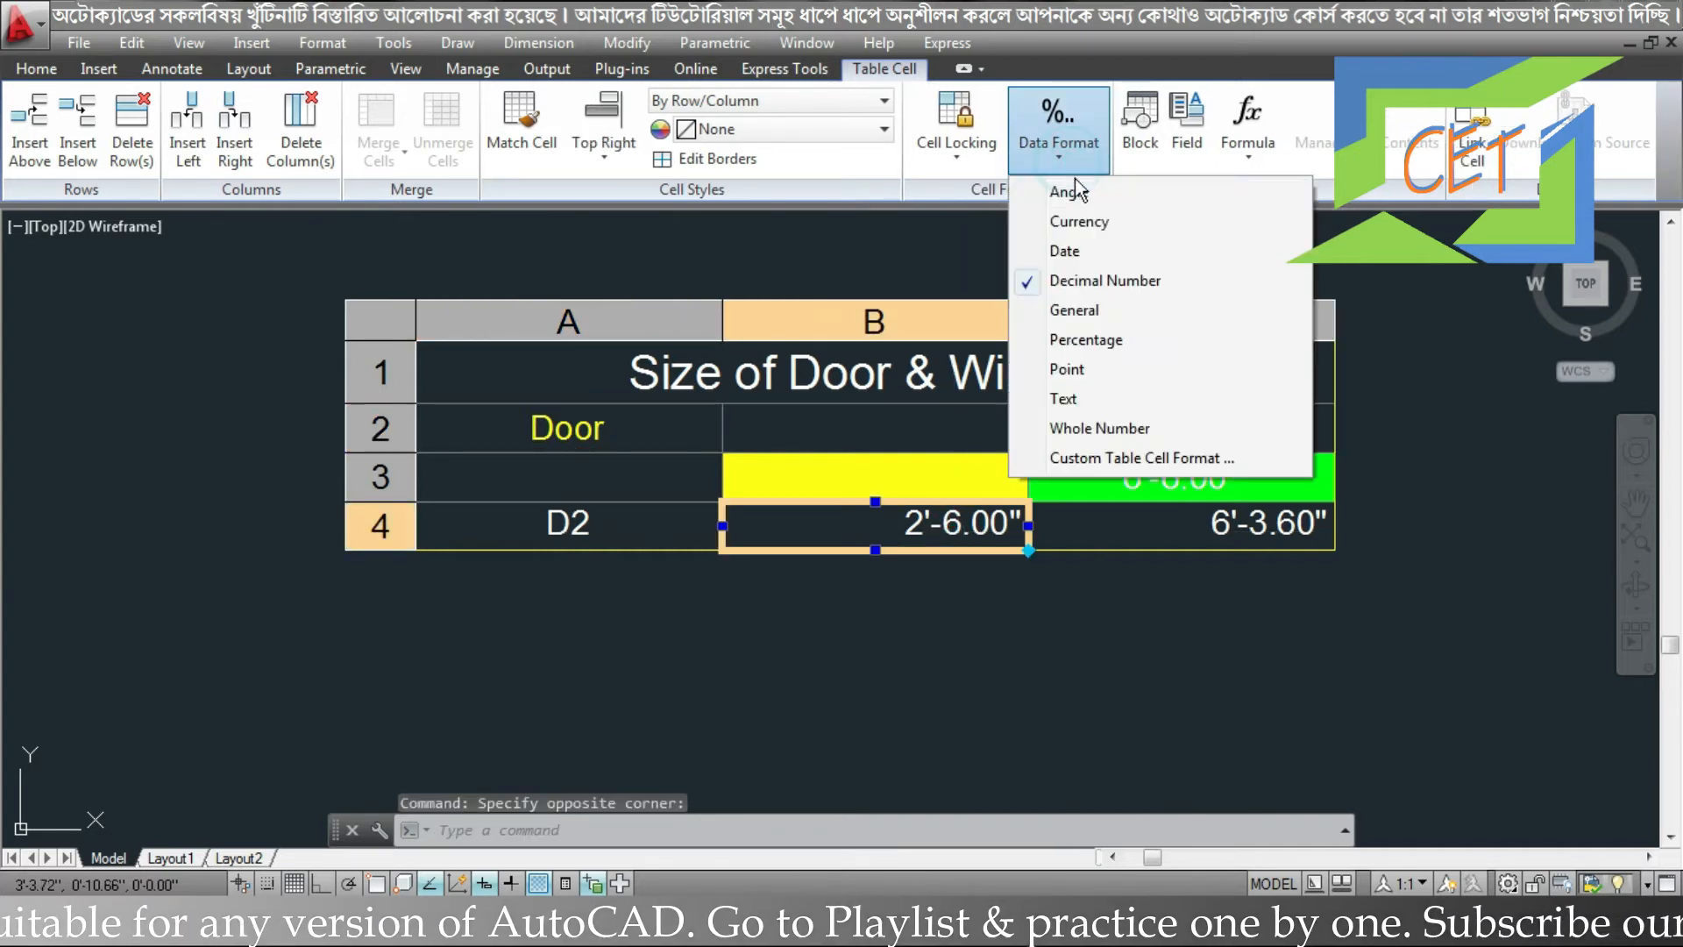
left_click(1078, 340)
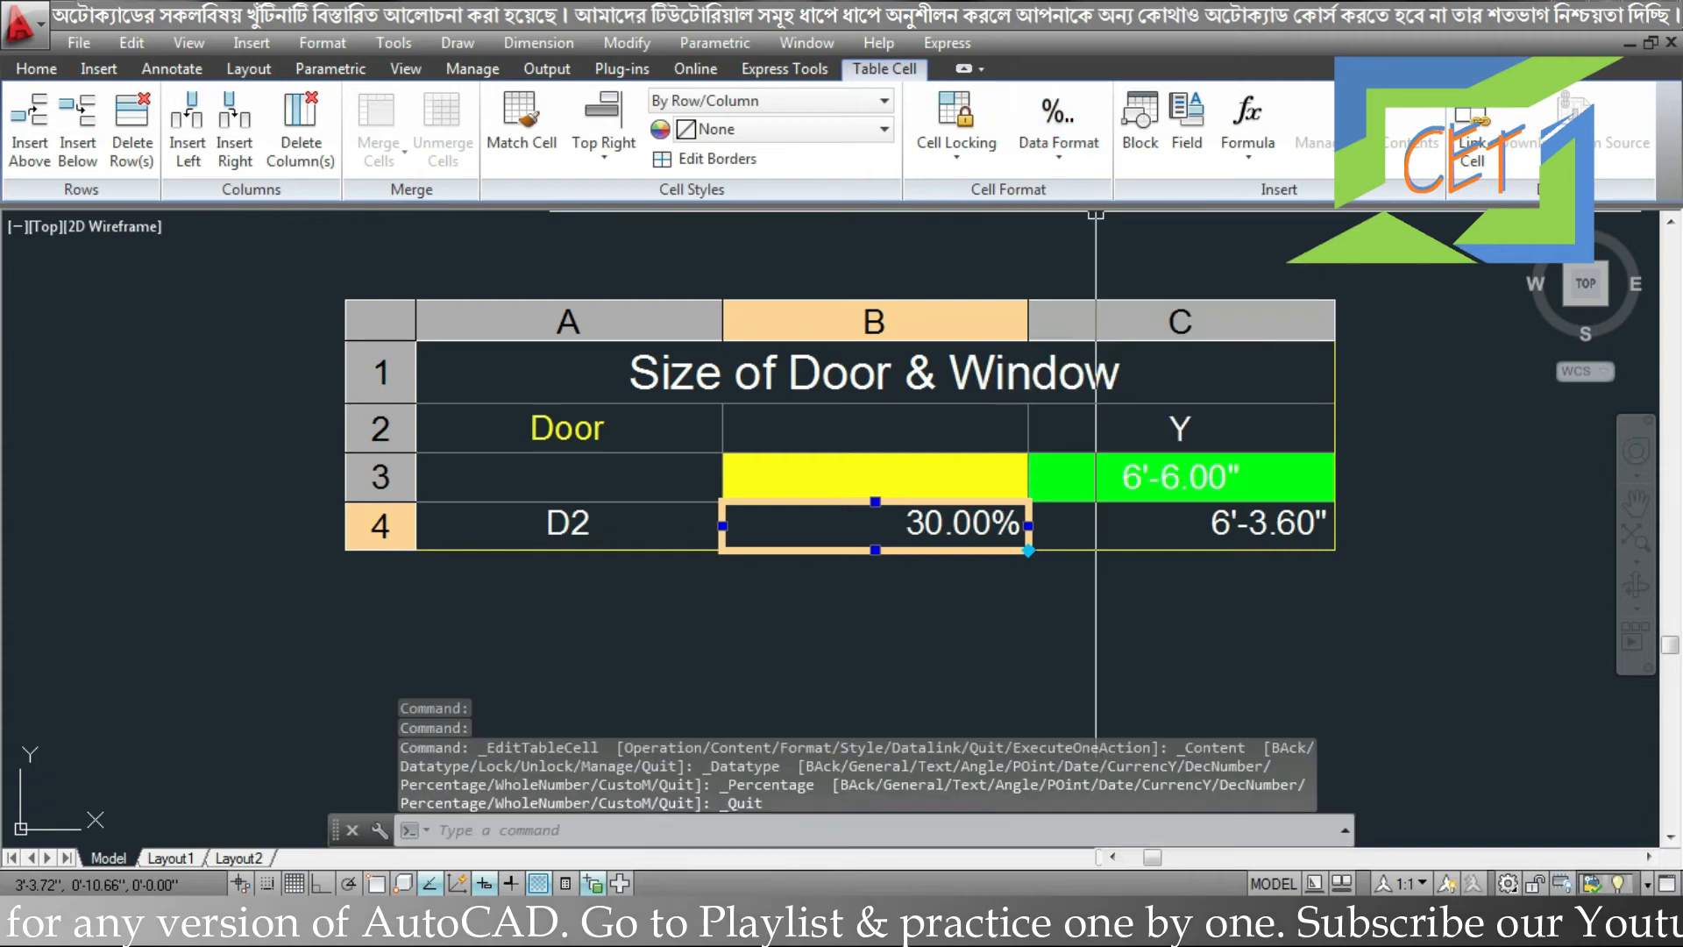
left_click(1096, 529)
key("ctrl+z")
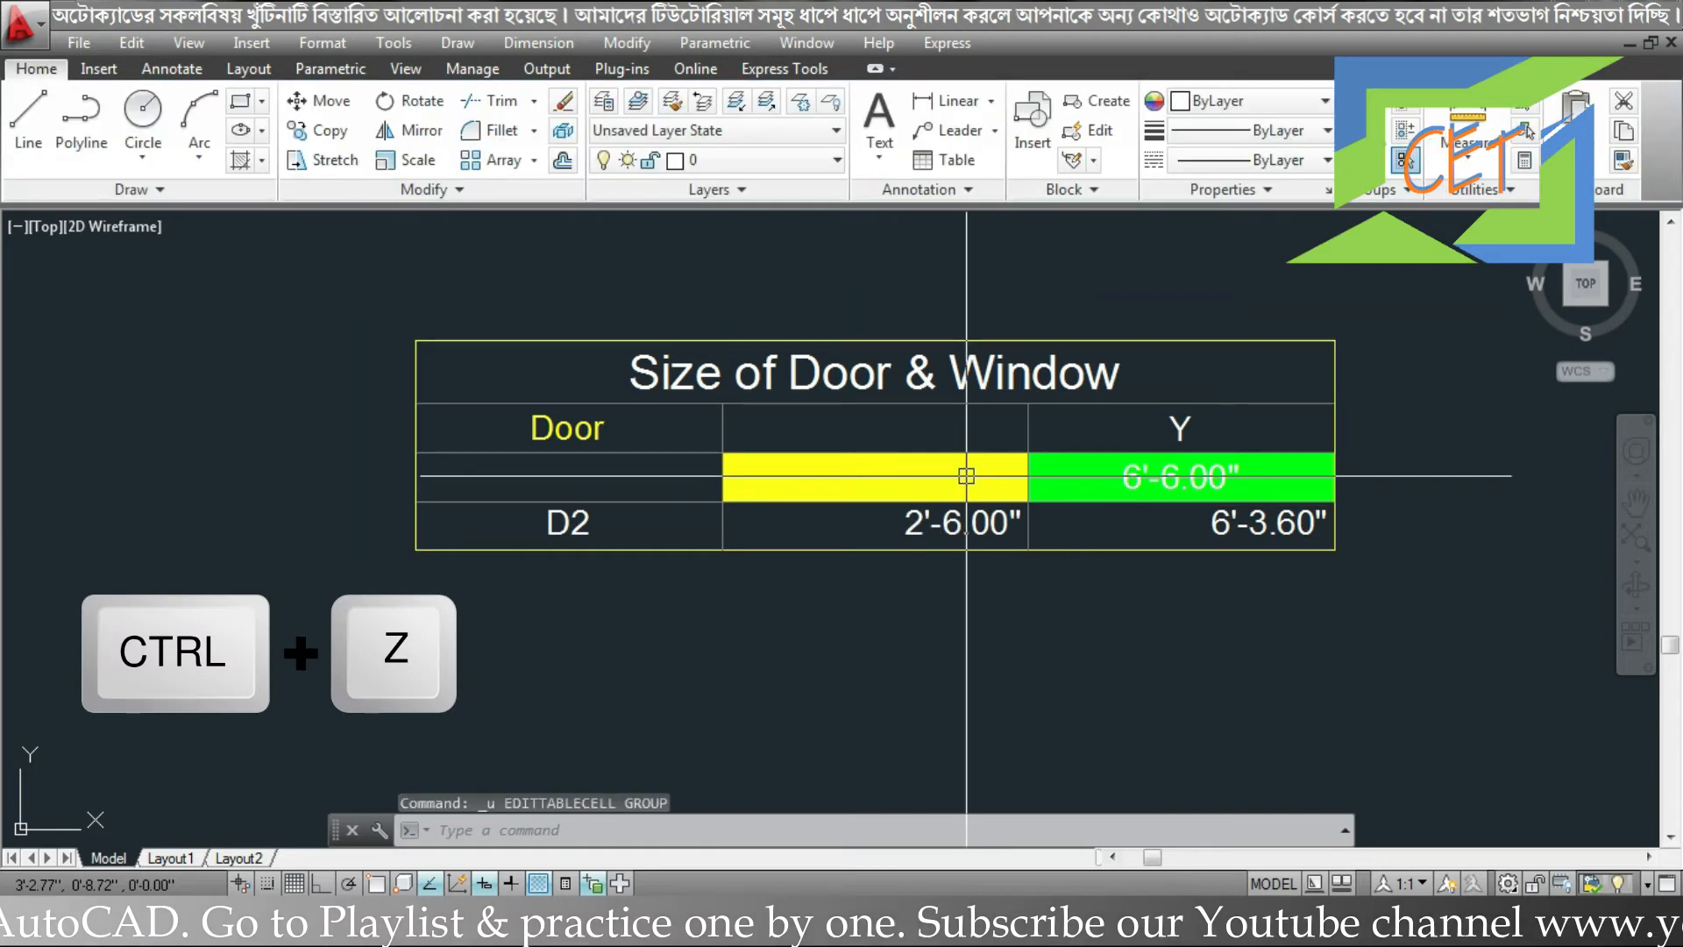
Insert the block TB into cell B2 with AutoFit, rotation angle 0 and Top Left cell alignment.
left_click(924, 435)
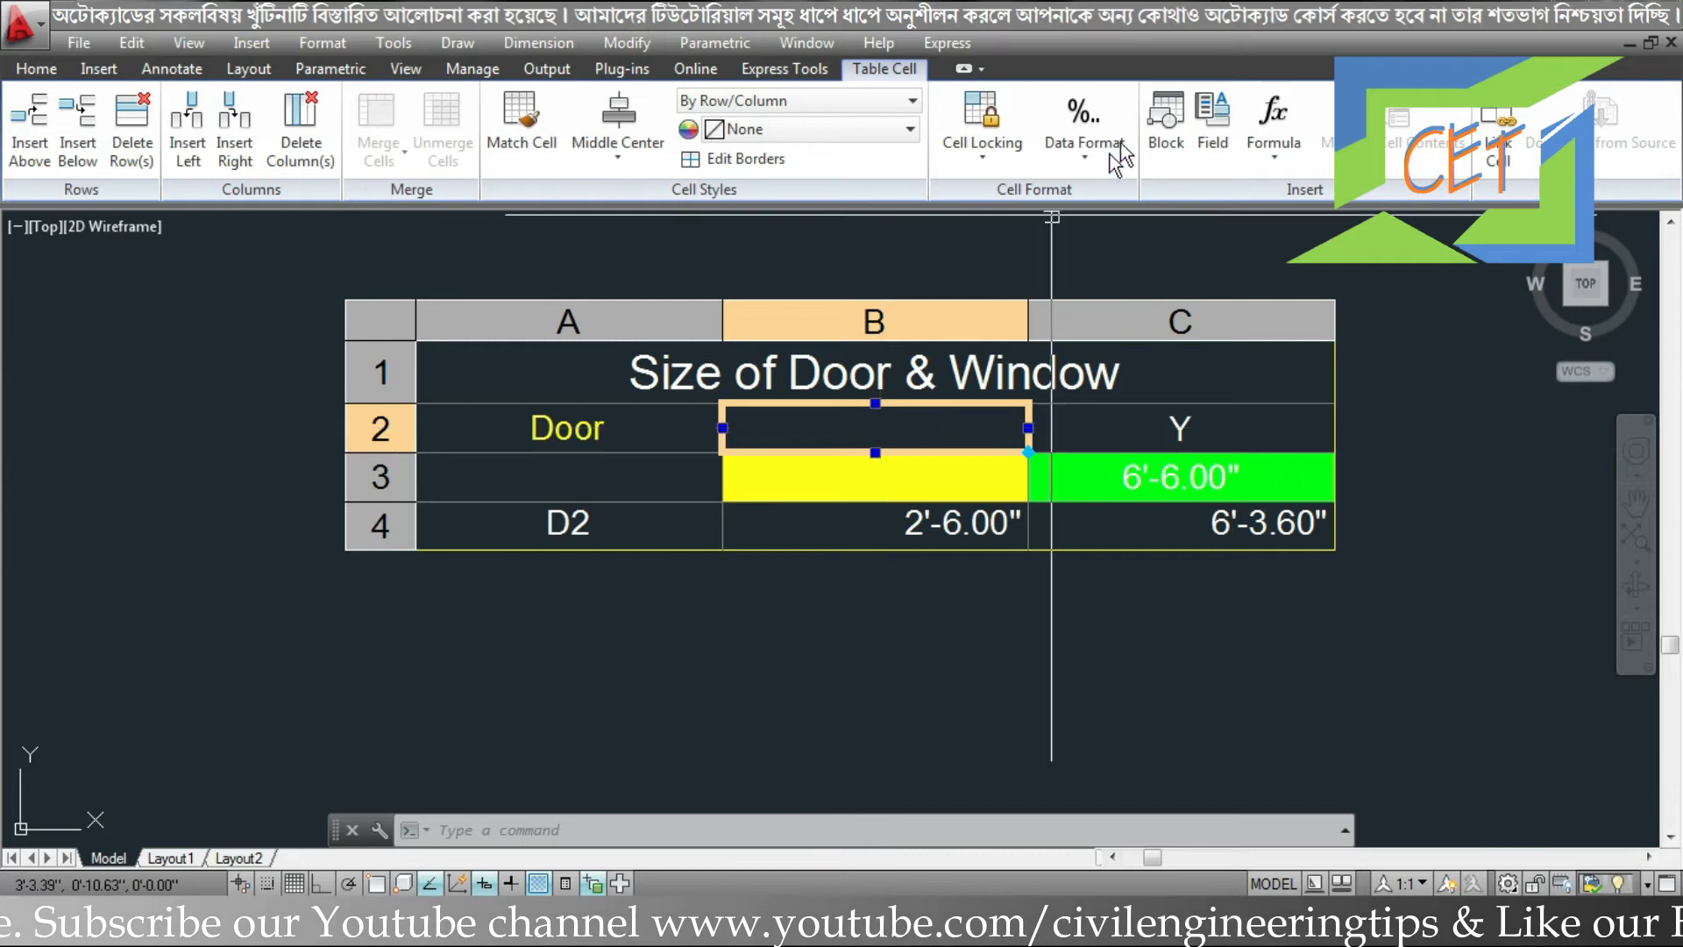
left_click(1175, 138)
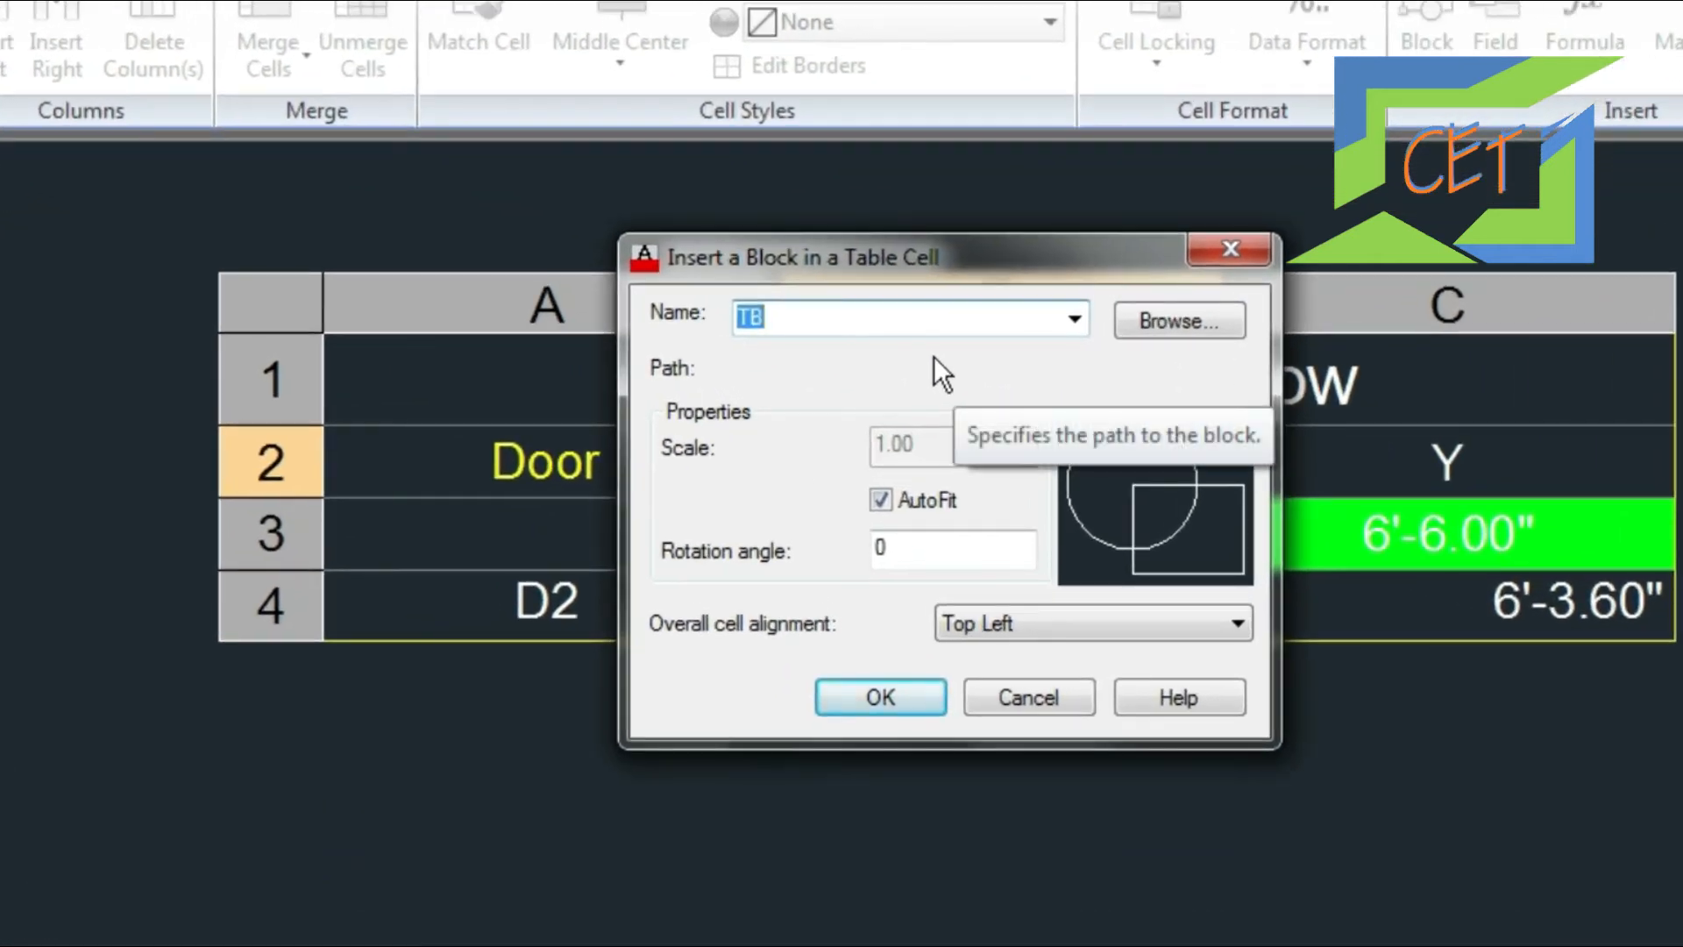
left_click(1073, 319)
left_click(1072, 321)
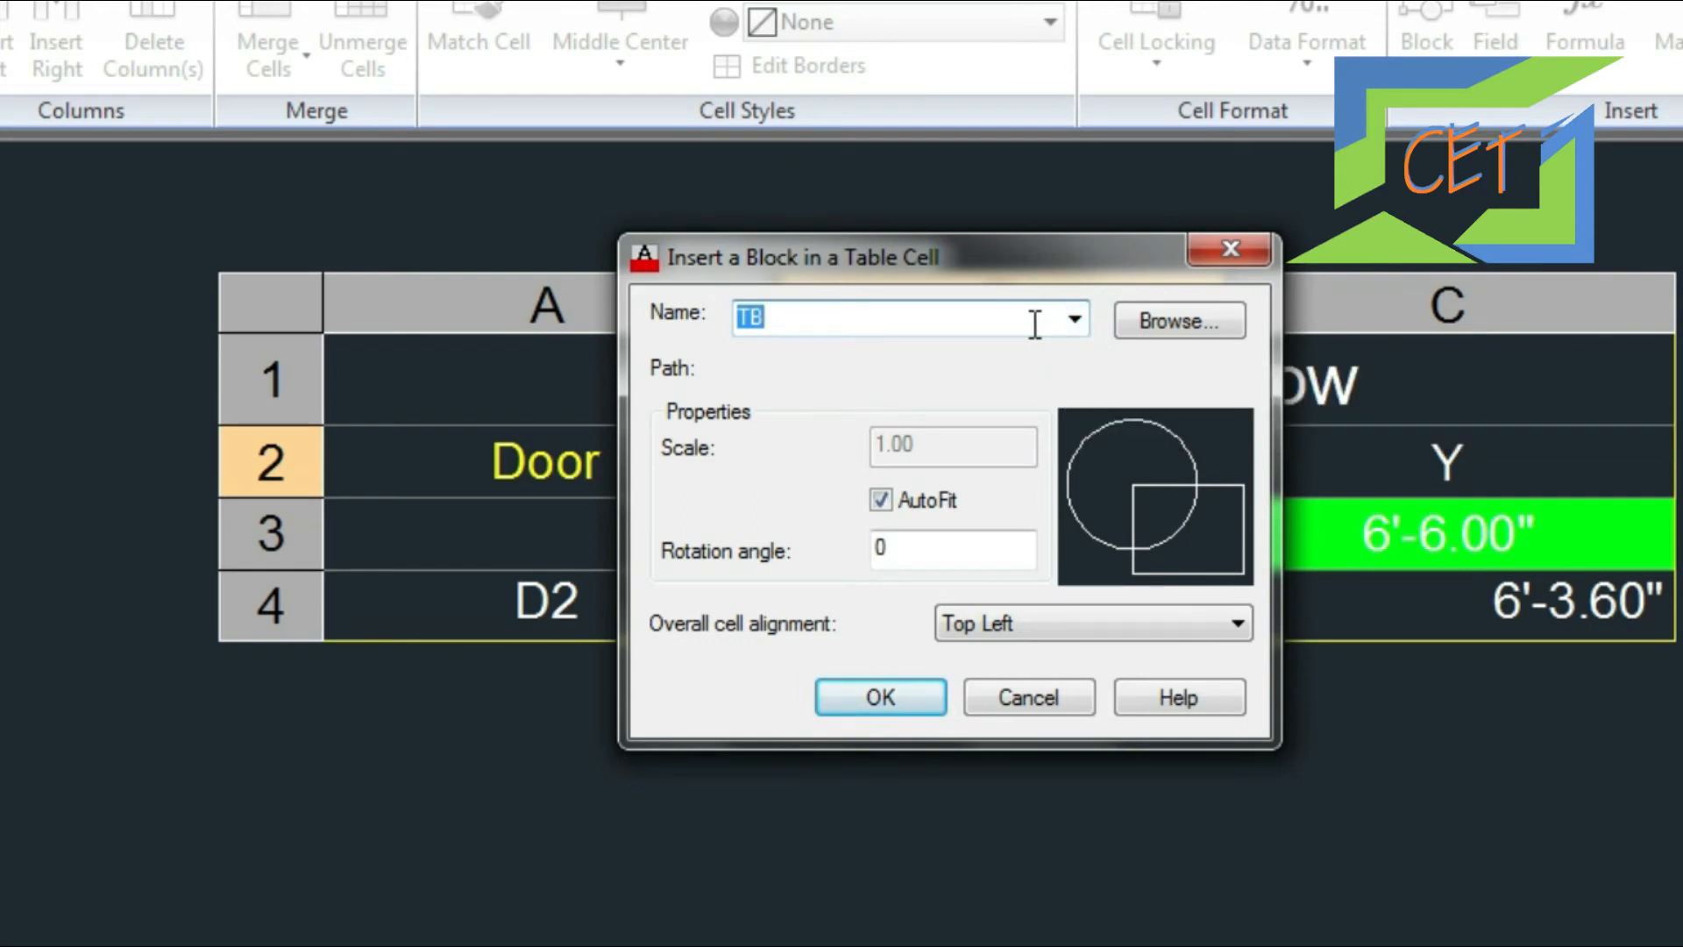
left_click(1155, 322)
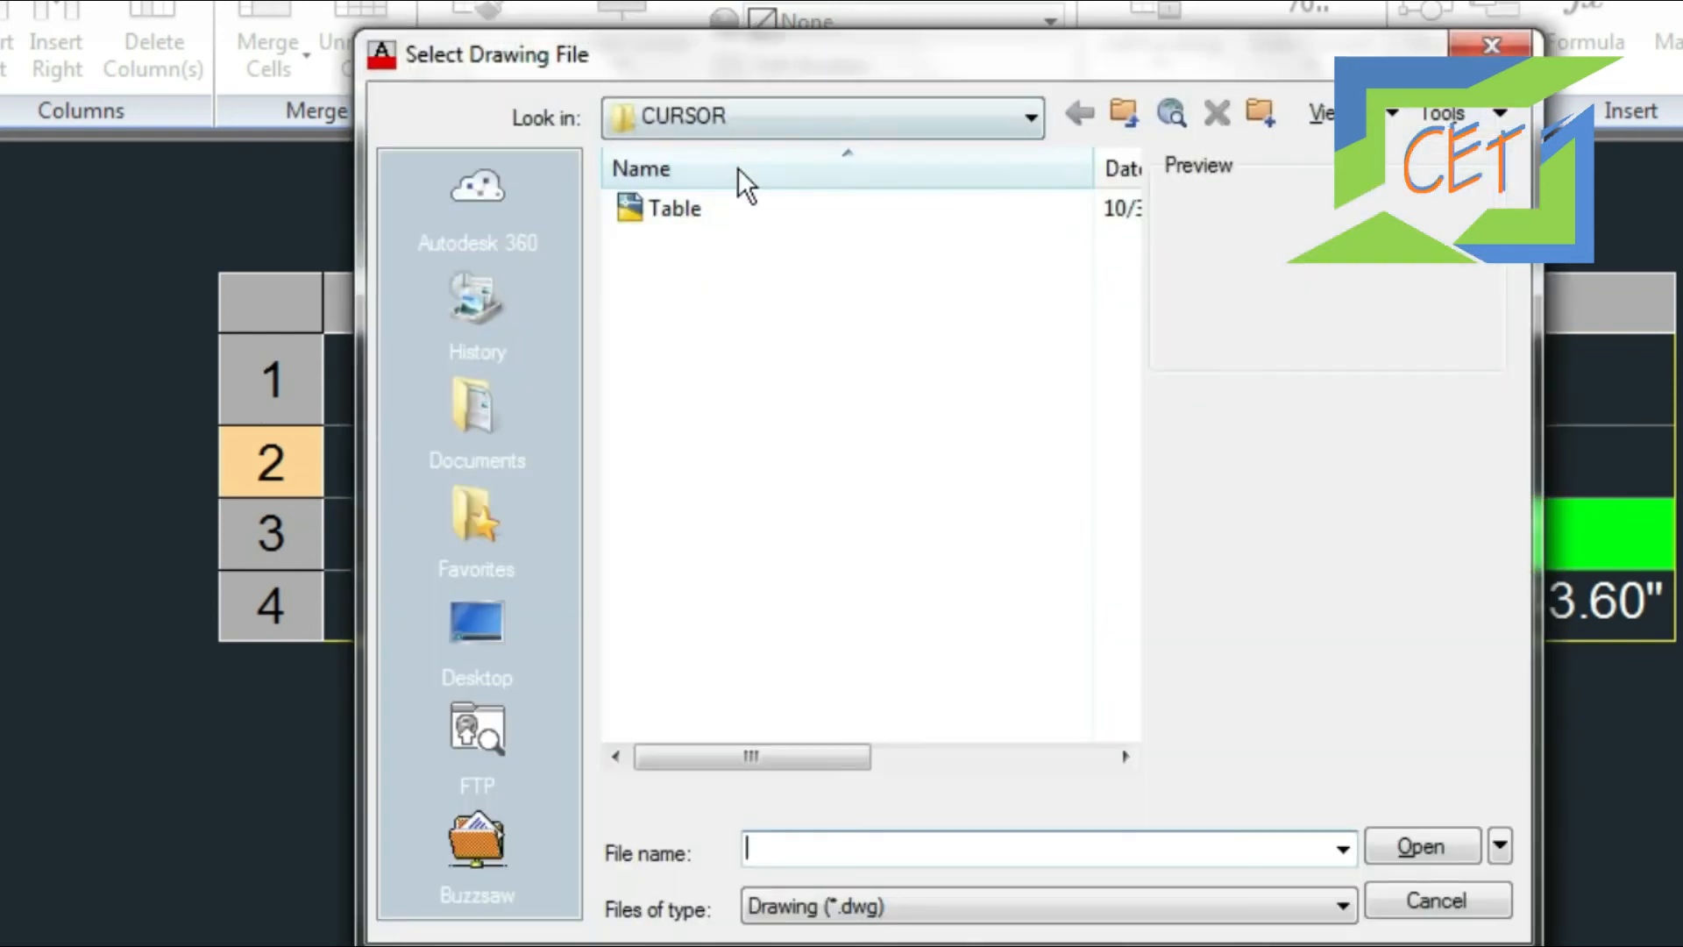
left_click(1407, 903)
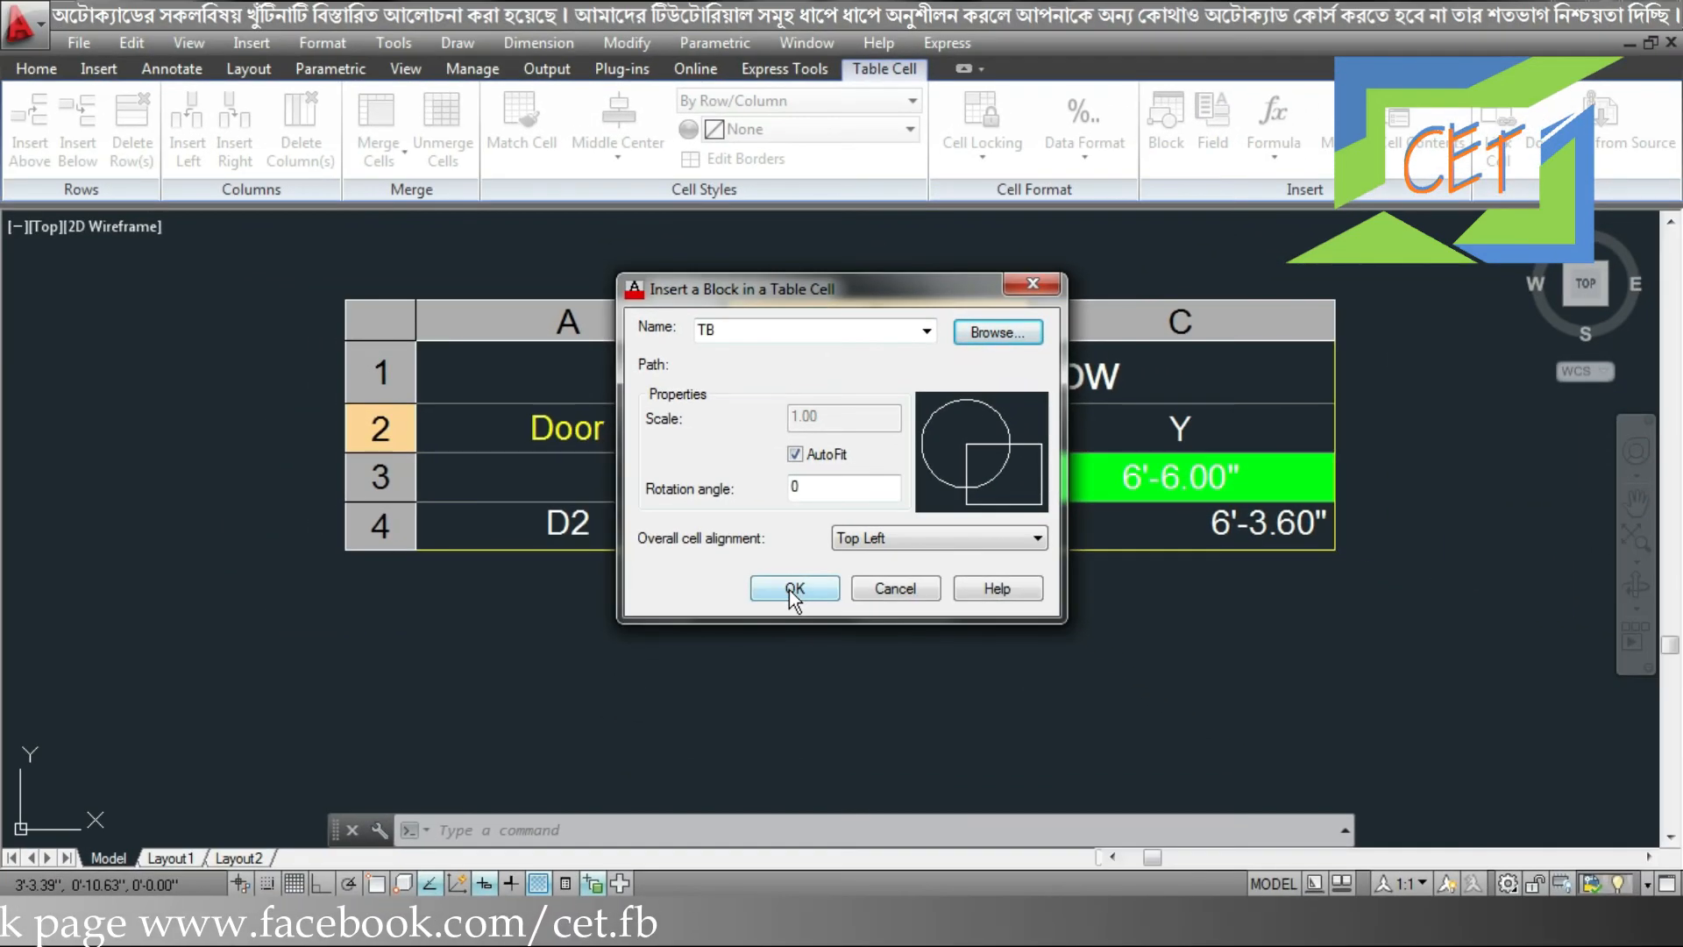
left_click(793, 589)
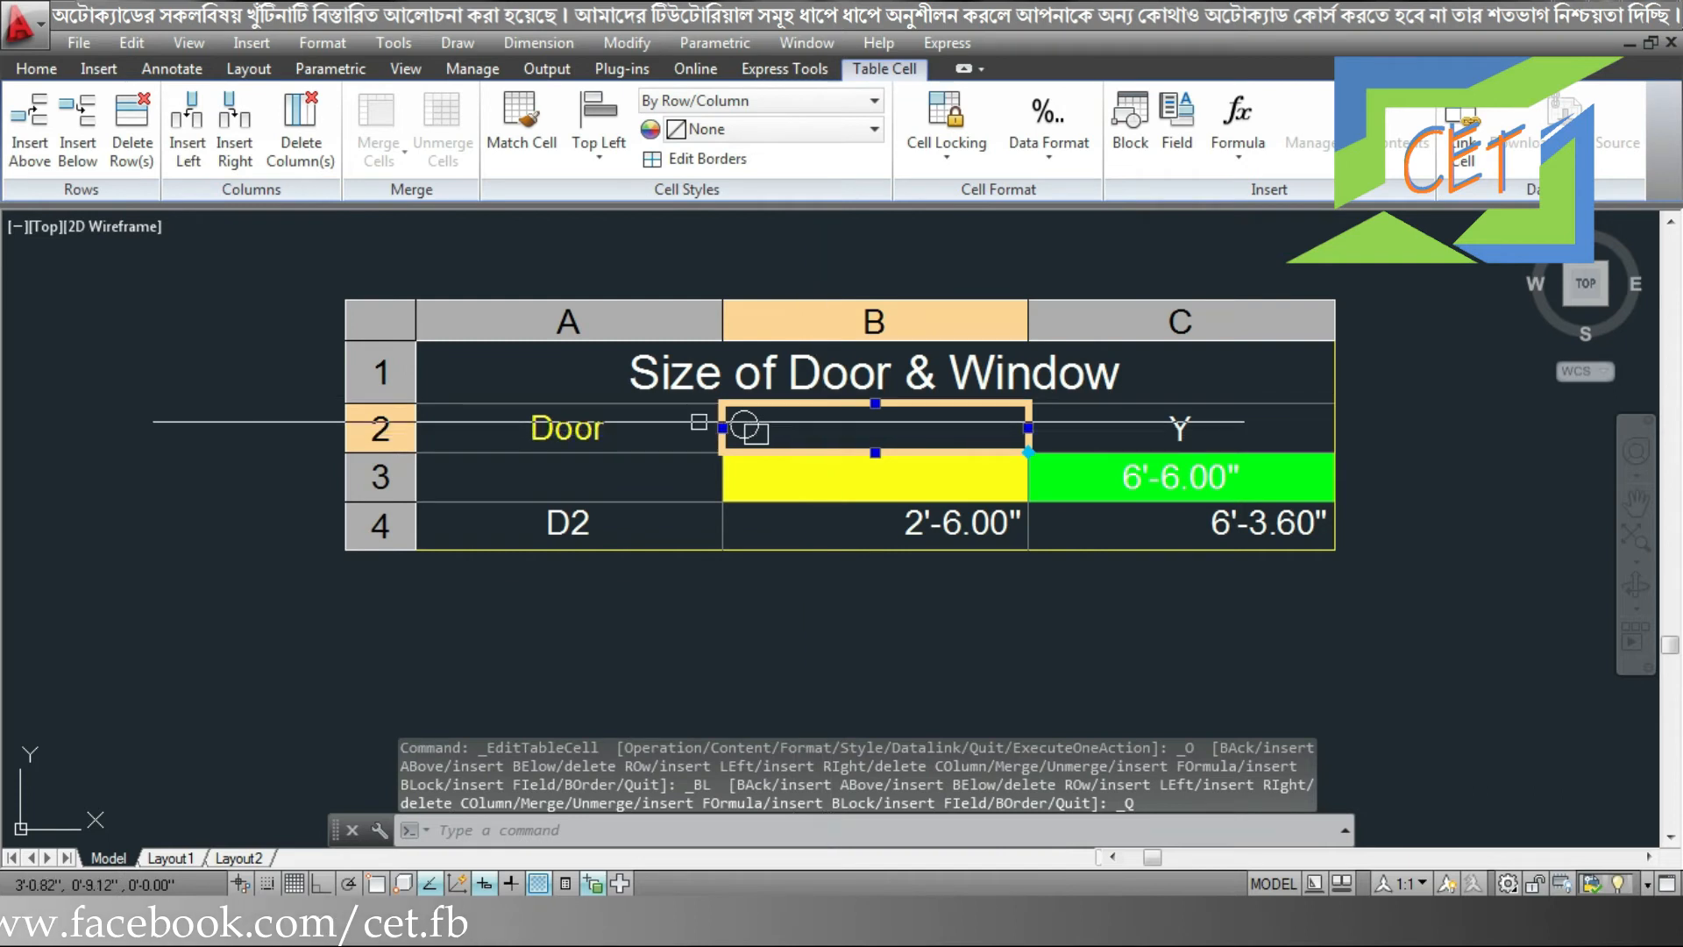
left_click(688, 428)
left_click(704, 631)
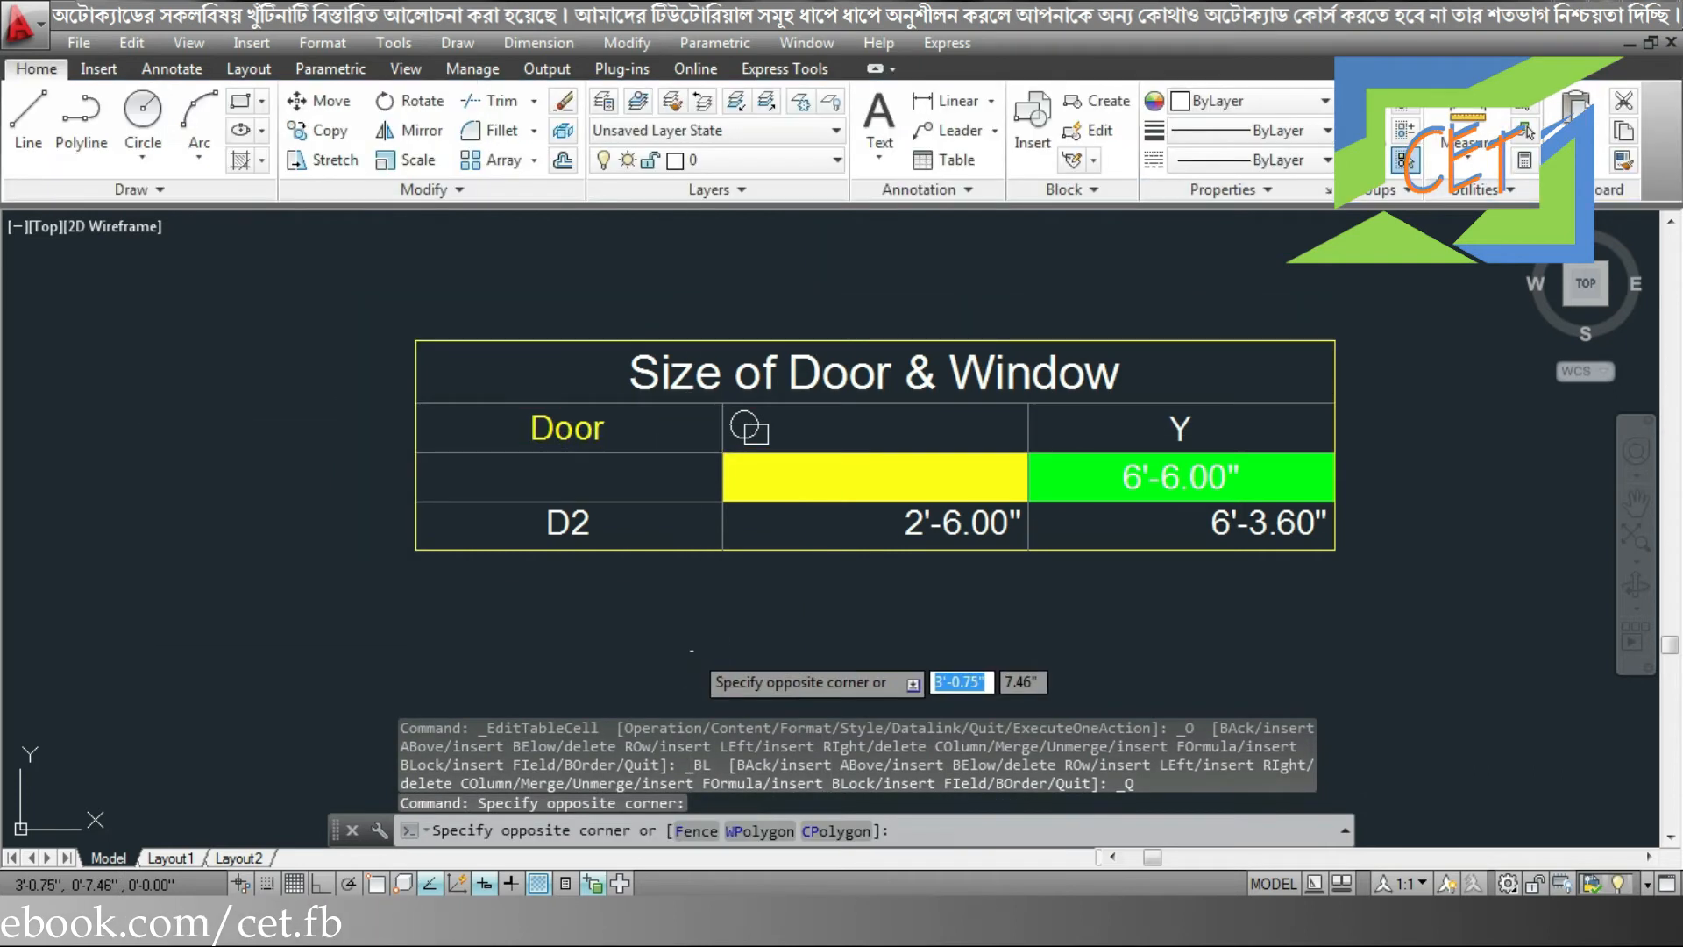
key("Escape")
Insert a Date field in the regional short date format into cell A3.
left_click(565, 486)
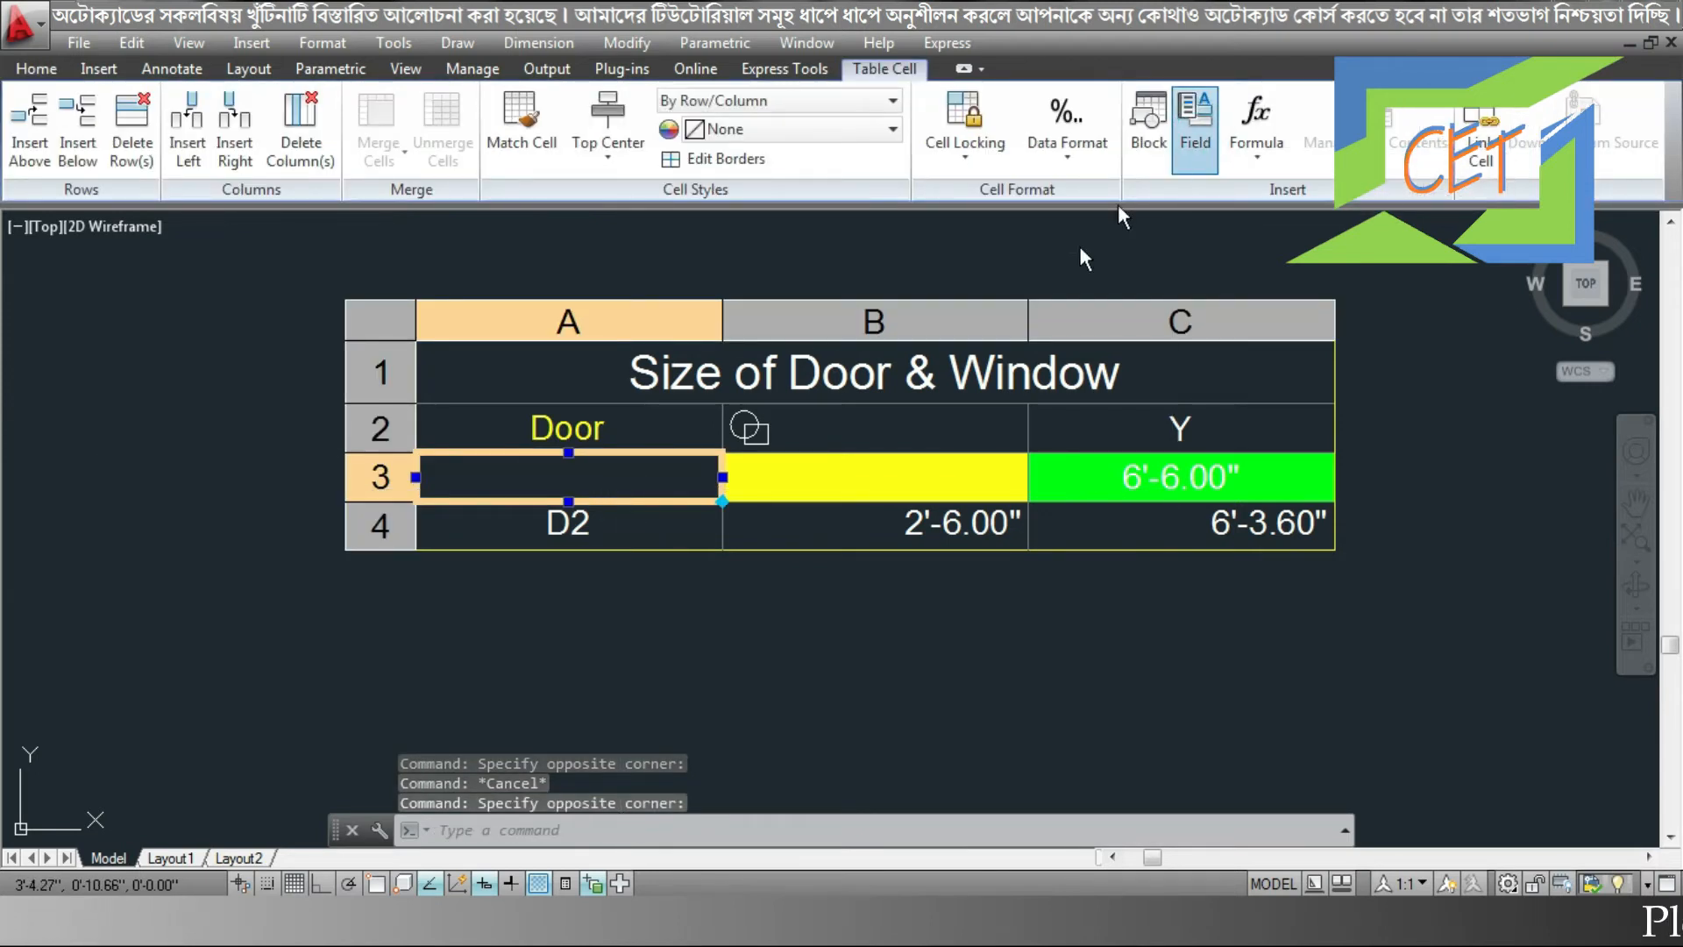
left_click(1196, 132)
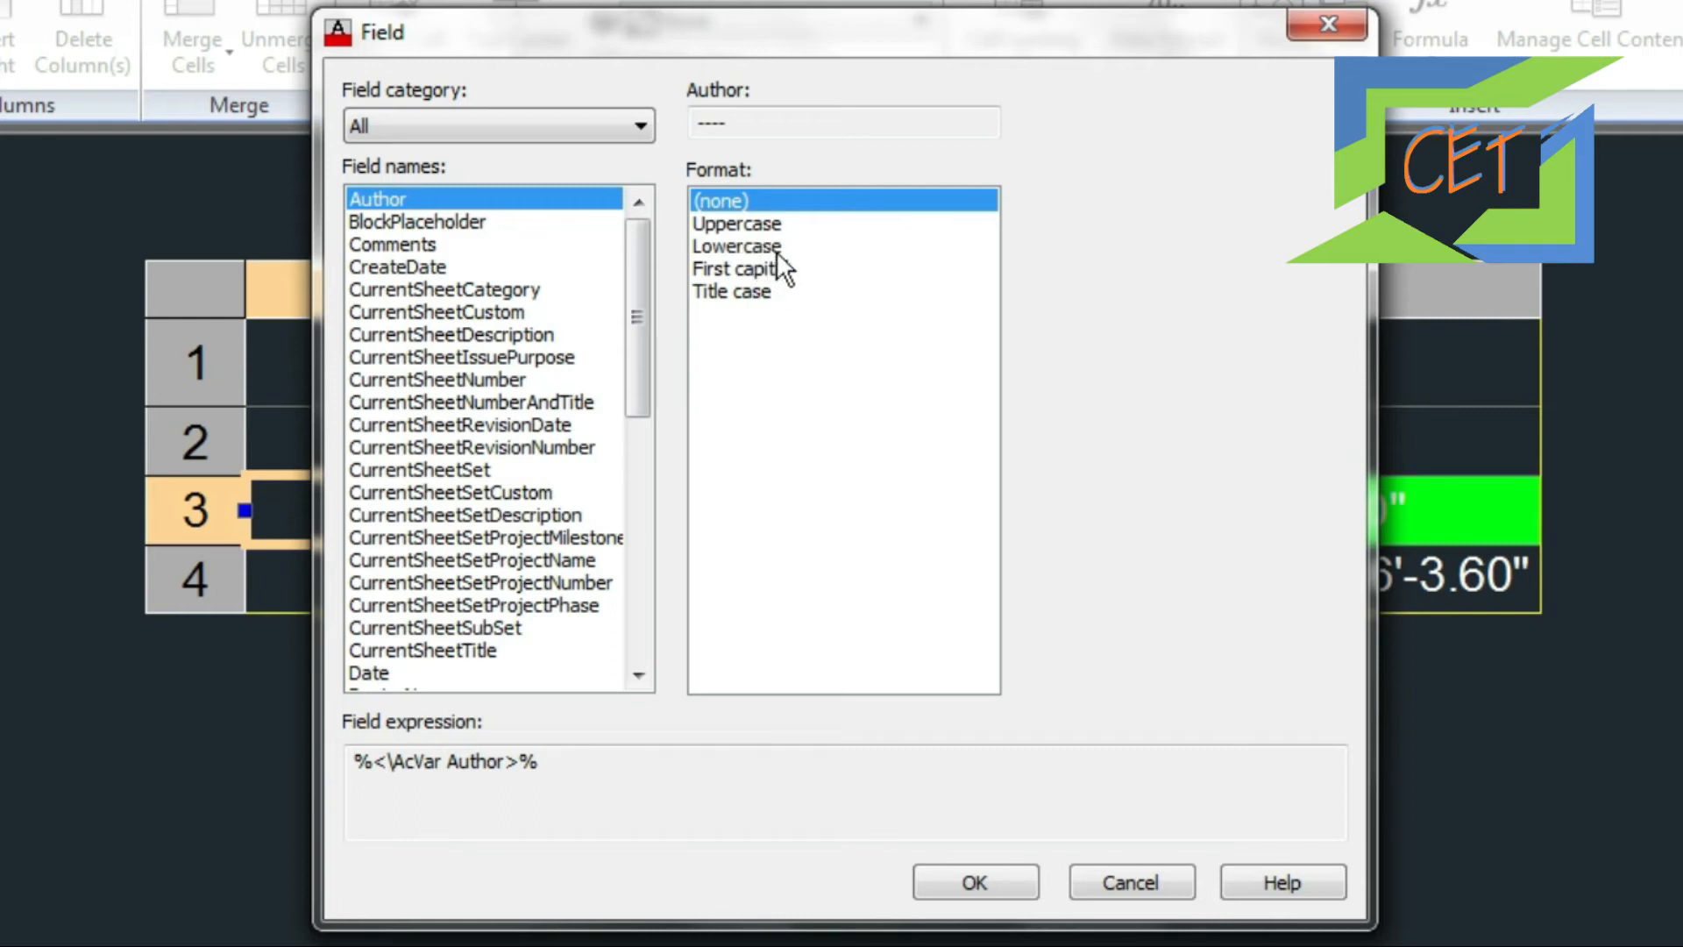
left_click(460, 447)
scroll(459, 449, "down", 2)
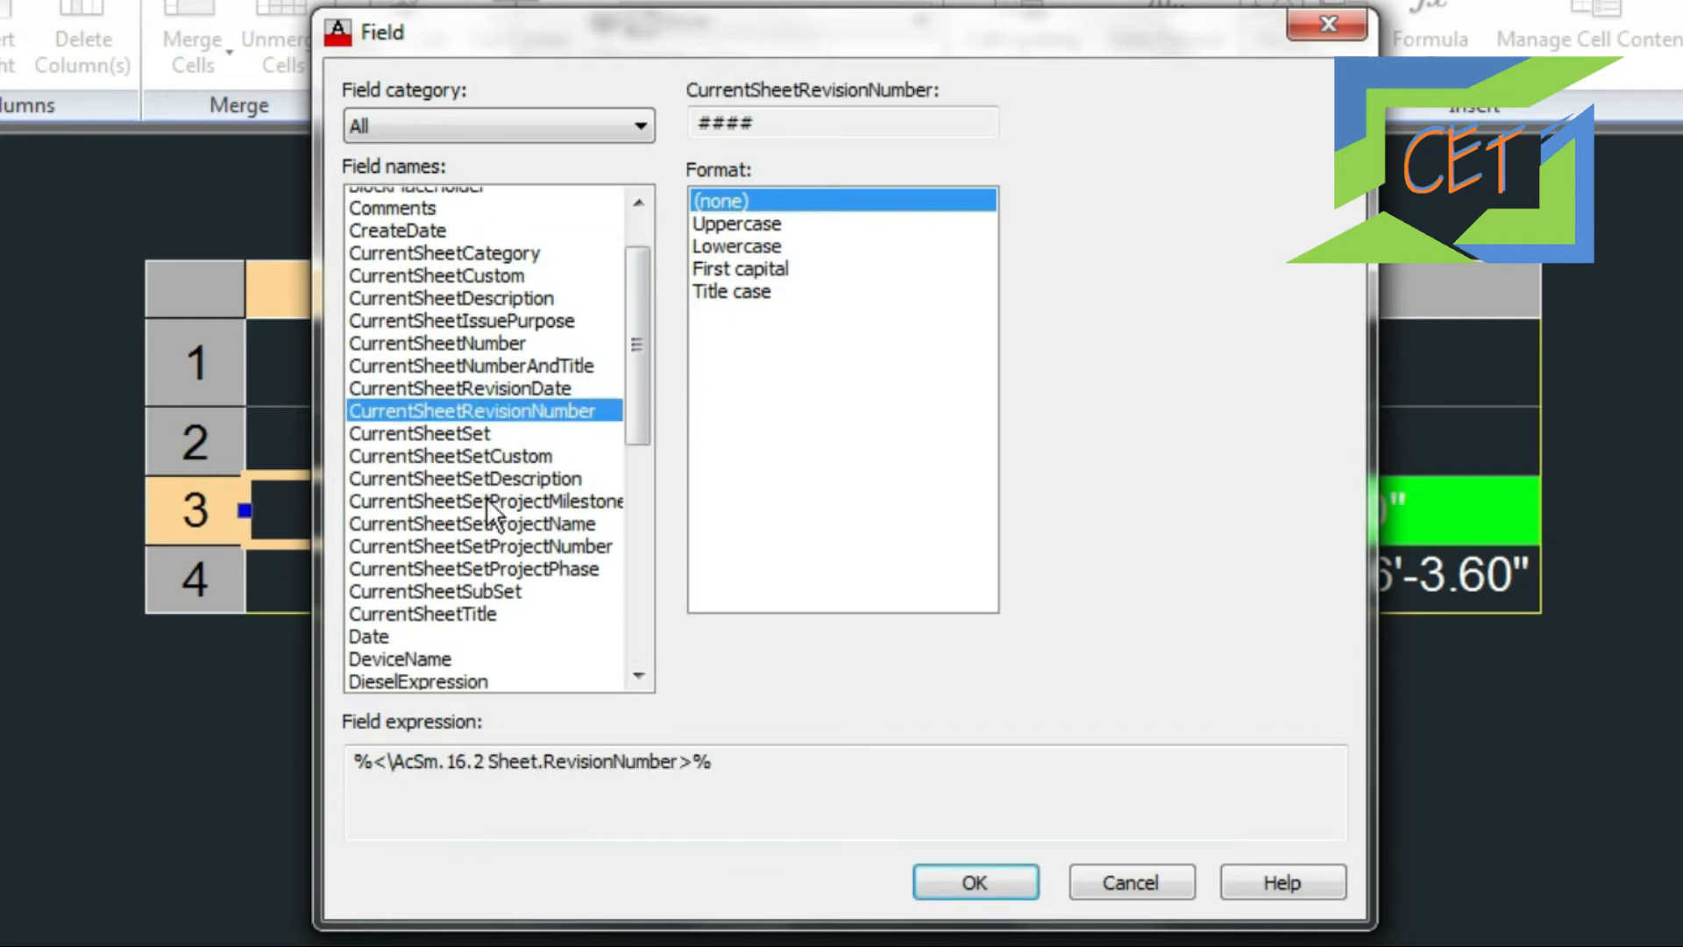
left_click(402, 538)
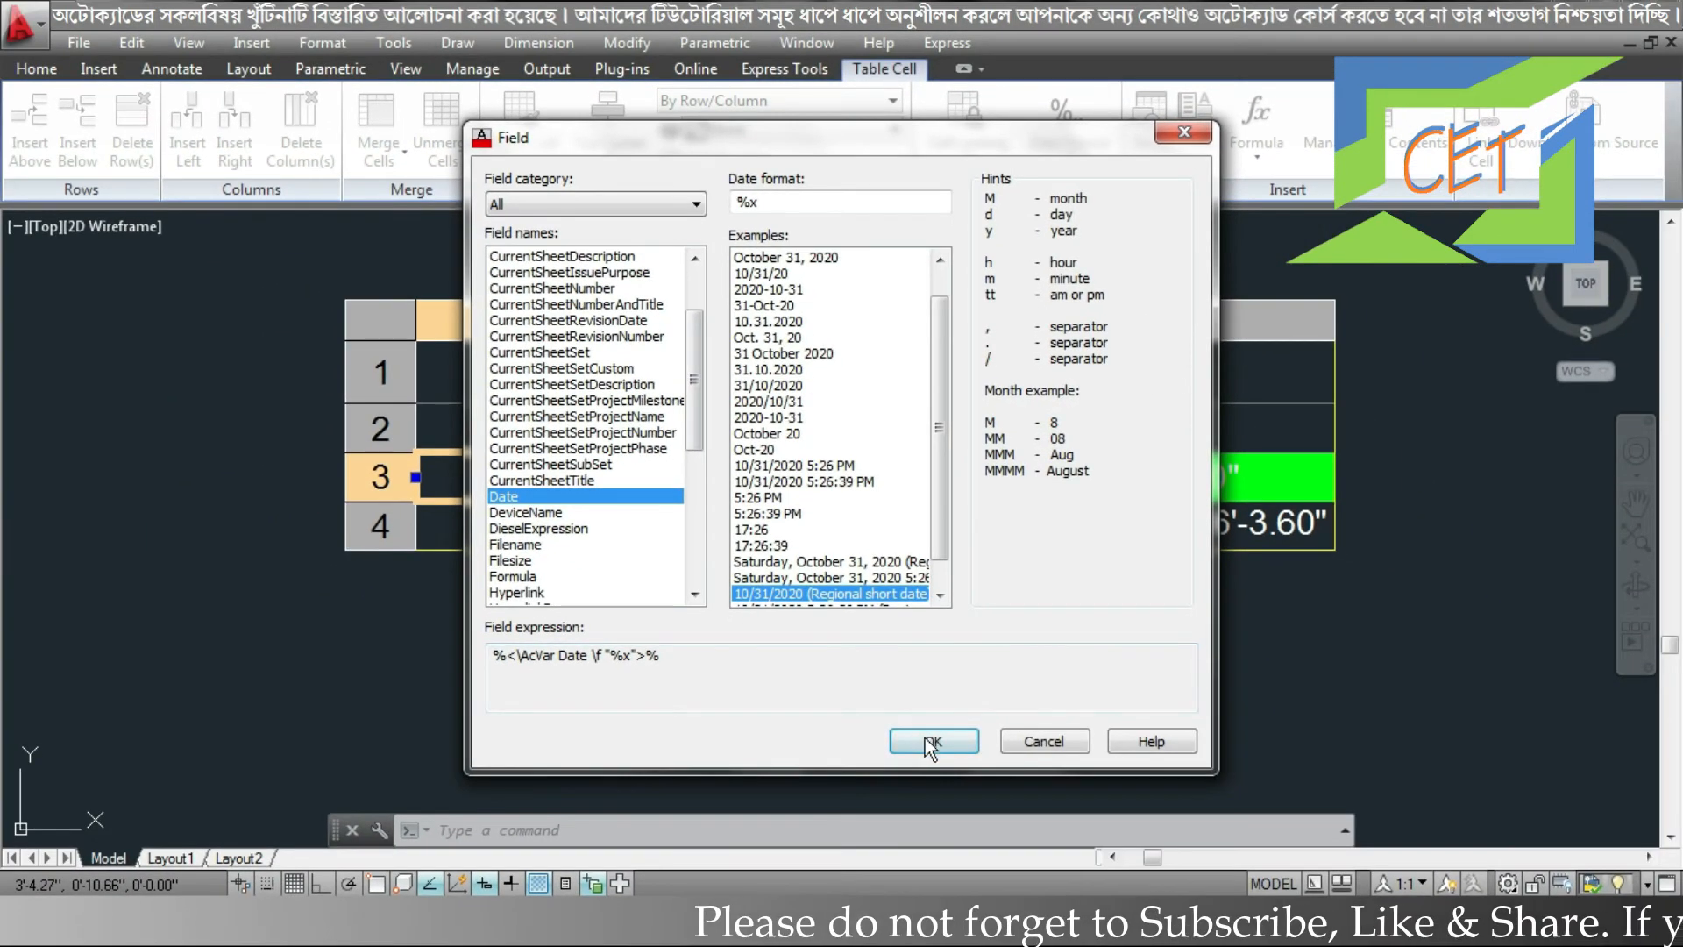
left_click(932, 741)
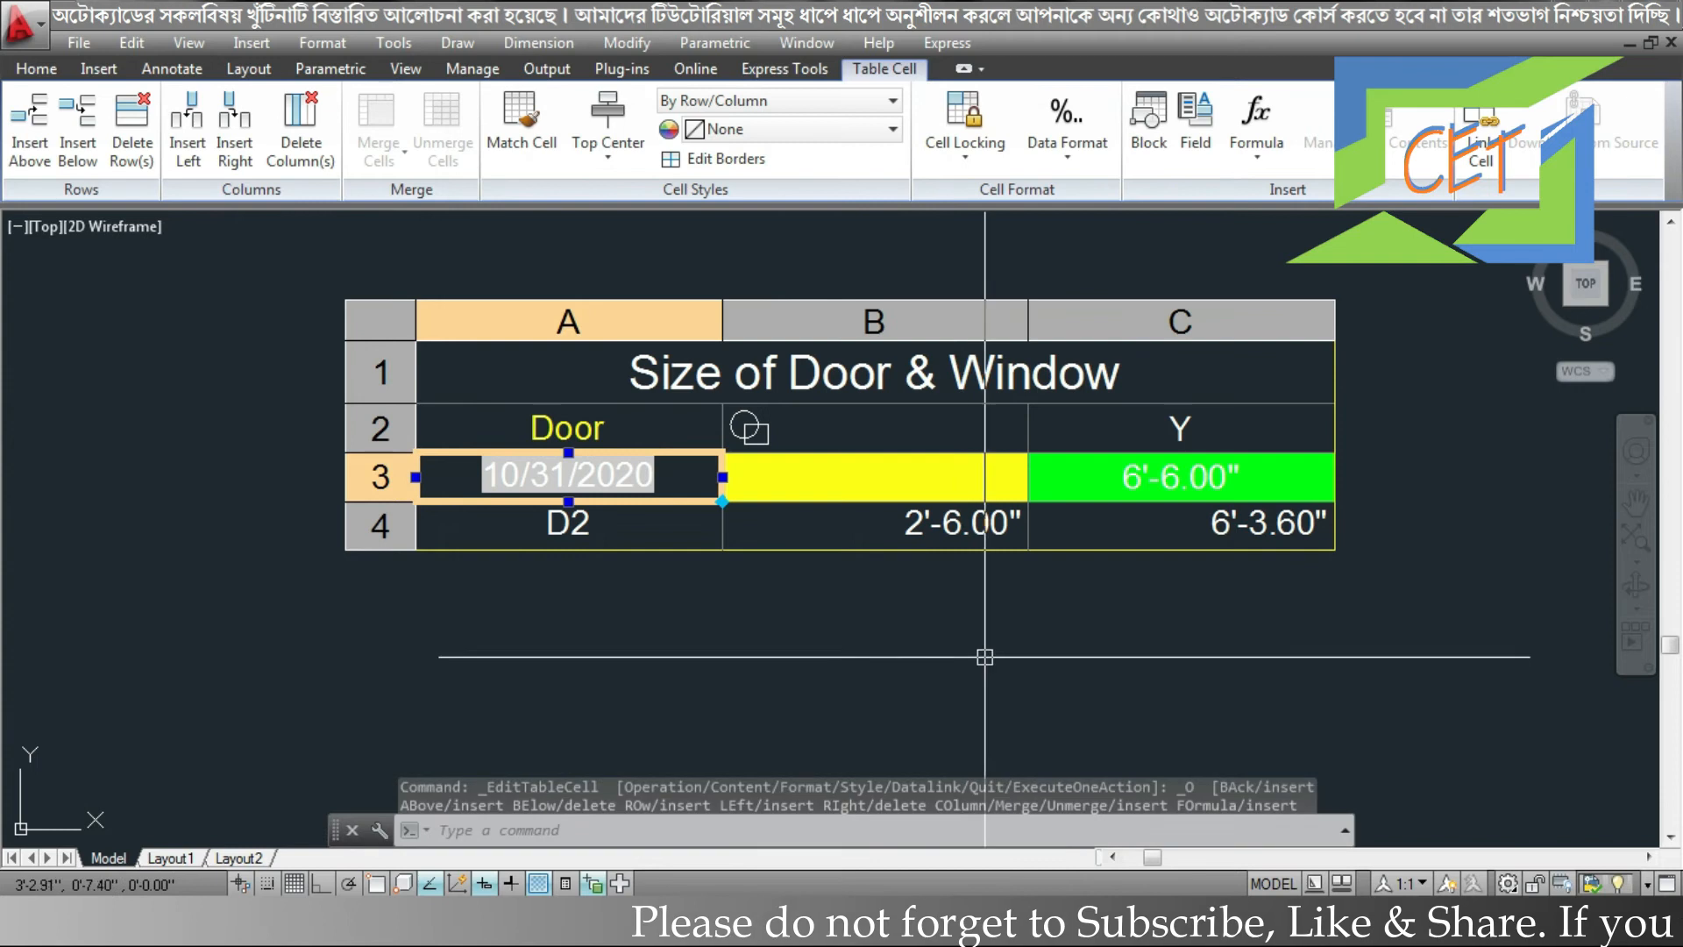
key("Escape")
left_click(651, 487)
key("Escape")
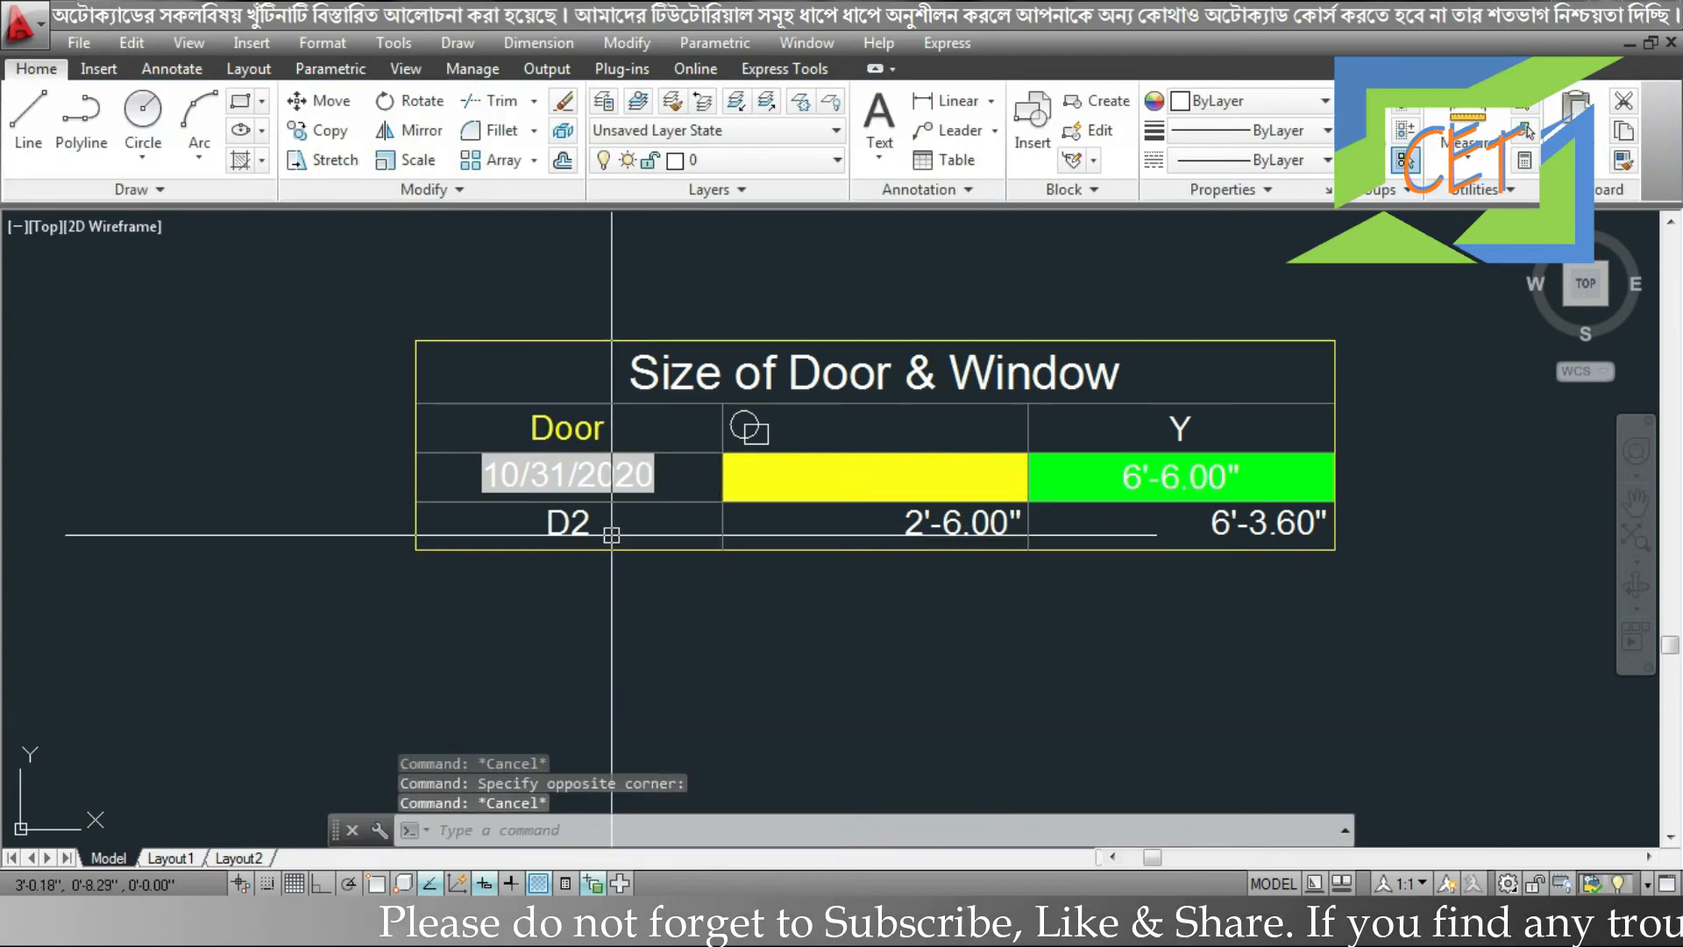
View the formula options for cell A4, and insert a new row below row 4.
left_click(612, 532)
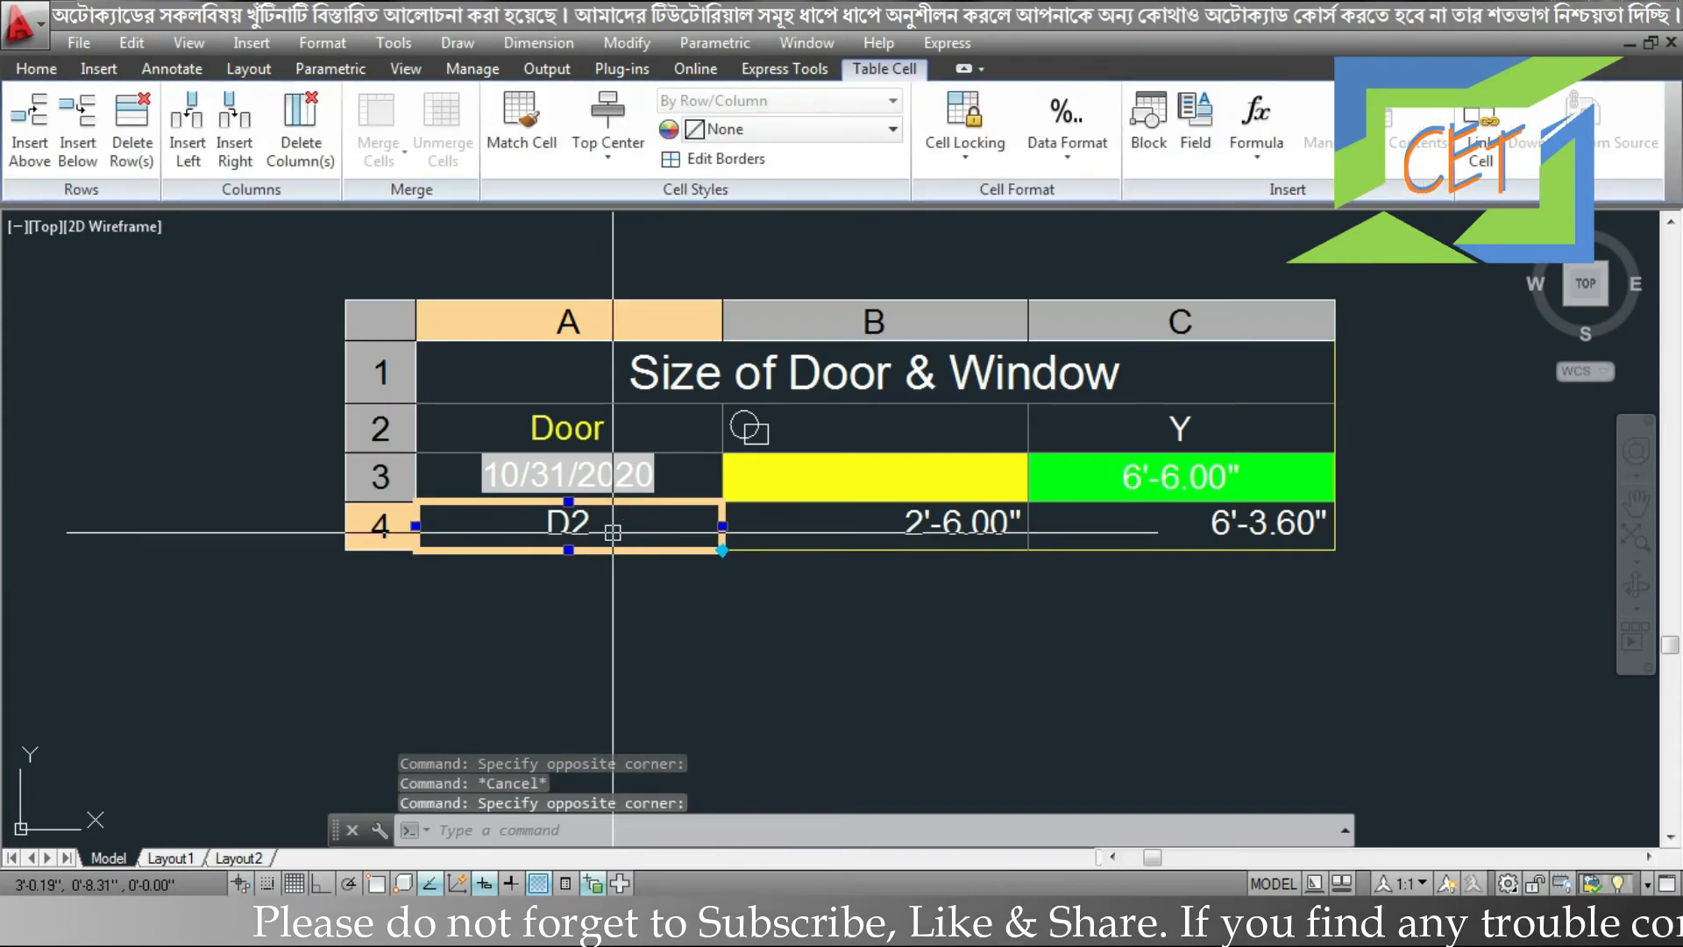
left_click(1256, 147)
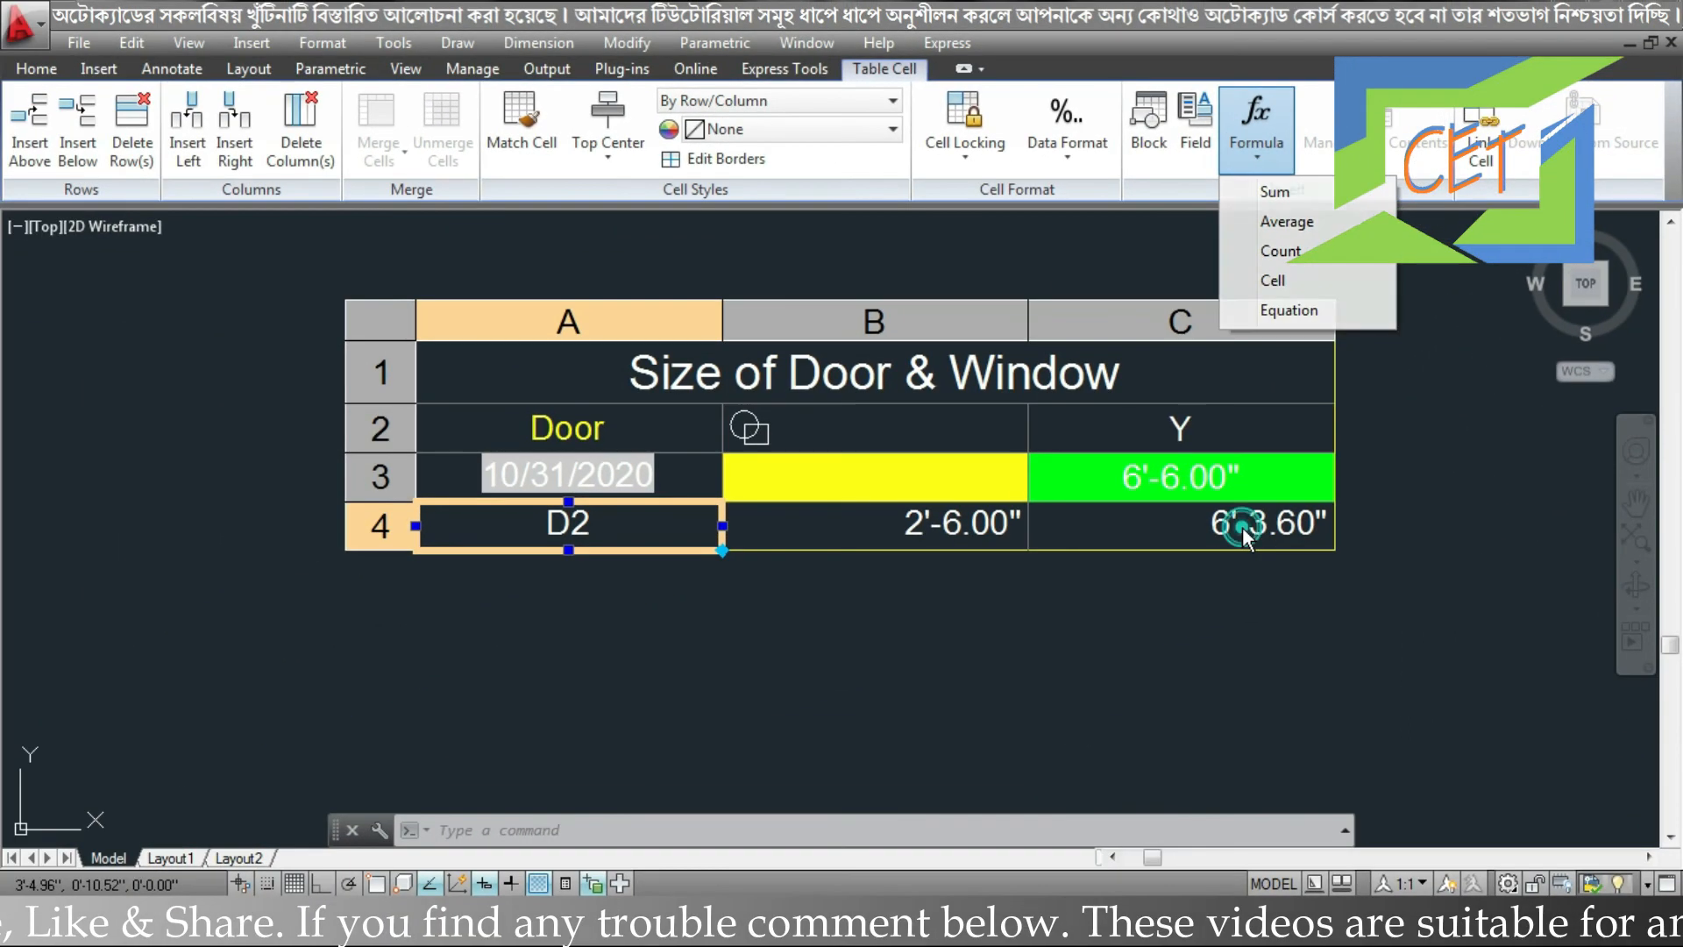
left_click(1243, 528)
left_click(1242, 525)
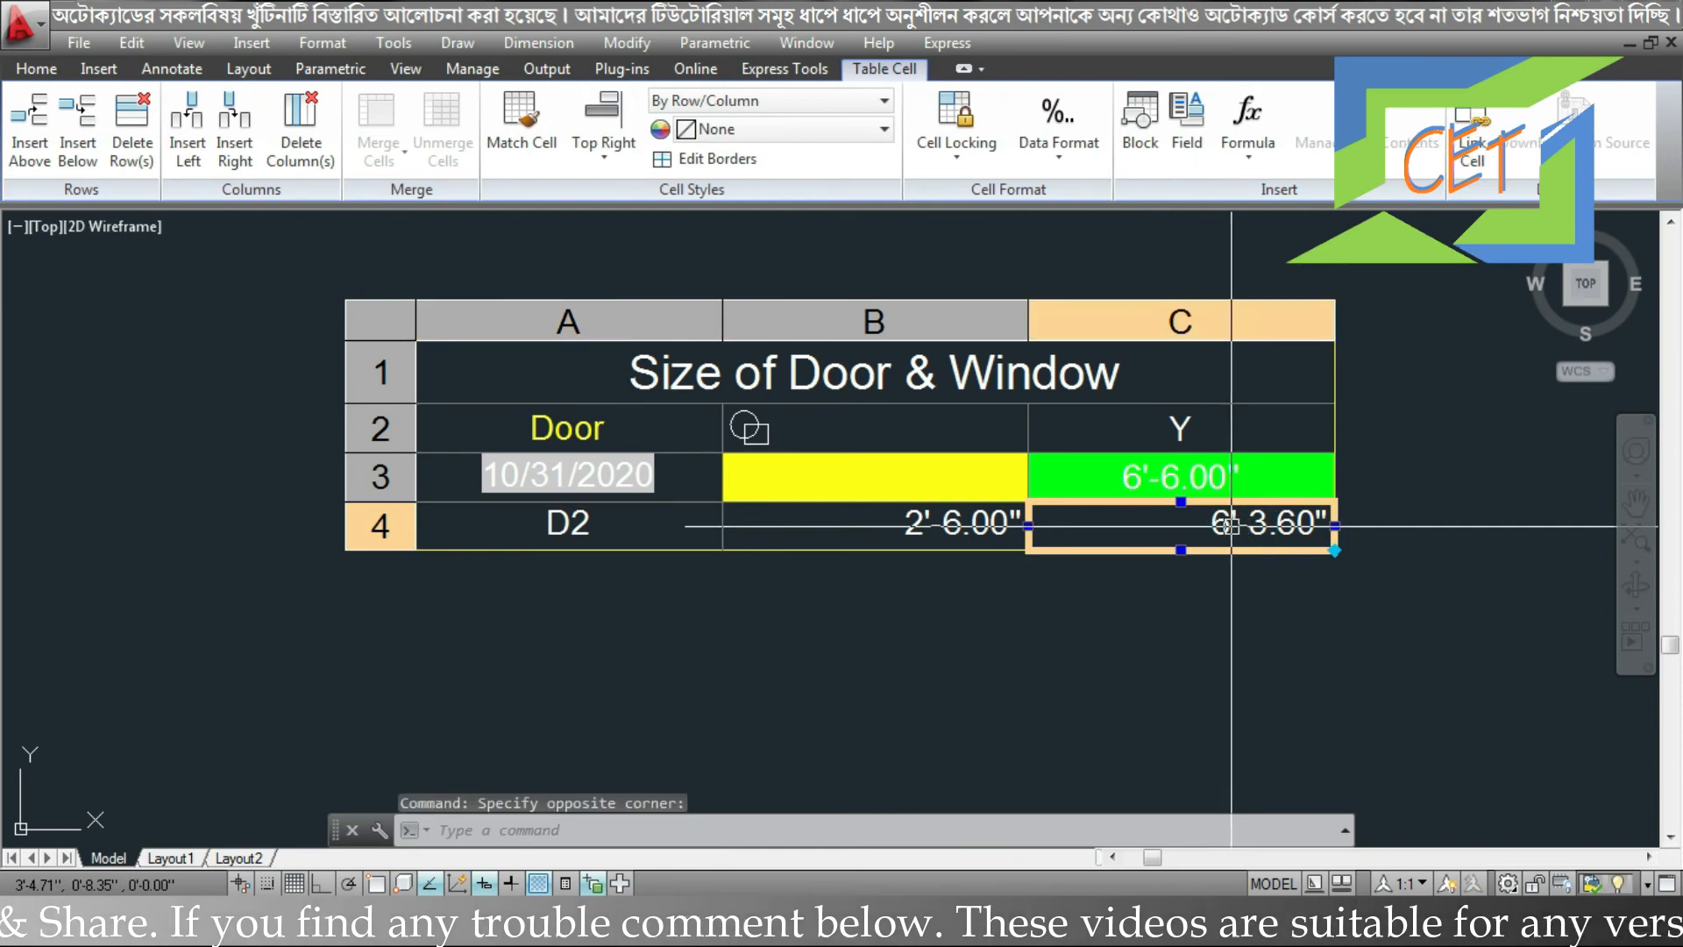
left_click(87, 128)
Enter the formula =Sum(C3:C4) in cell C5.
left_click(1188, 581)
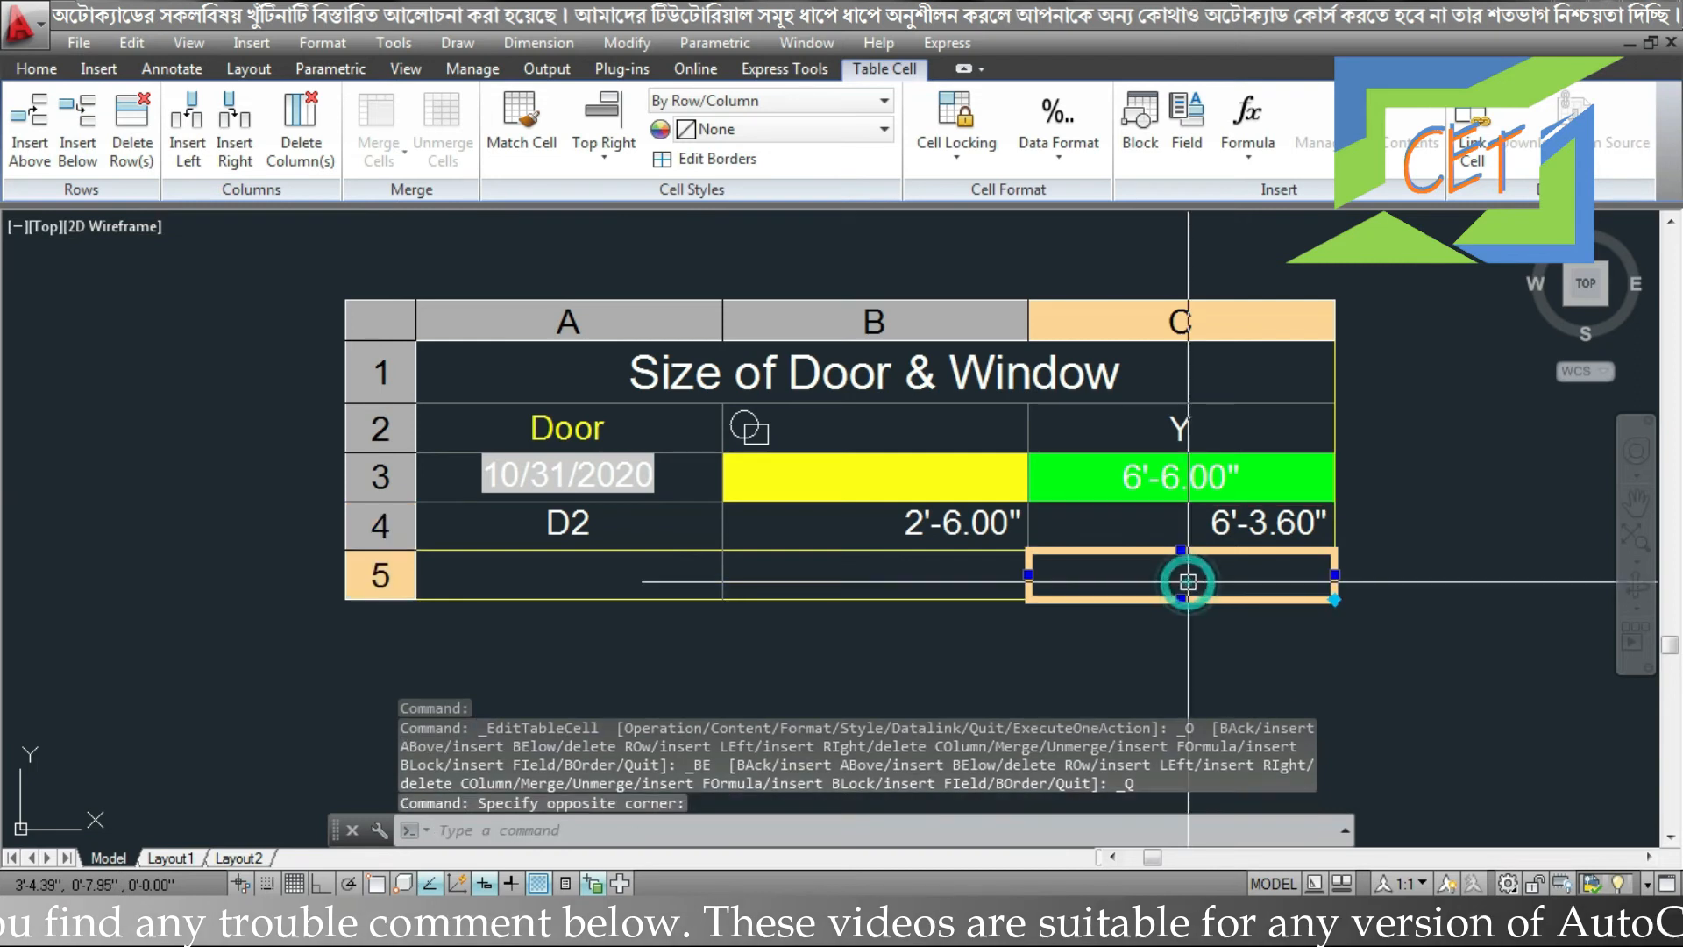
double_click(1187, 581)
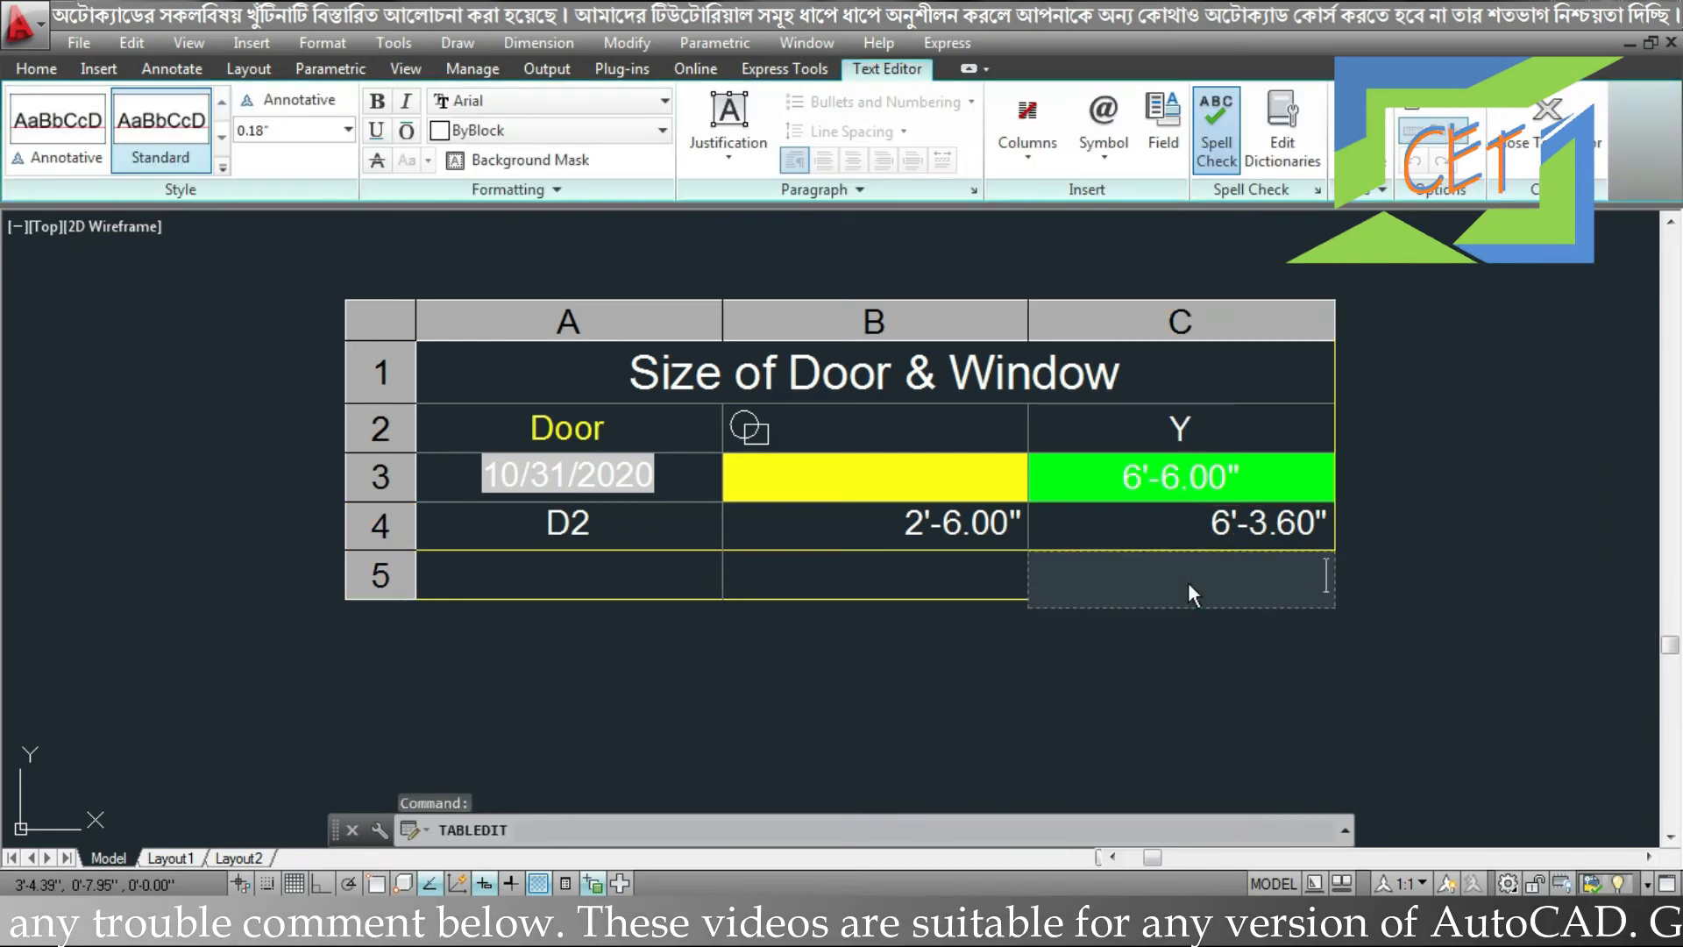
type("=Su")
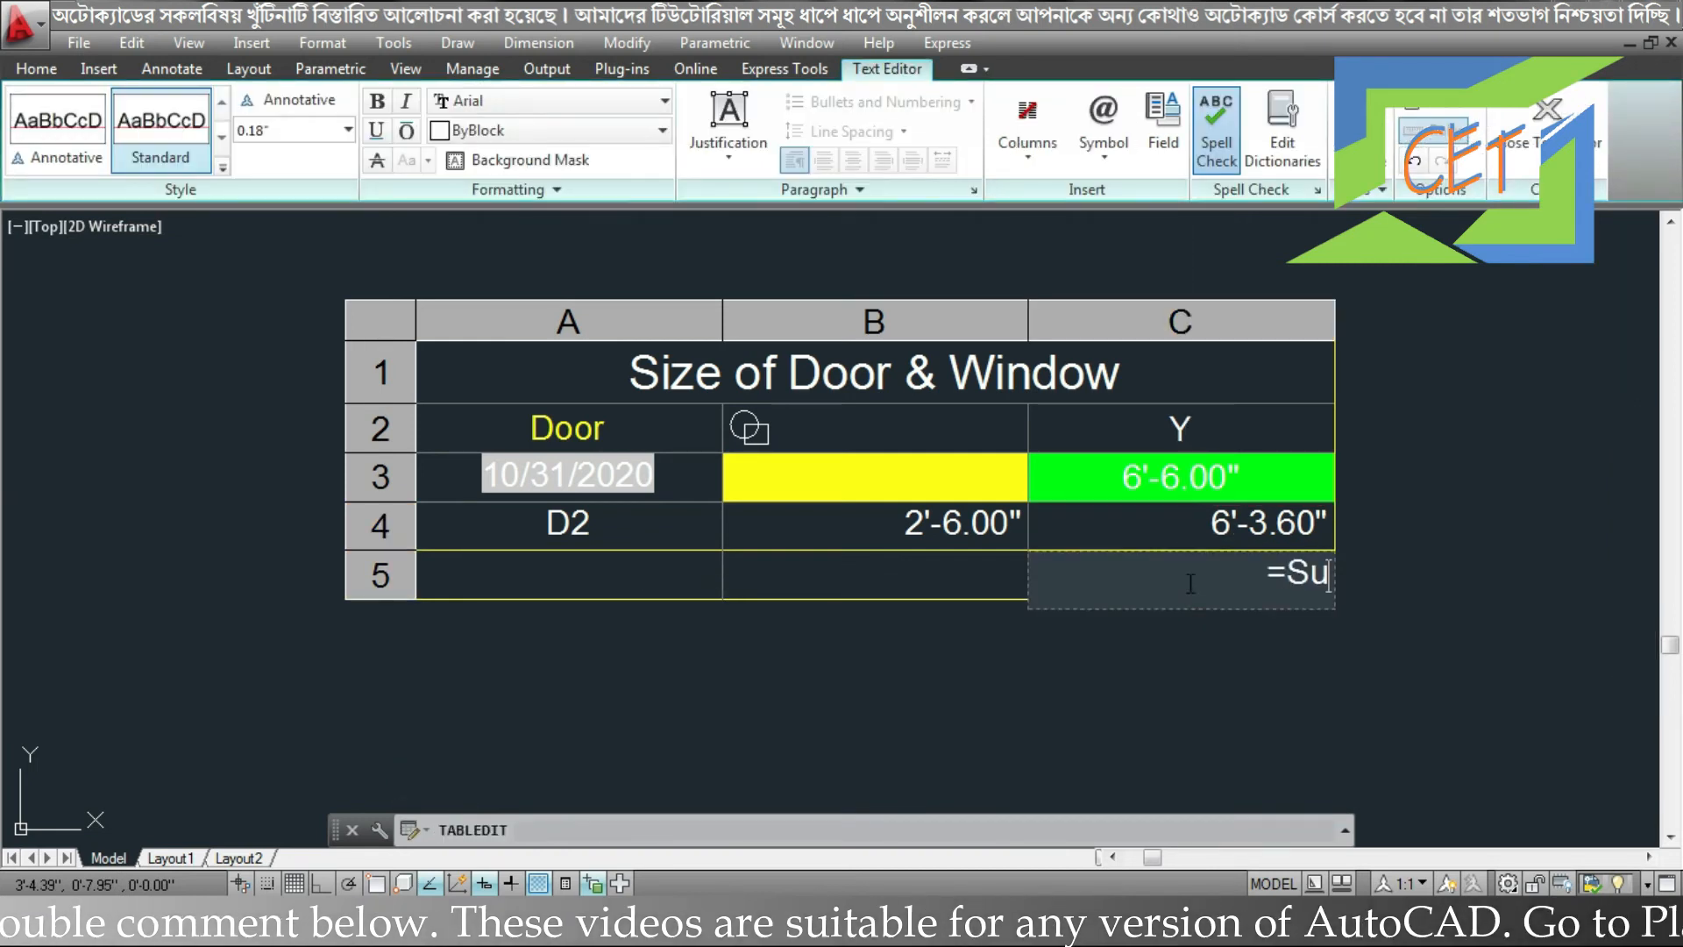
type("m(")
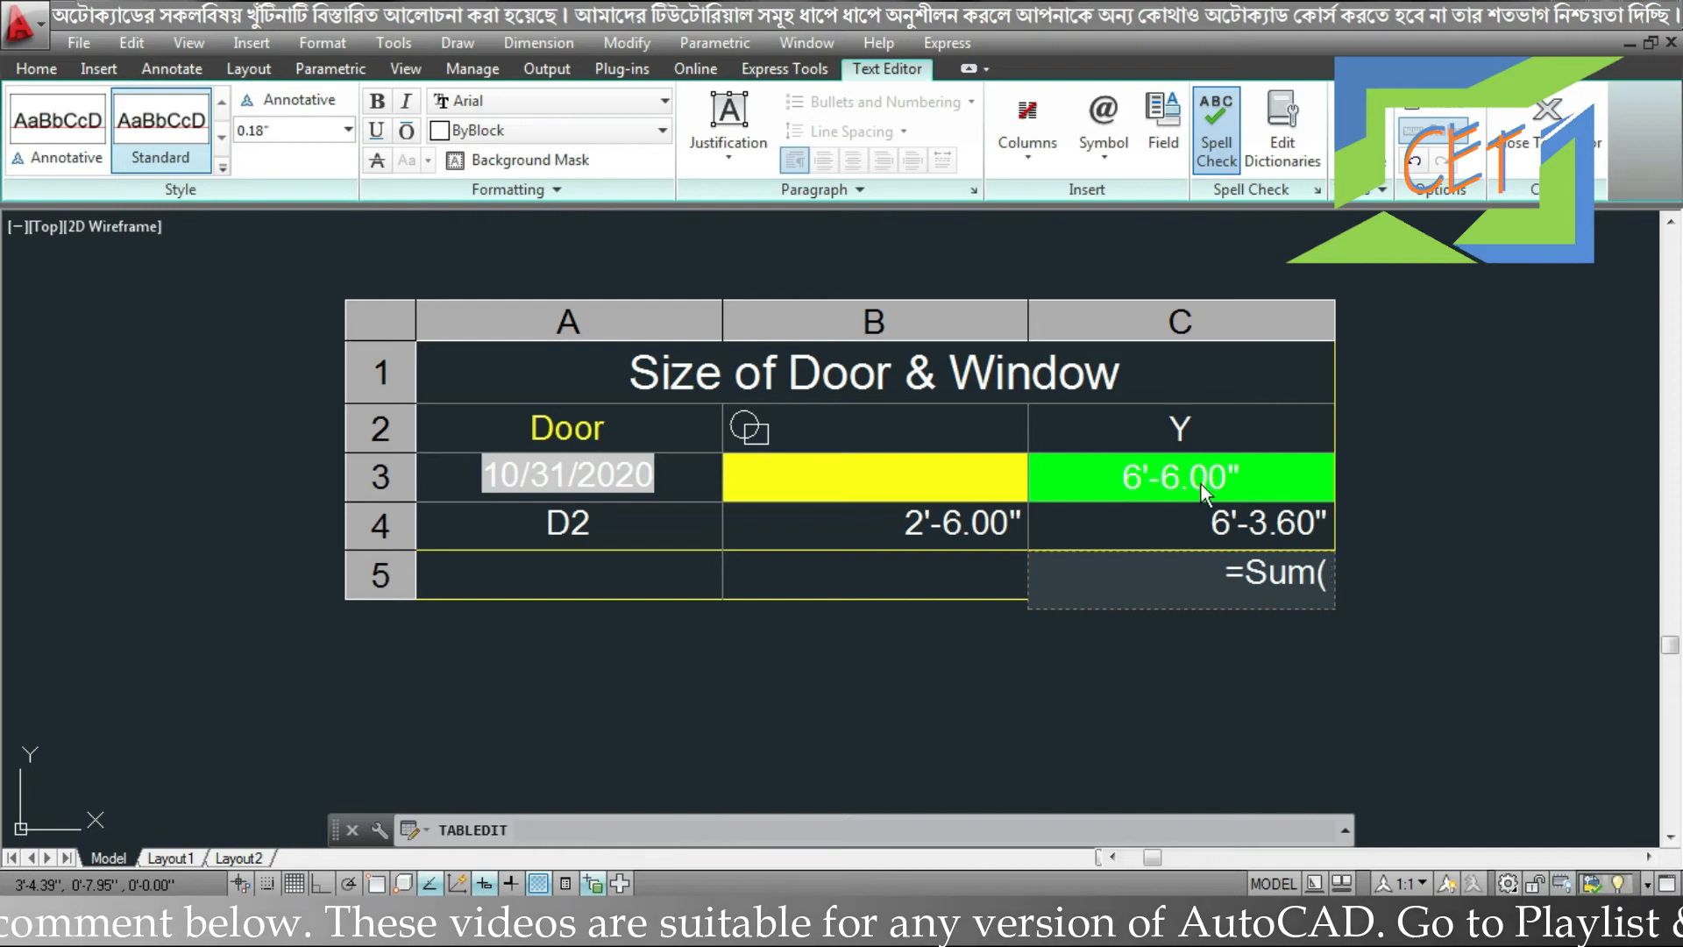
type("C3")
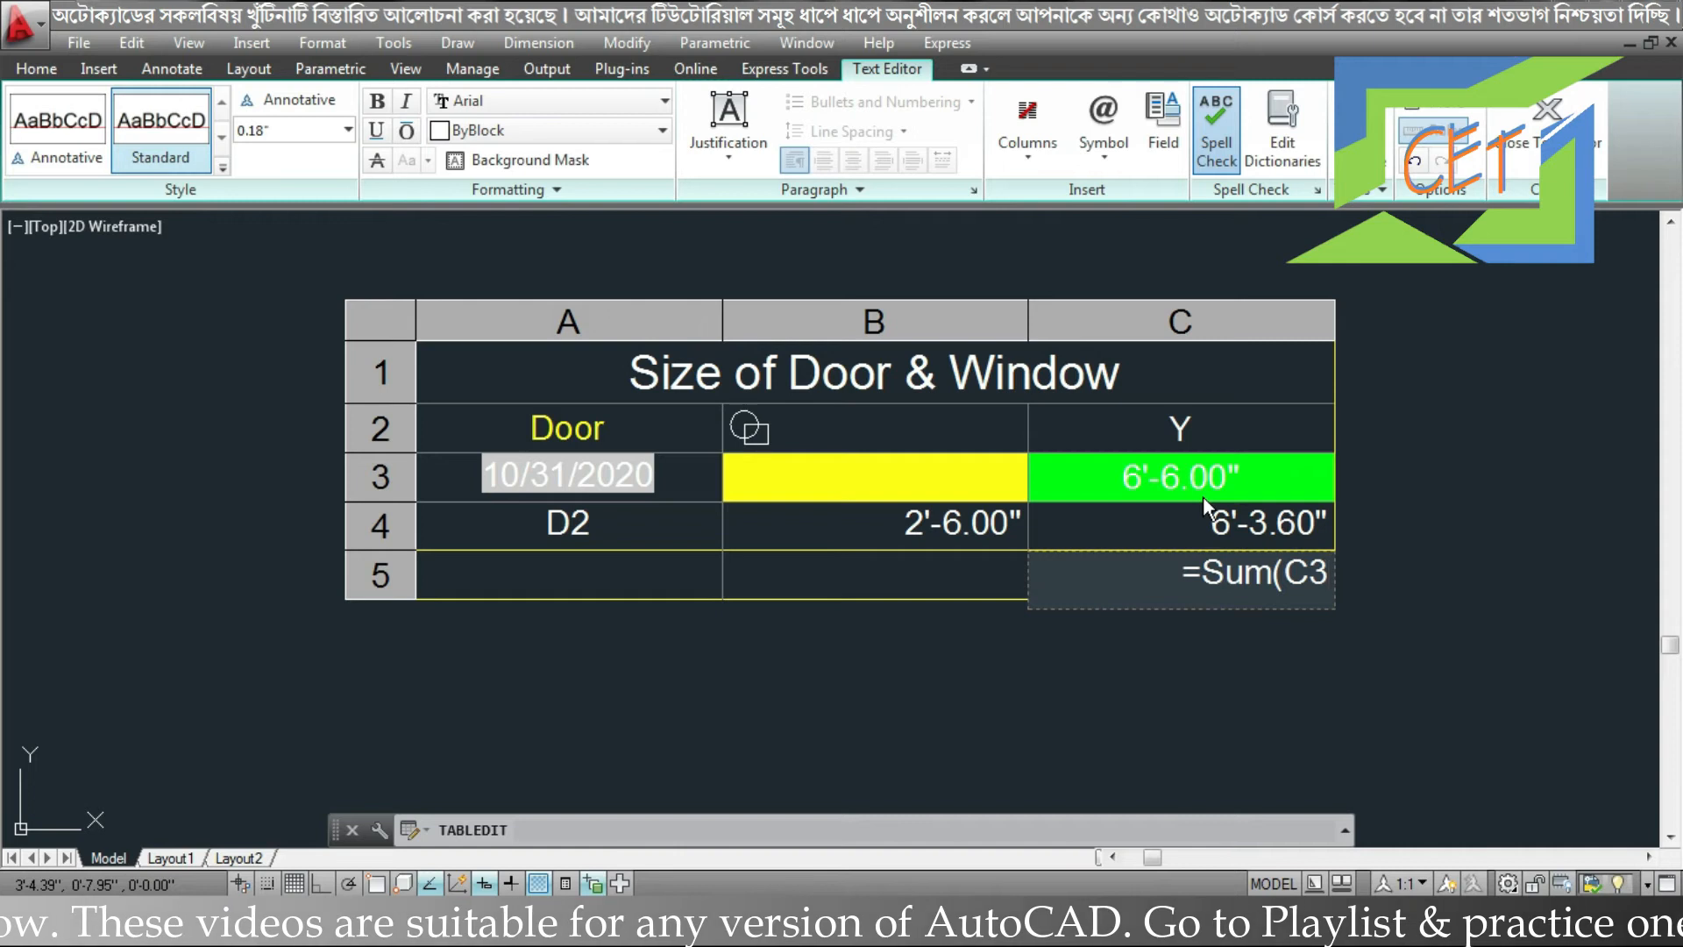
type(":")
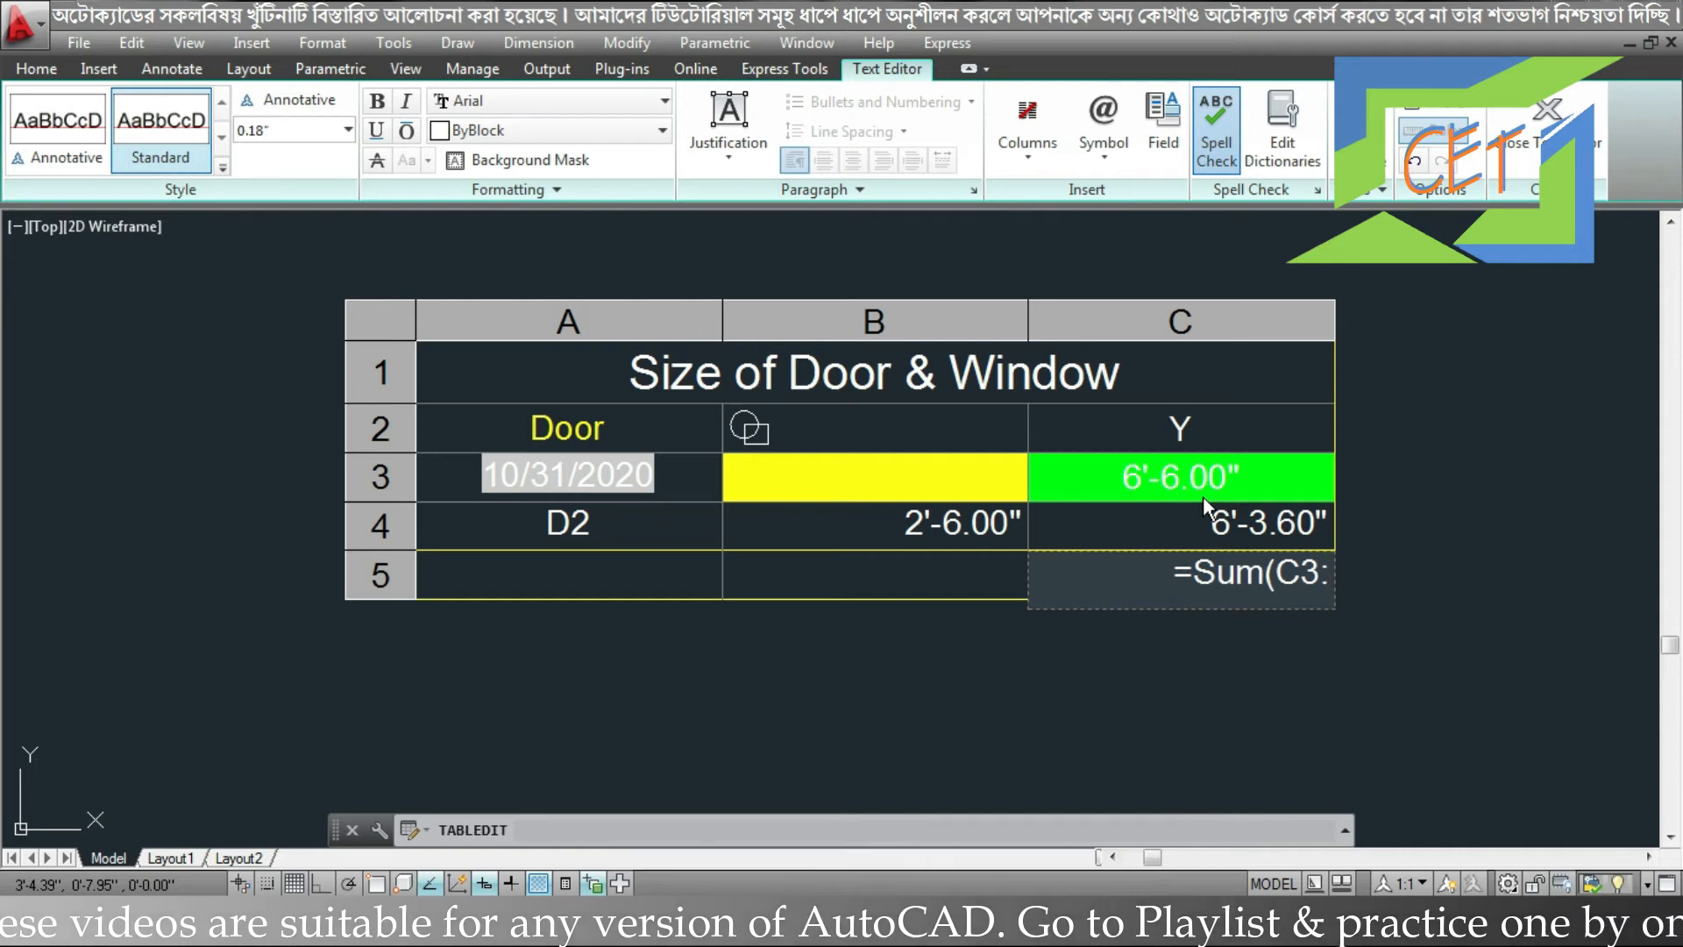
type("C4)")
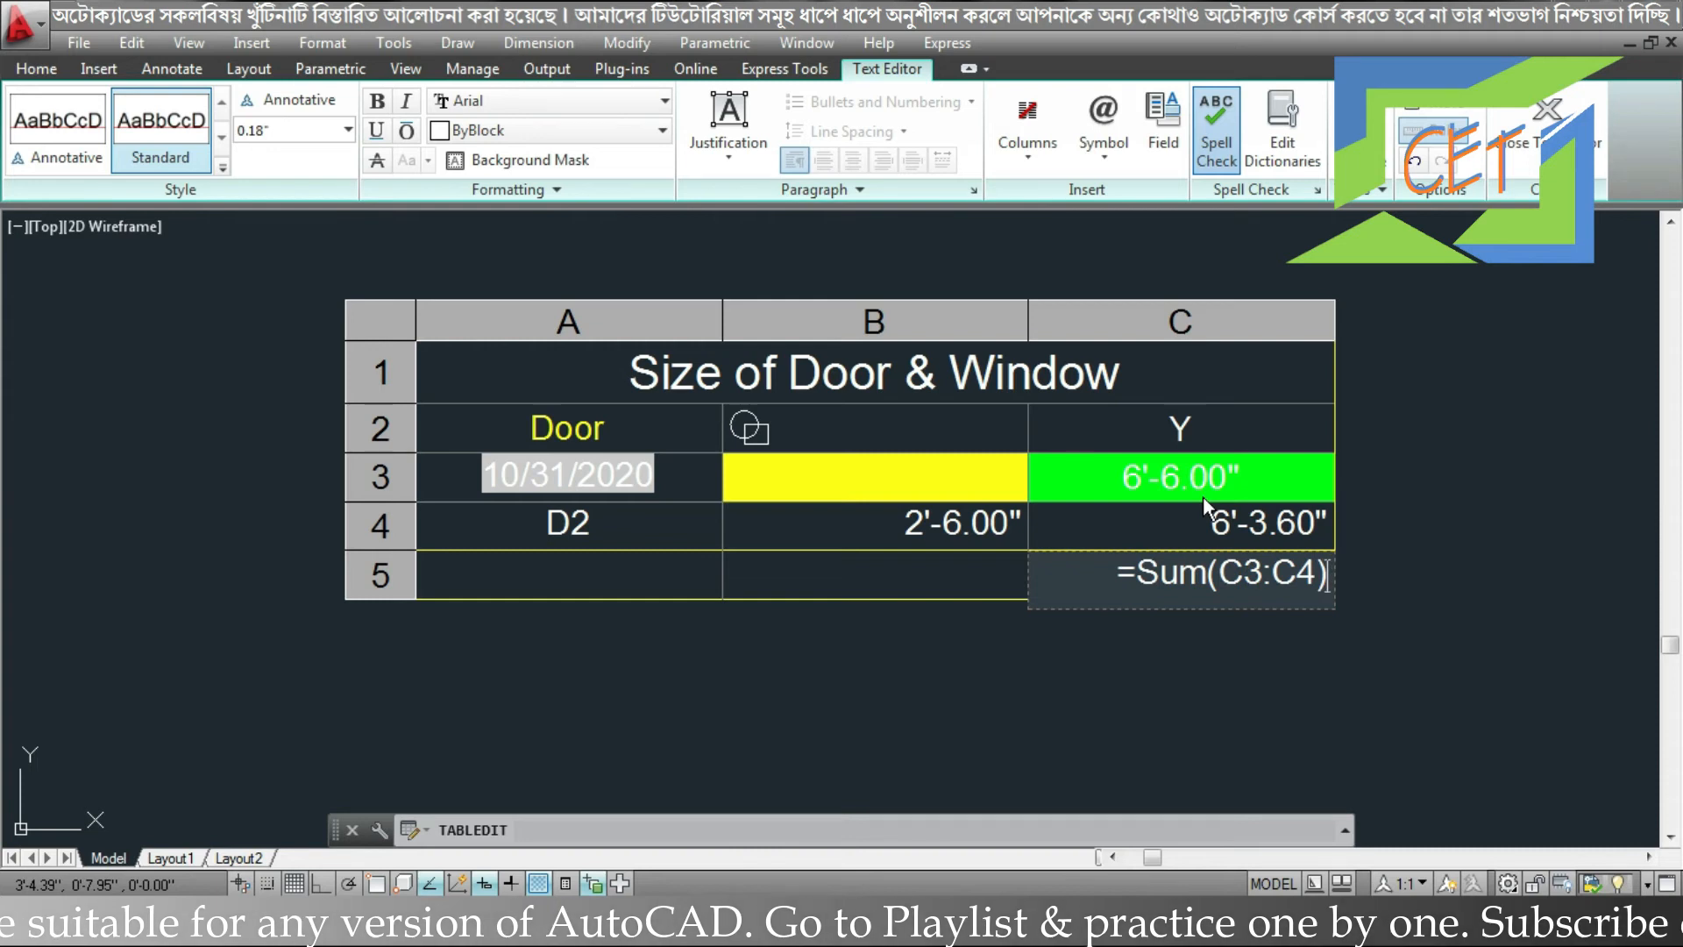
key("Return")
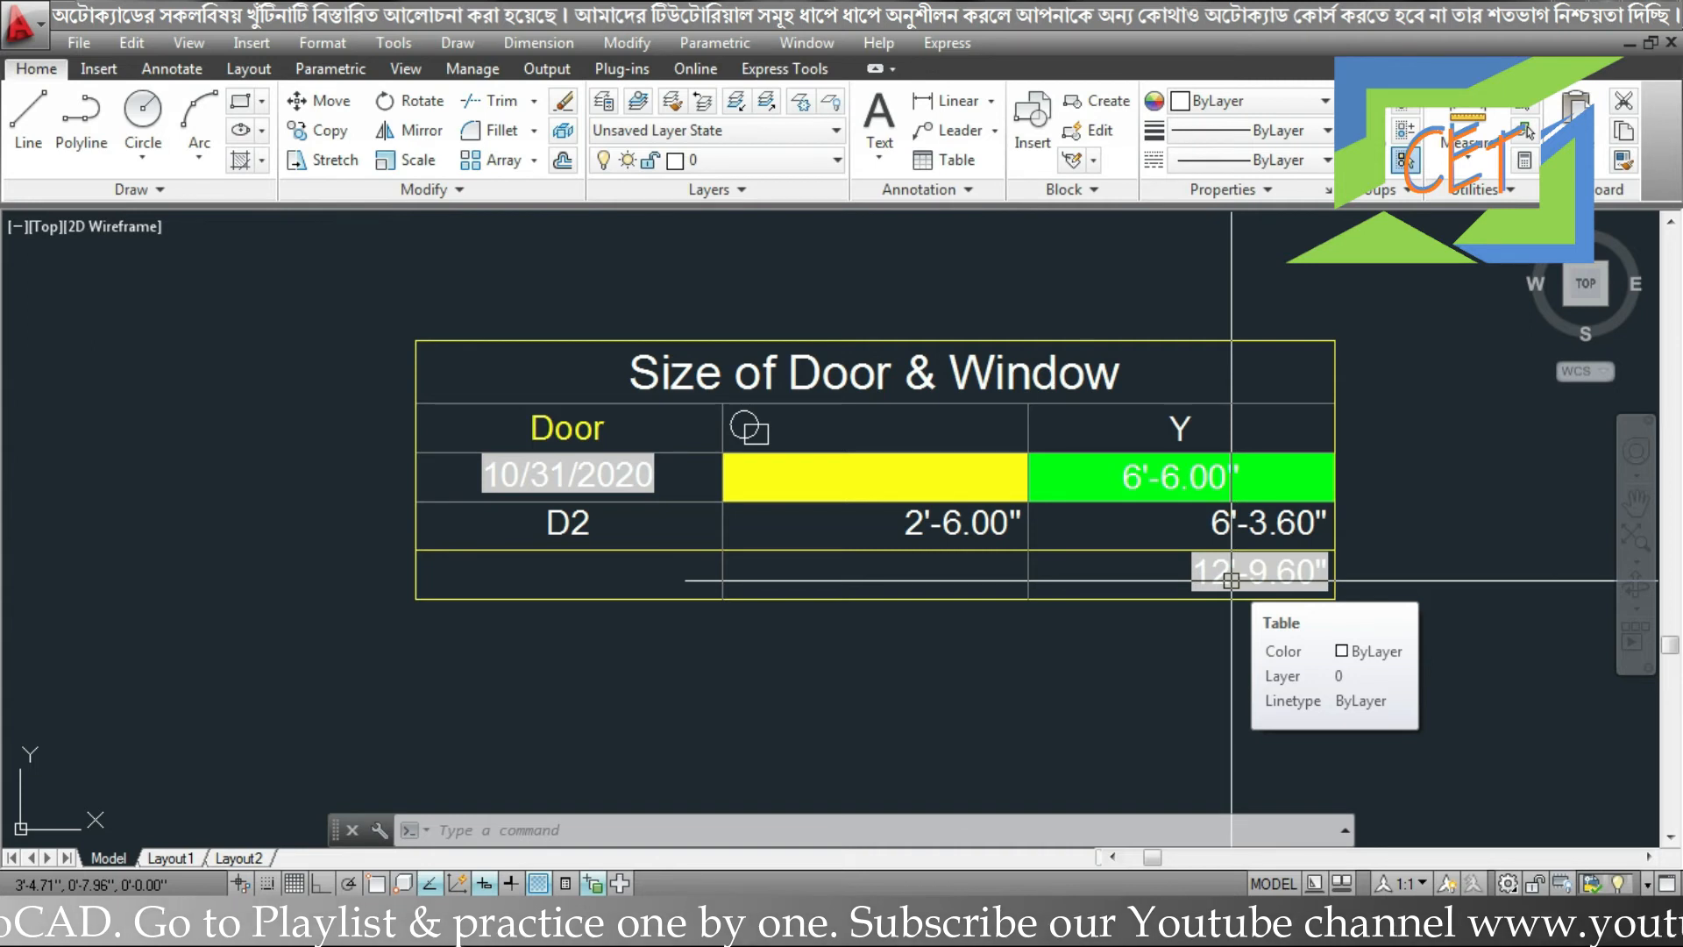
left_click(985, 580)
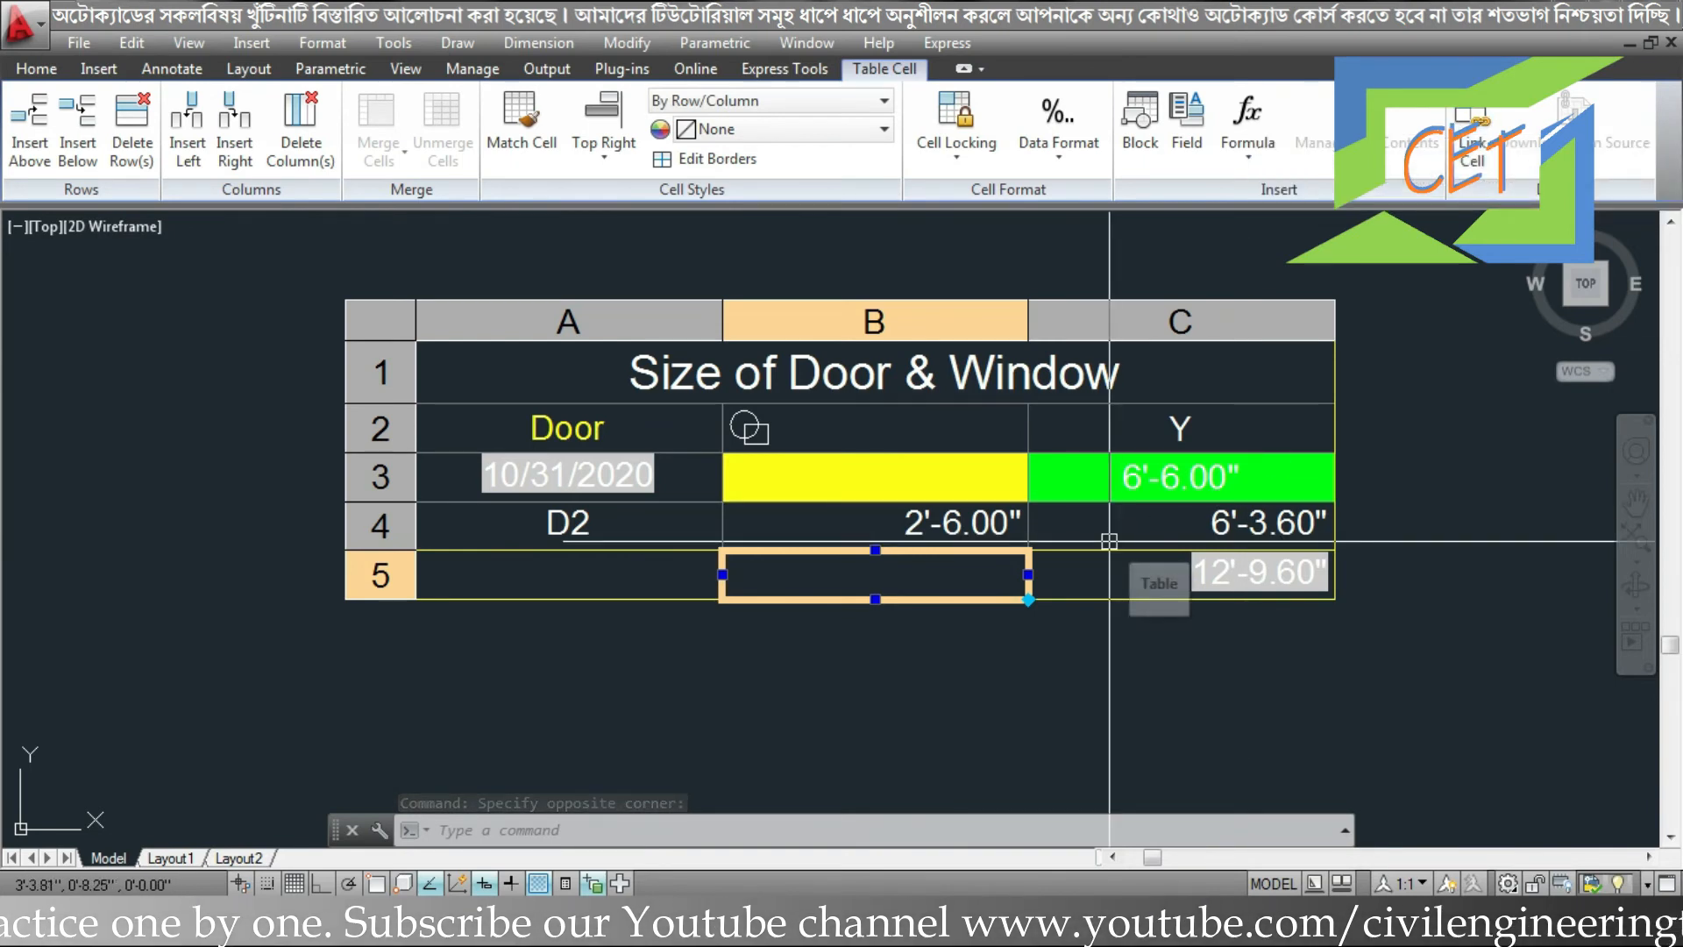
key("Escape")
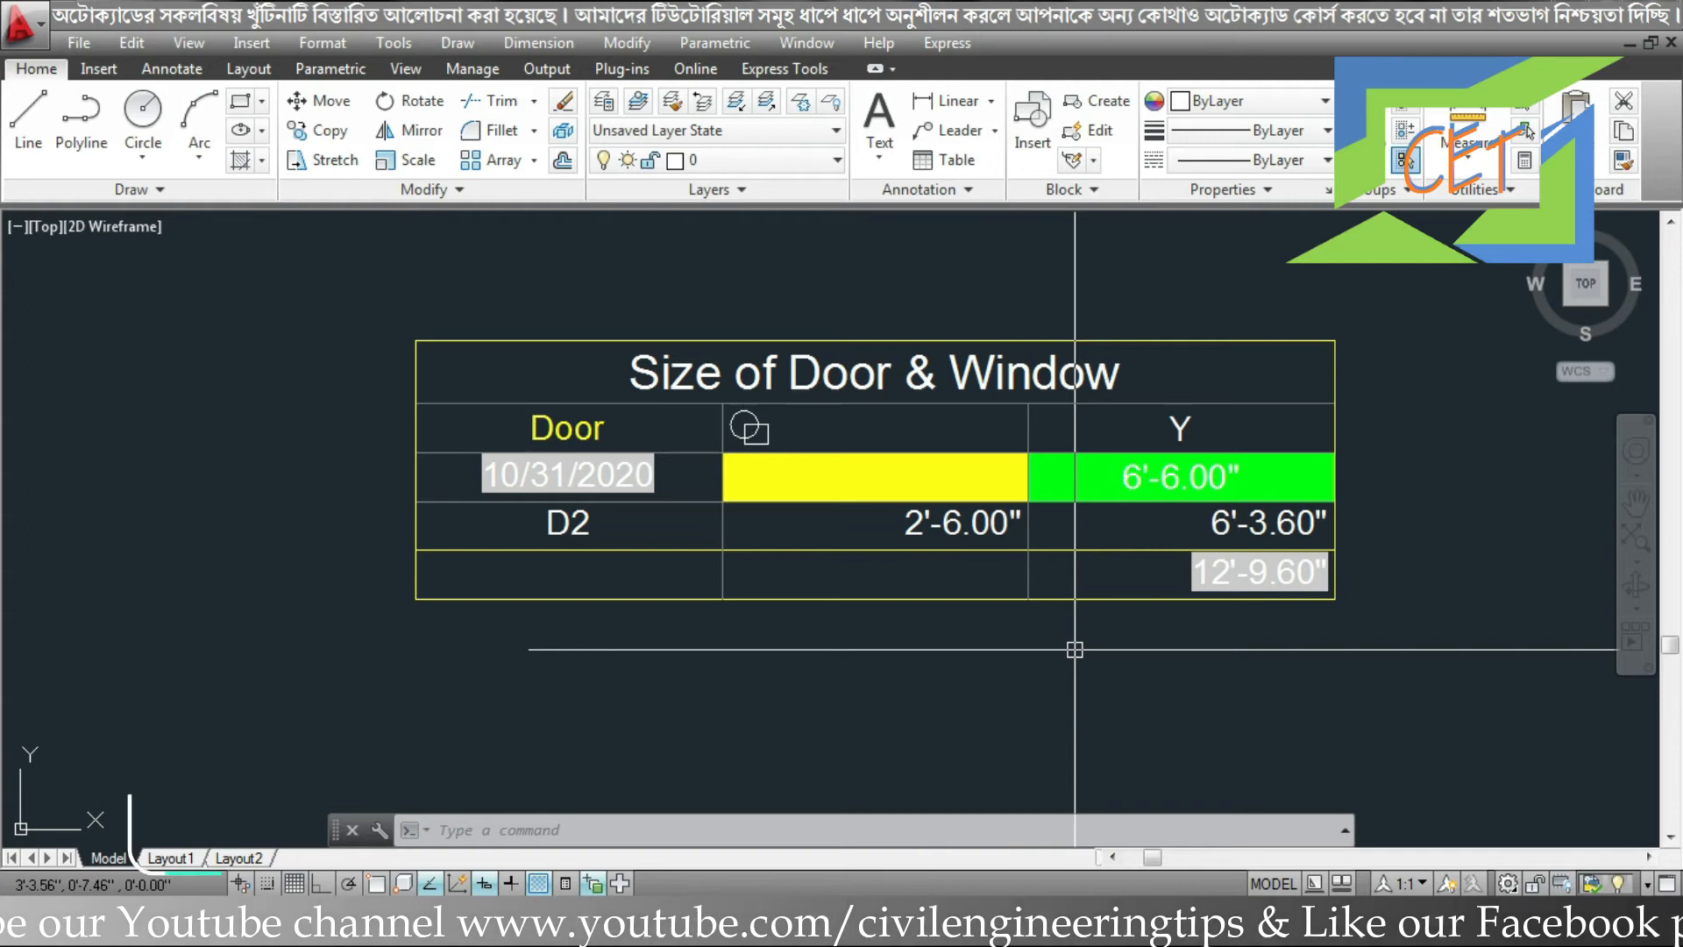
Start inserting a table from a data link, and create a new Excel data link named a.
type("tb")
key("Return")
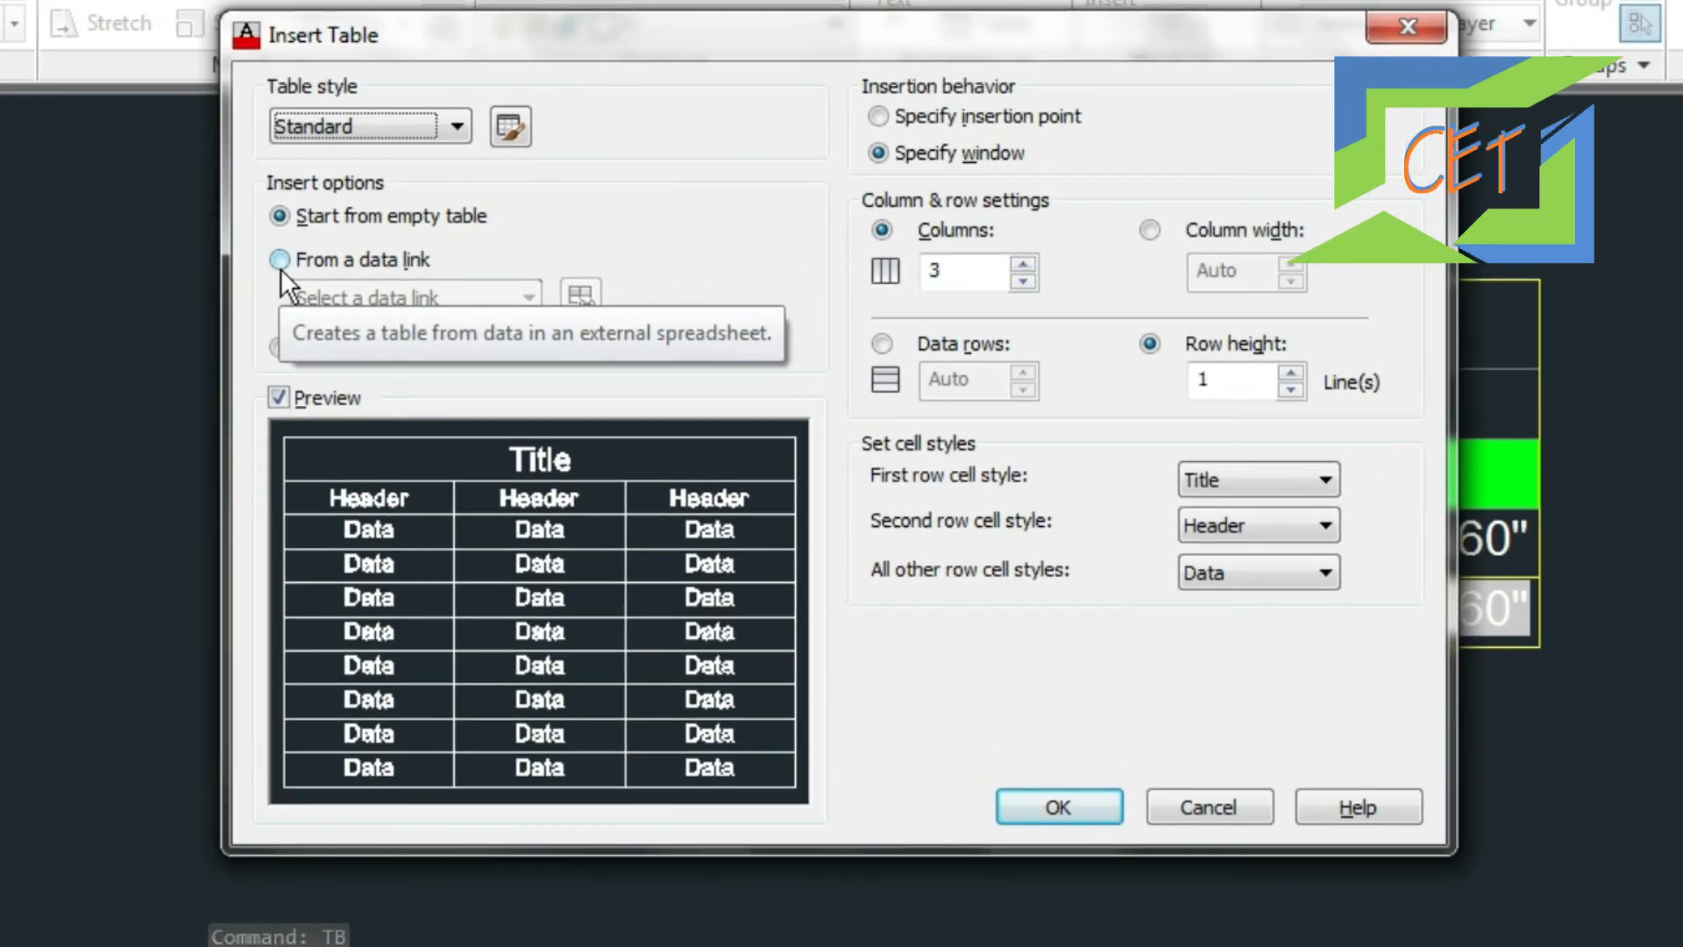
left_click(280, 268)
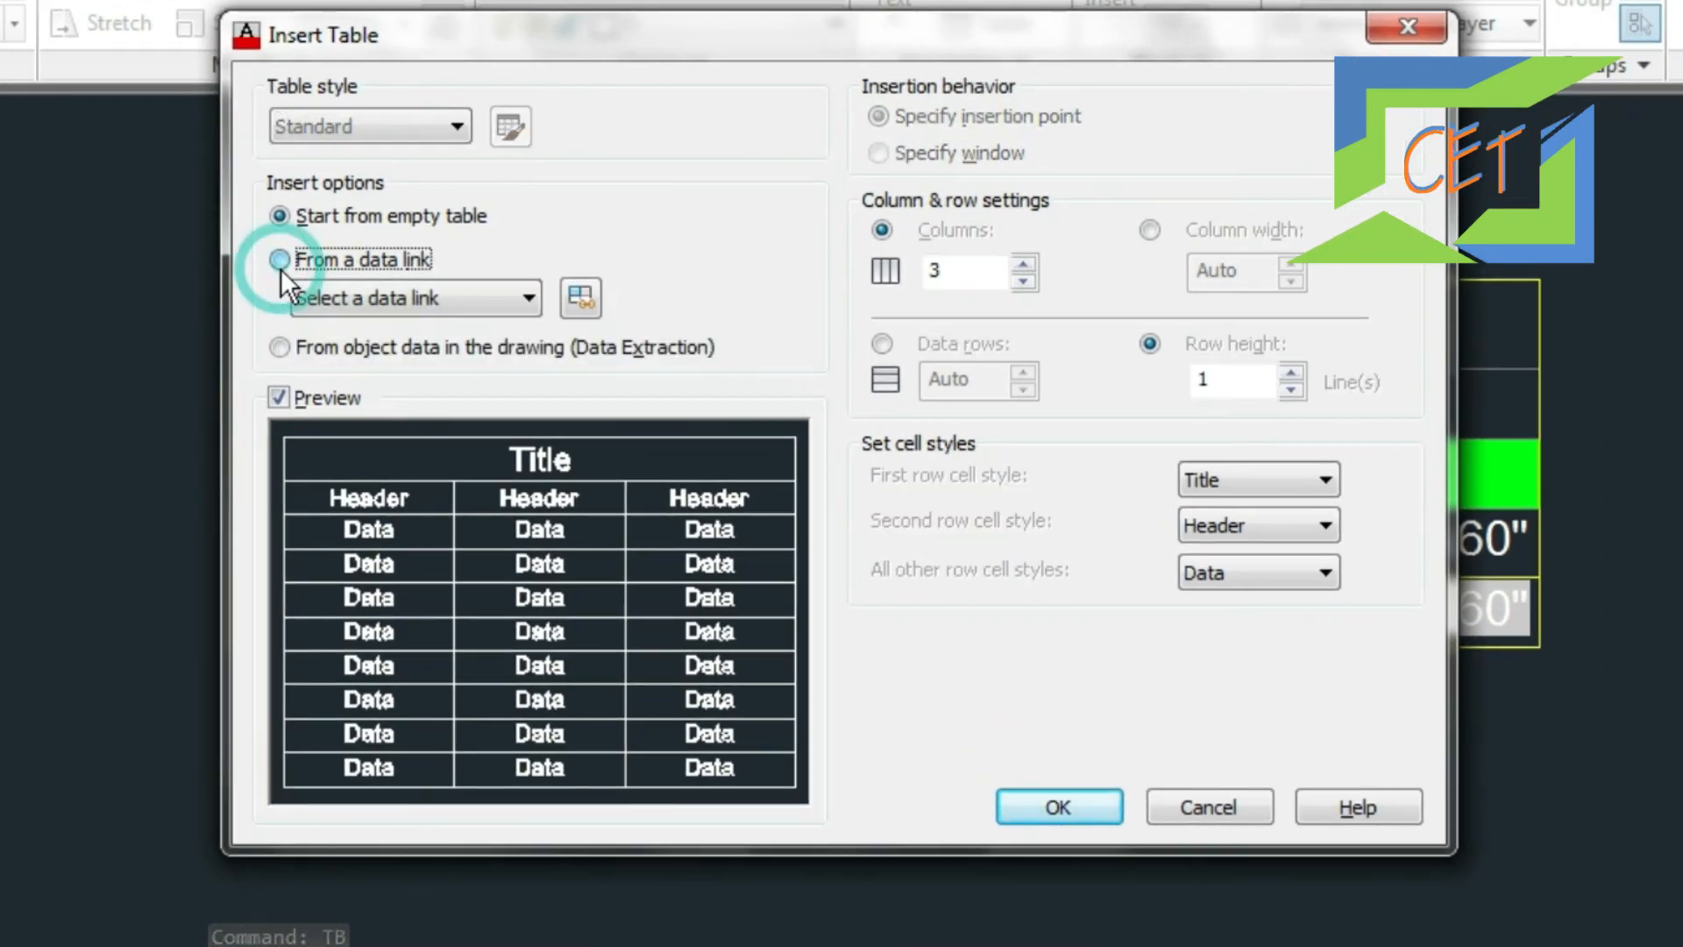
left_click(582, 300)
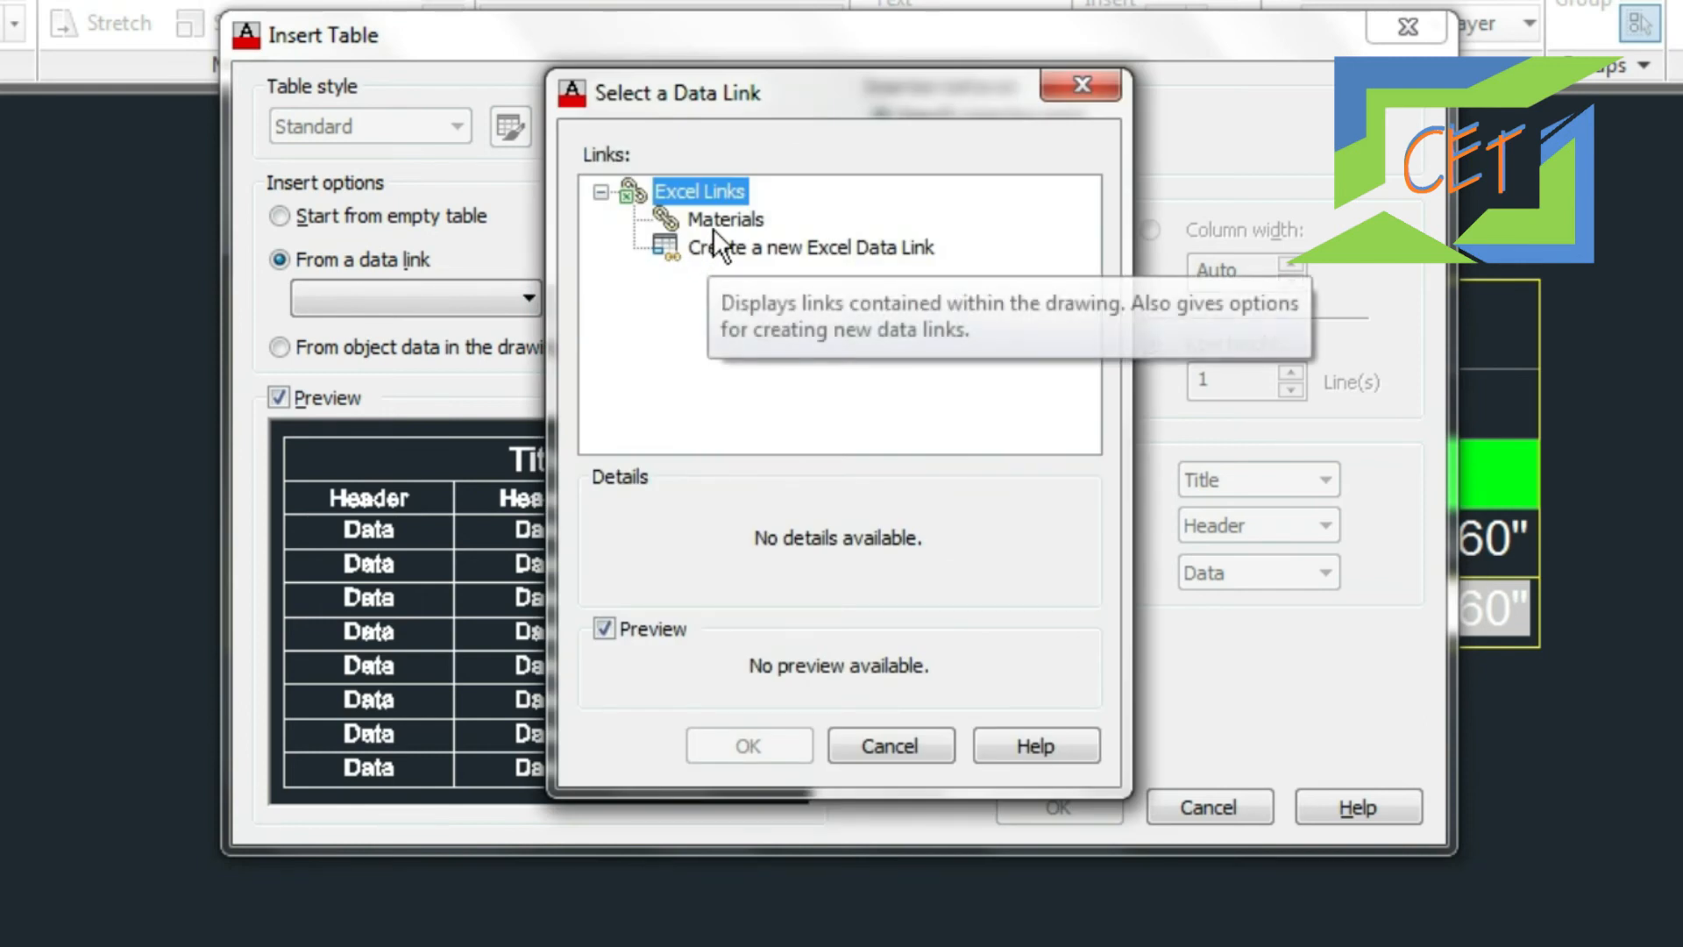
left_click(732, 249)
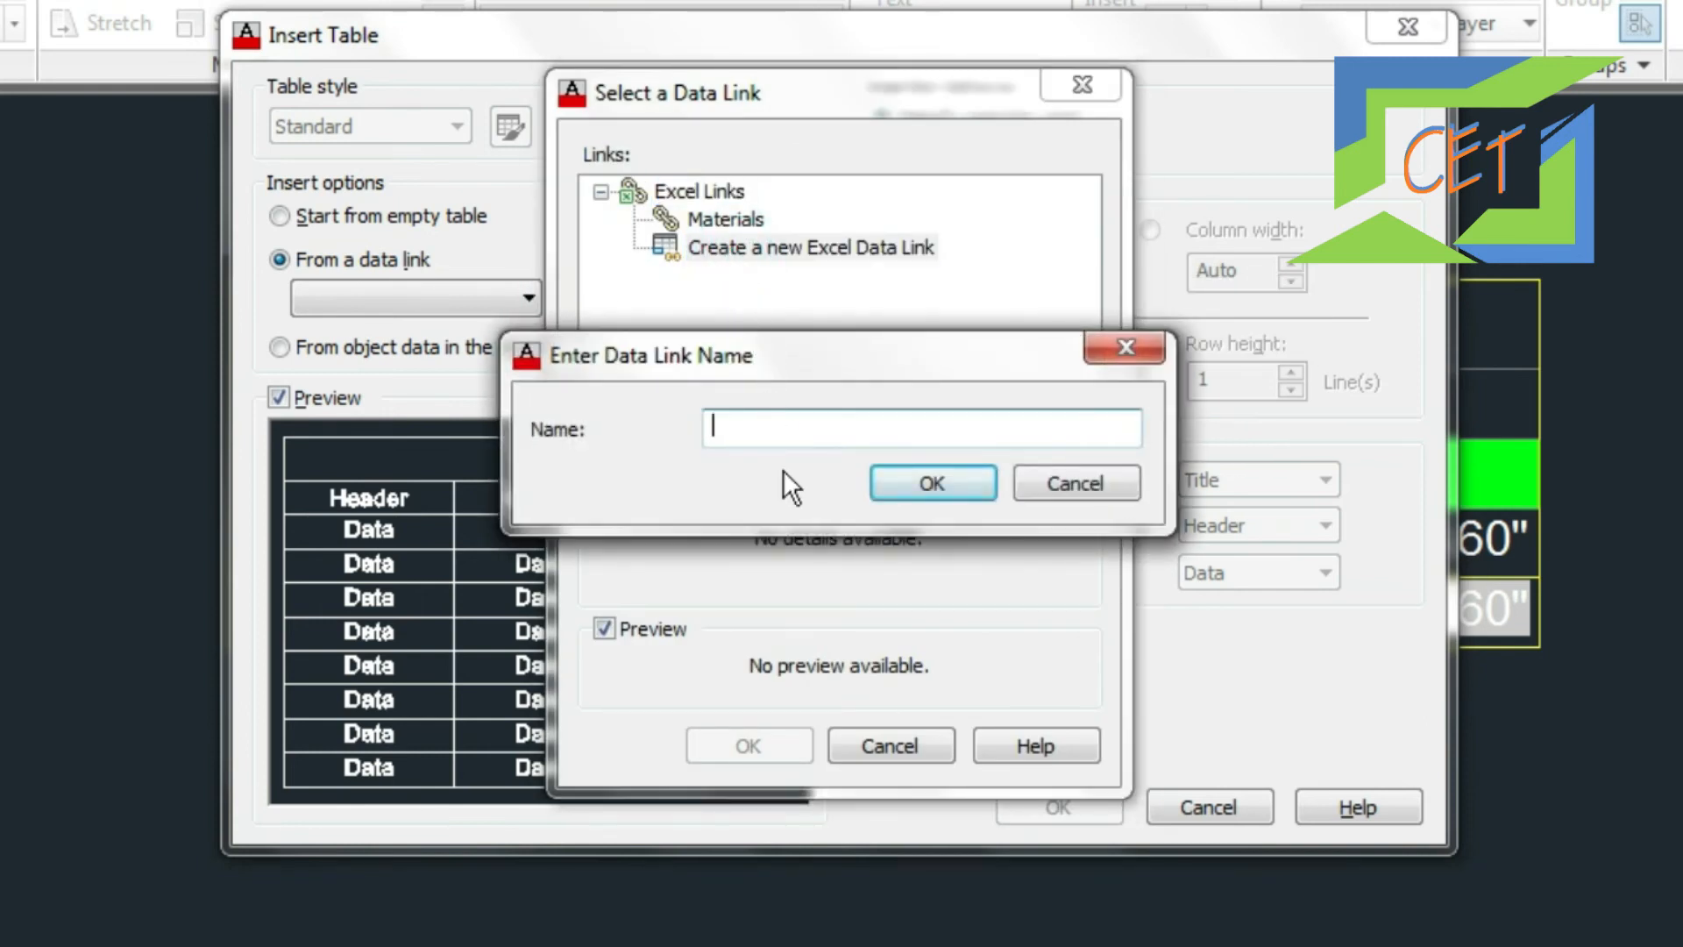
type("a")
left_click(927, 485)
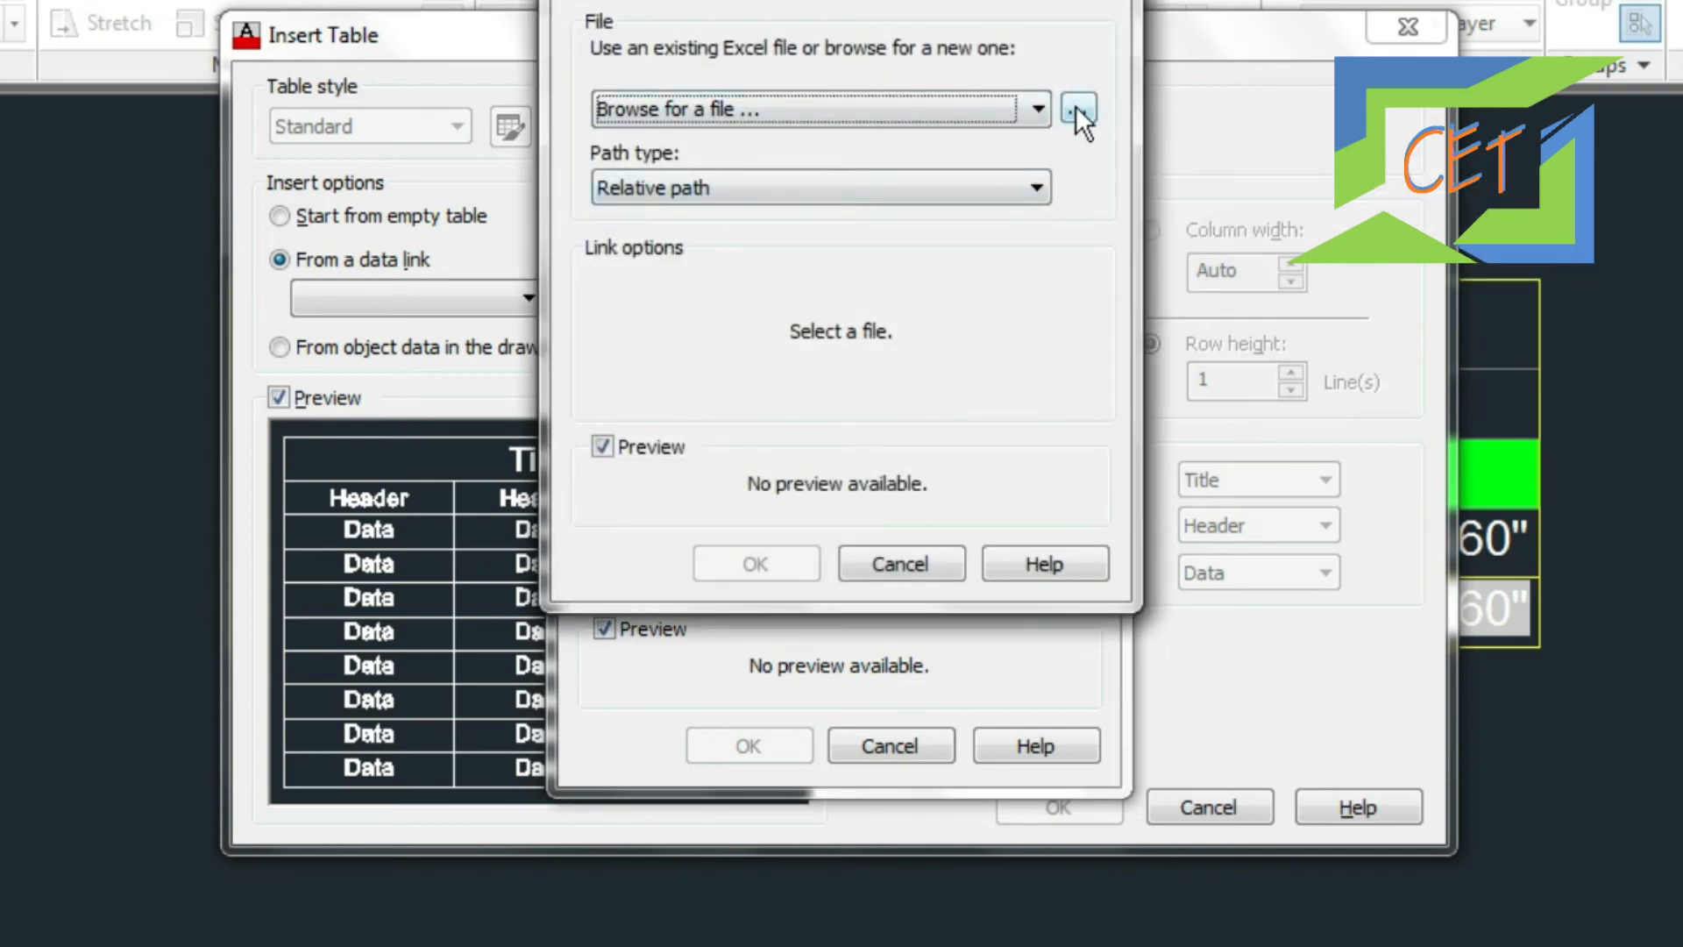
Link the Materials.xlsx file from the Desktop with a full path, using the entire Sheet1.
left_click(1078, 110)
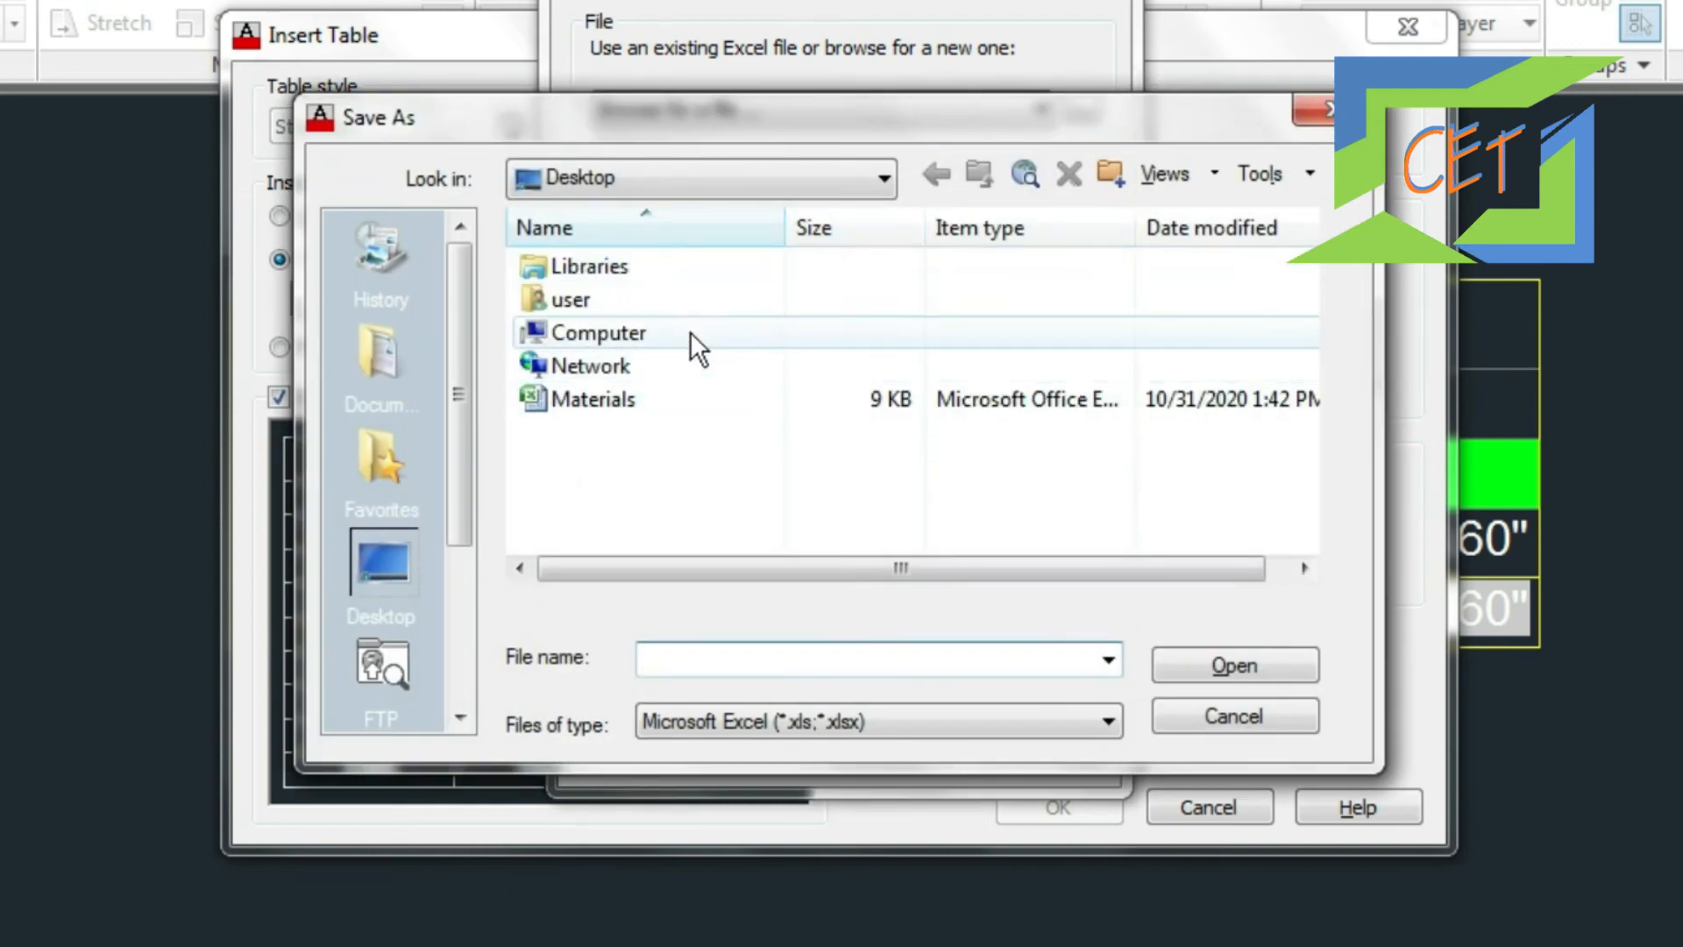
left_click(607, 394)
left_click(1192, 670)
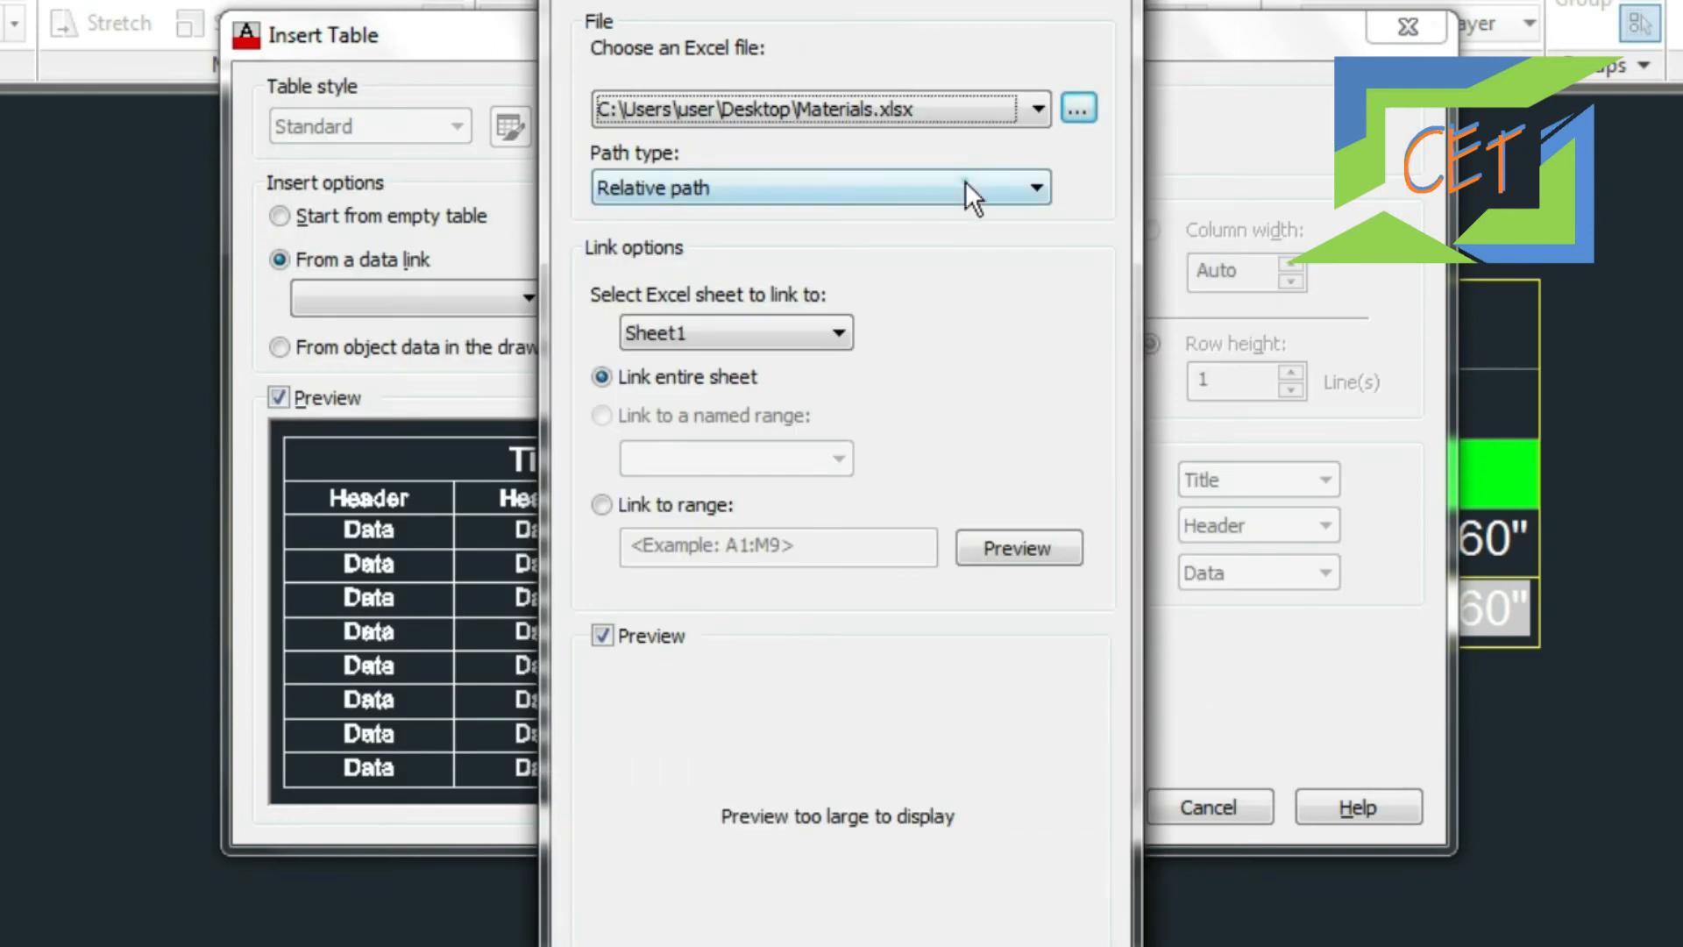
left_click(965, 189)
left_click(948, 241)
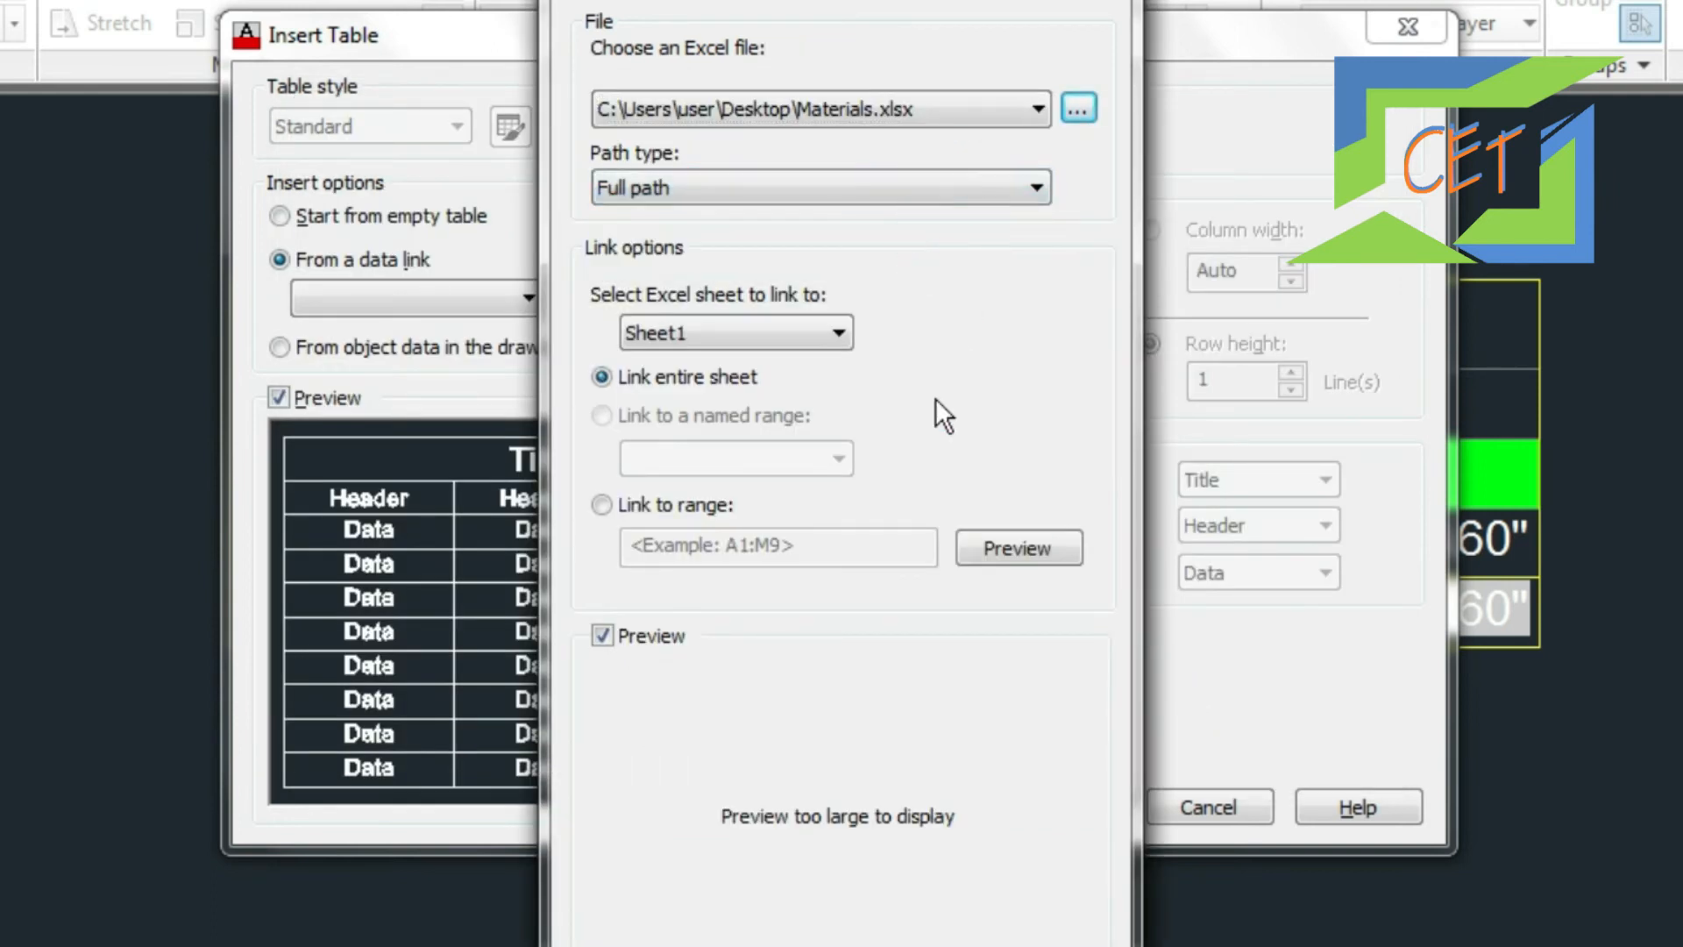
key("Return")
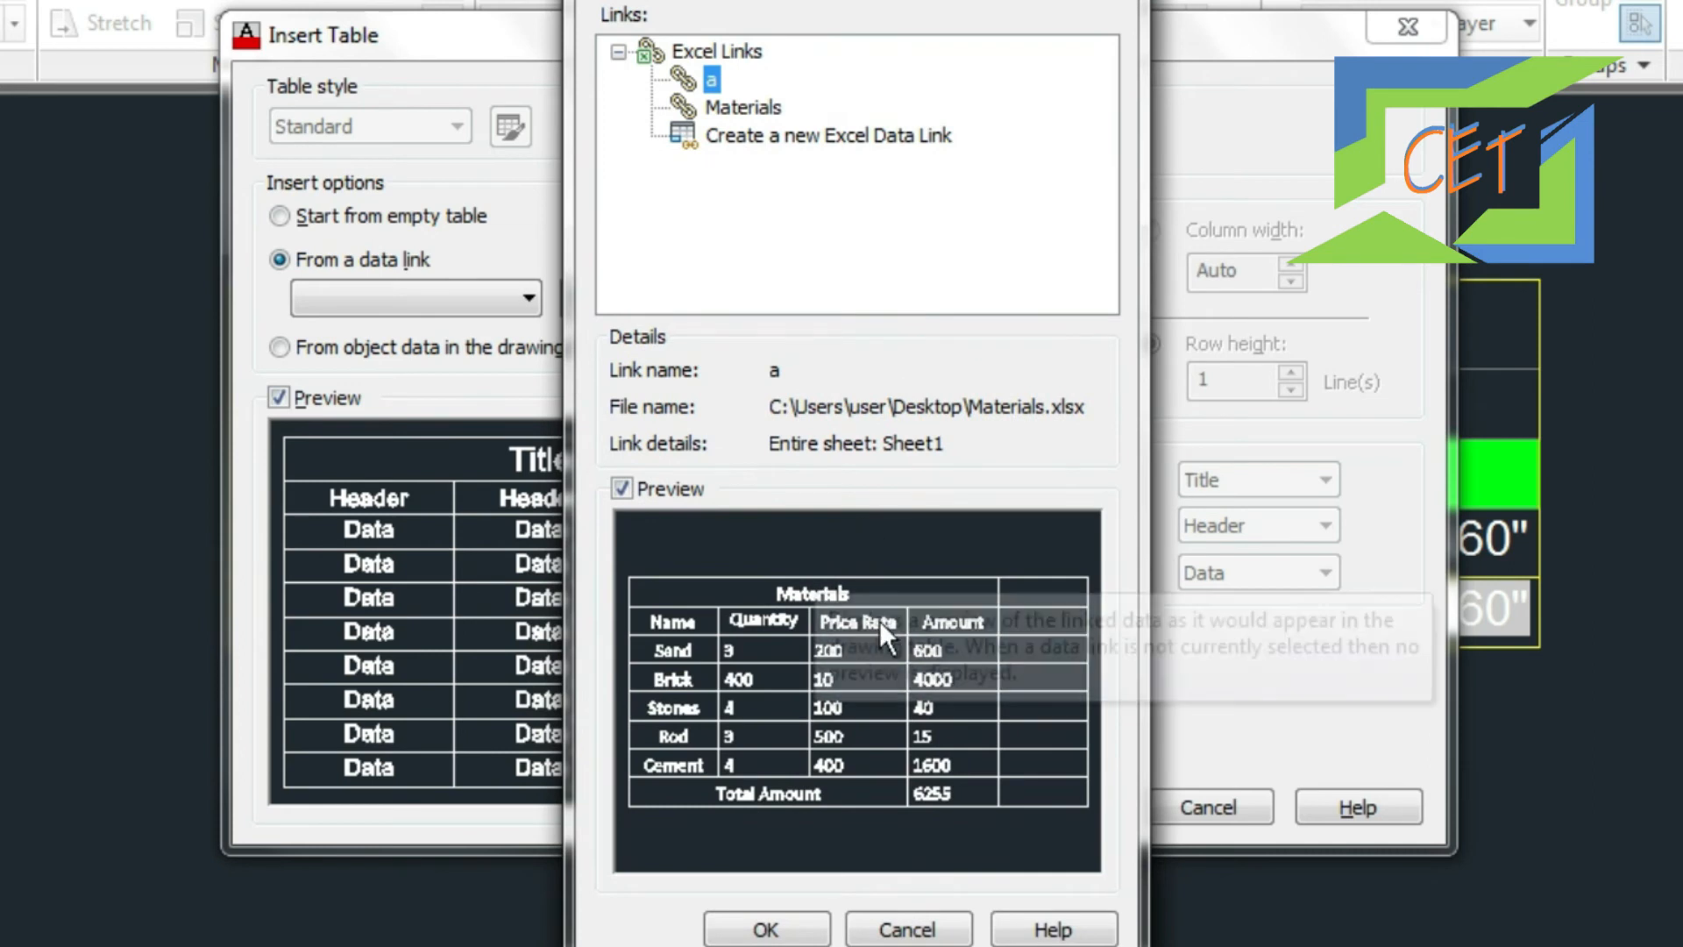
Insert the Materials table from data link a in the empty space below the existing table.
left_click(764, 931)
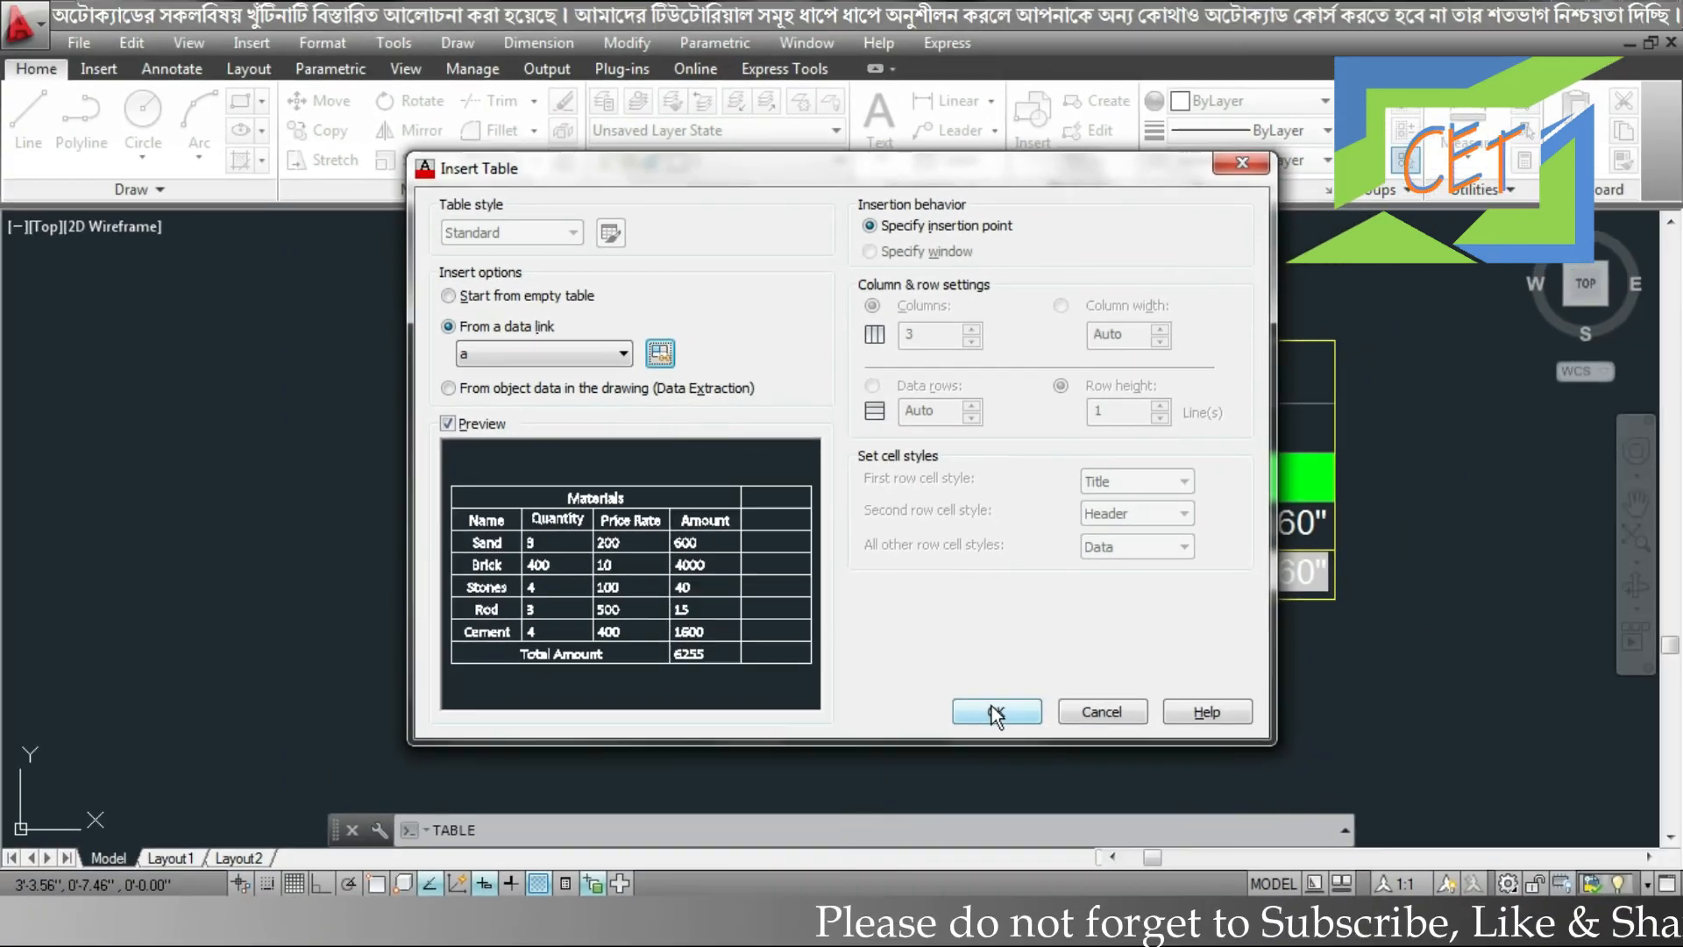
left_click(1055, 804)
mouse_move(841, 596)
middle_mouse_down()
mouse_move(860, 556)
mouse_move(767, 328)
middle_mouse_up()
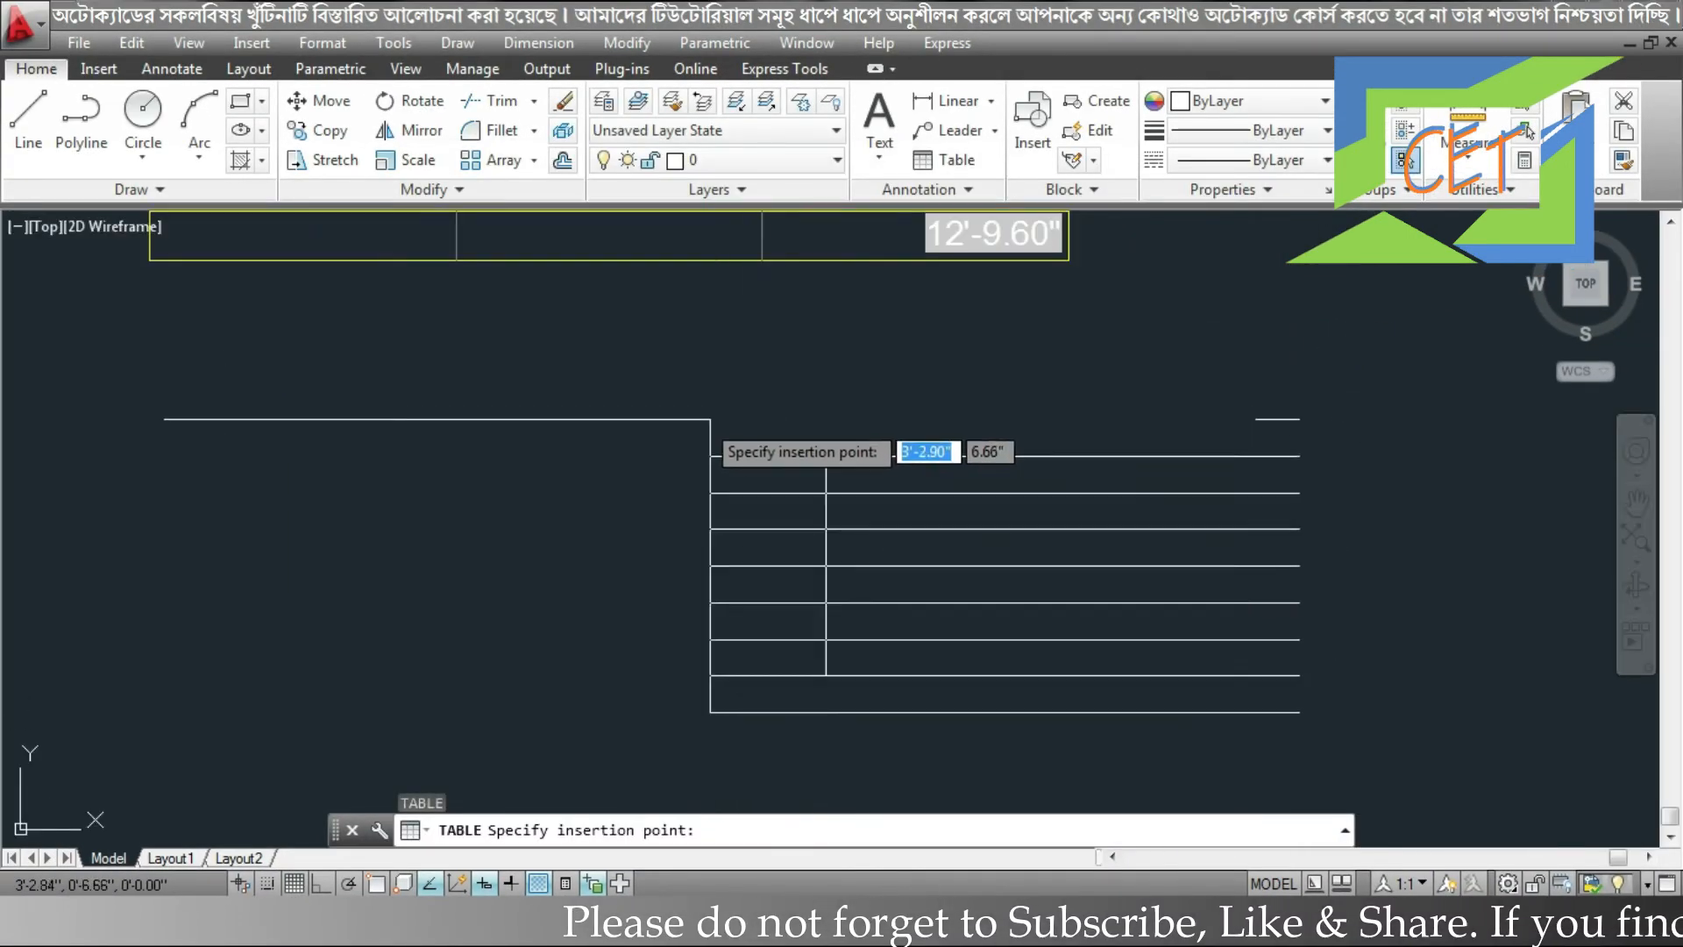
left_click(617, 421)
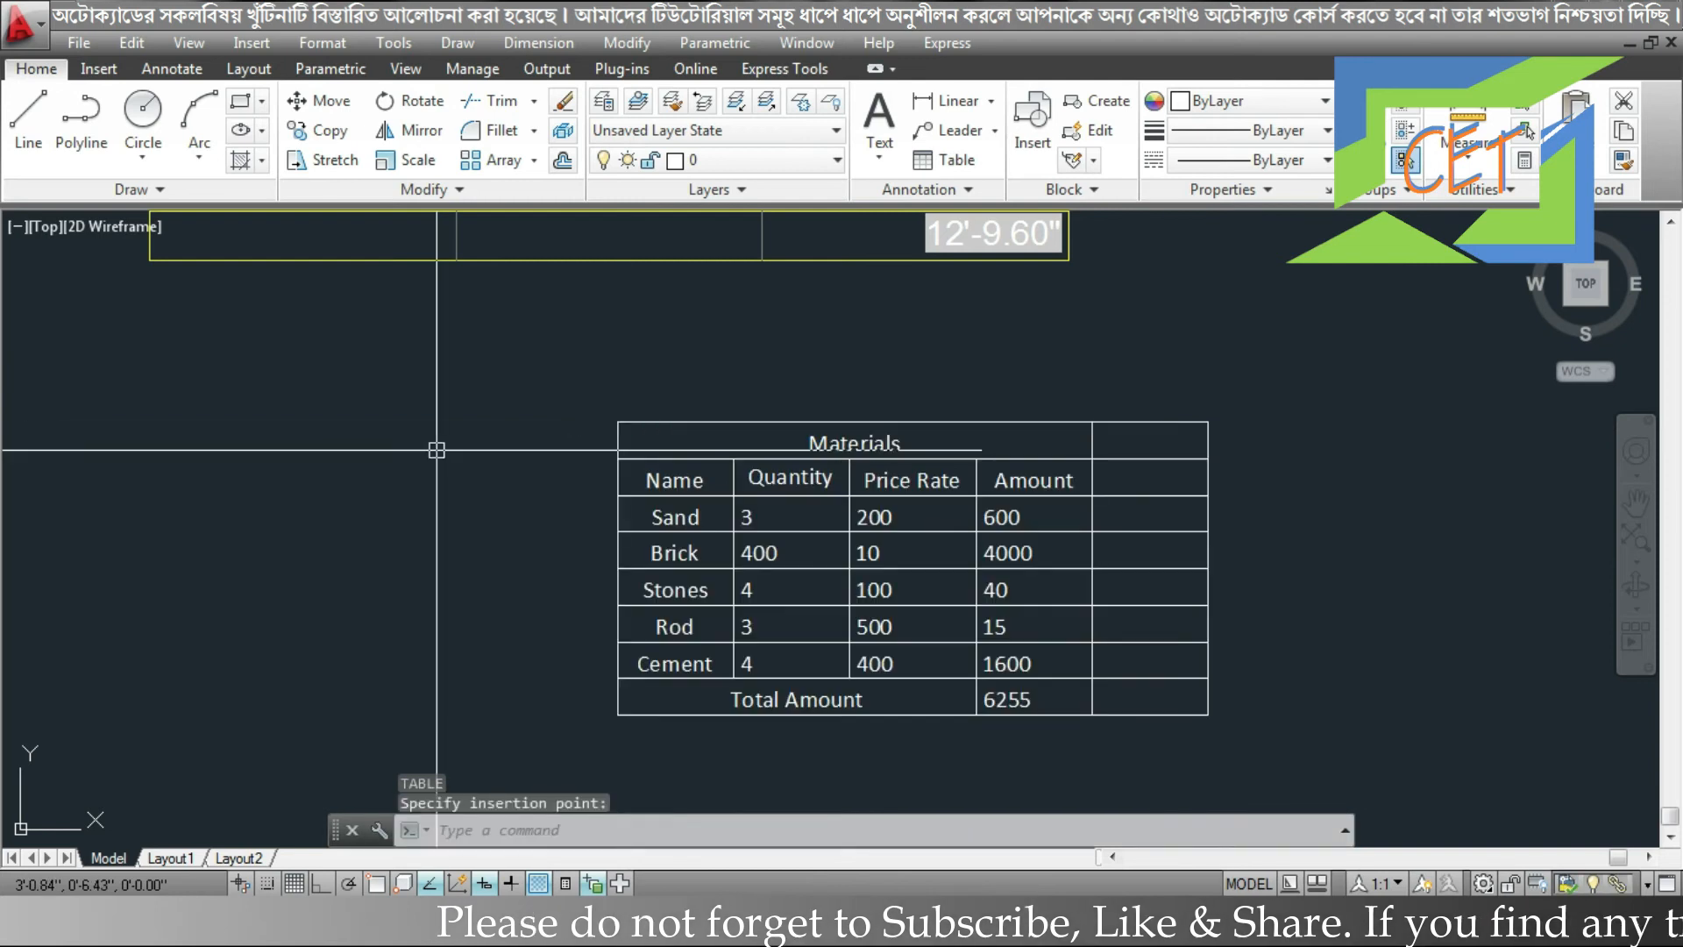
Switch to the Materials workbook in Excel, set the Rod amount in L17 to 1500, and save the workbook.
middle_click_drag(1022, 559, 956, 490)
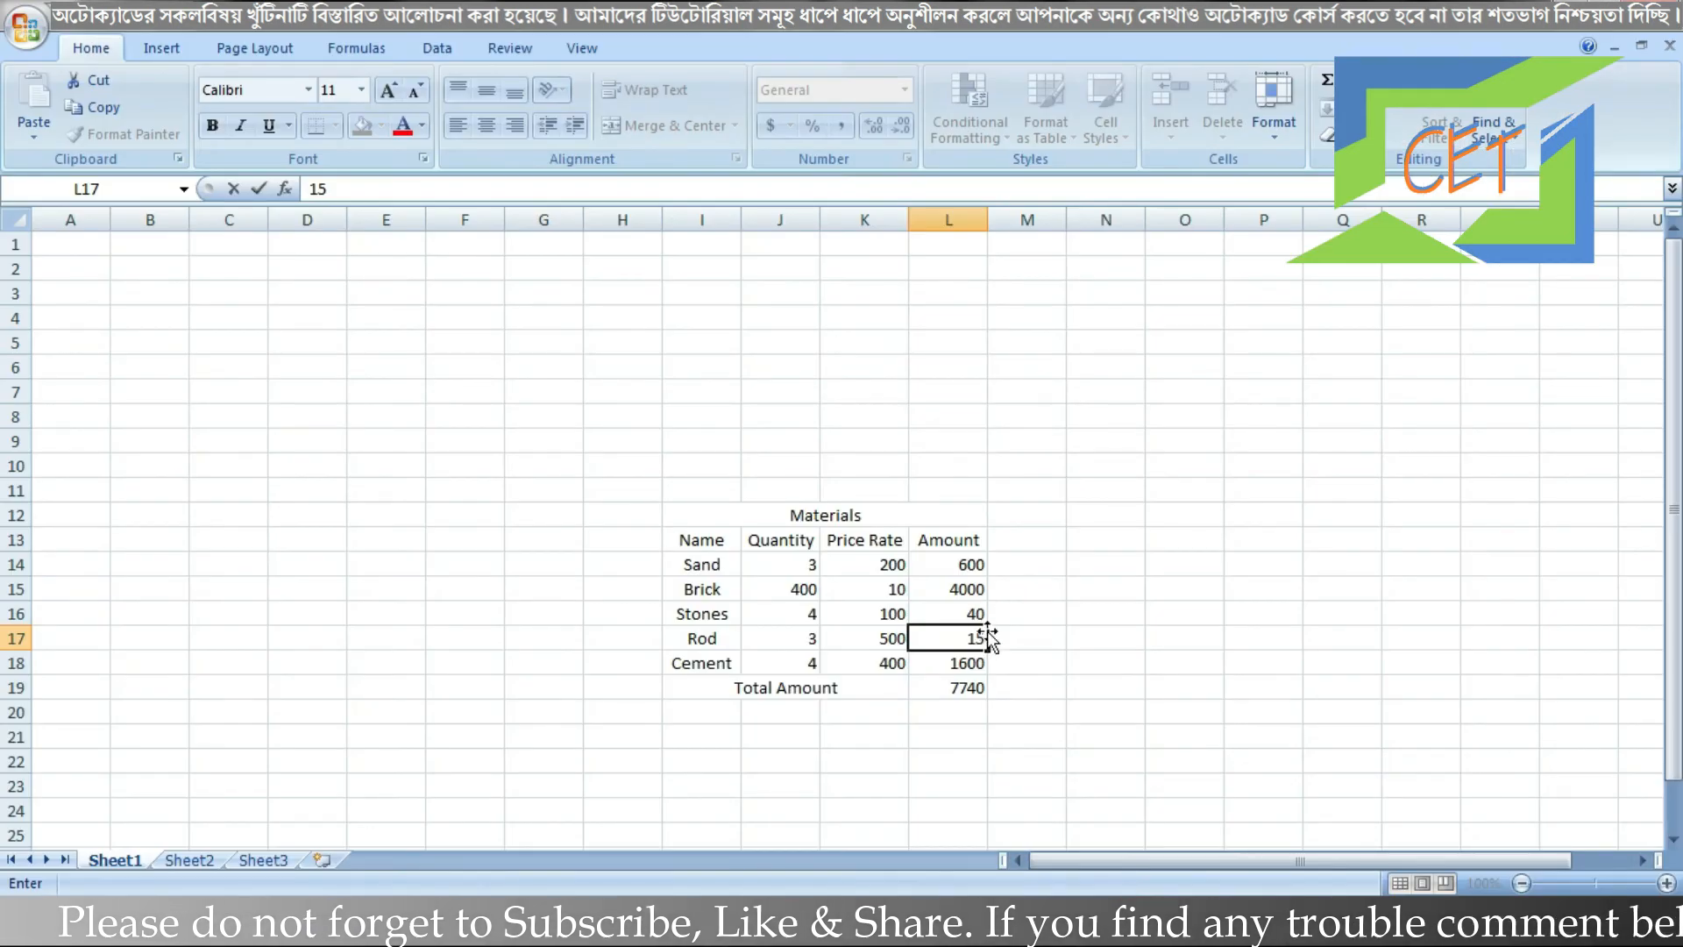
type("00")
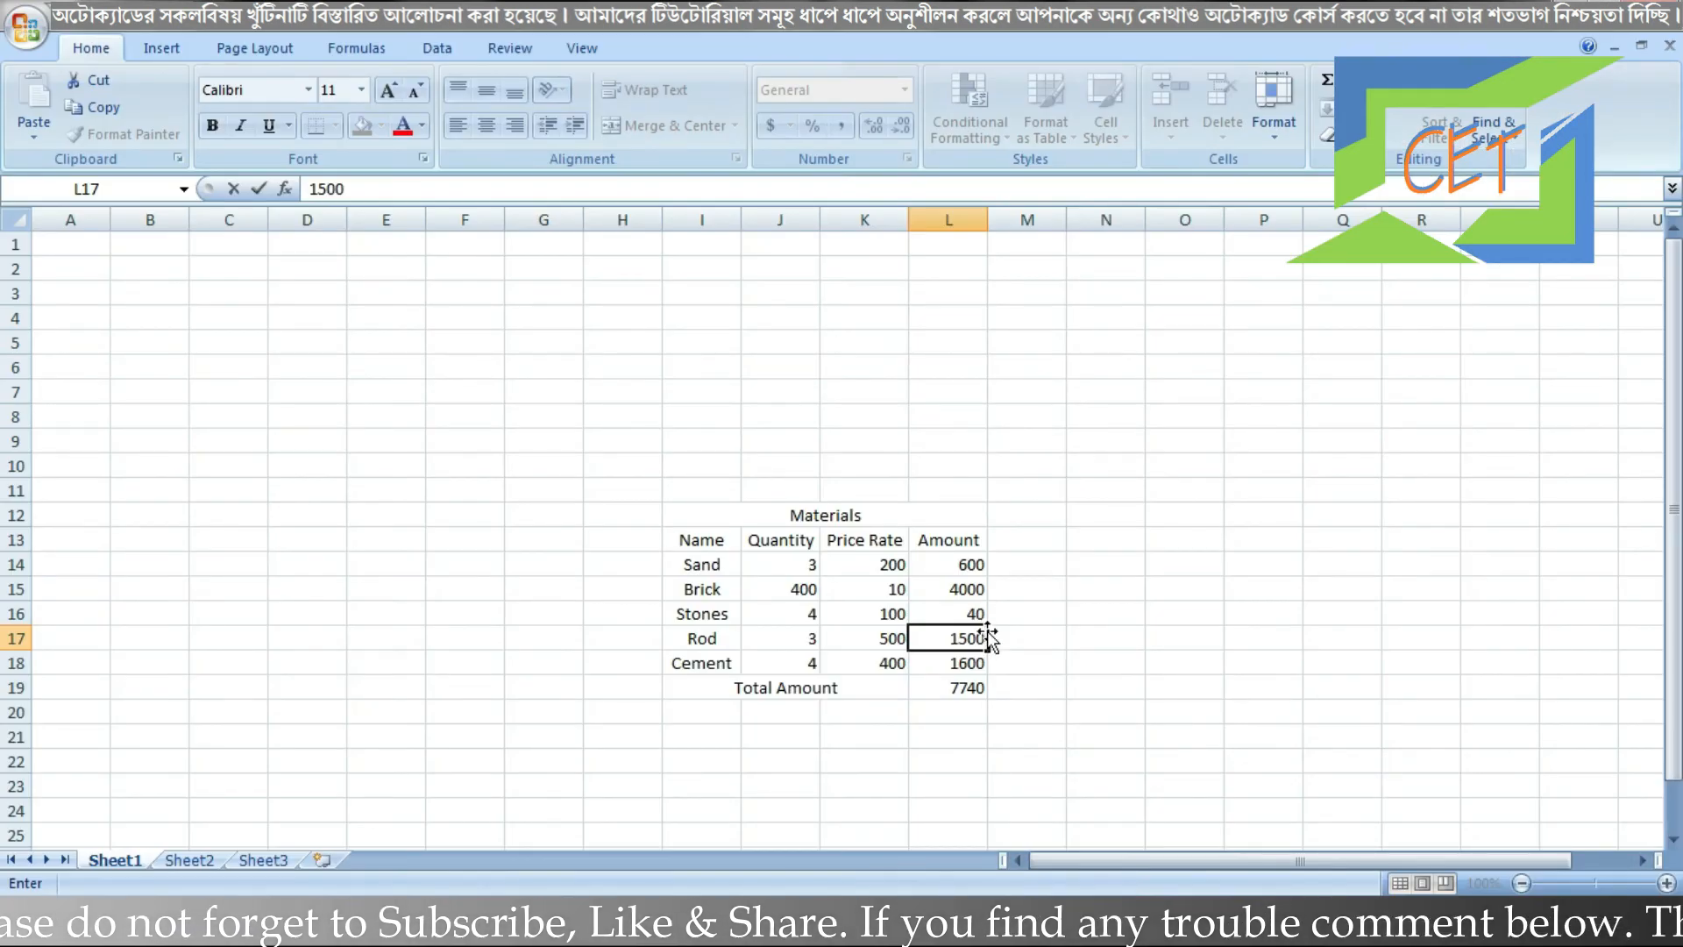
left_click(65, 25)
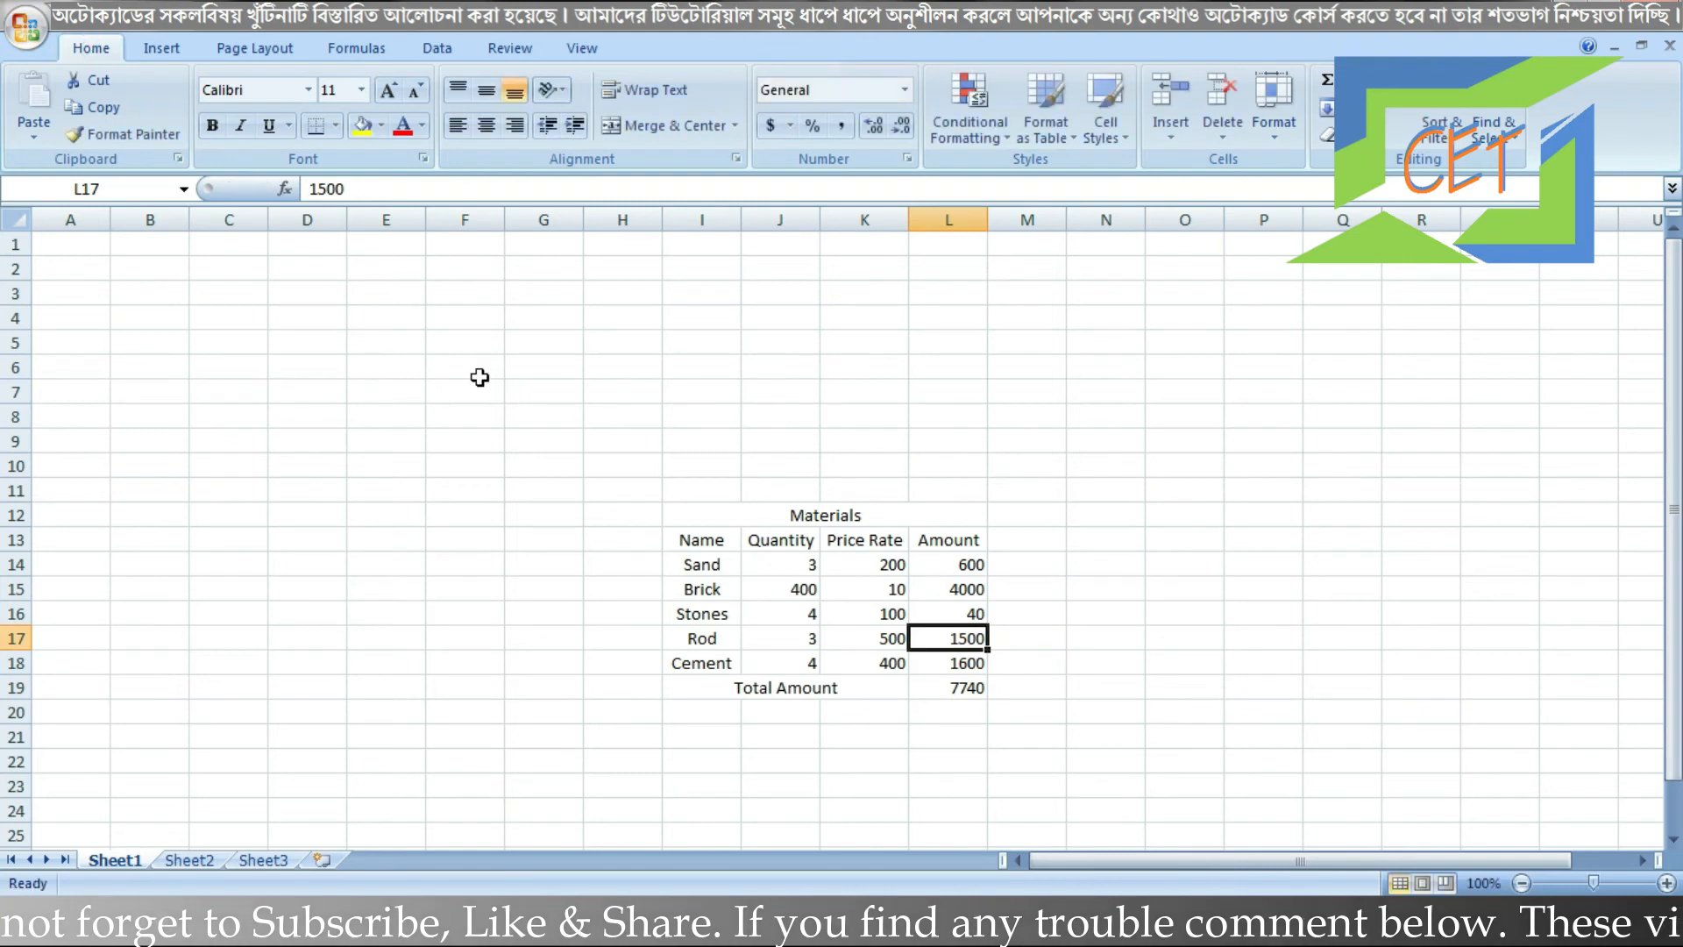
Switch back to AutoCAD and update the linked Materials table from its source through the Rod amount cell.
key("alt+Tab")
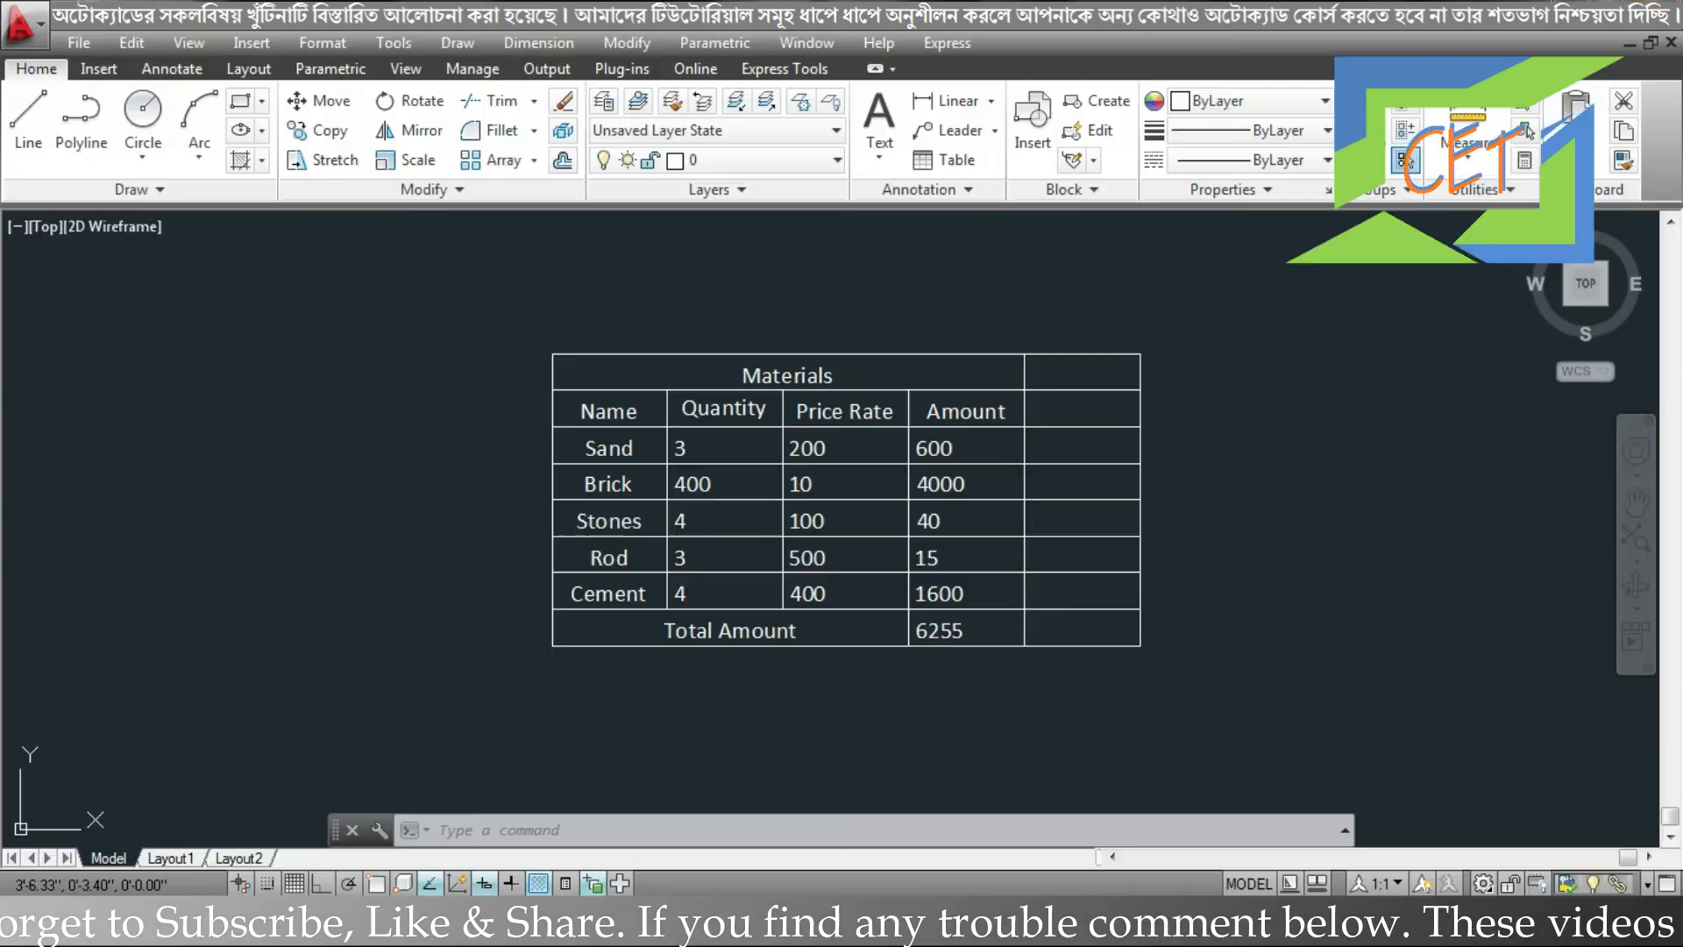
left_click(971, 554)
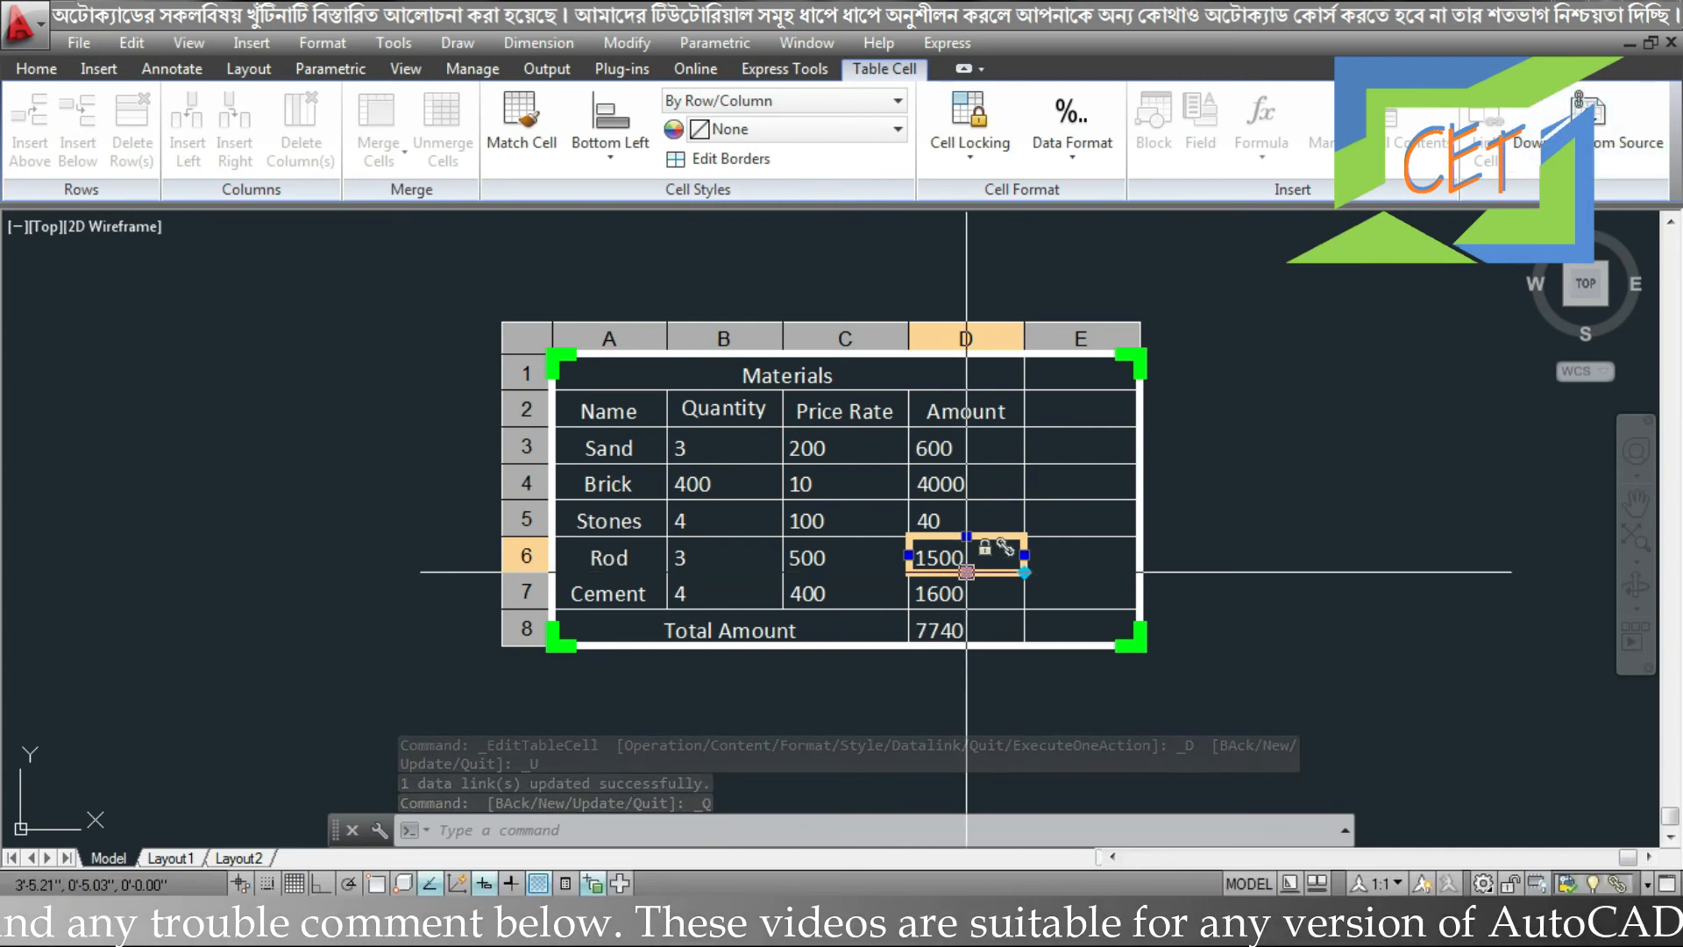
key("Escape")
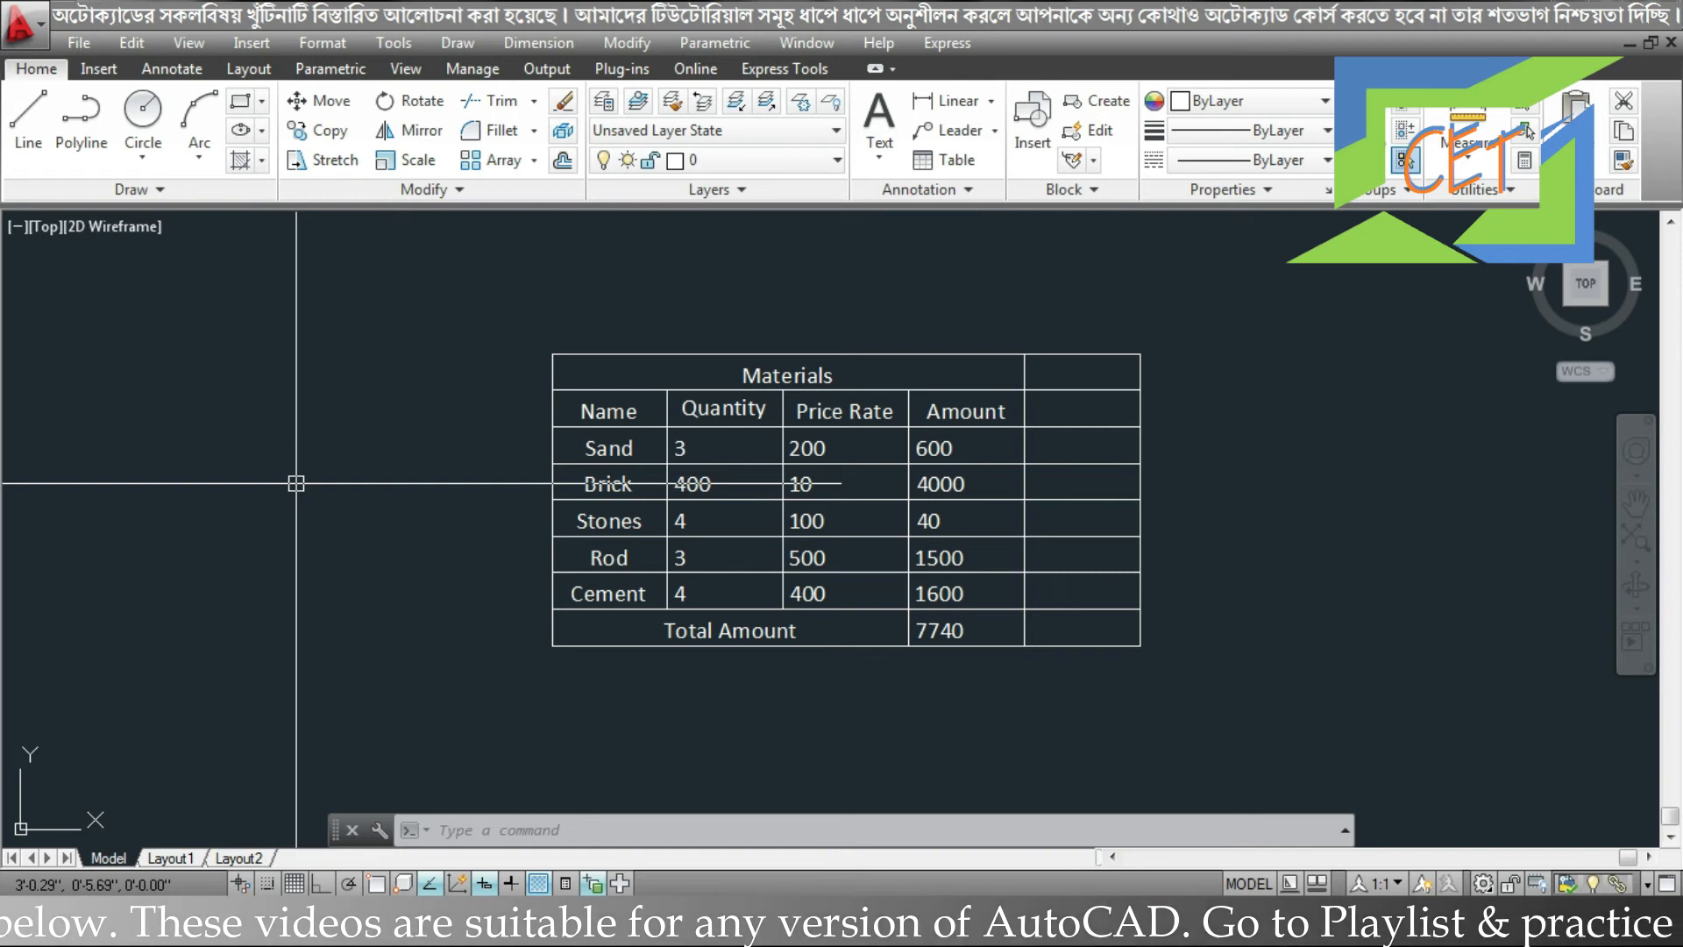
left_click(938, 191)
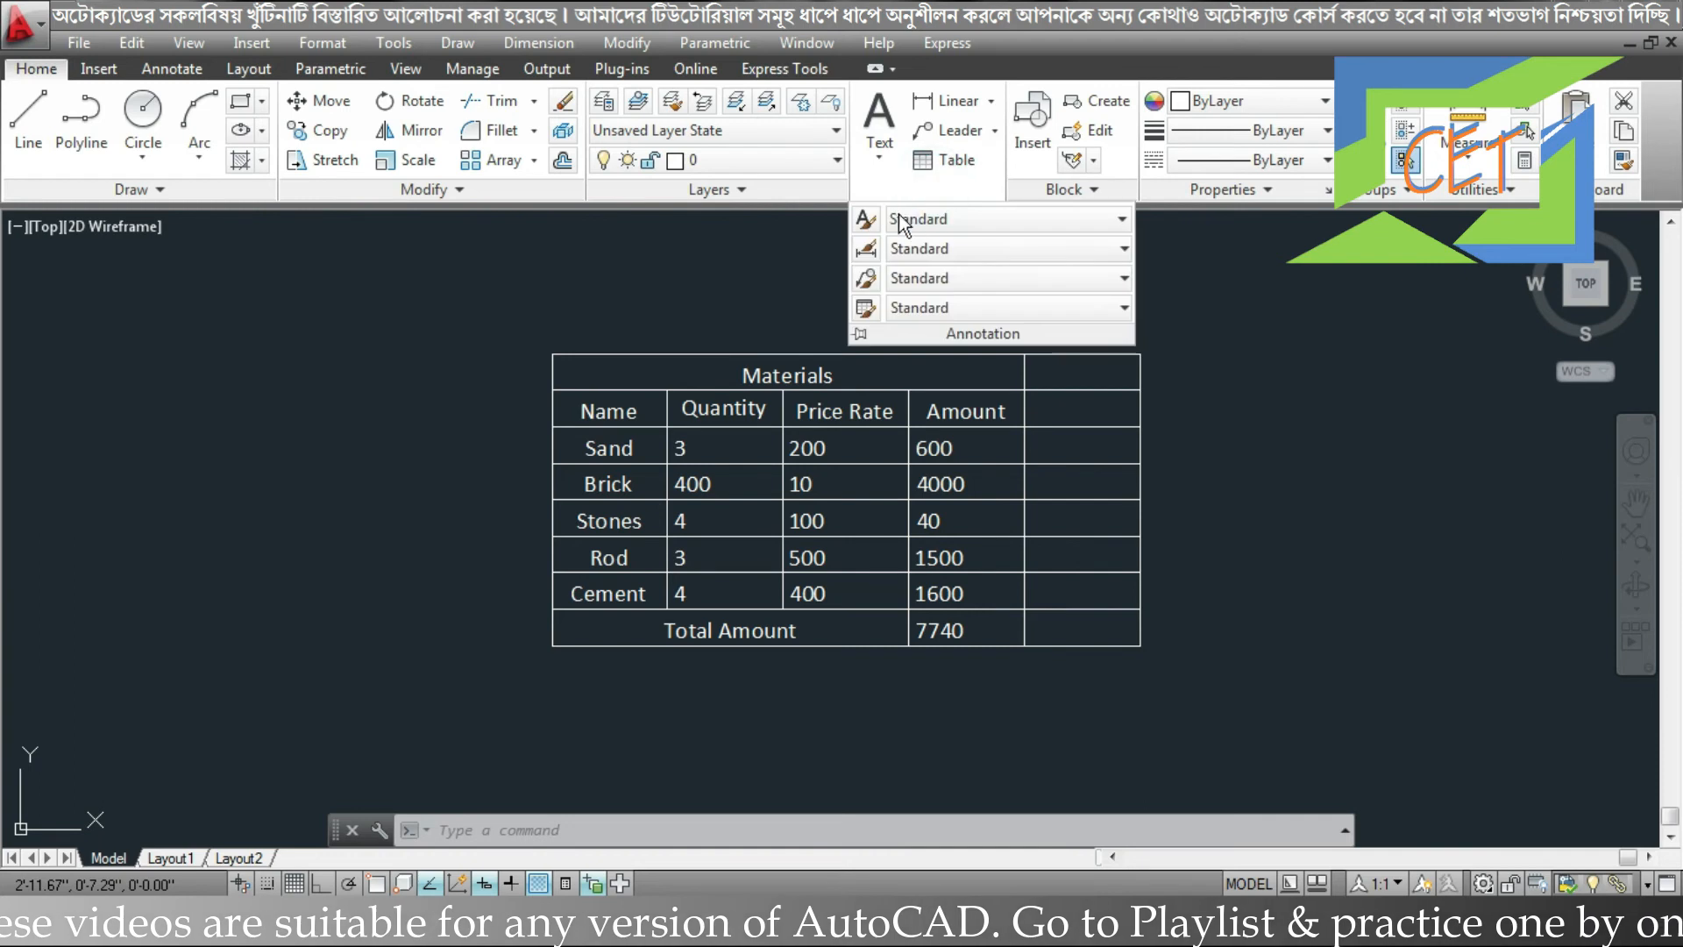
left_click(865, 307)
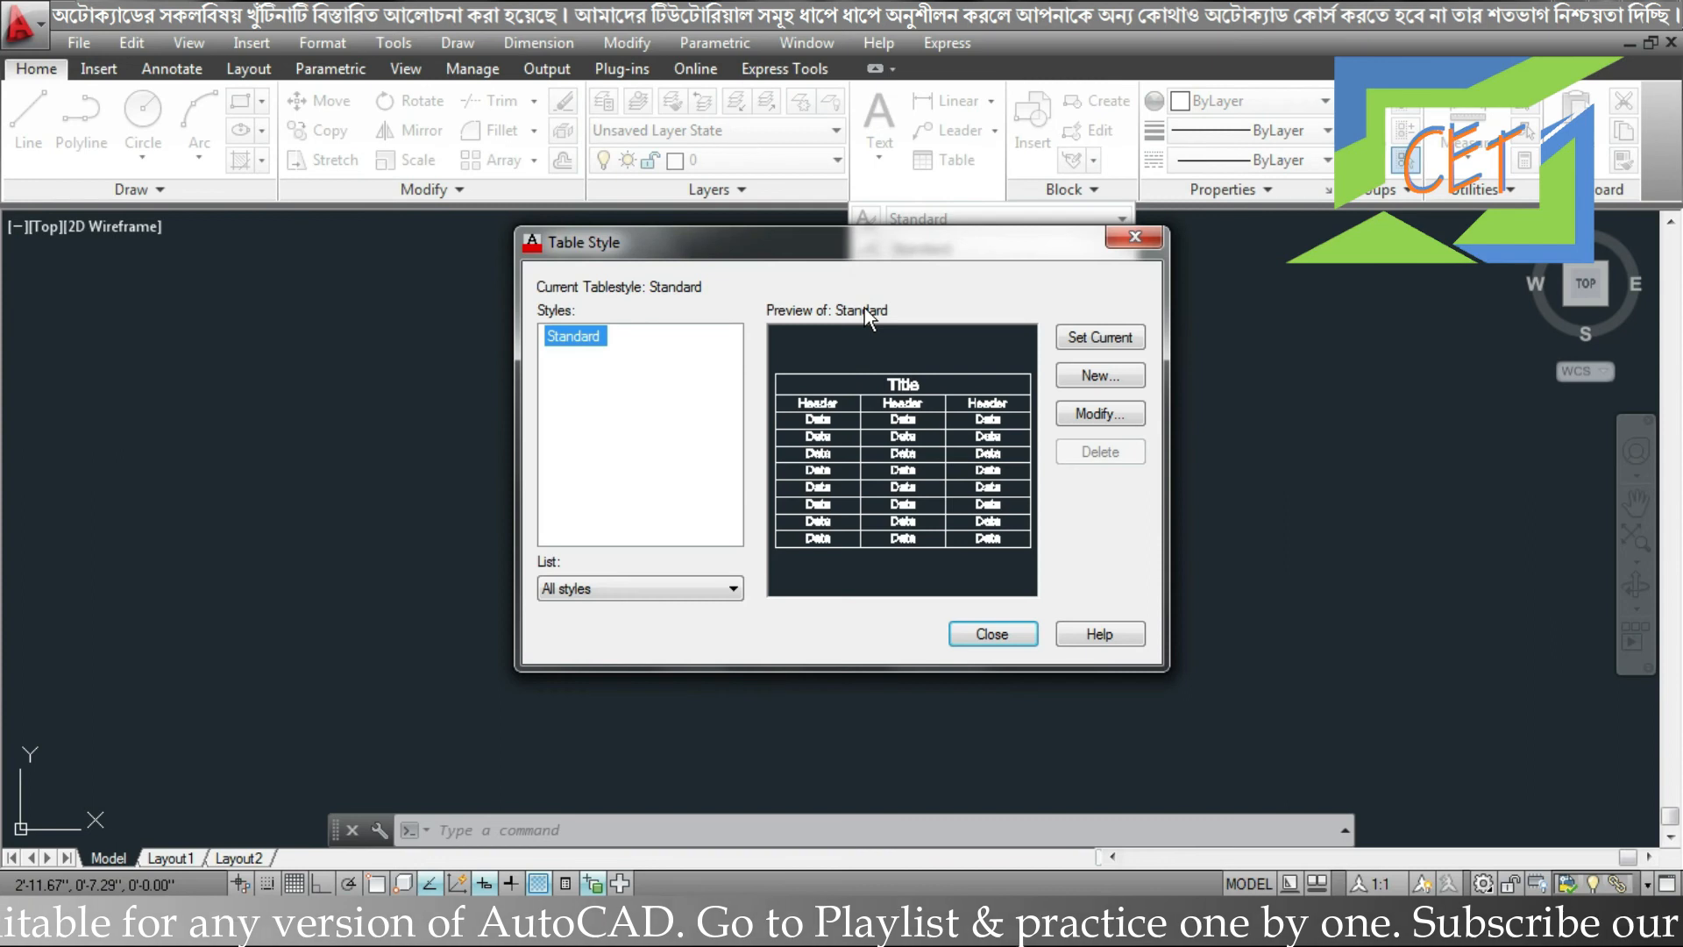
left_click(992, 634)
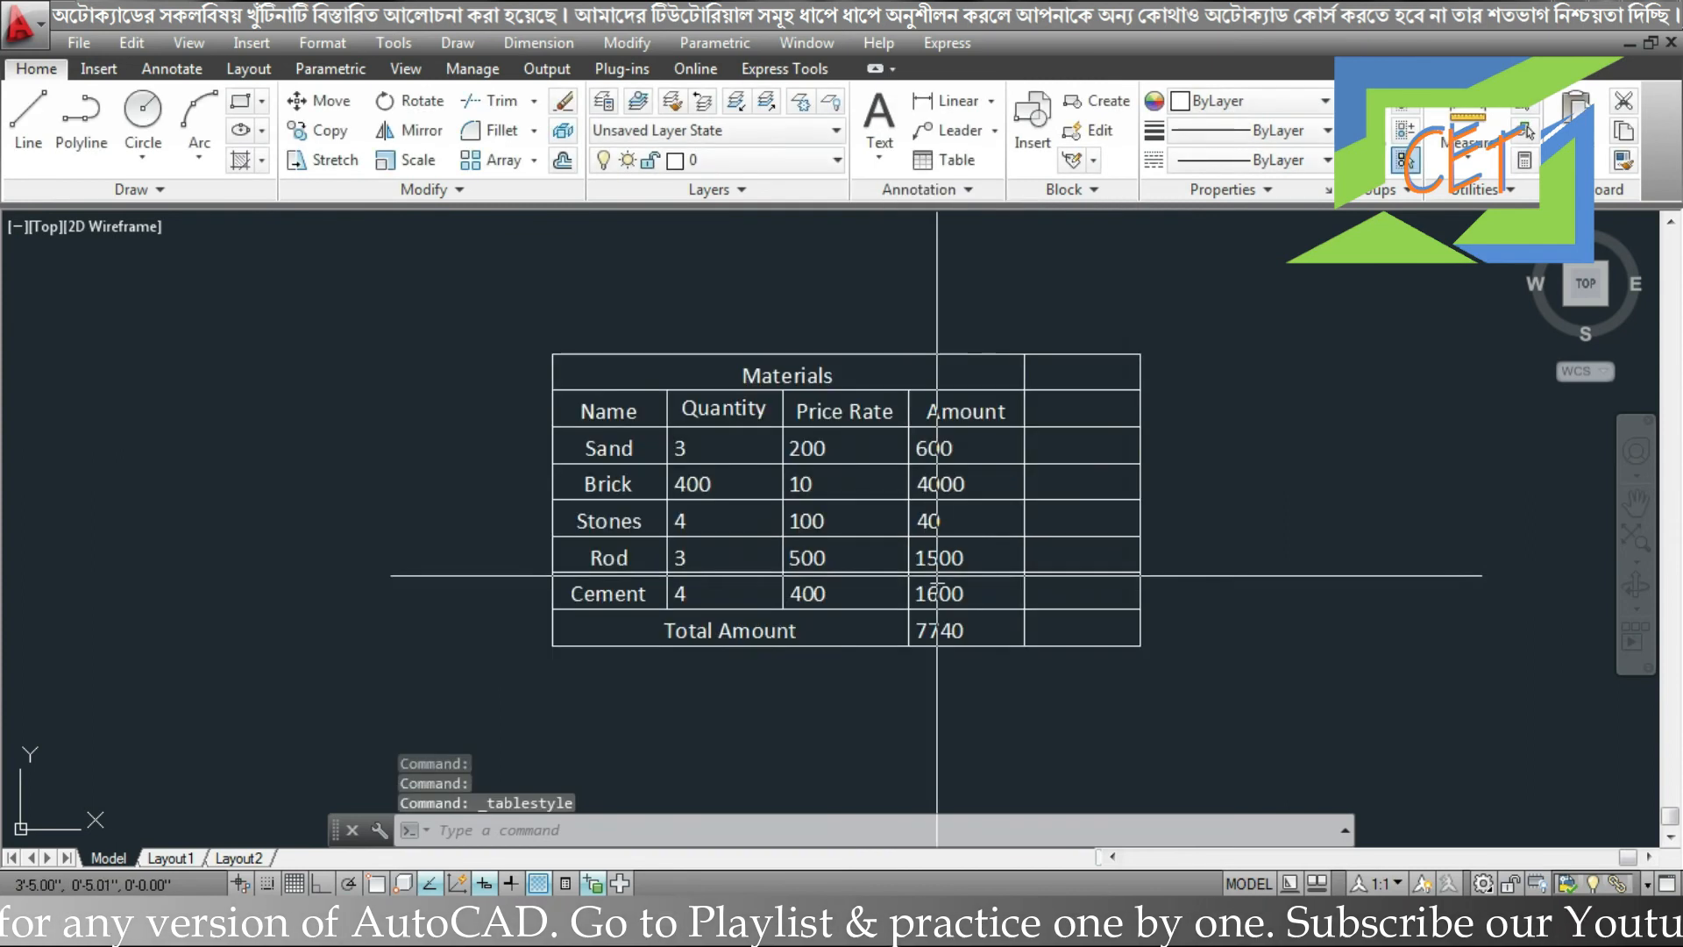
left_click(316, 42)
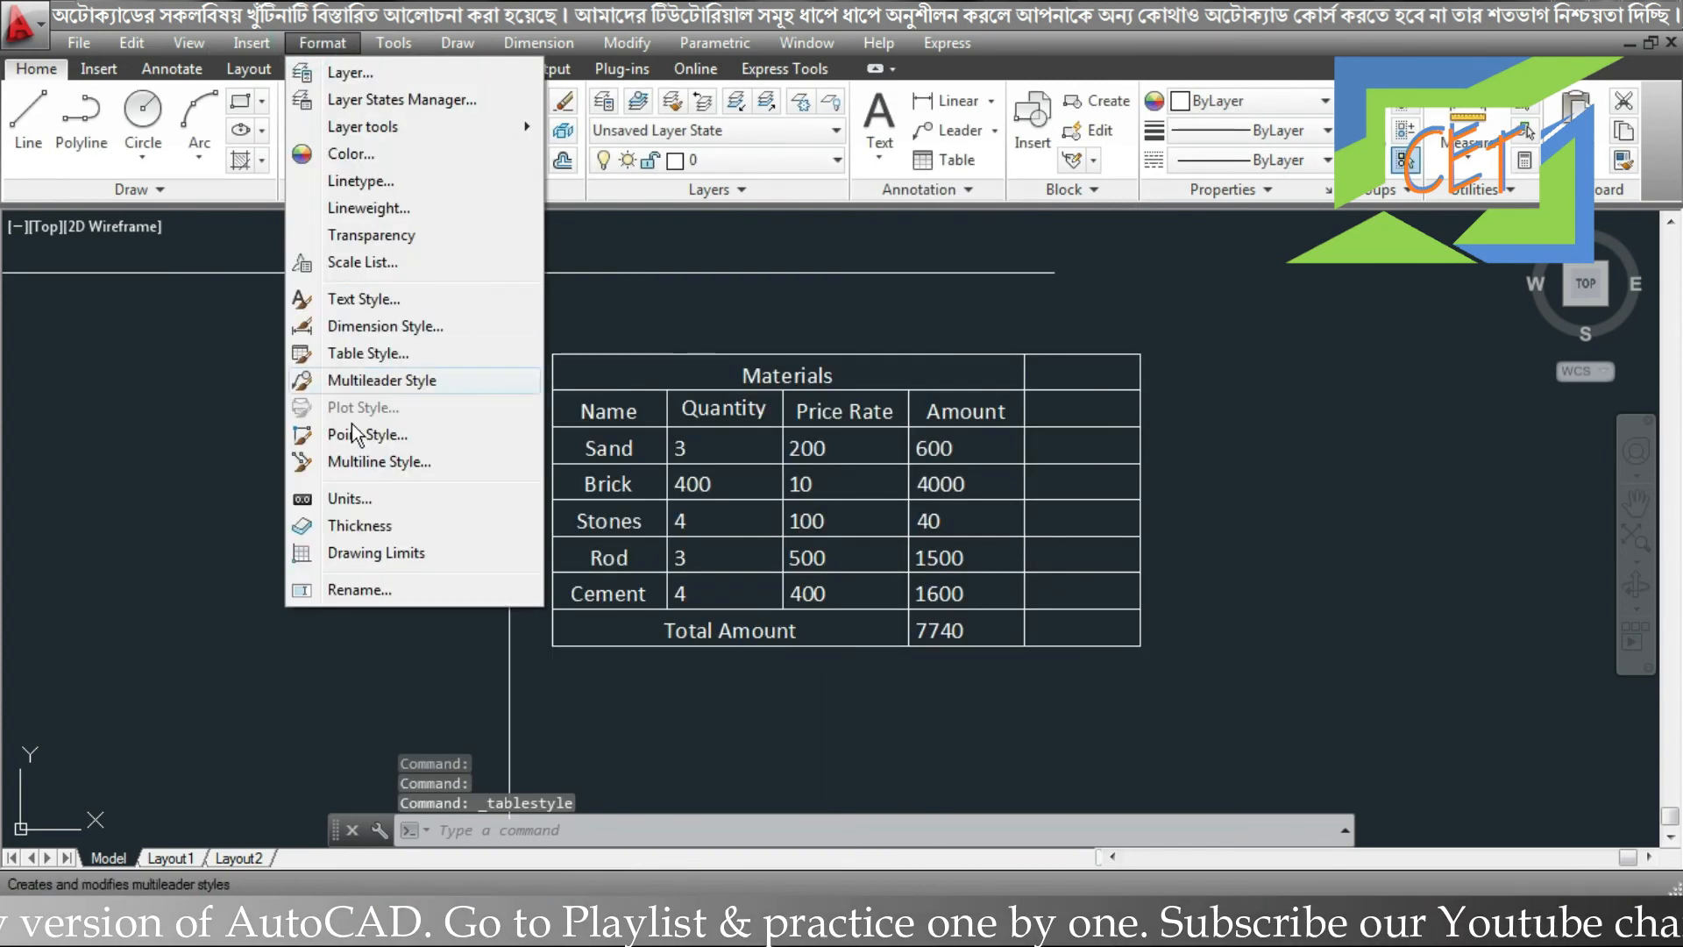
left_click(366, 353)
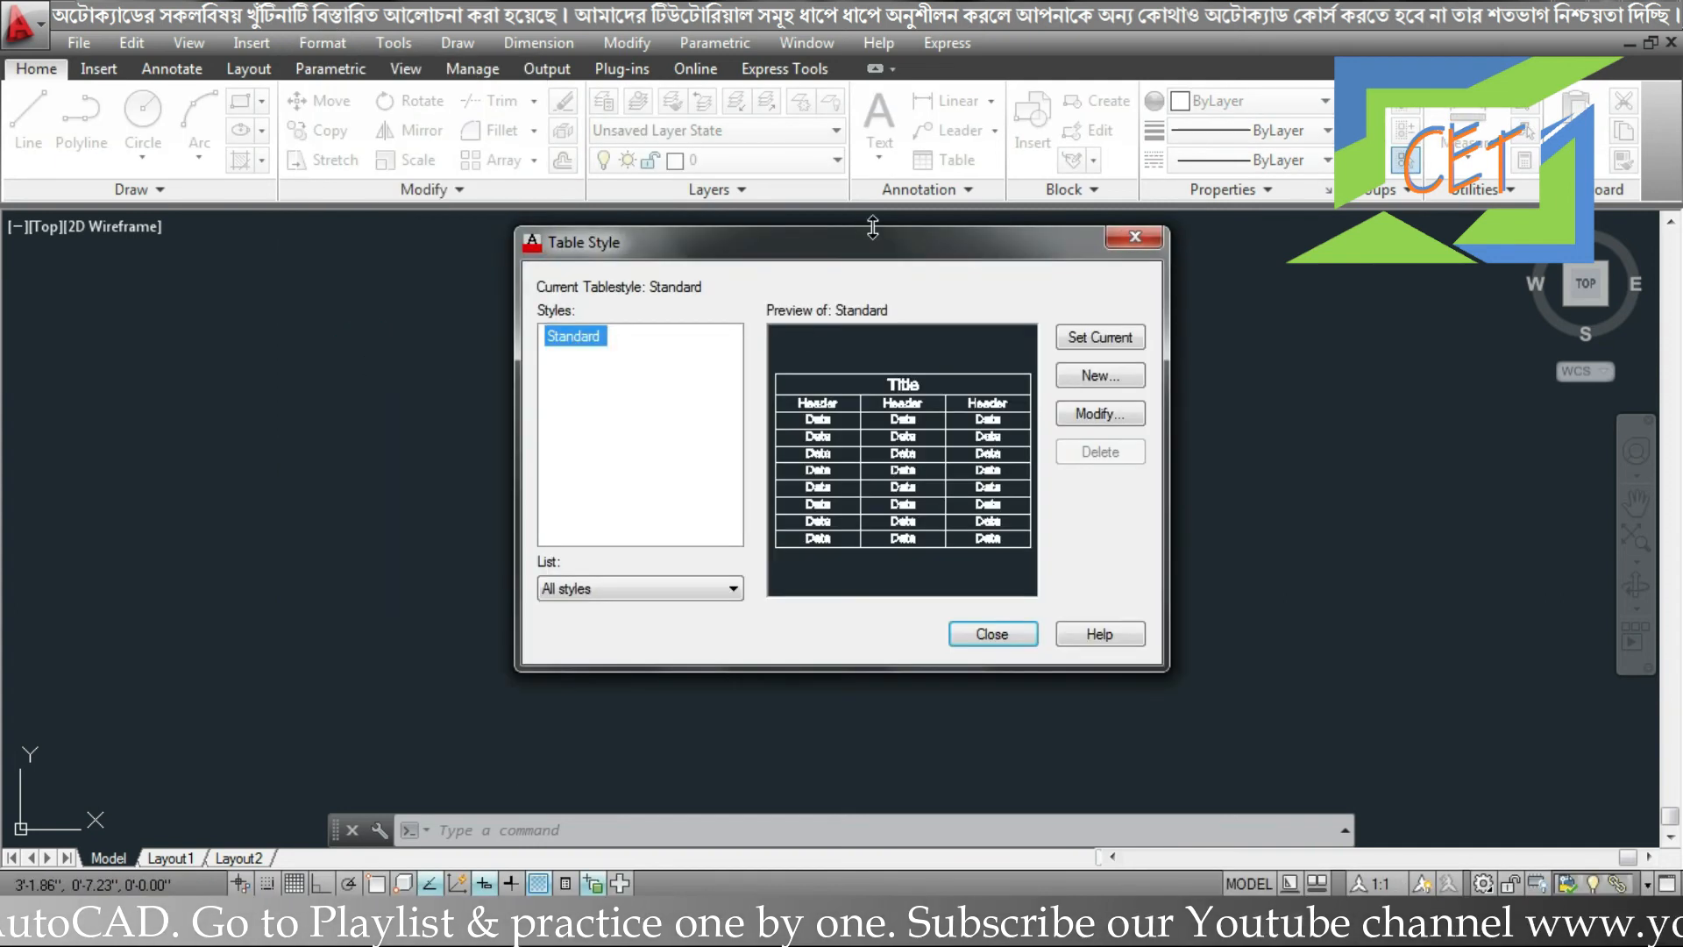
left_click(1135, 237)
left_click(1253, 420)
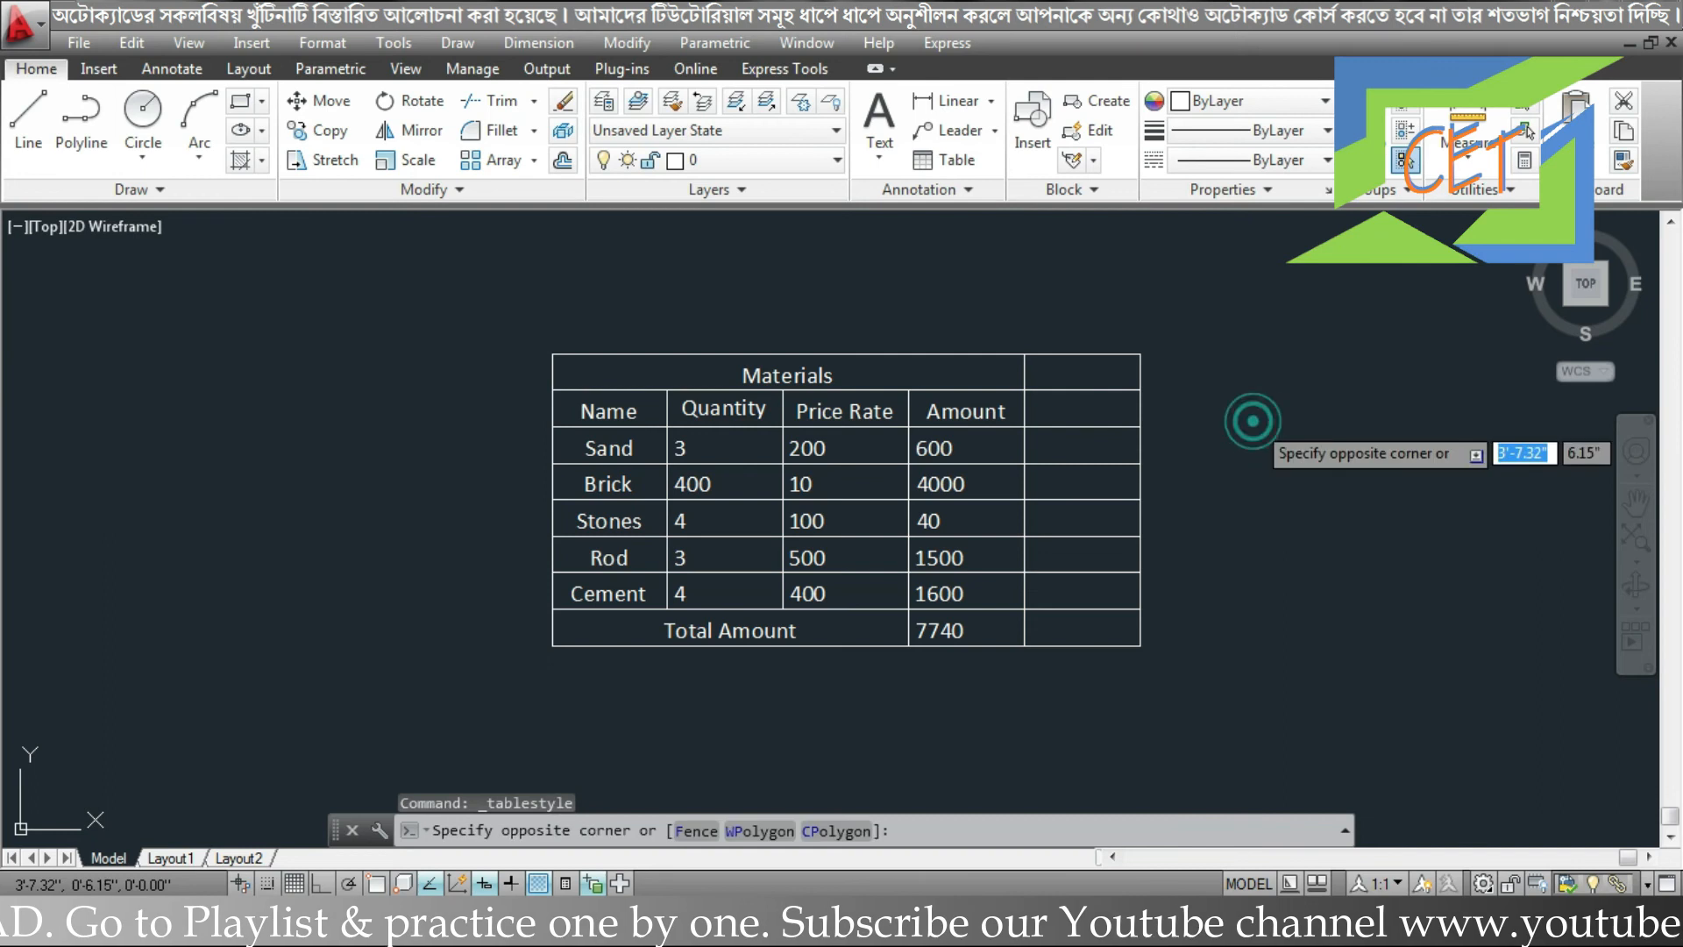
left_click(1231, 417)
Open the Standard table style for modification with the TS command.
type("ts")
key("Return")
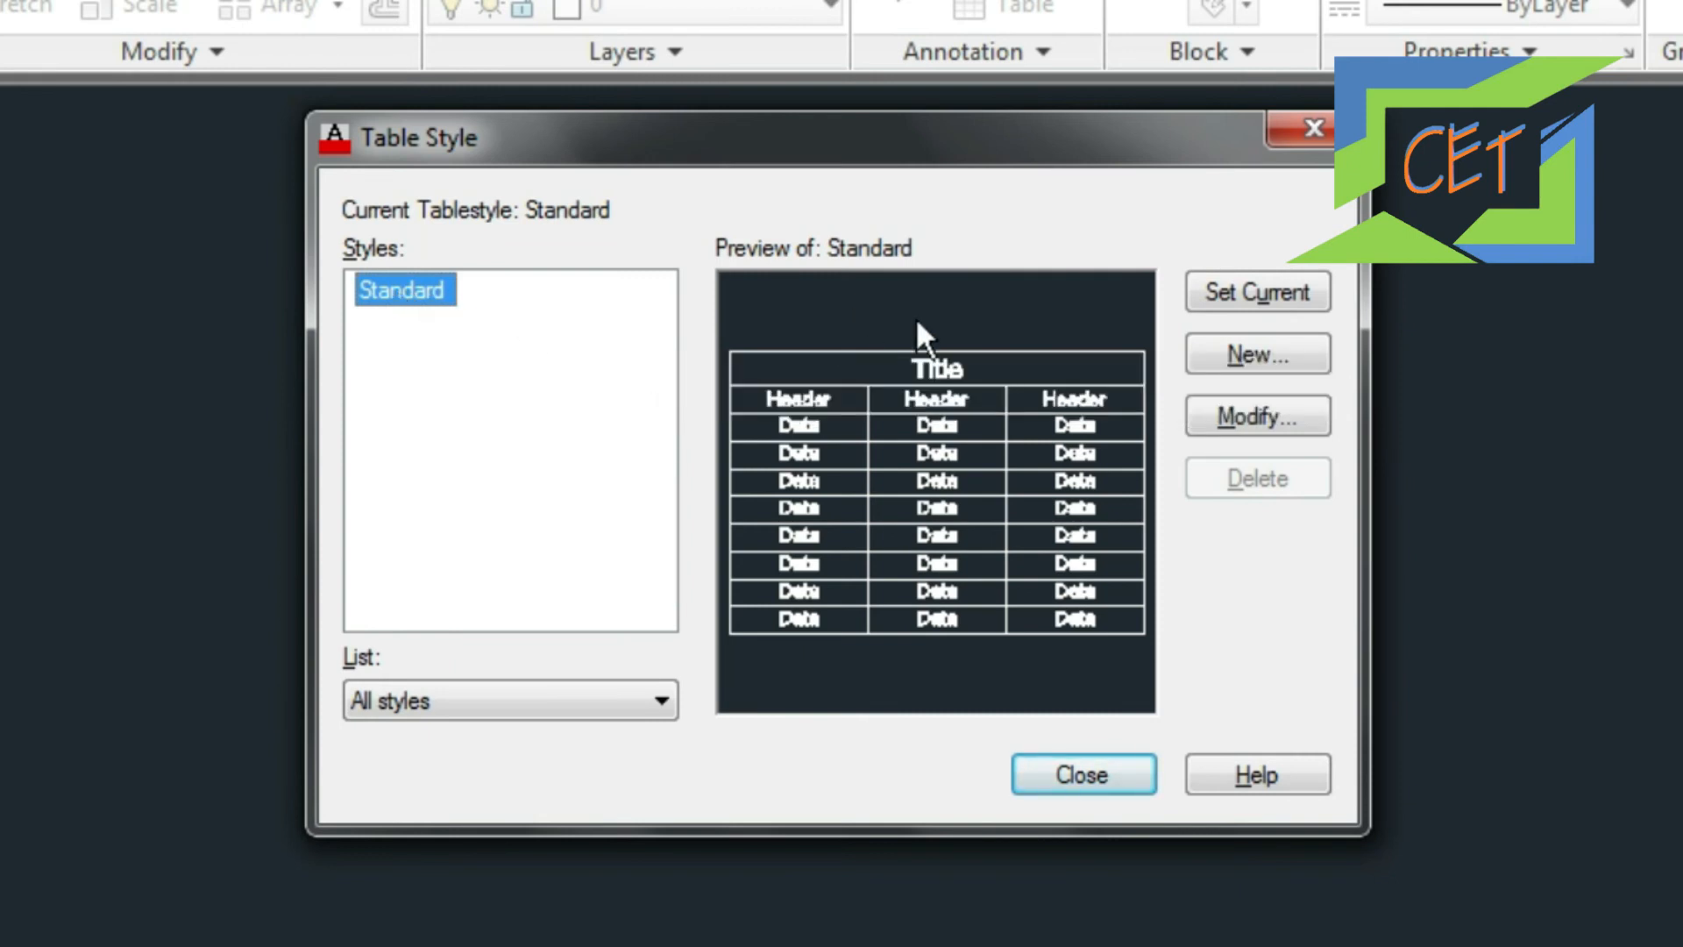
left_click(1249, 353)
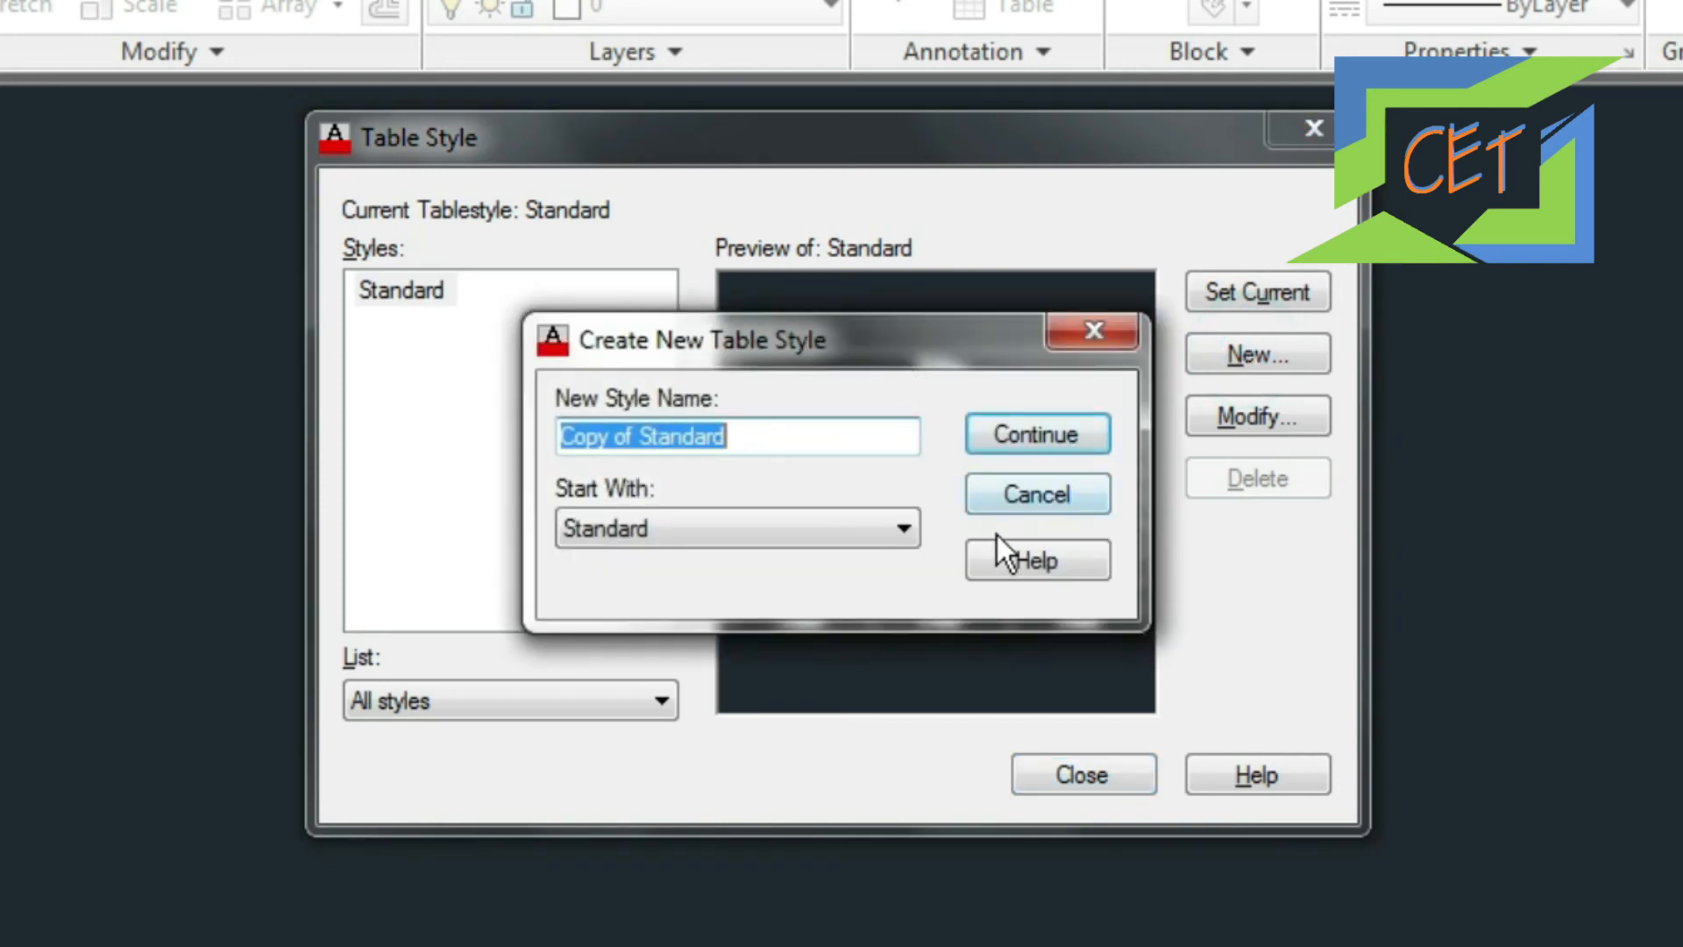
left_click(1022, 484)
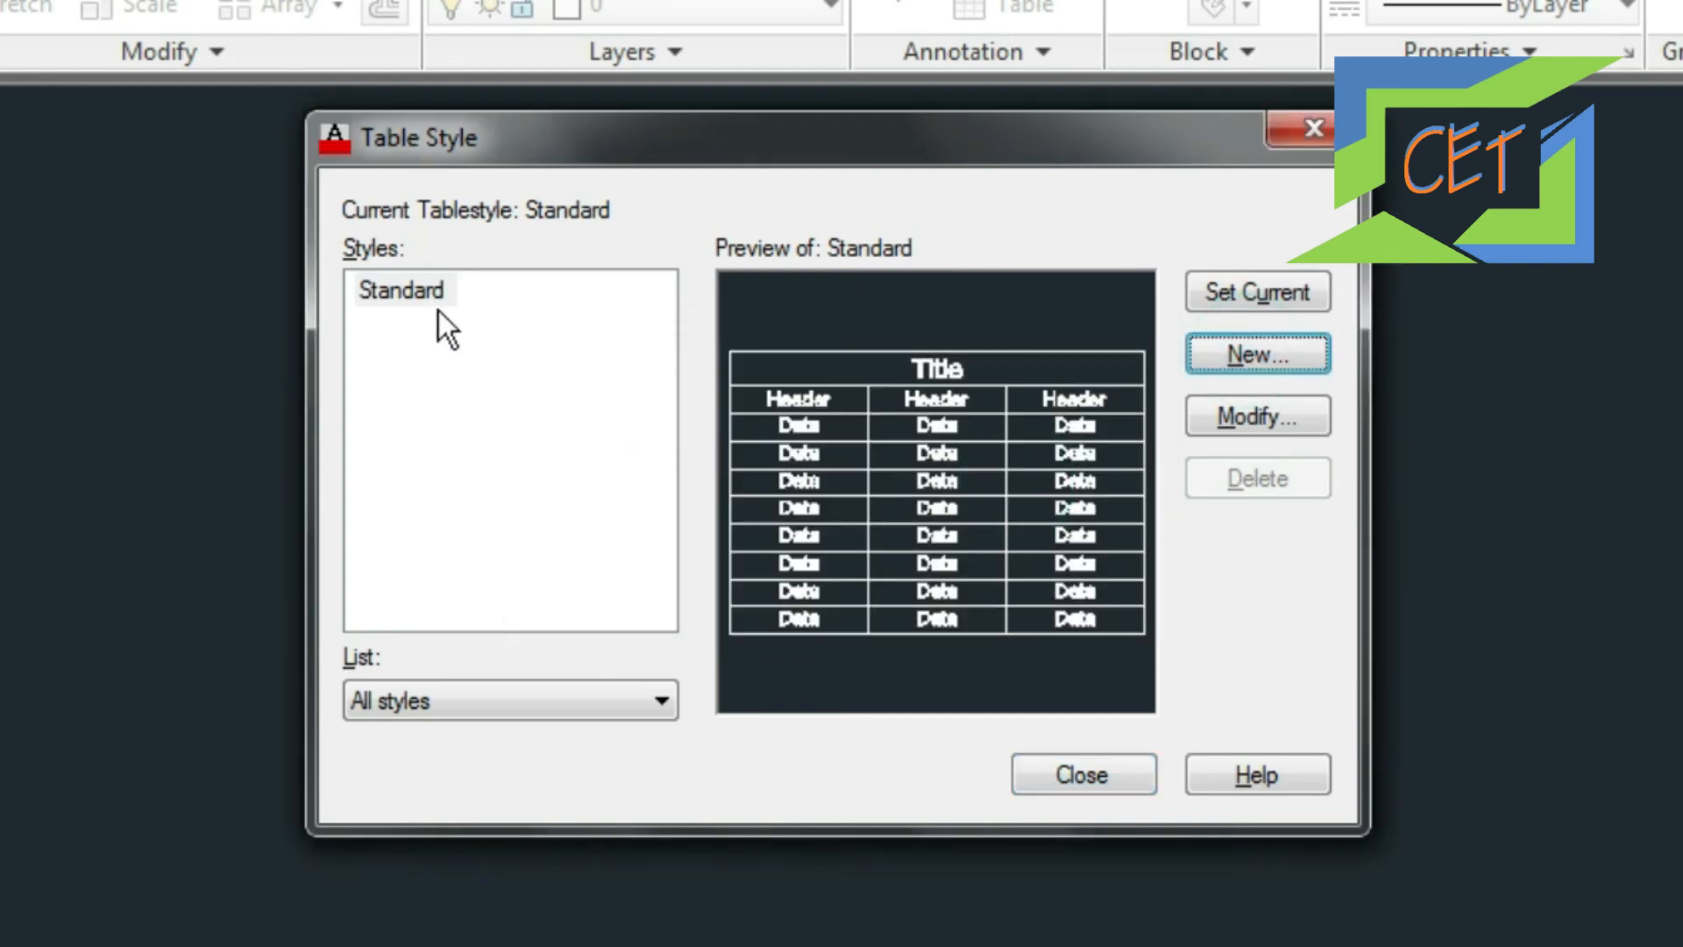
left_click(397, 296)
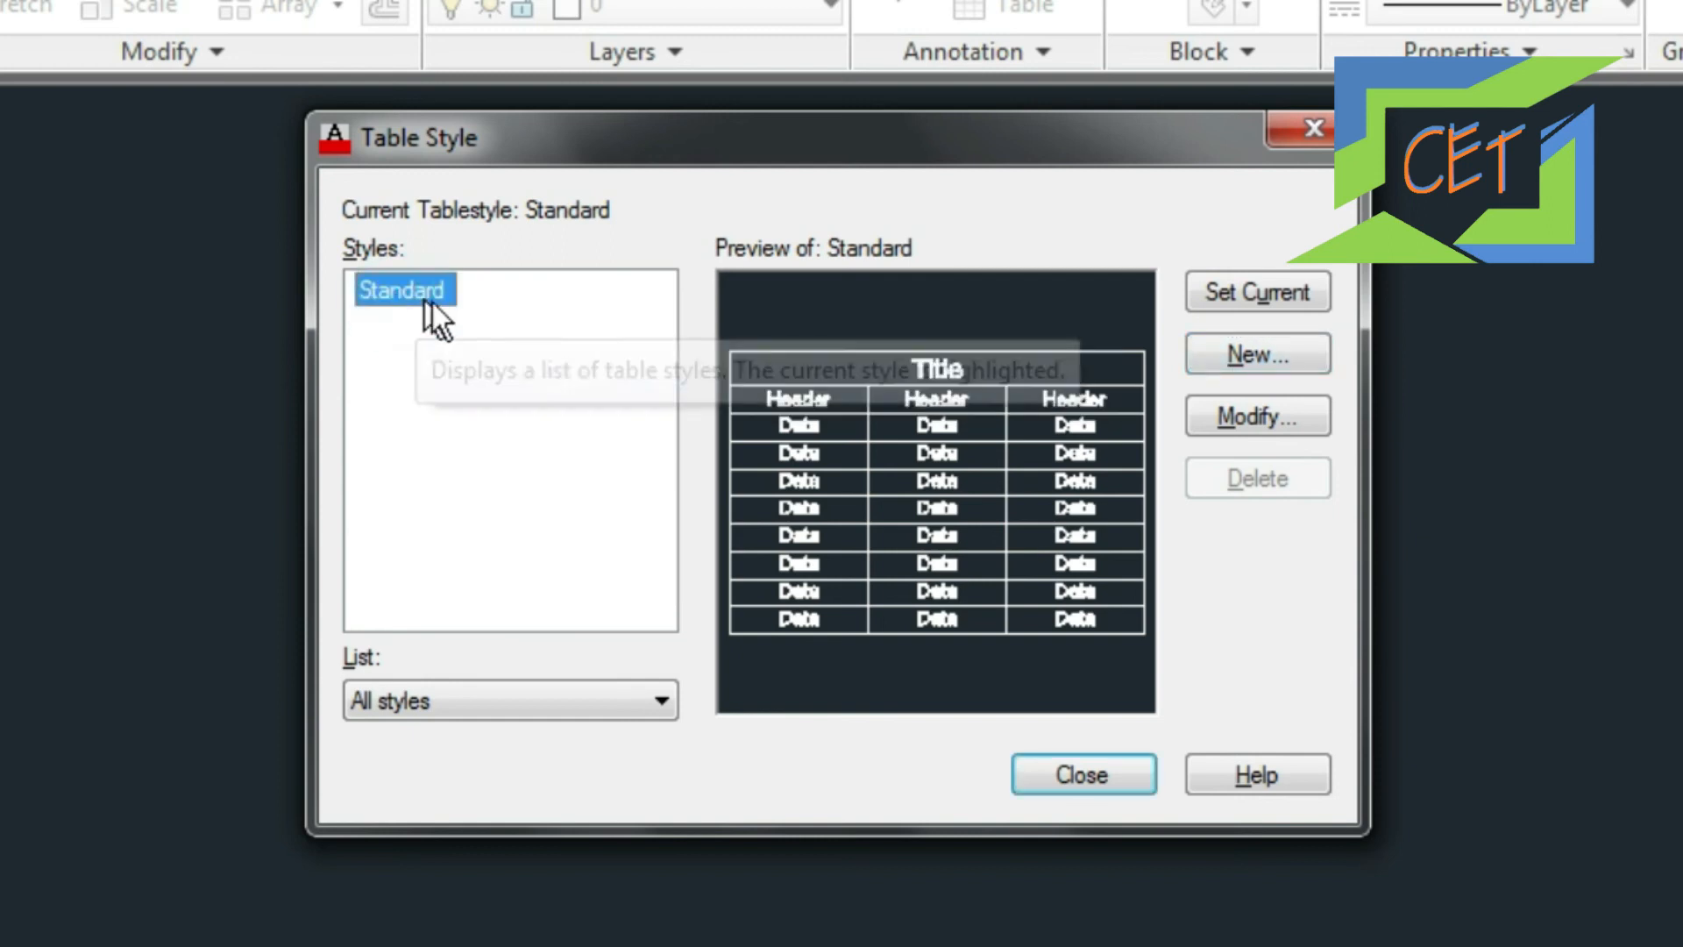
left_click(1244, 406)
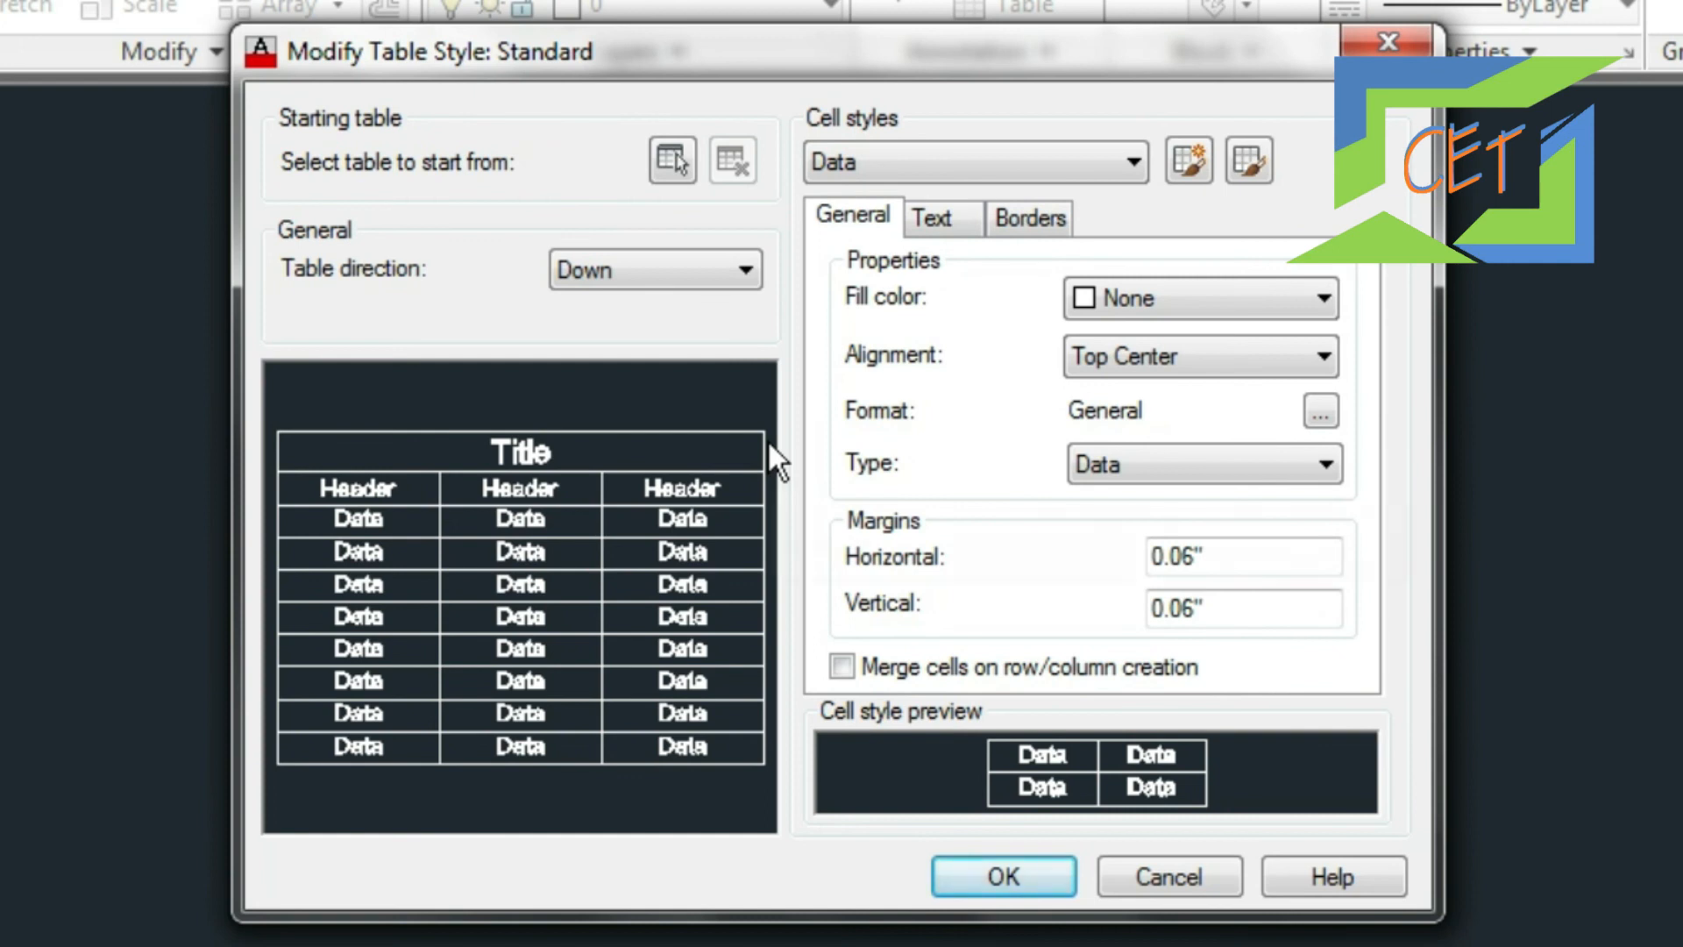
Try the Up table direction in the Standard style, and return it to Down.
left_click(633, 269)
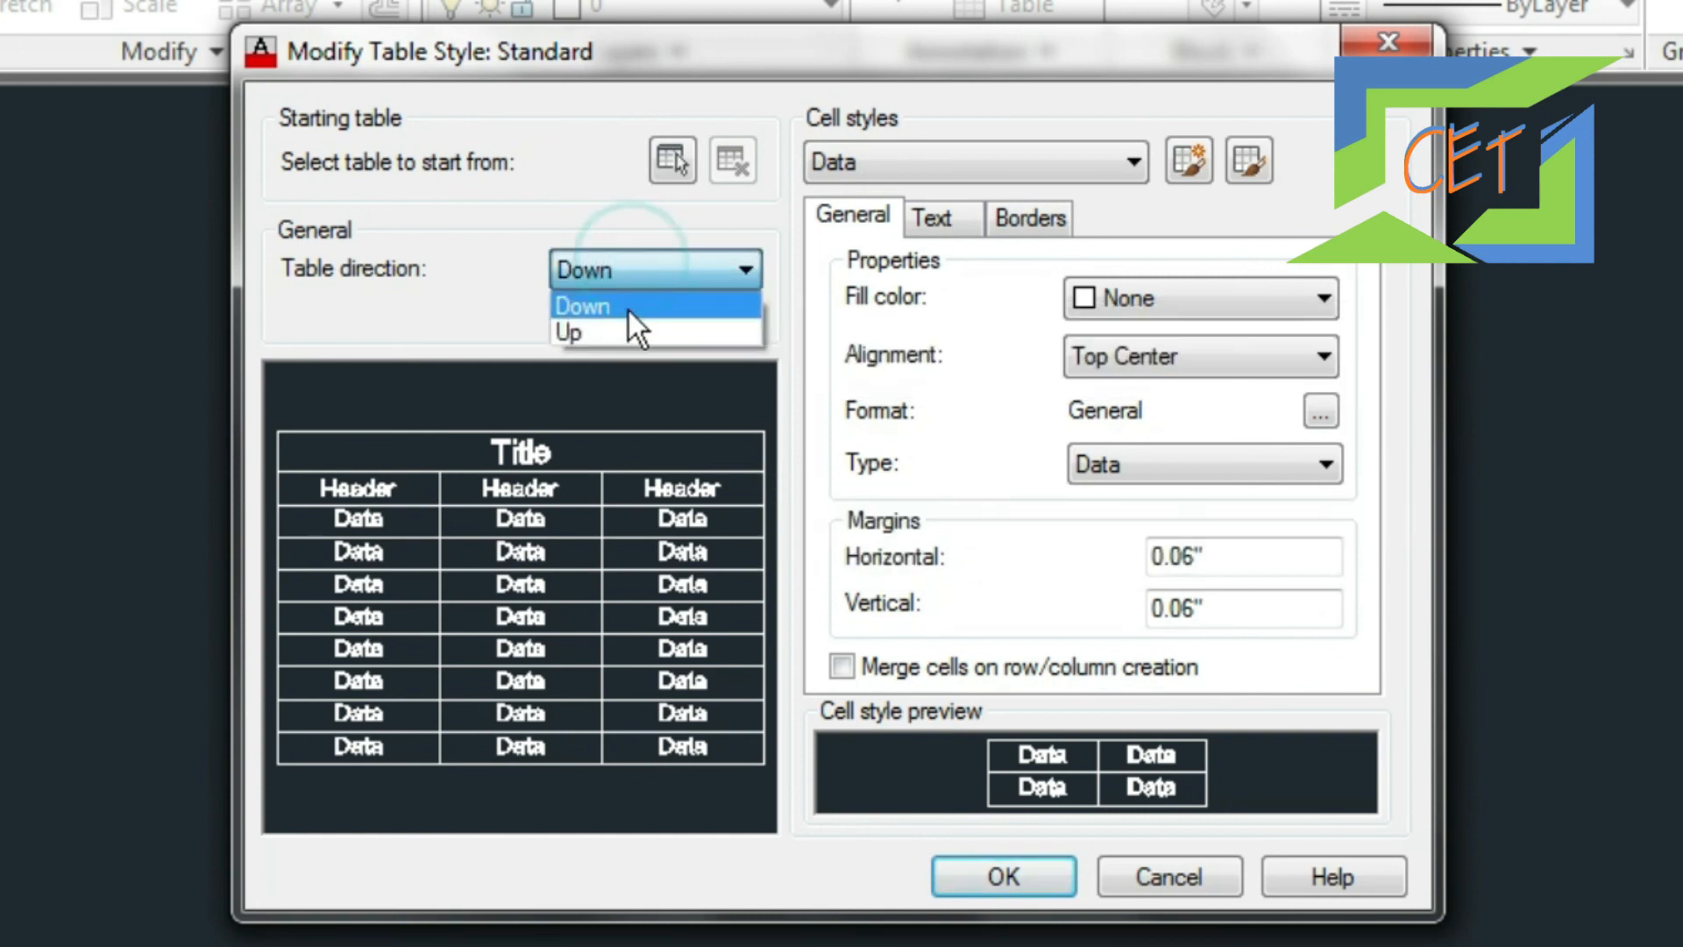
left_click(617, 323)
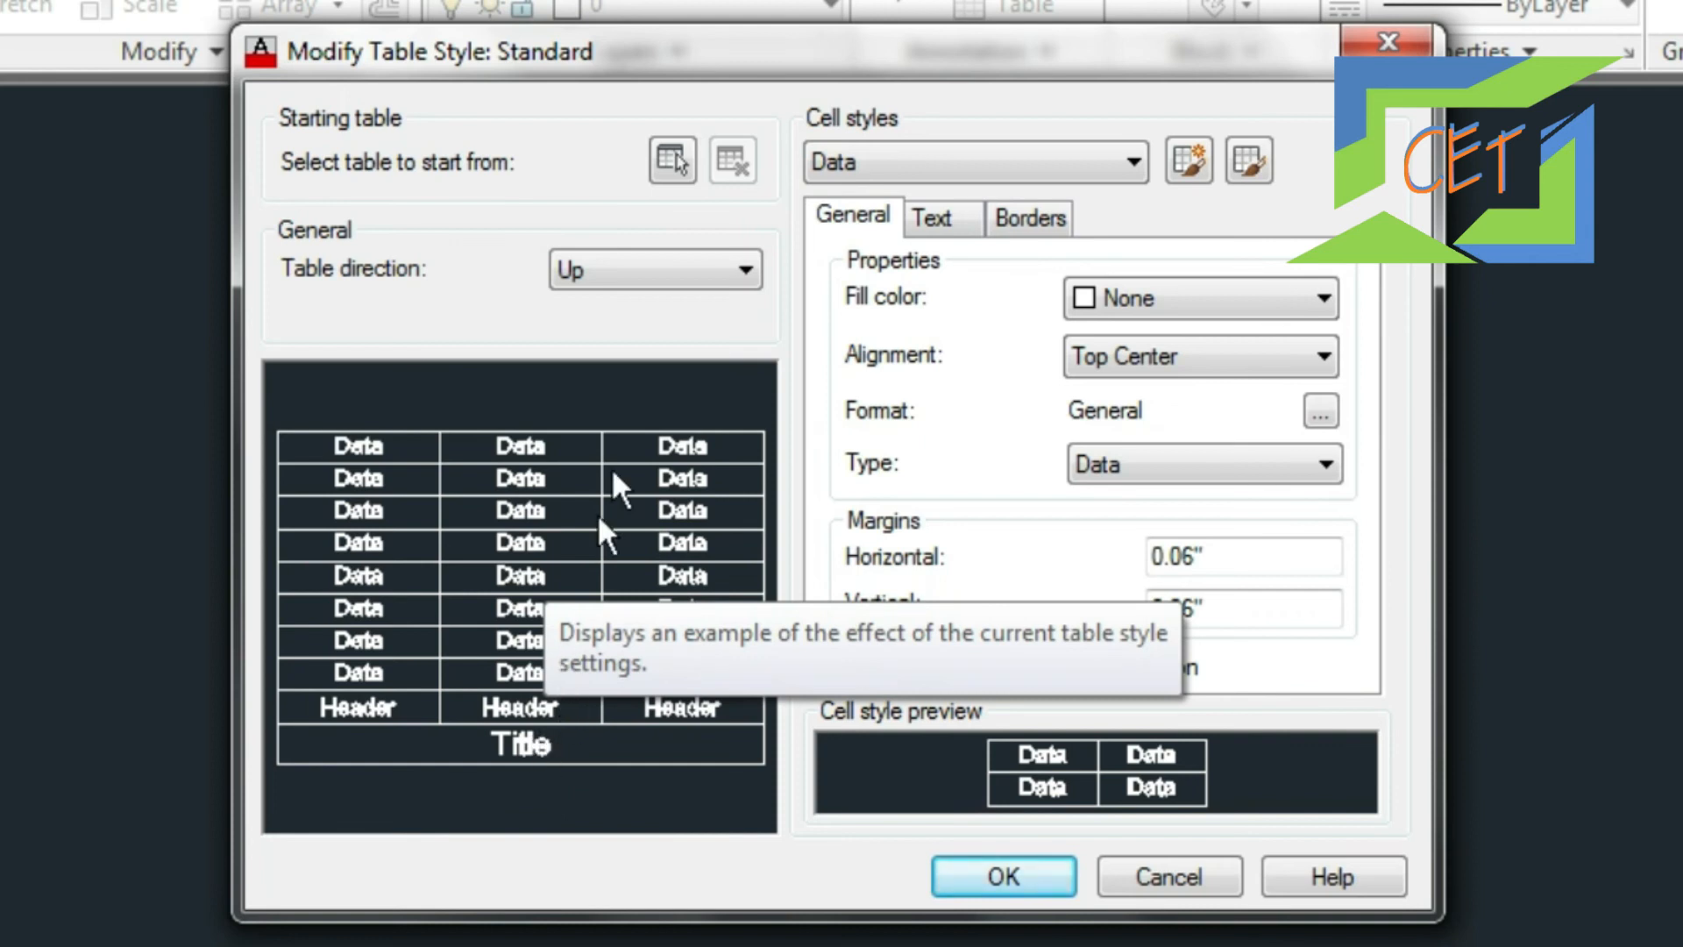
left_click(637, 282)
left_click(635, 311)
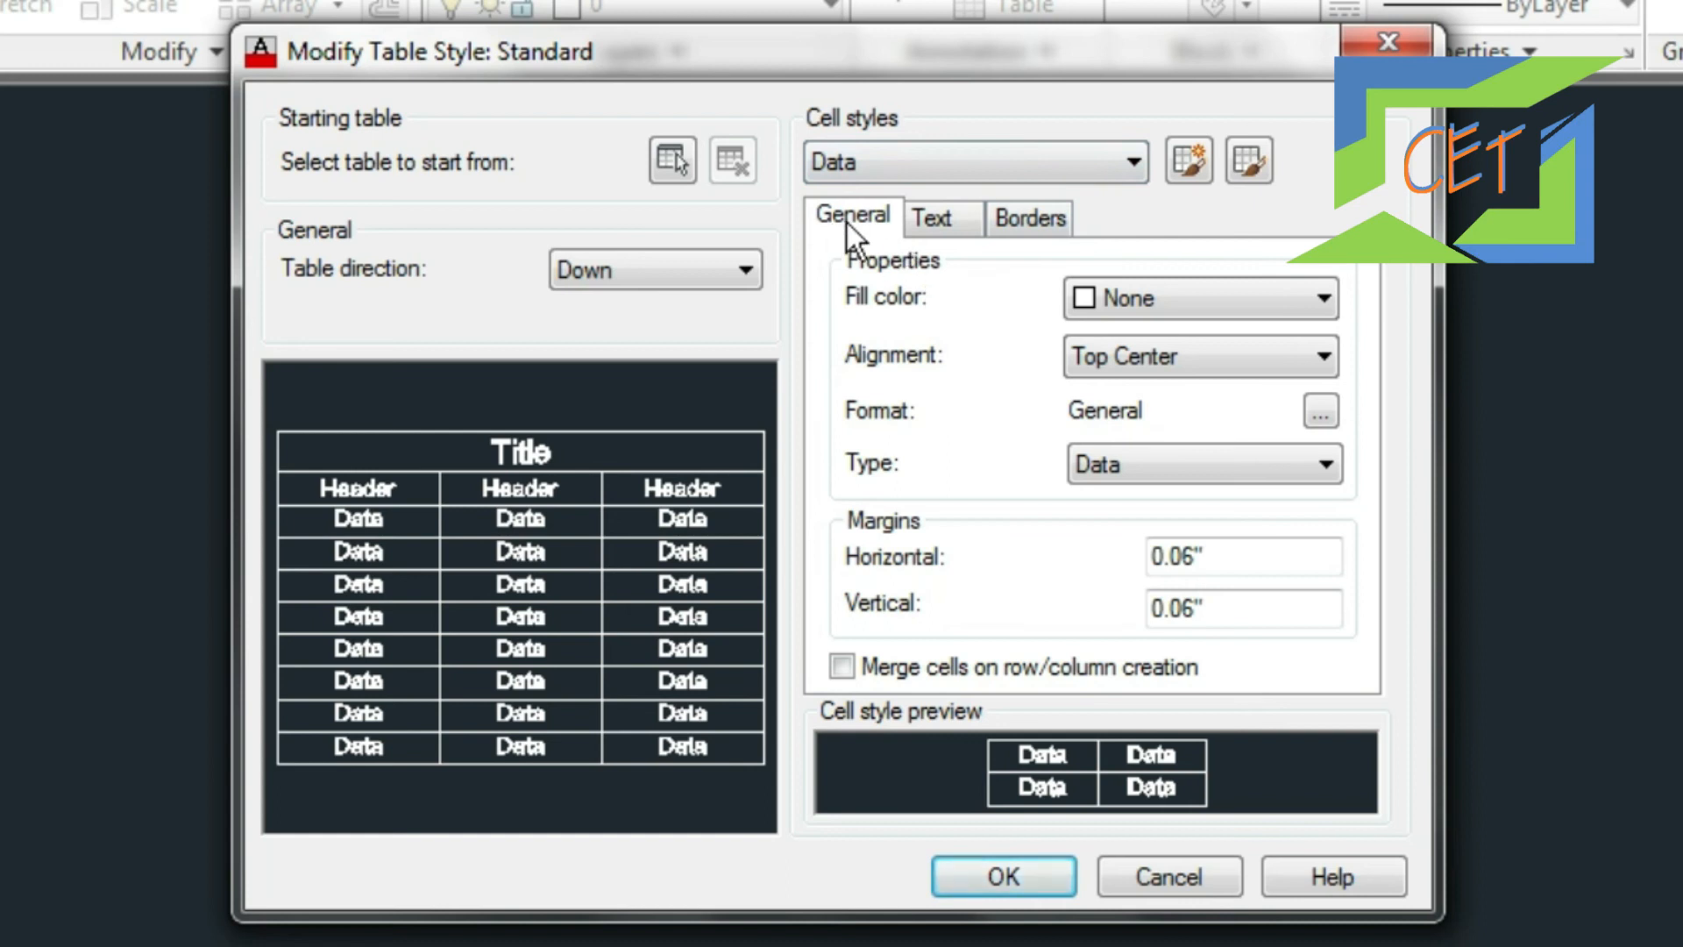
Examine the general, text and border settings of the Header and Title cell styles.
left_click(986, 161)
left_click(951, 230)
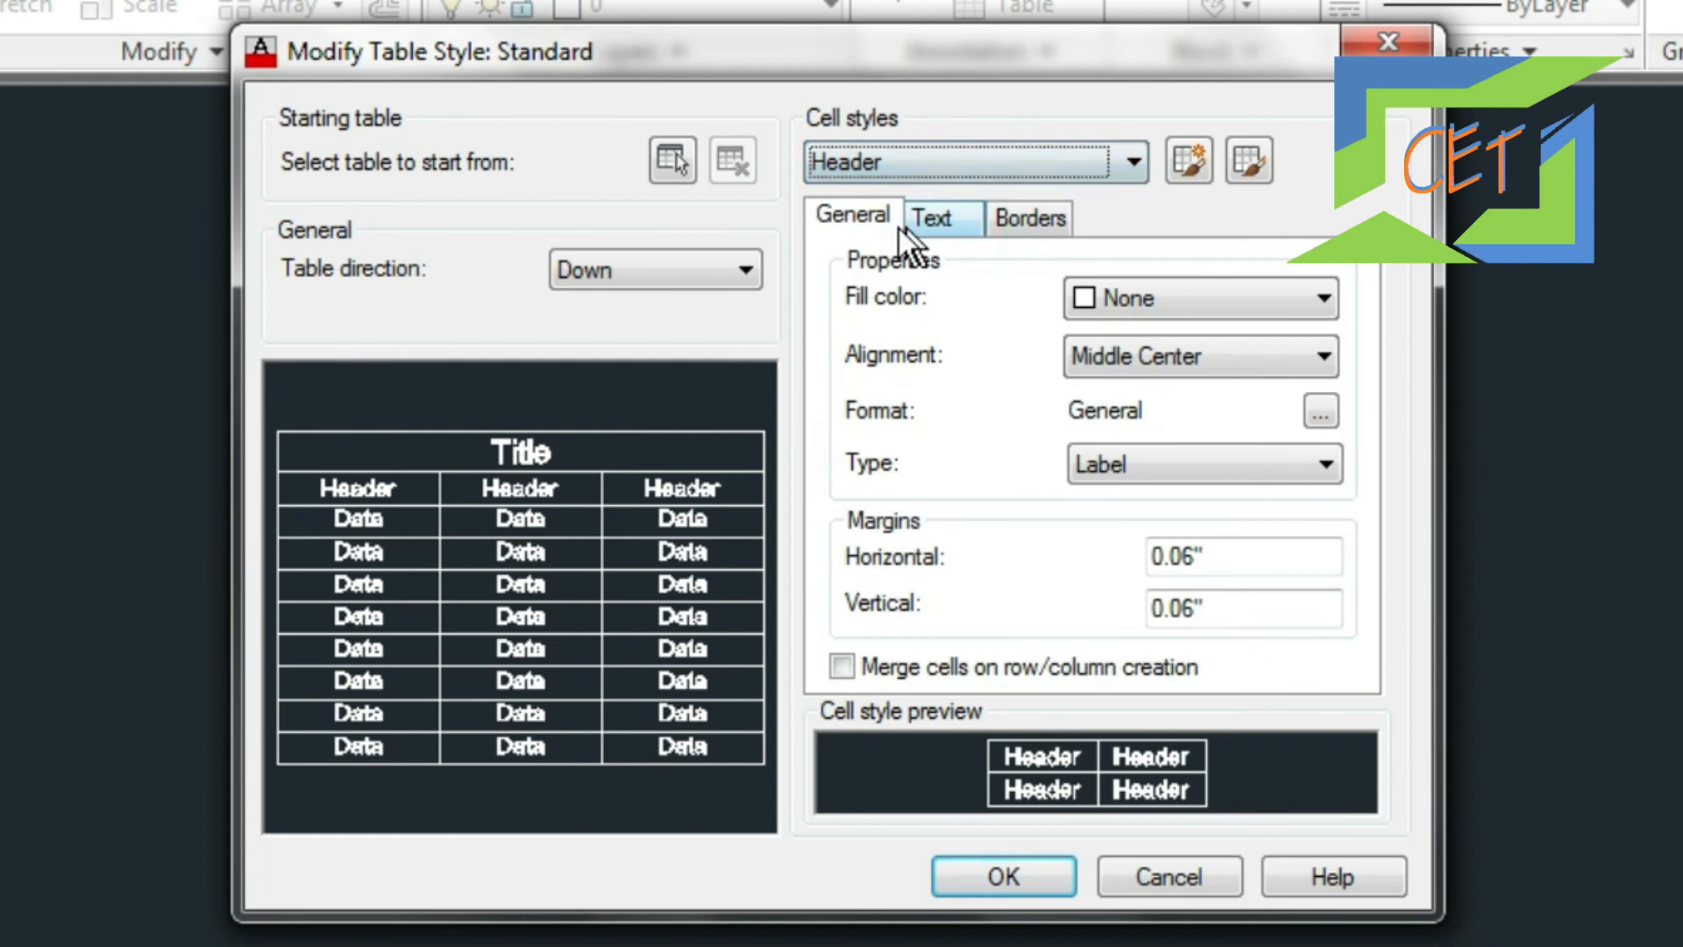
left_click(1039, 227)
left_click(931, 219)
left_click(855, 217)
left_click(923, 164)
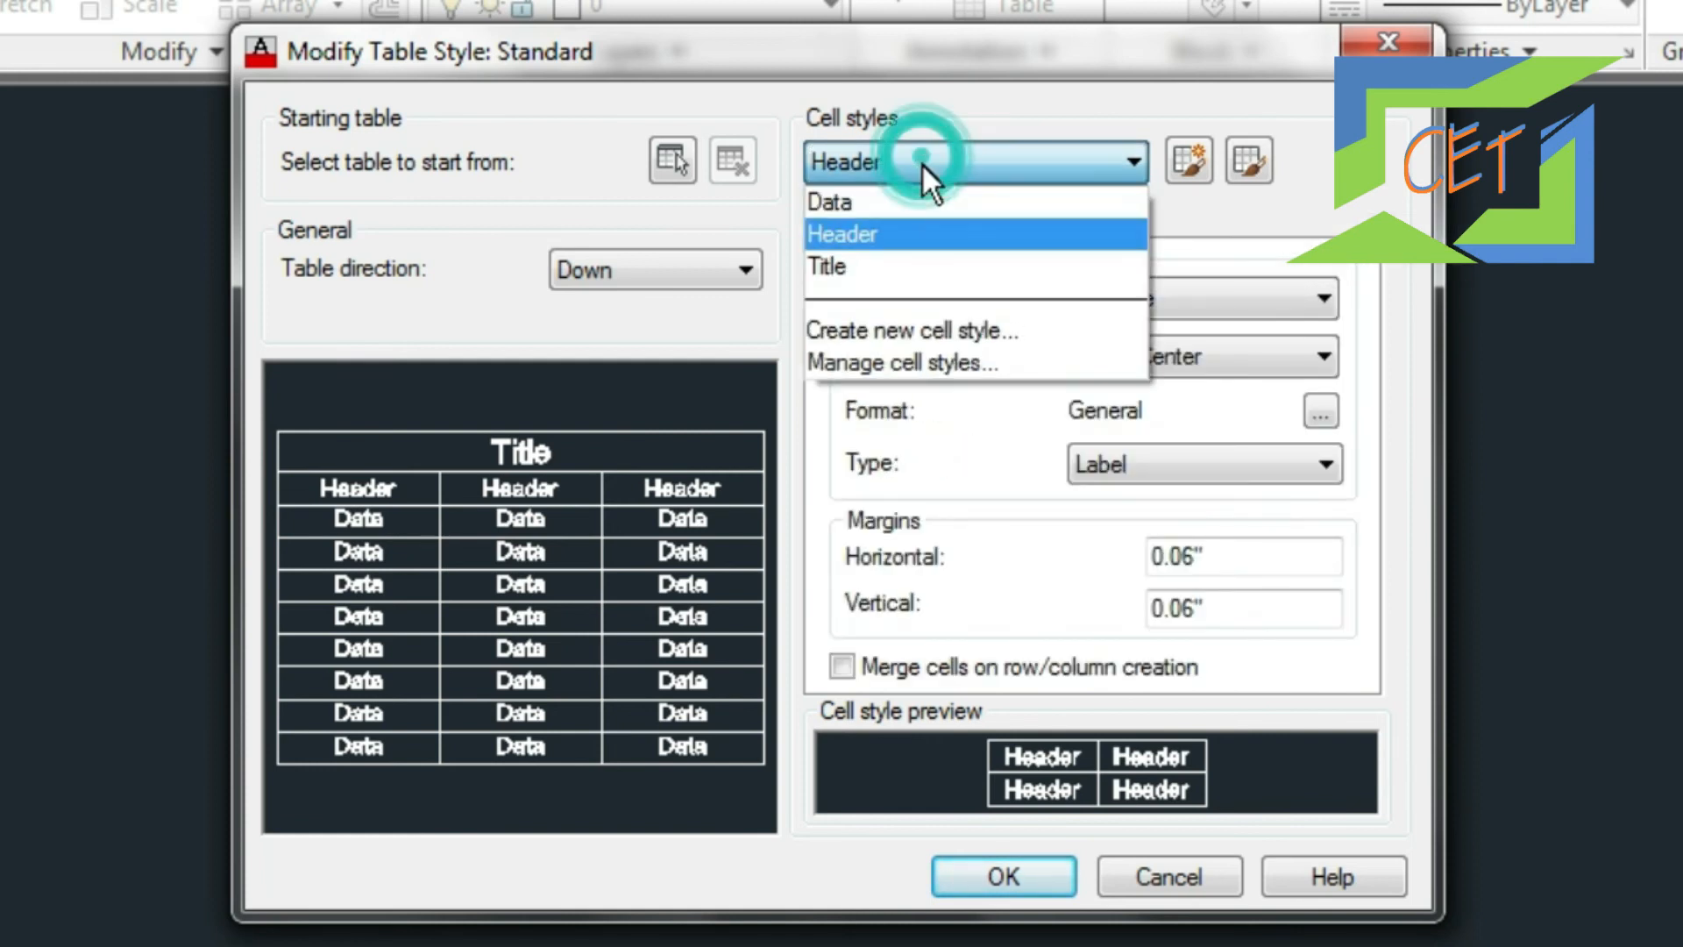
left_click(889, 261)
left_click(869, 219)
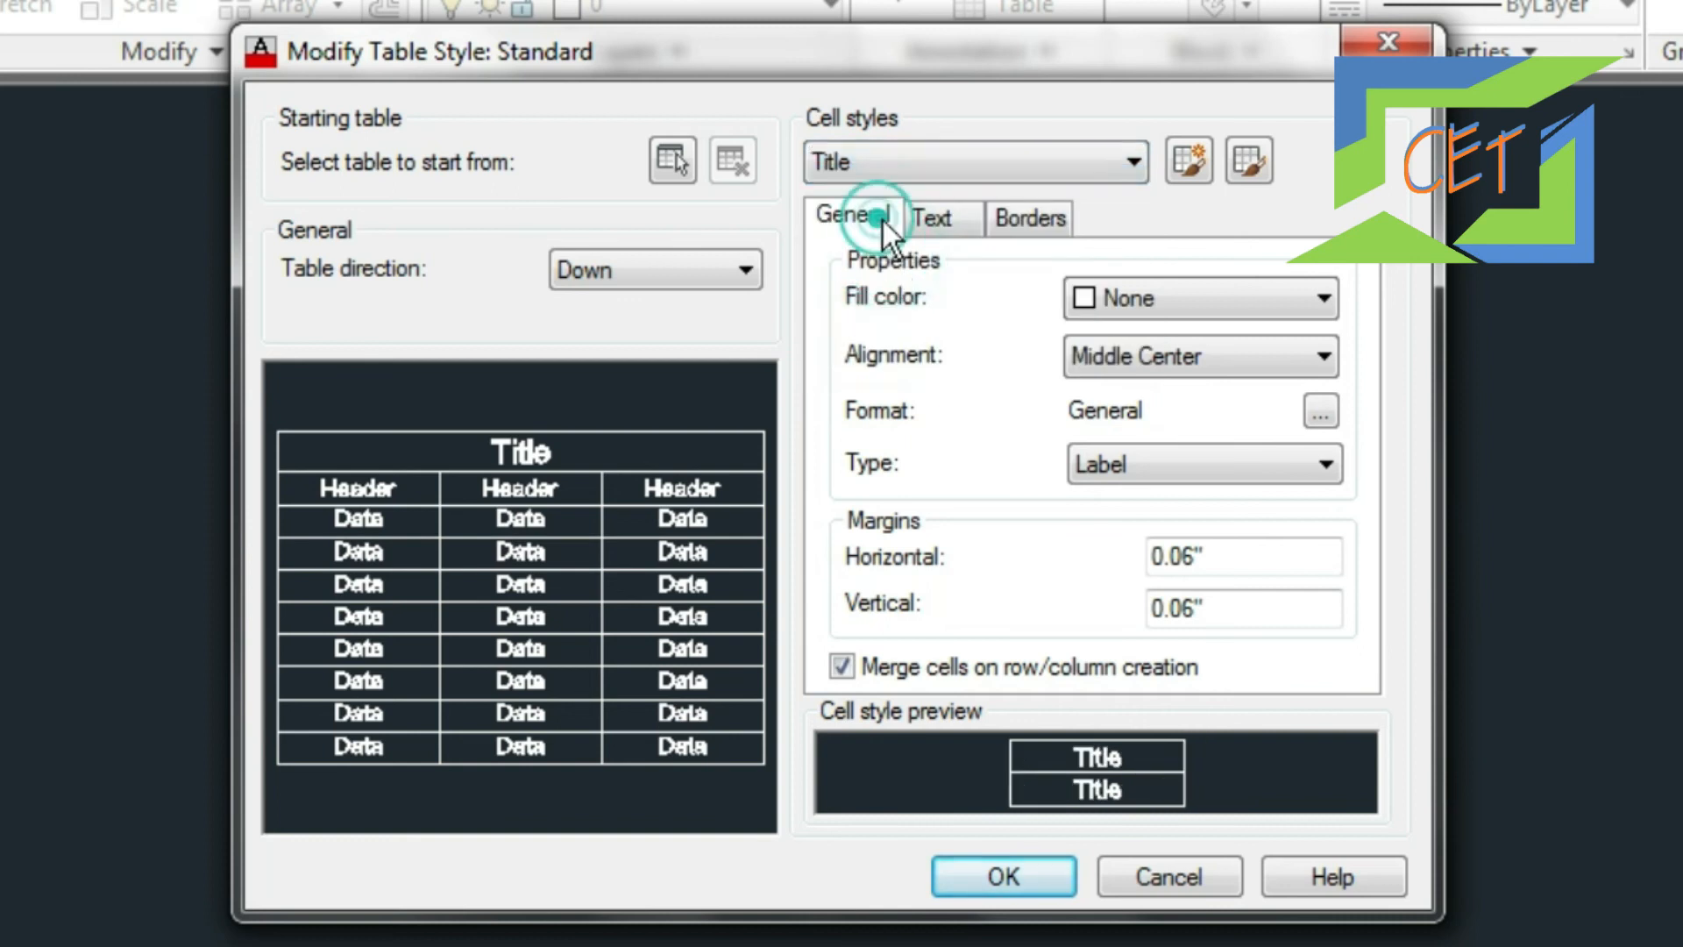
left_click(930, 219)
left_click(1033, 215)
left_click(873, 223)
Set the fill color of the Title cell style to Red.
left_click(917, 171)
left_click(889, 266)
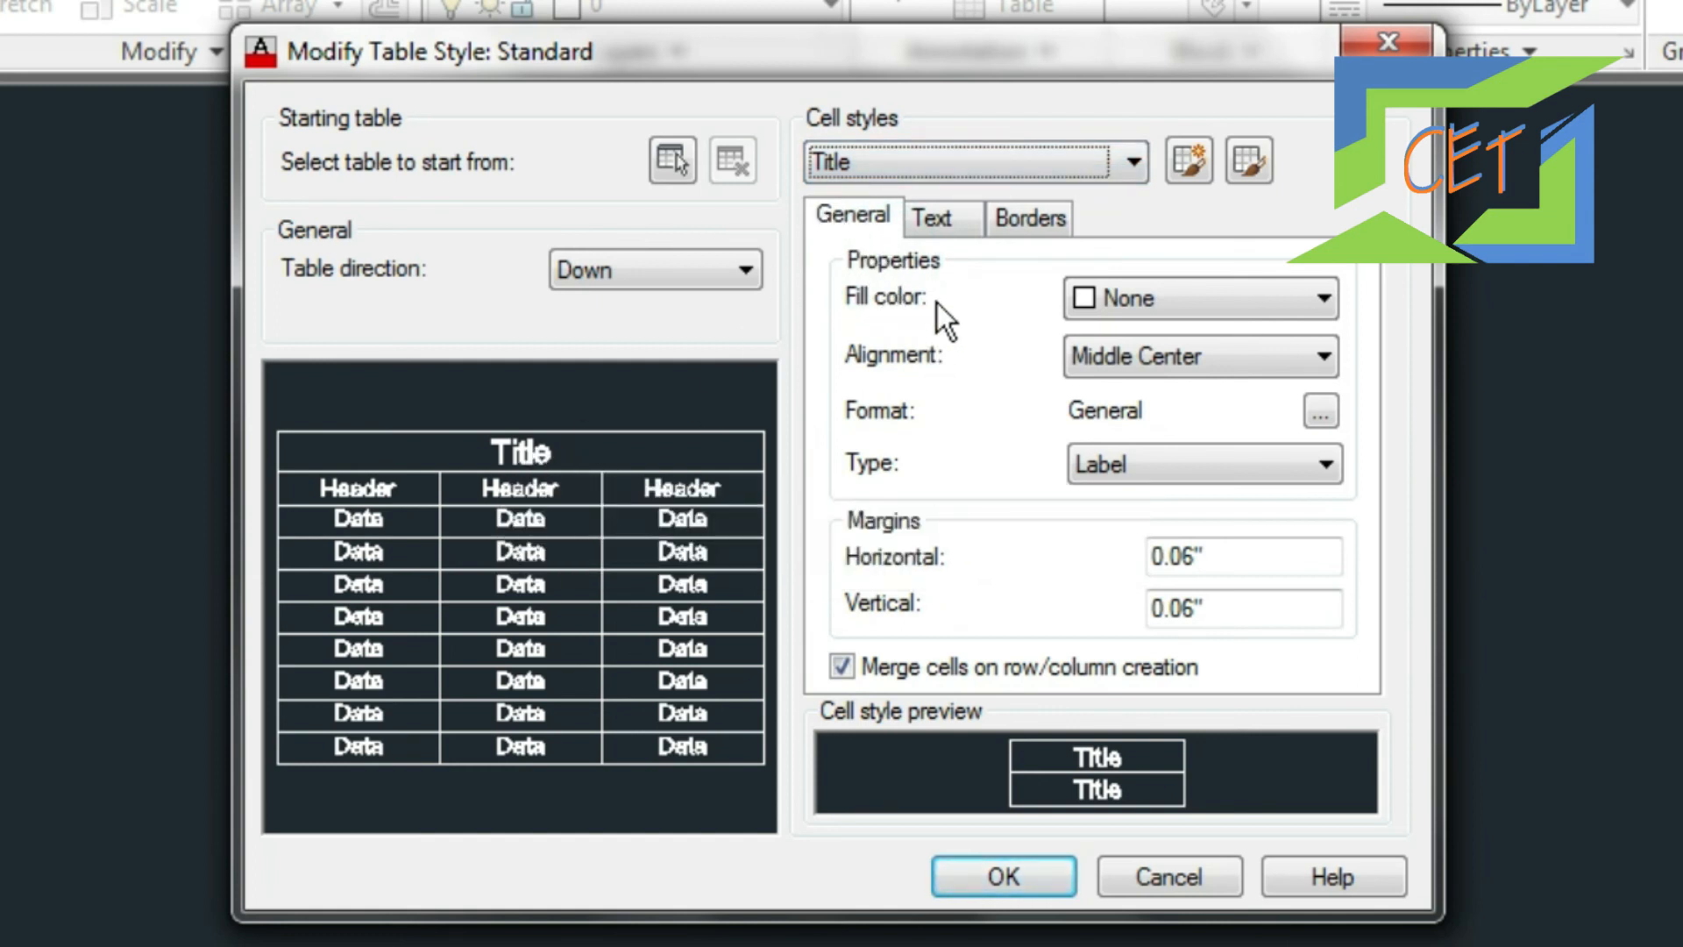
left_click(1127, 298)
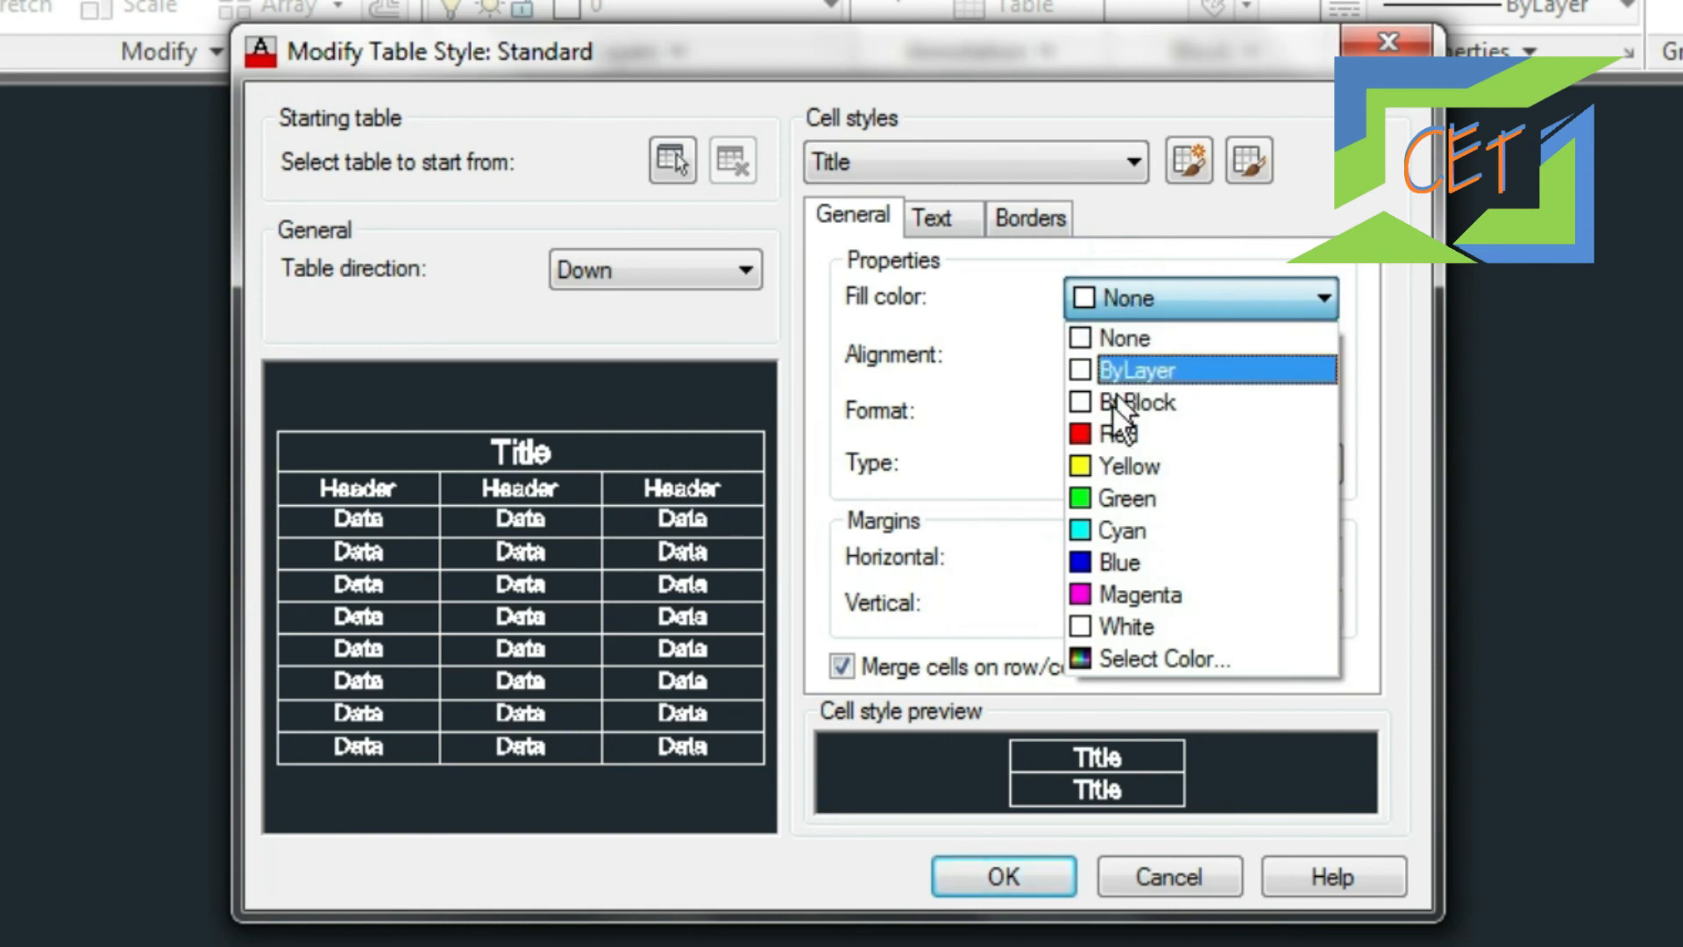
left_click(1108, 432)
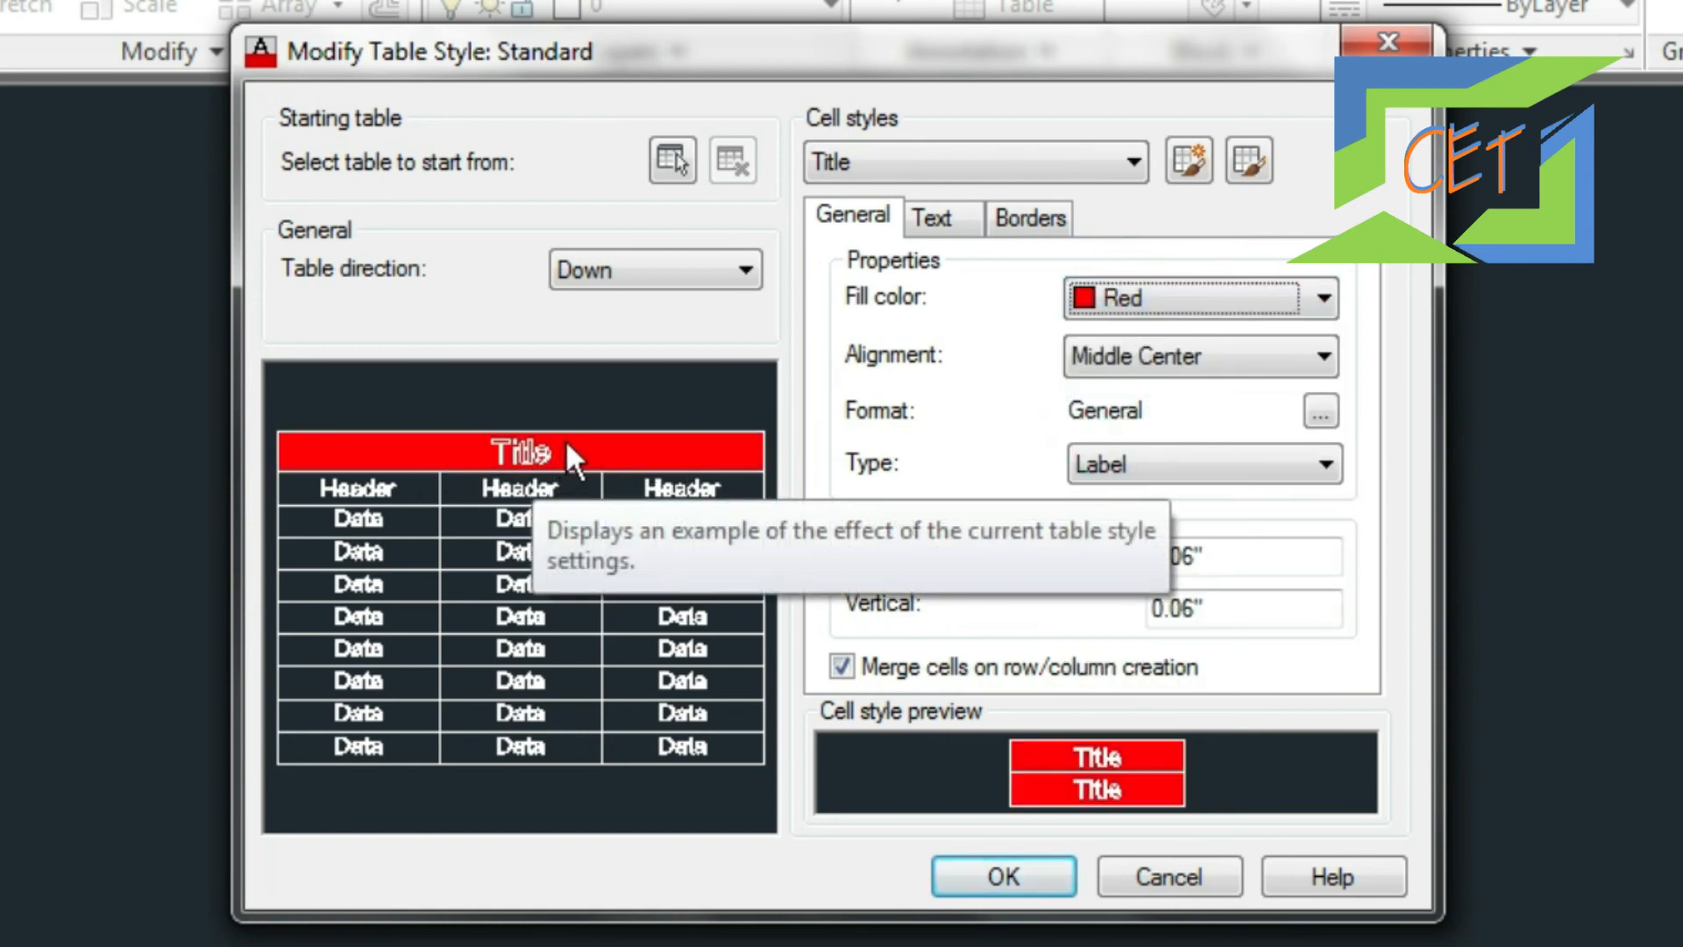
View the alignment choices and the cell format data types available for the Title cell style.
left_click(1153, 349)
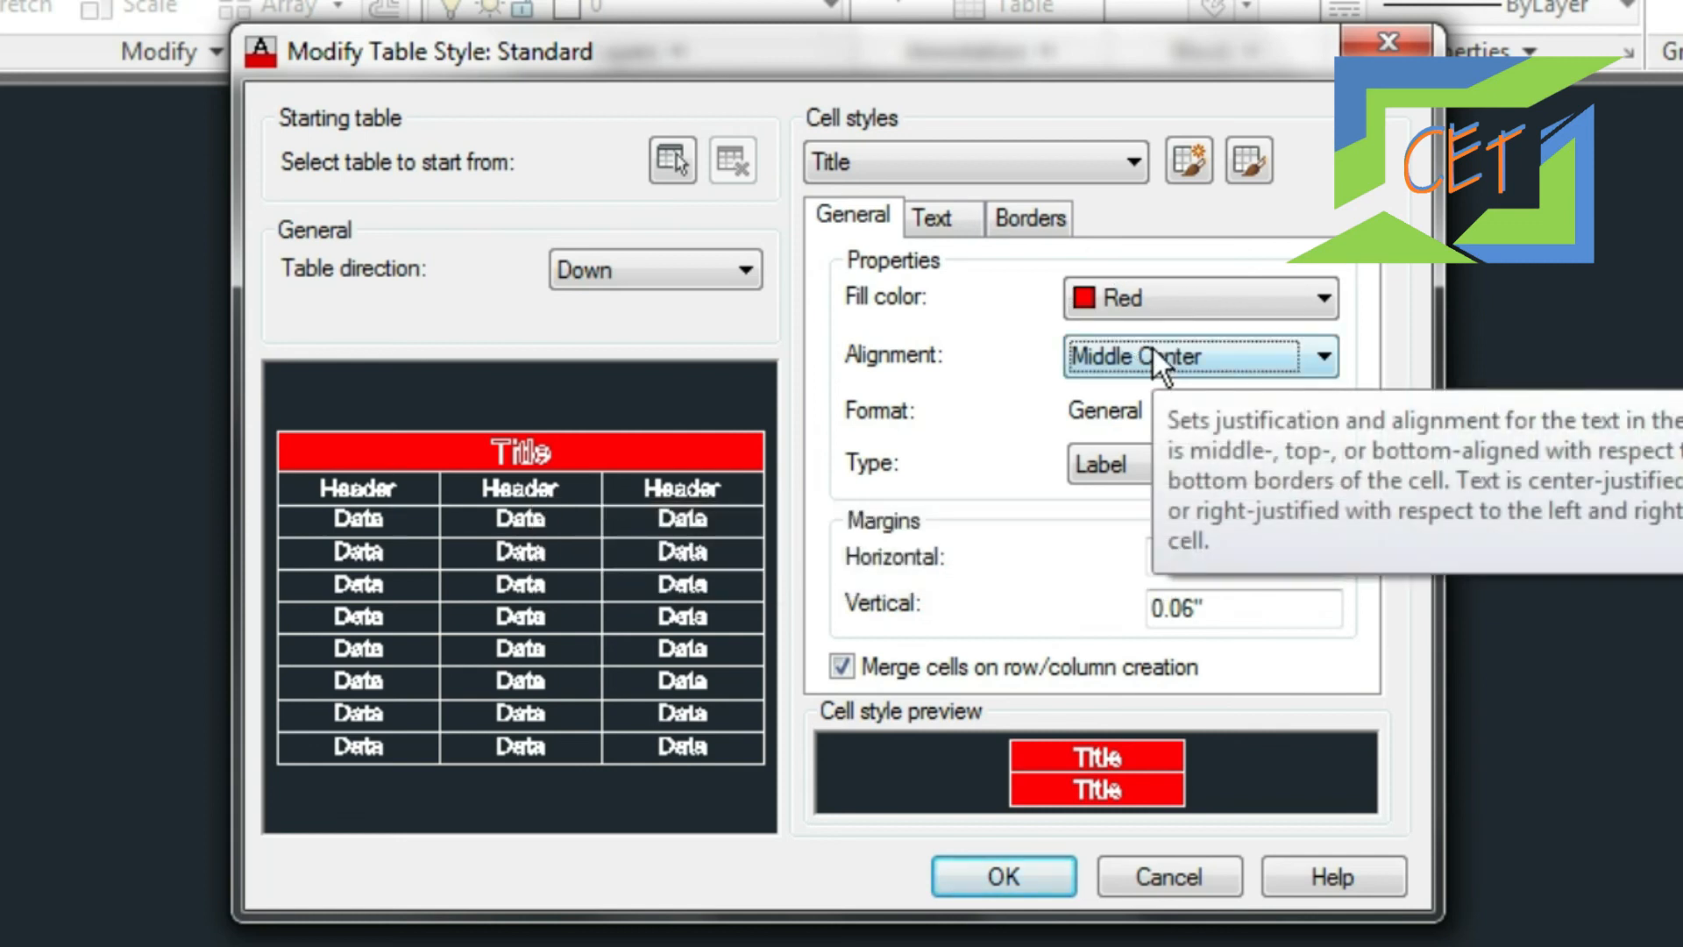
left_click(1154, 349)
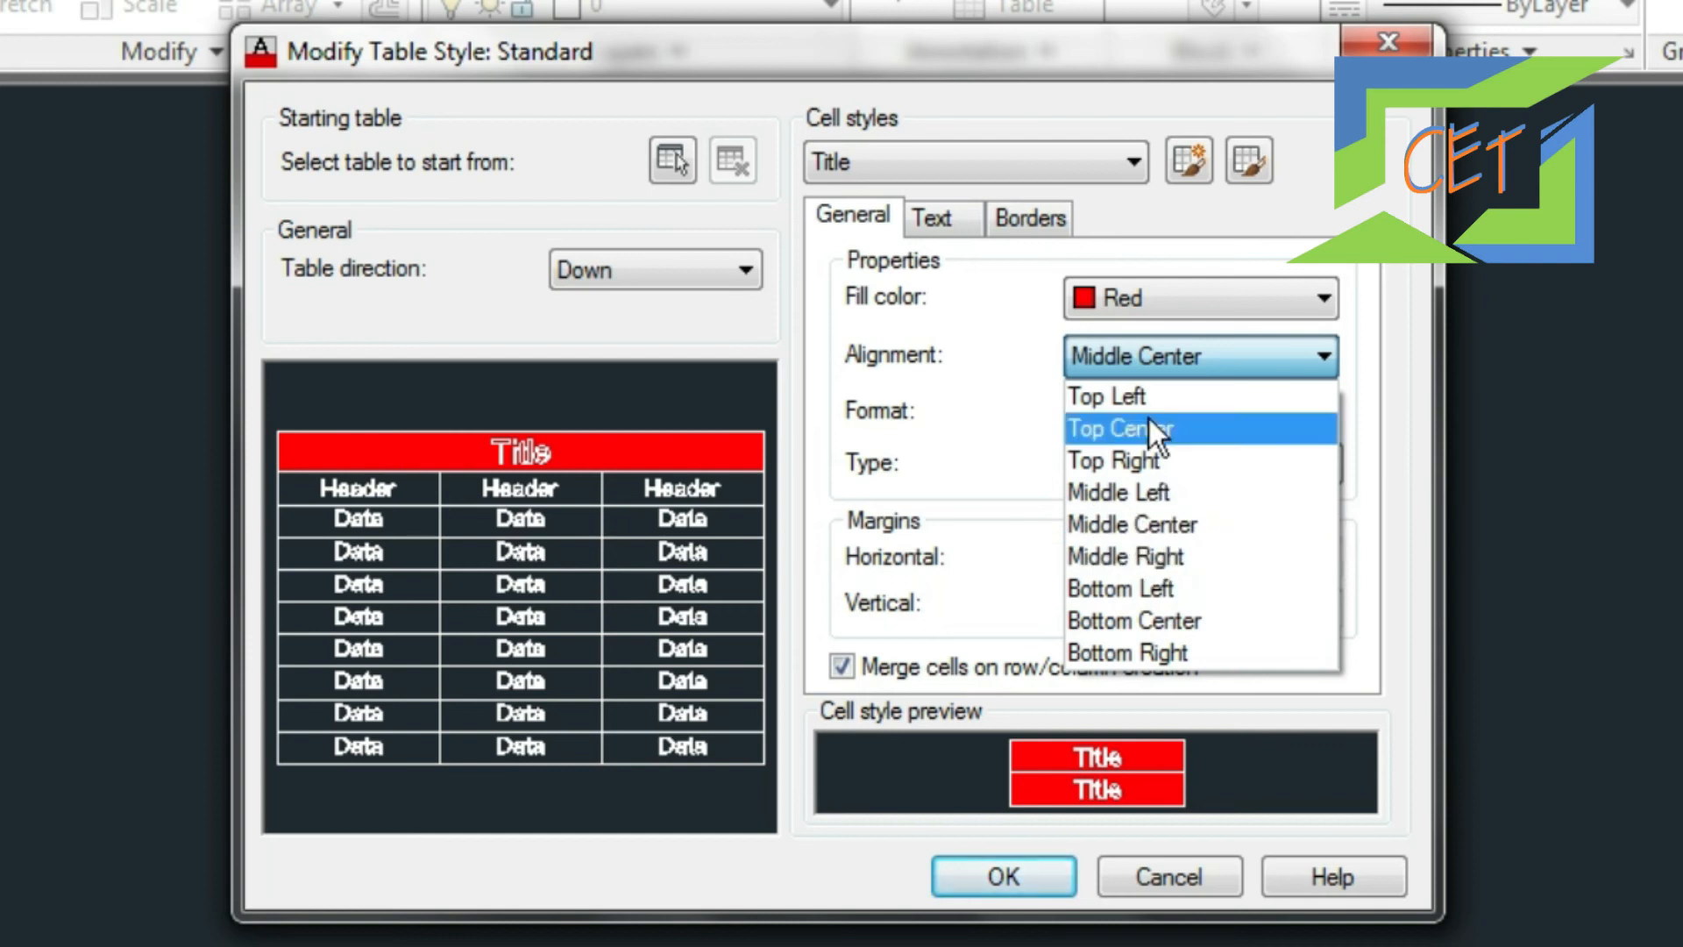
left_click(1141, 355)
key("Tab")
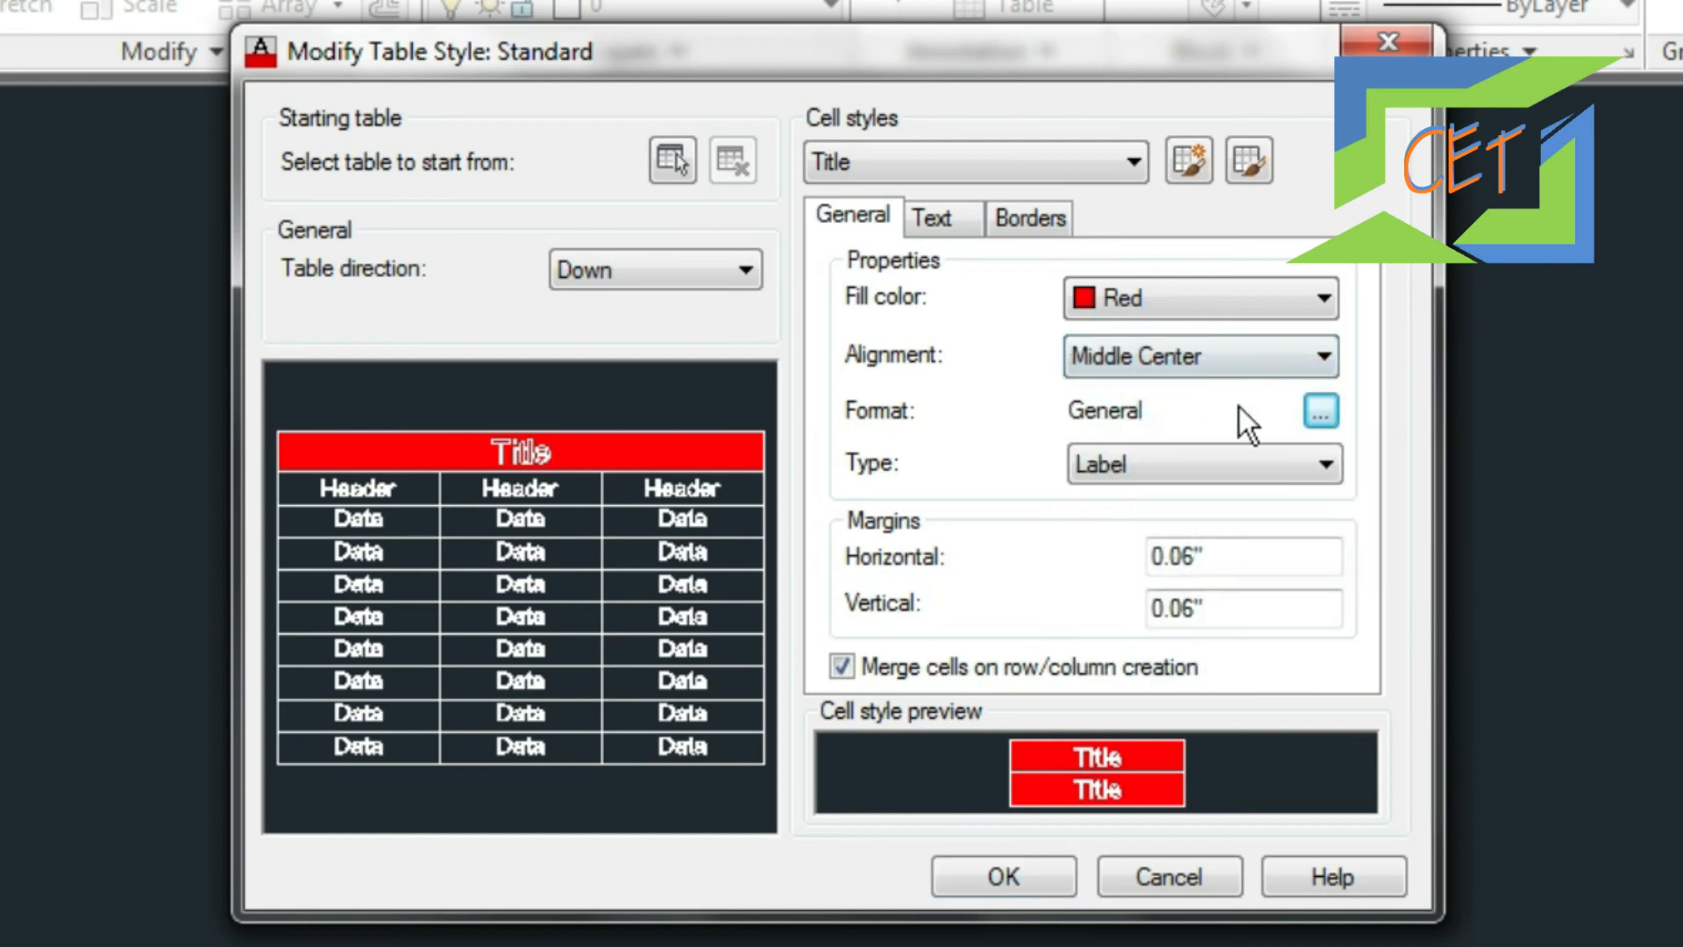
left_click(1321, 412)
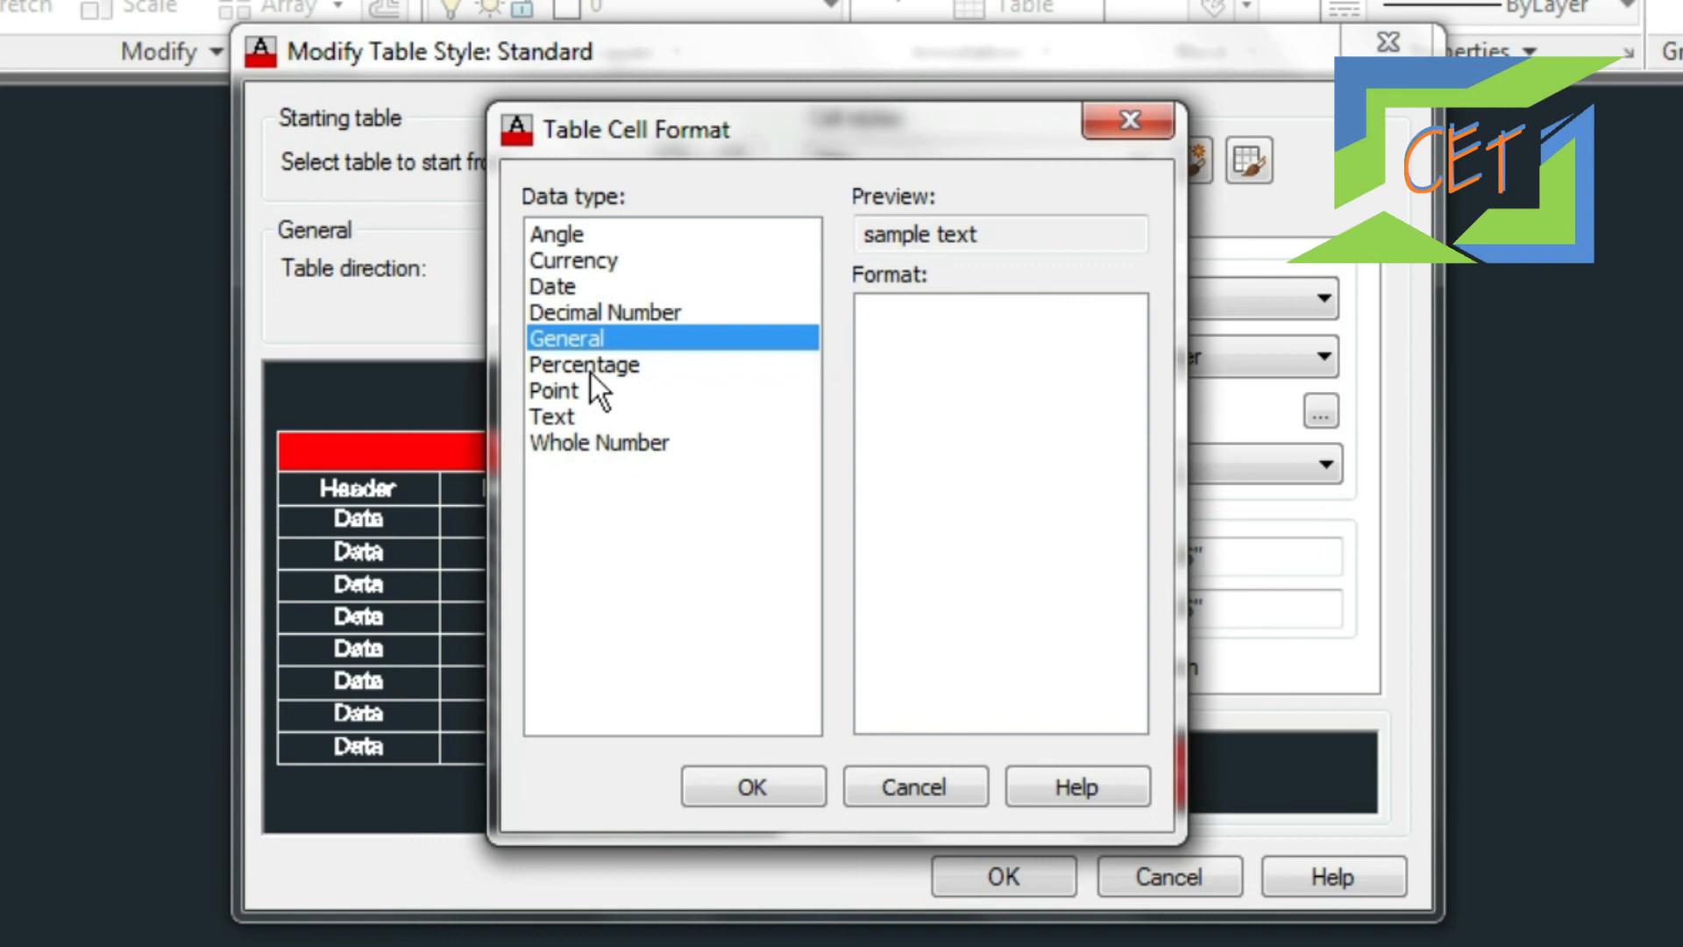
left_click(1127, 120)
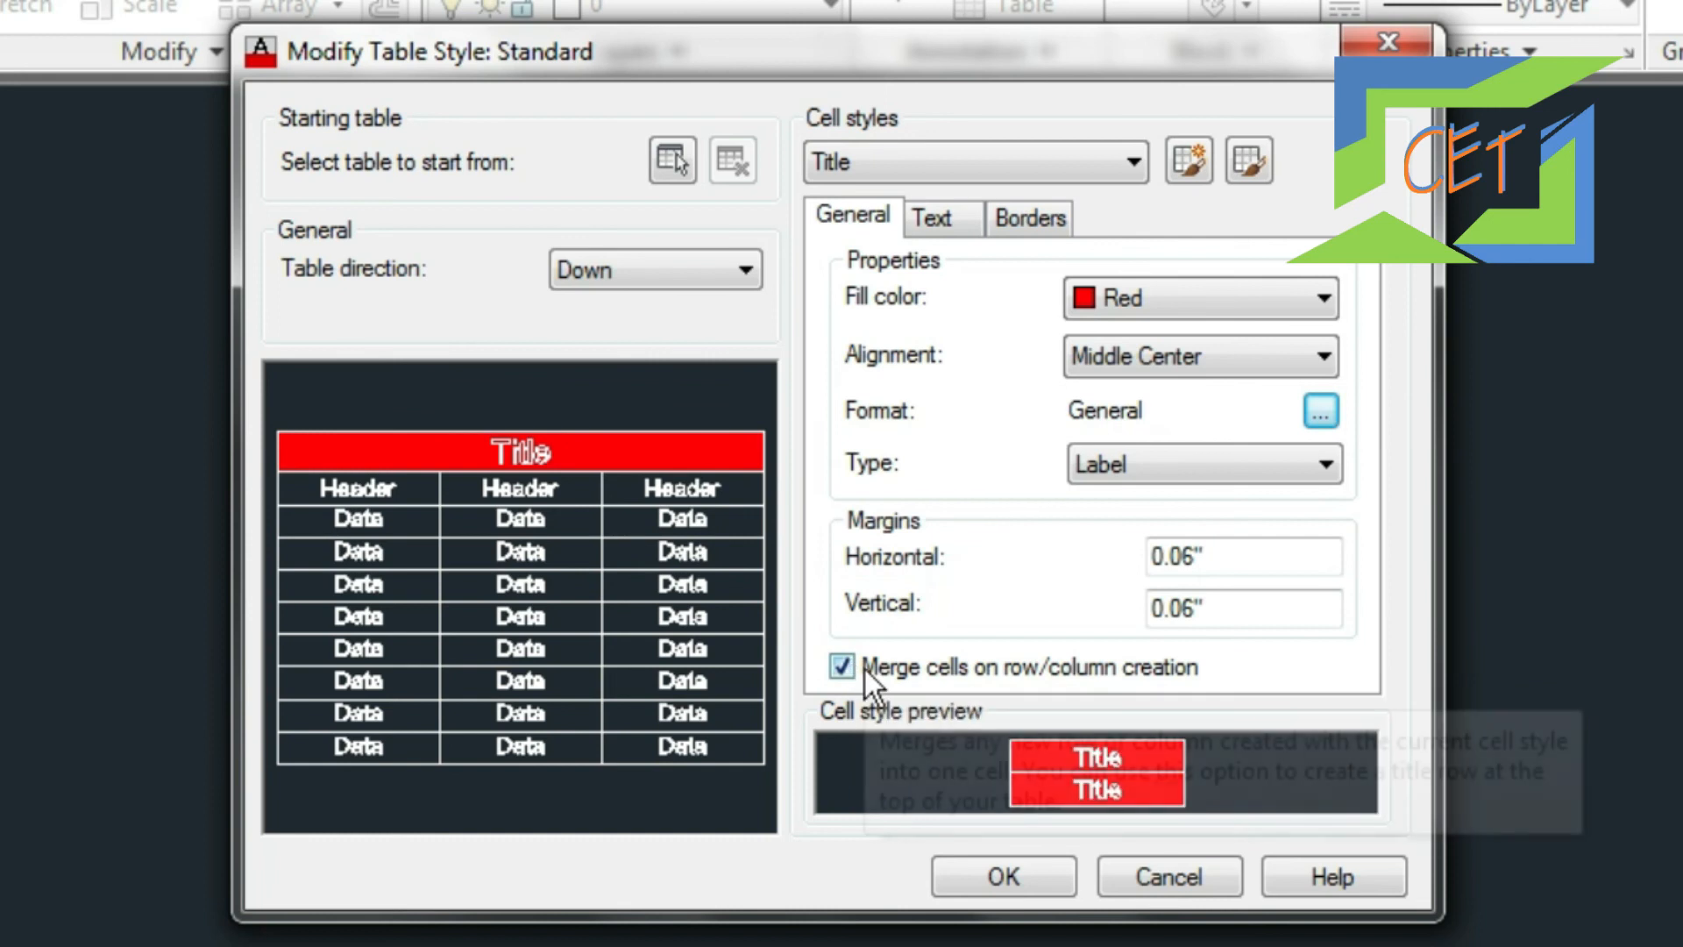
Examine the Title cell style's text settings, the text style definition behind them, and its border settings.
left_click(921, 223)
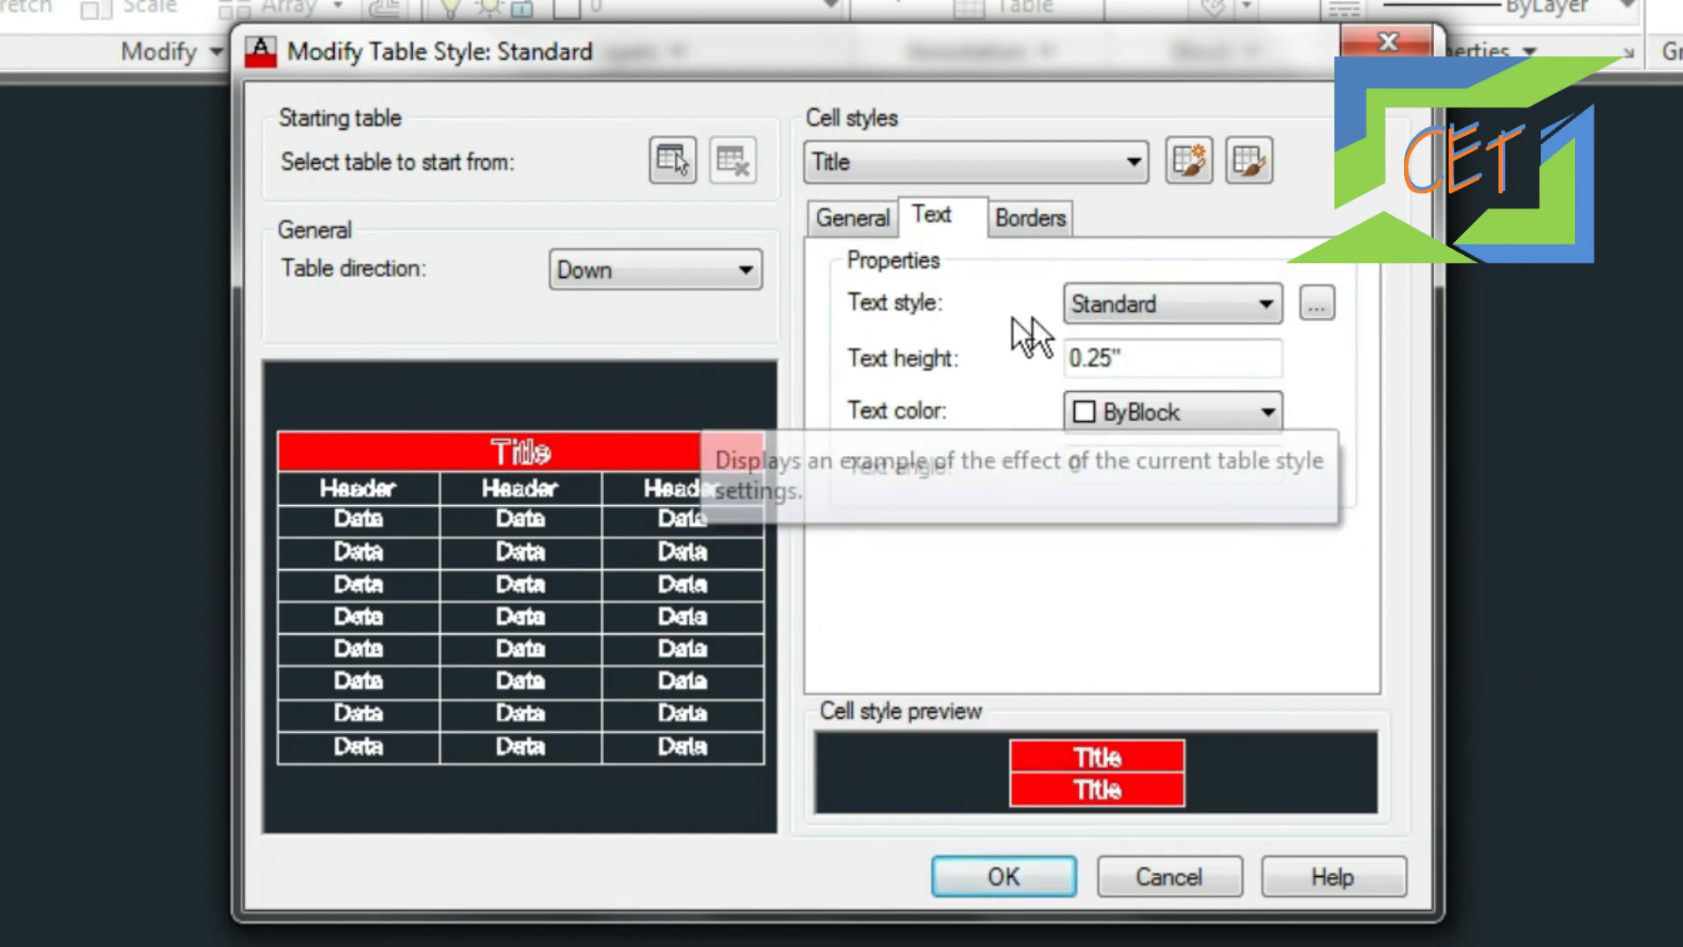
left_click(1139, 302)
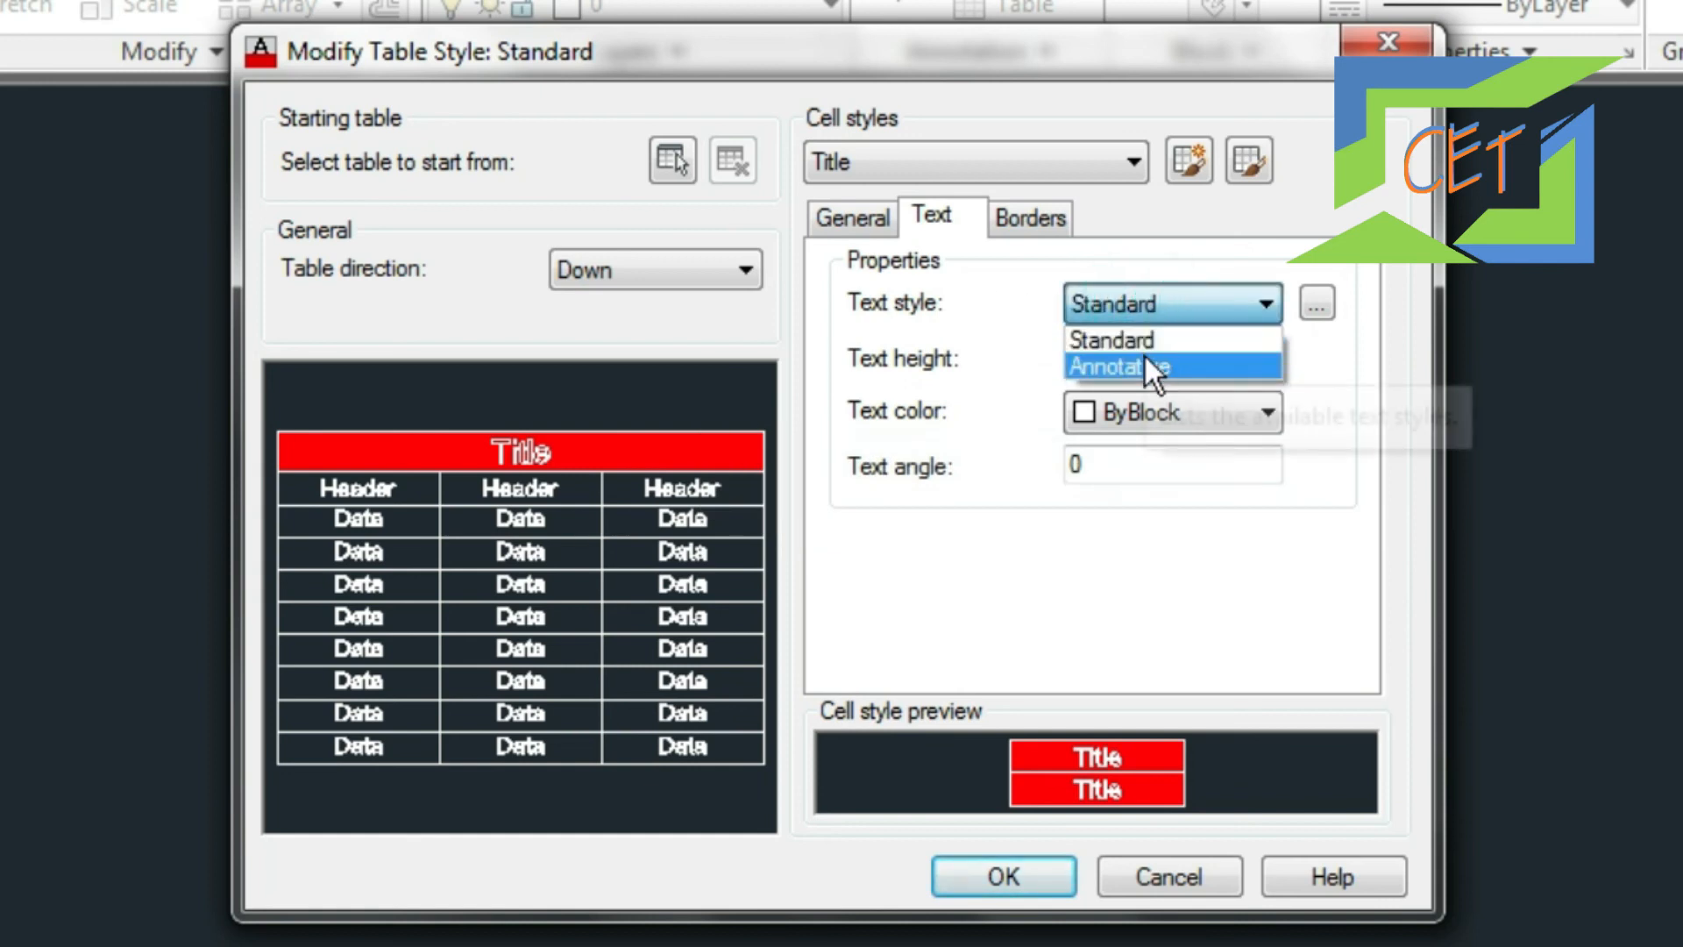
left_click(1149, 298)
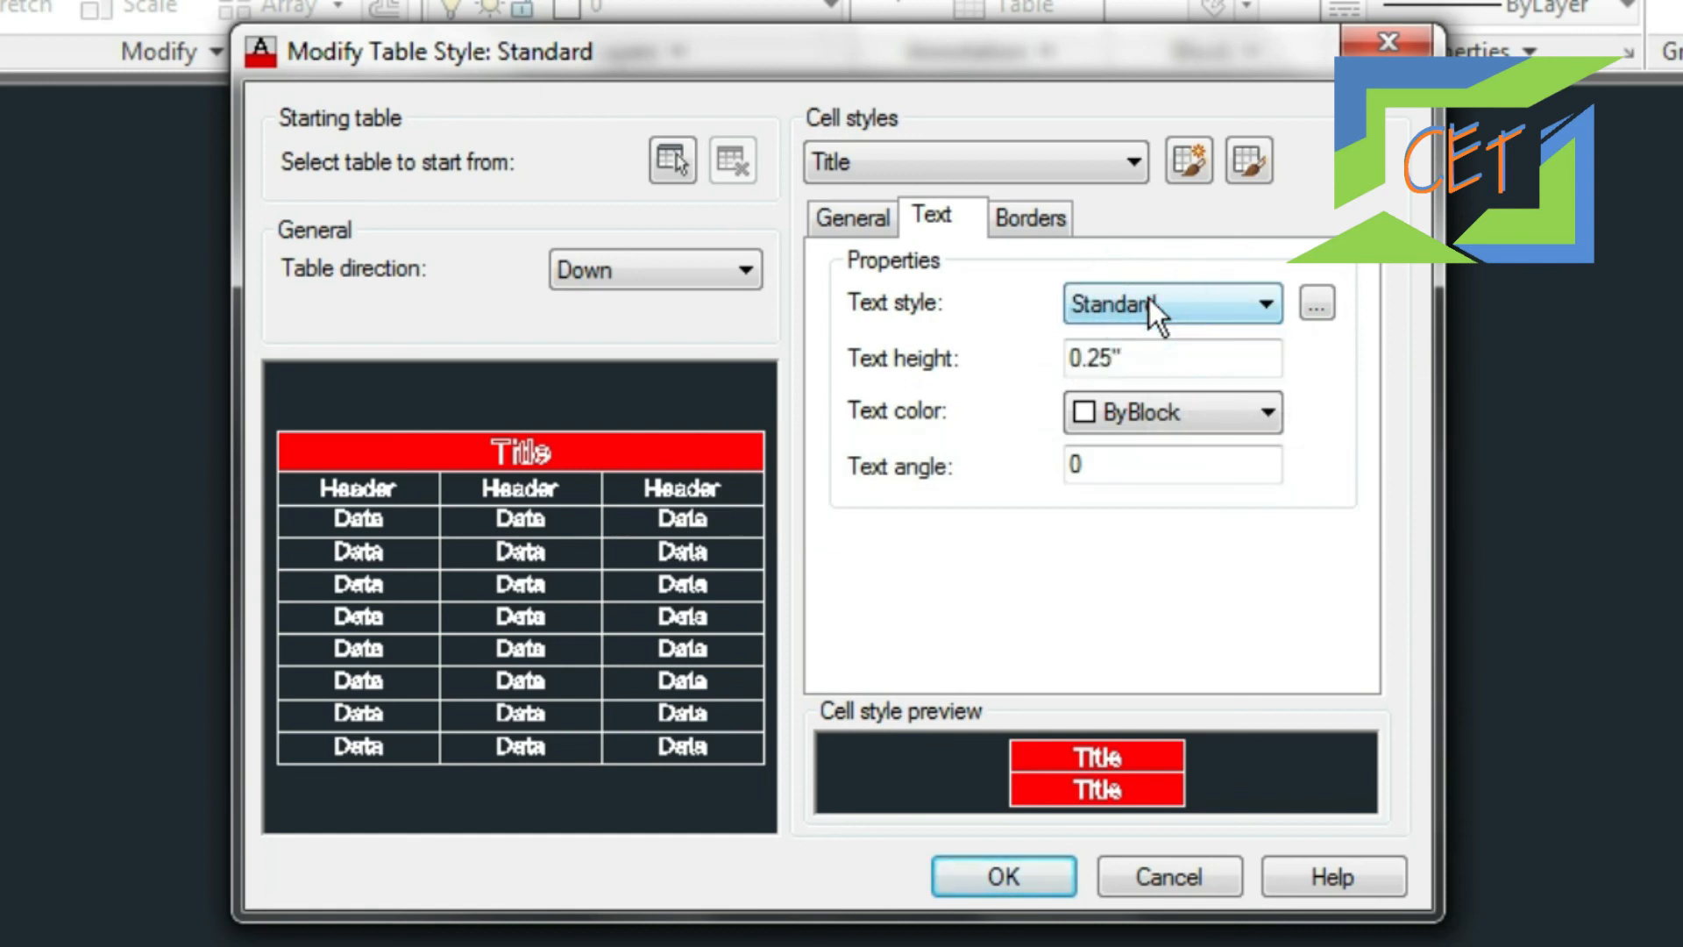
left_click(1318, 314)
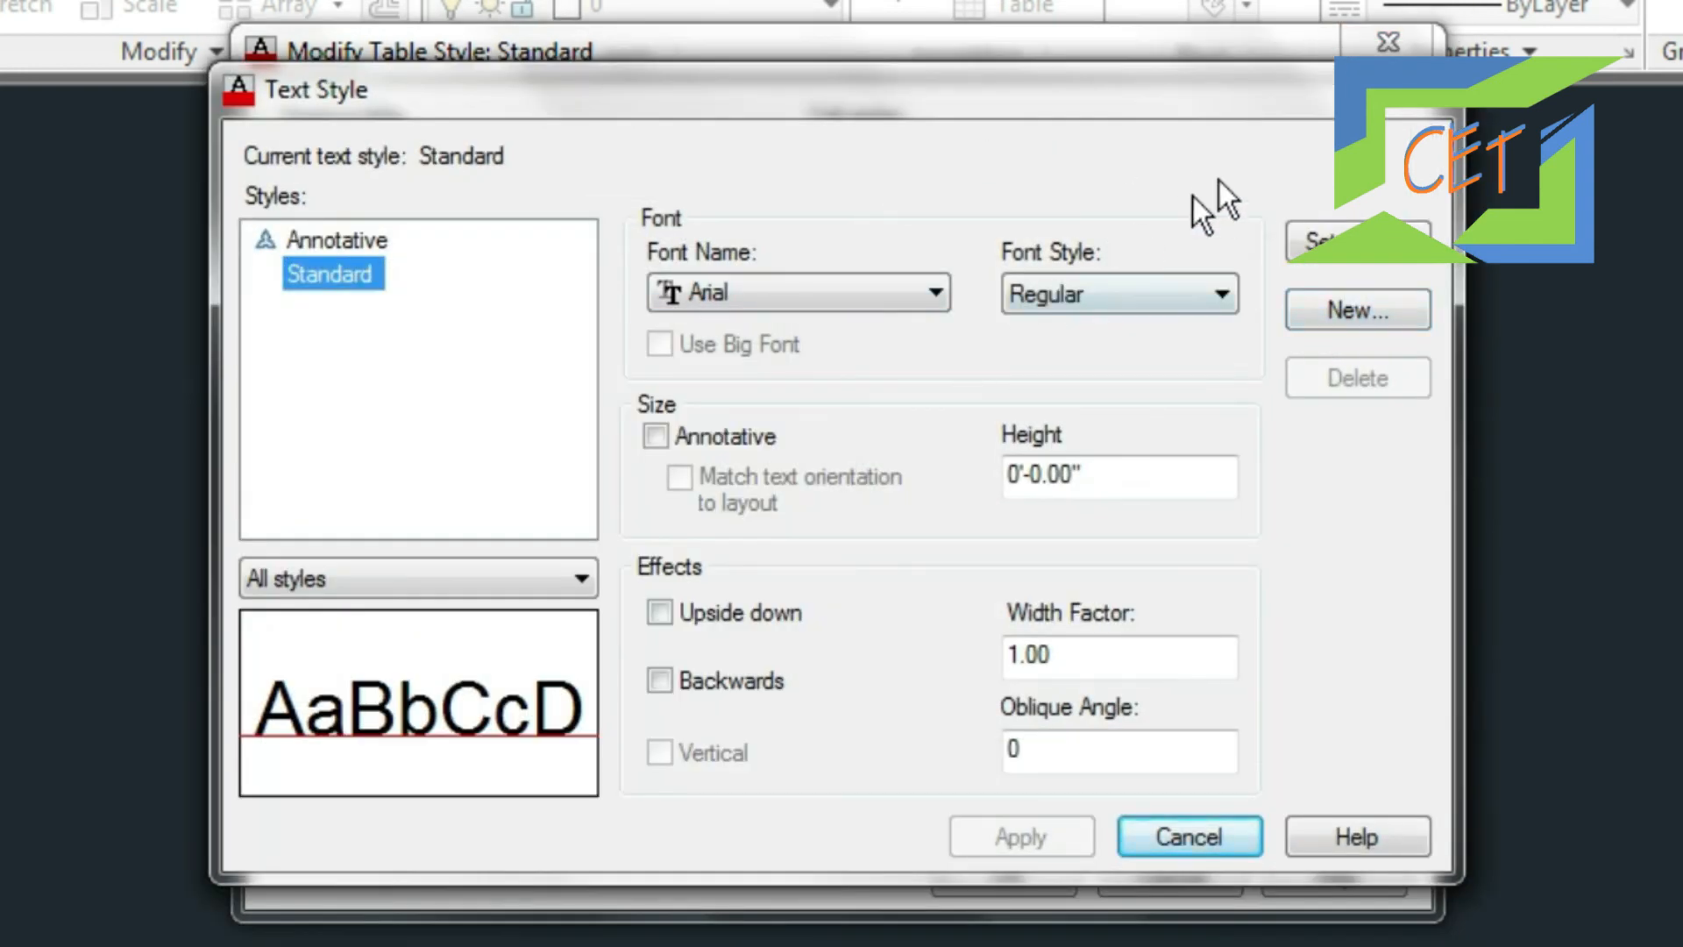
key("Escape")
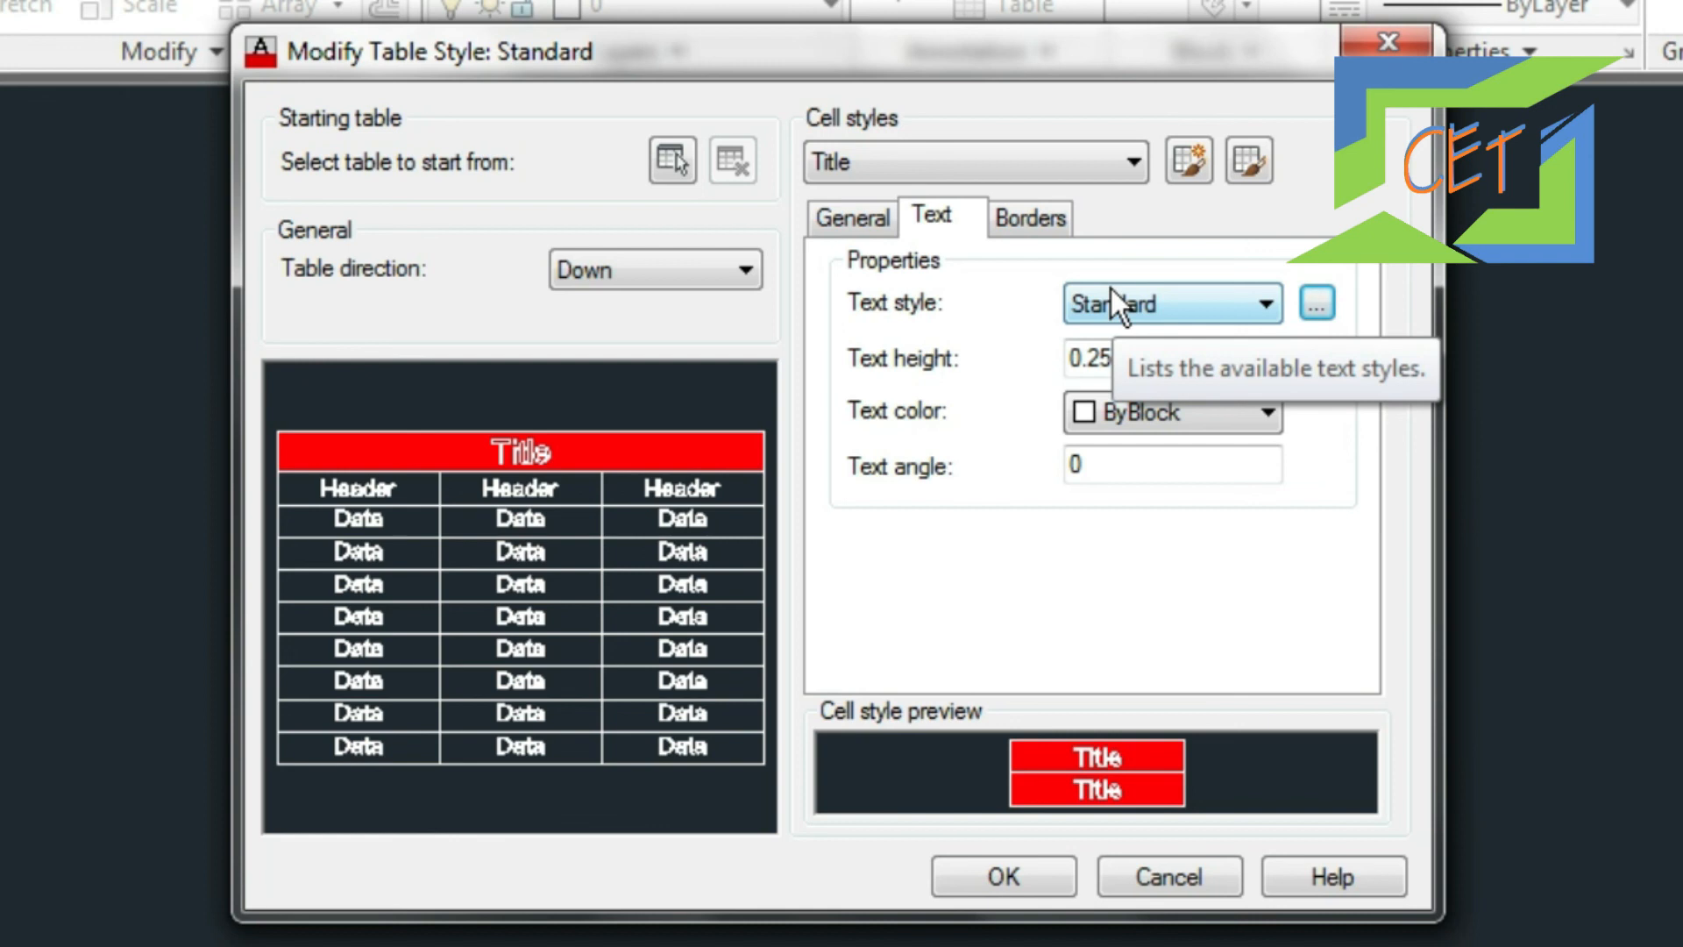
left_click(1019, 217)
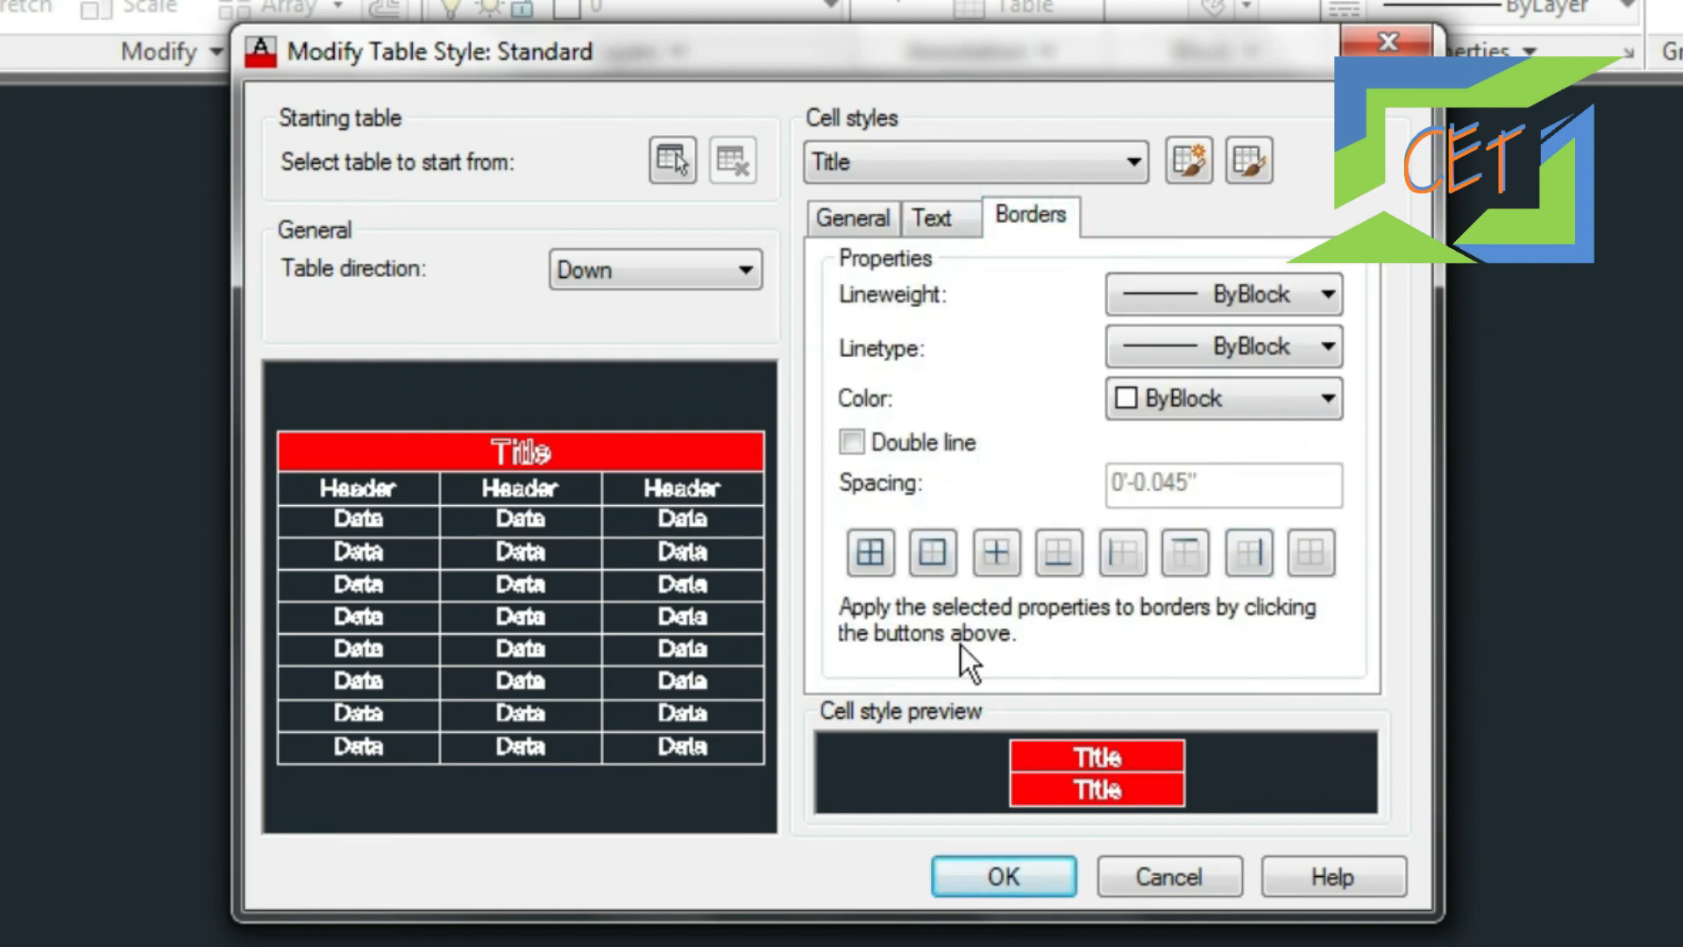
Review the text and general settings of the Header cell style, and return to the Title cell style's text and border settings.
left_click(1005, 152)
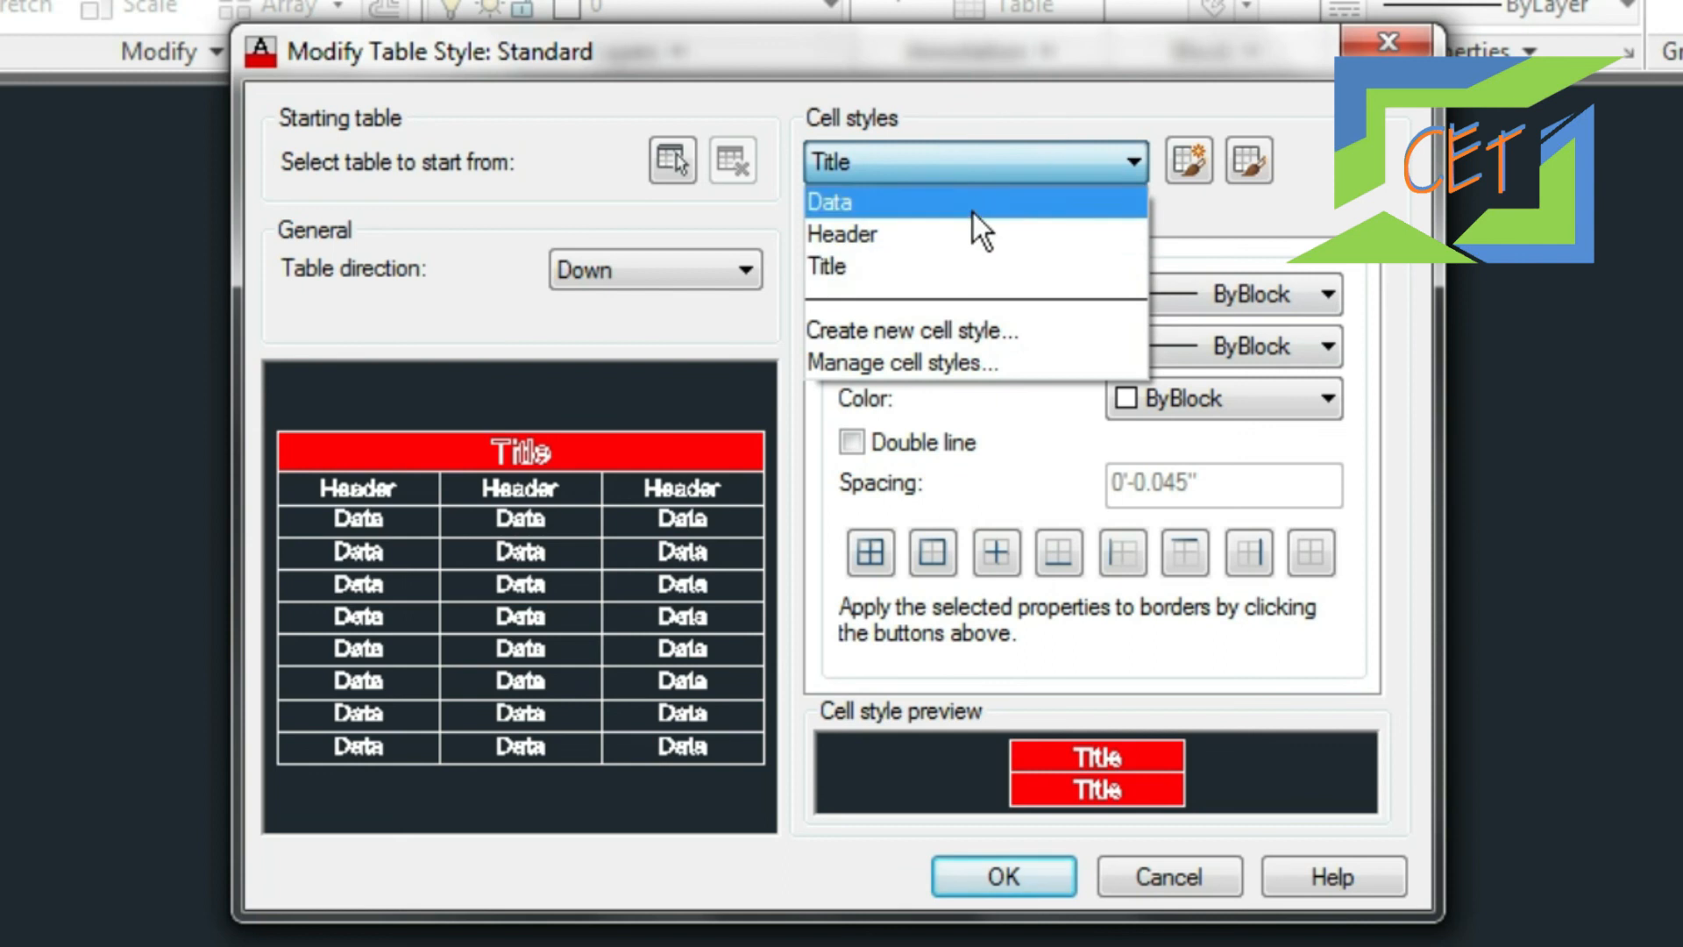
left_click(965, 231)
left_click(934, 223)
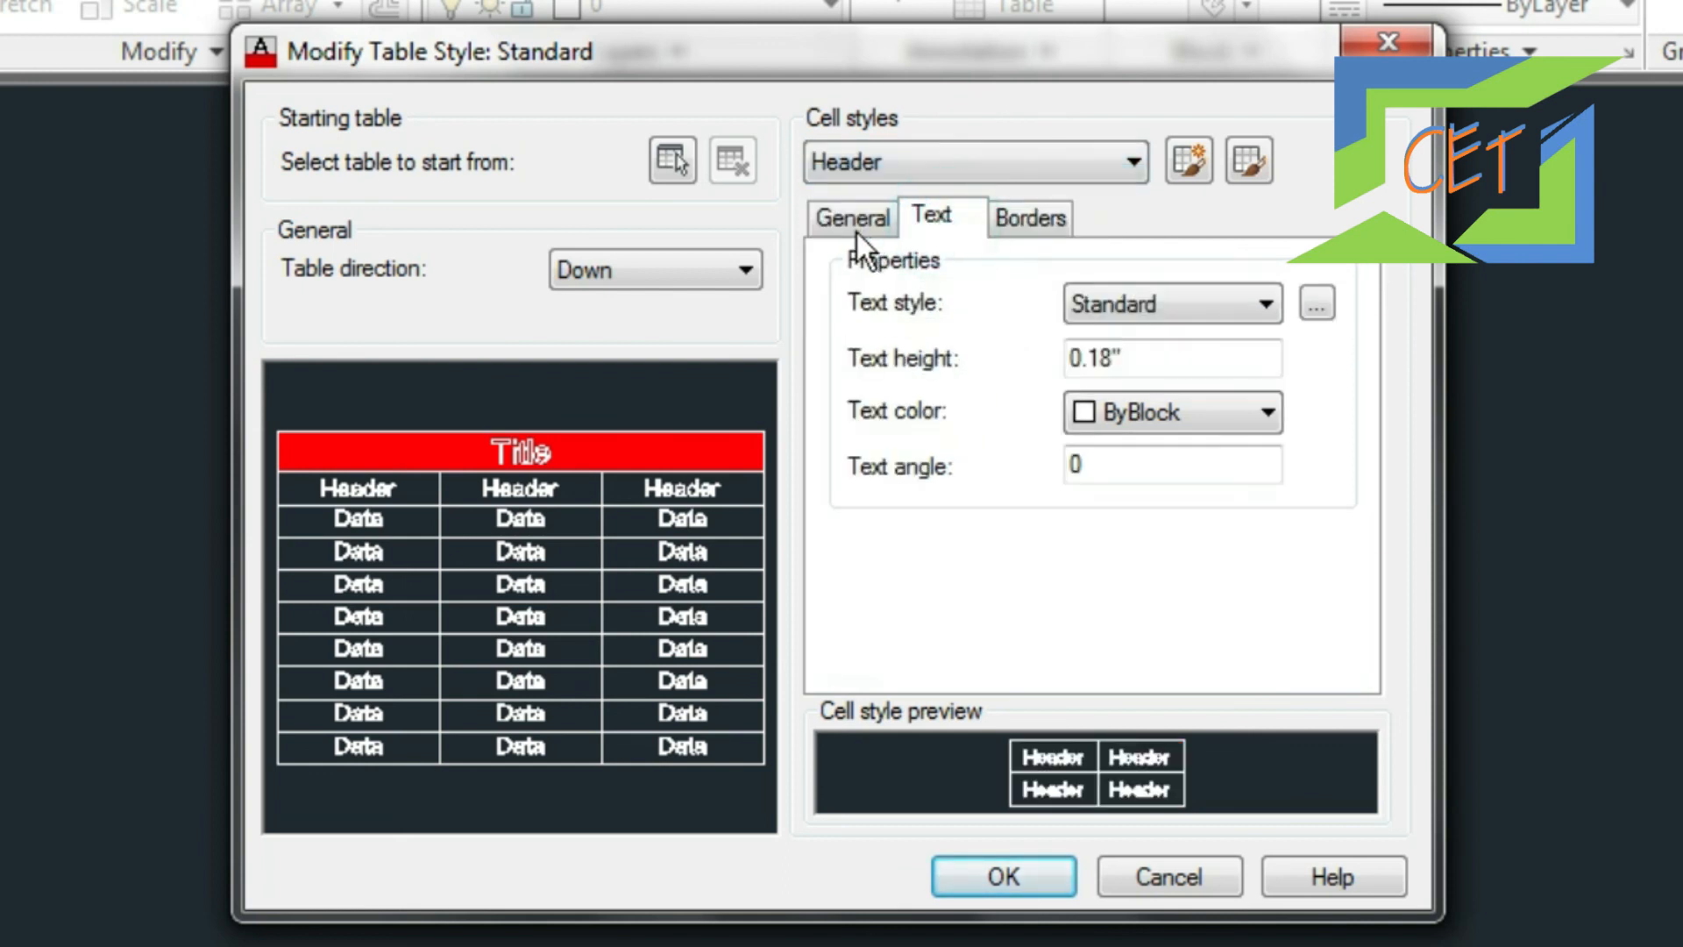
left_click(856, 227)
left_click(991, 165)
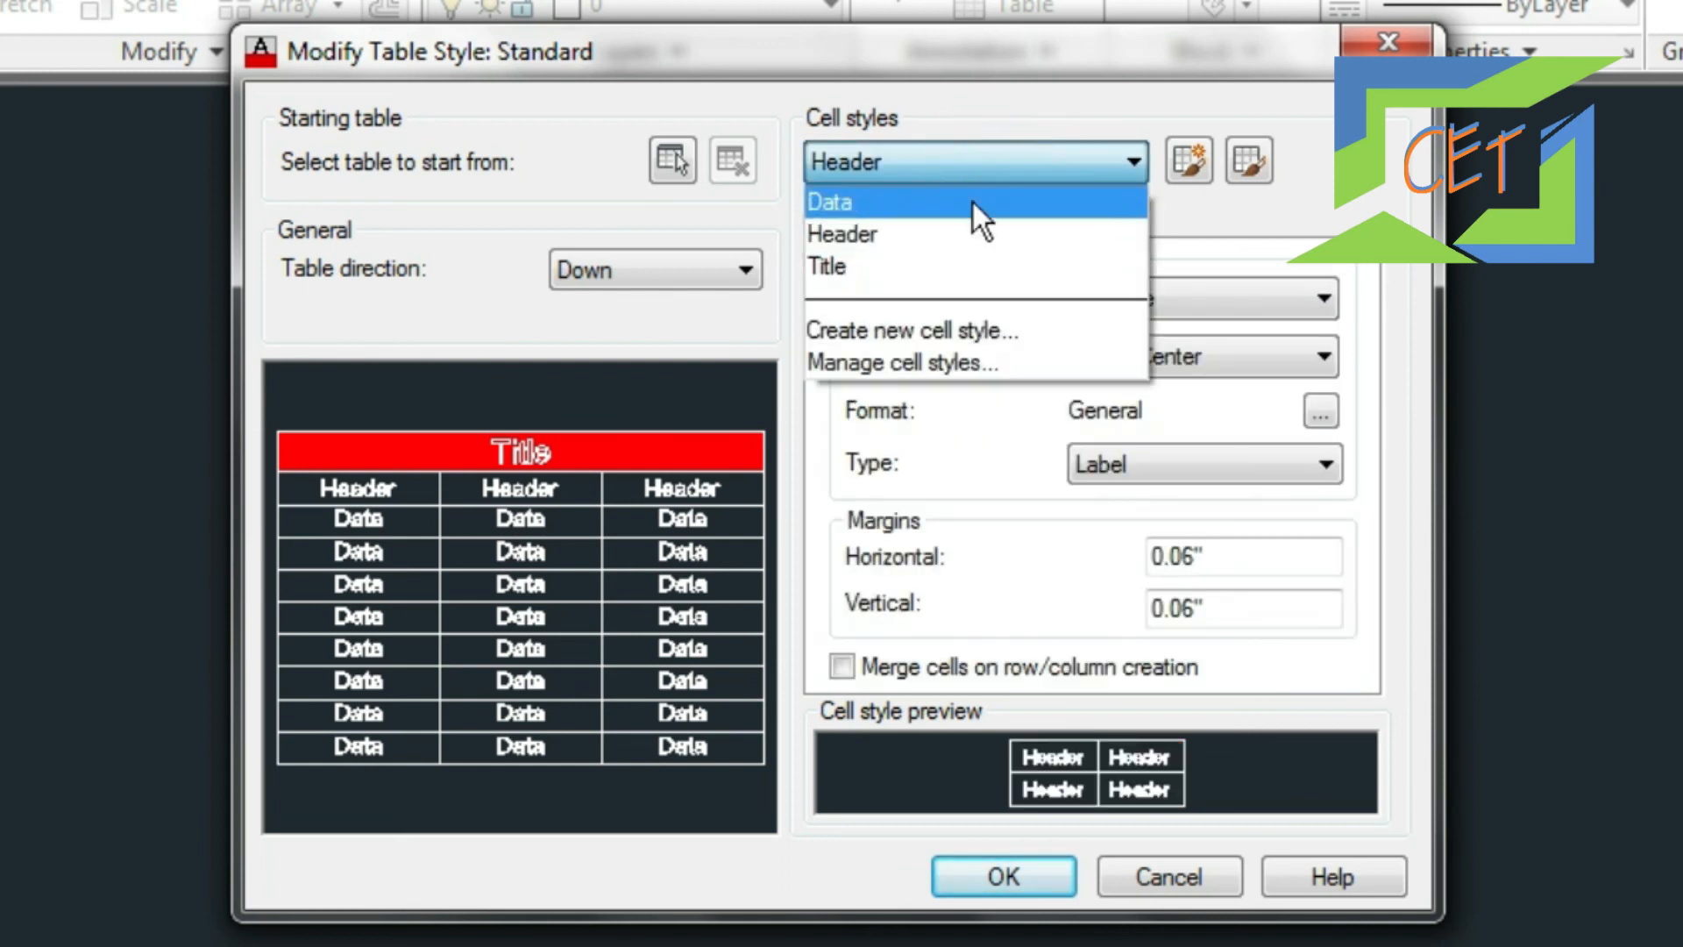
left_click(943, 275)
left_click(933, 235)
left_click(1049, 218)
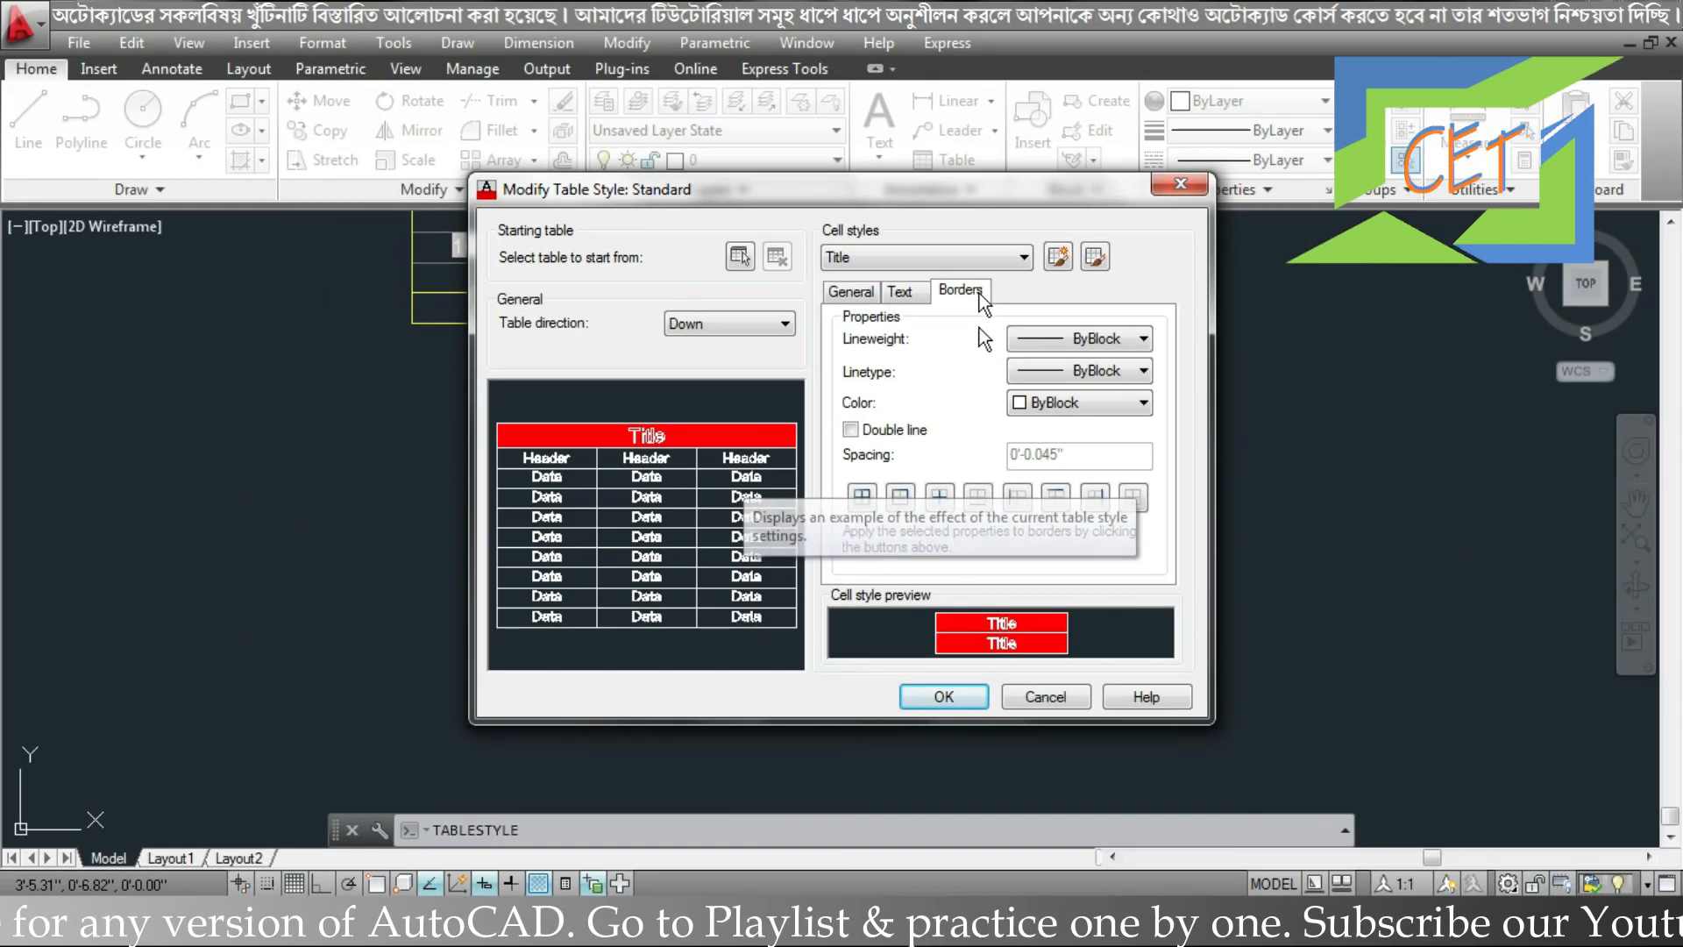
Accept the changes to the Standard table style and set it as the current table style.
left_click(972, 693)
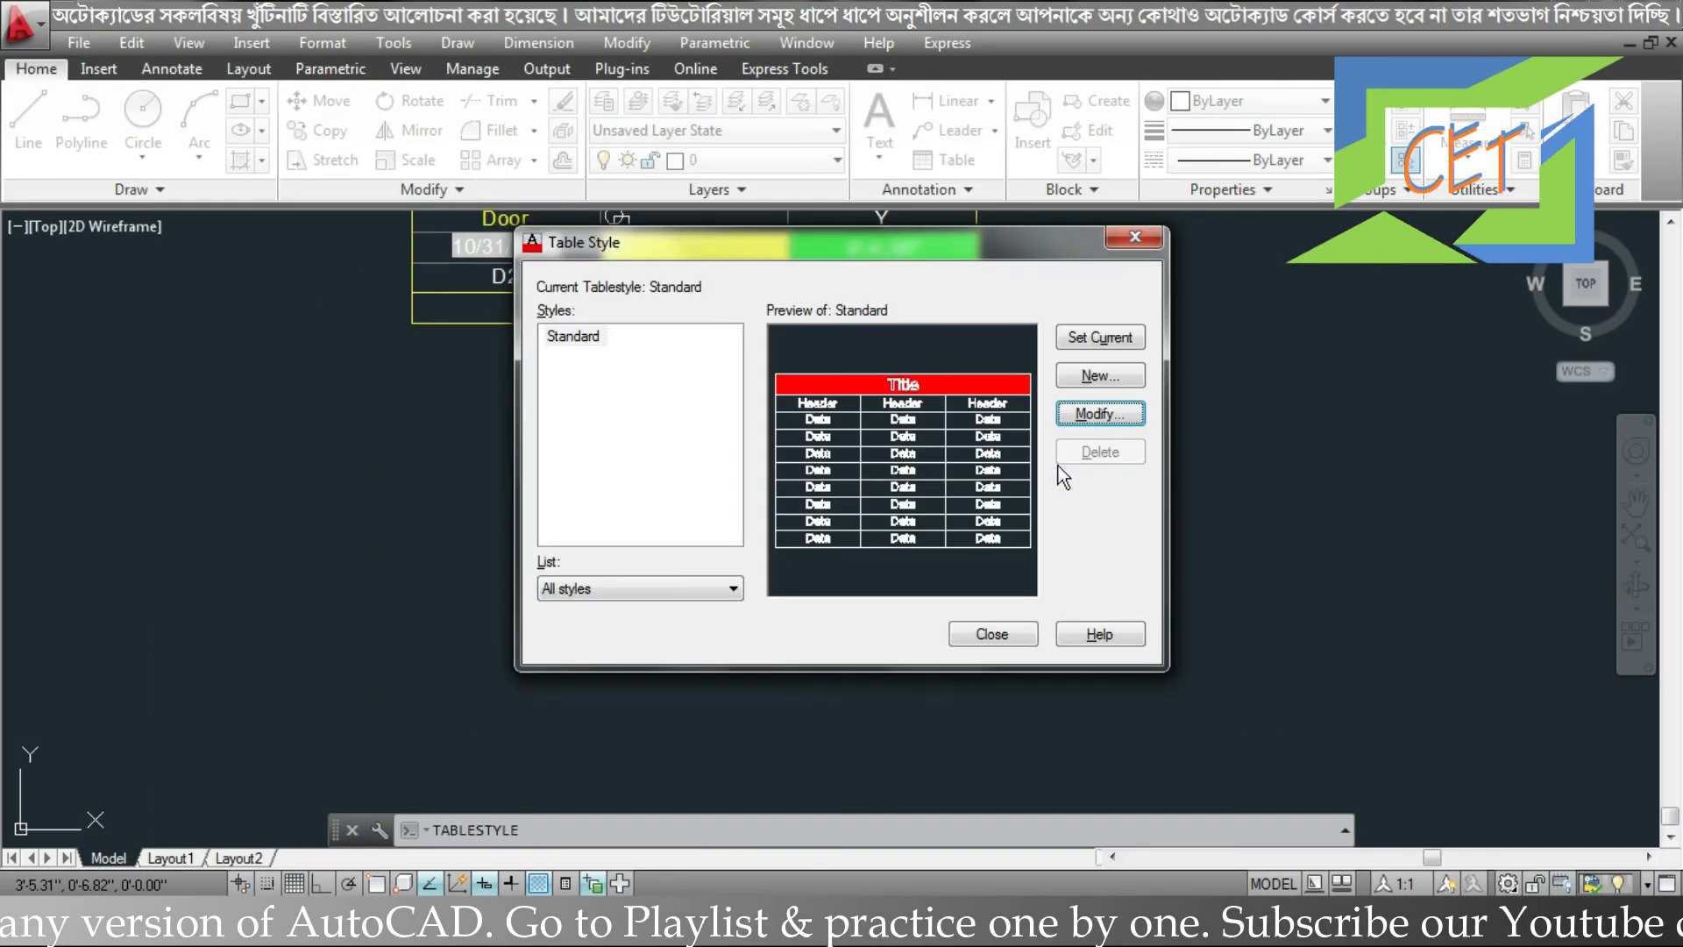
left_click(1096, 340)
left_click(1007, 636)
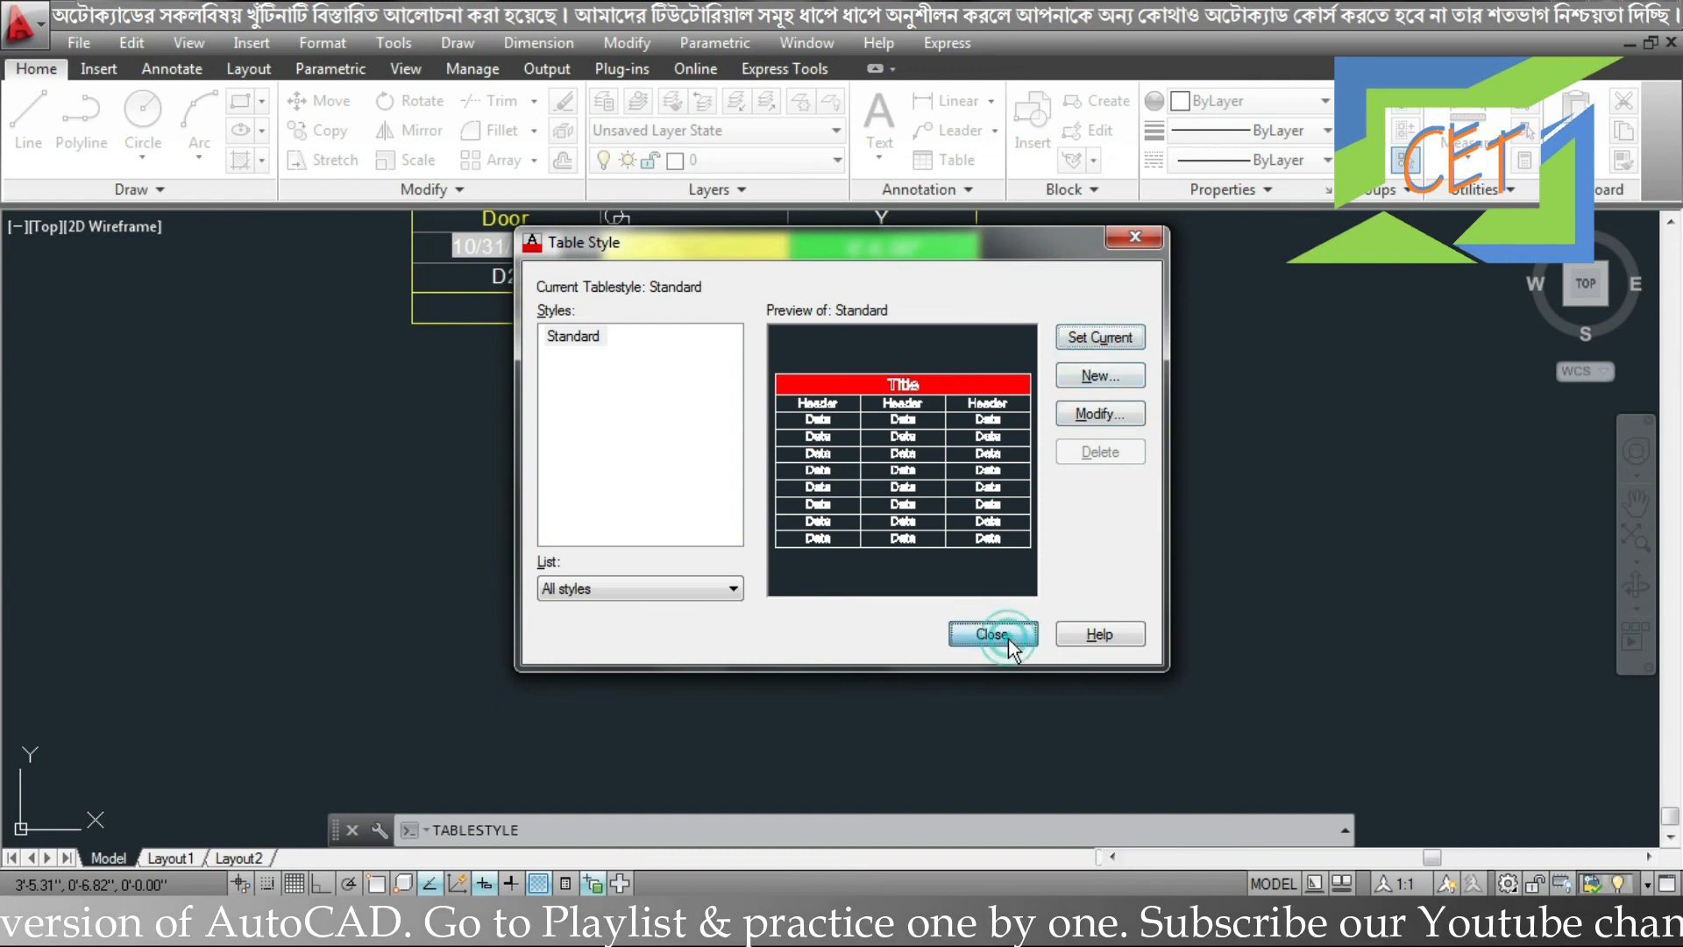
Inspect the title cell of the Size of Door & Window table, leaving it unselected.
middle_click_drag(969, 450, 1138, 646)
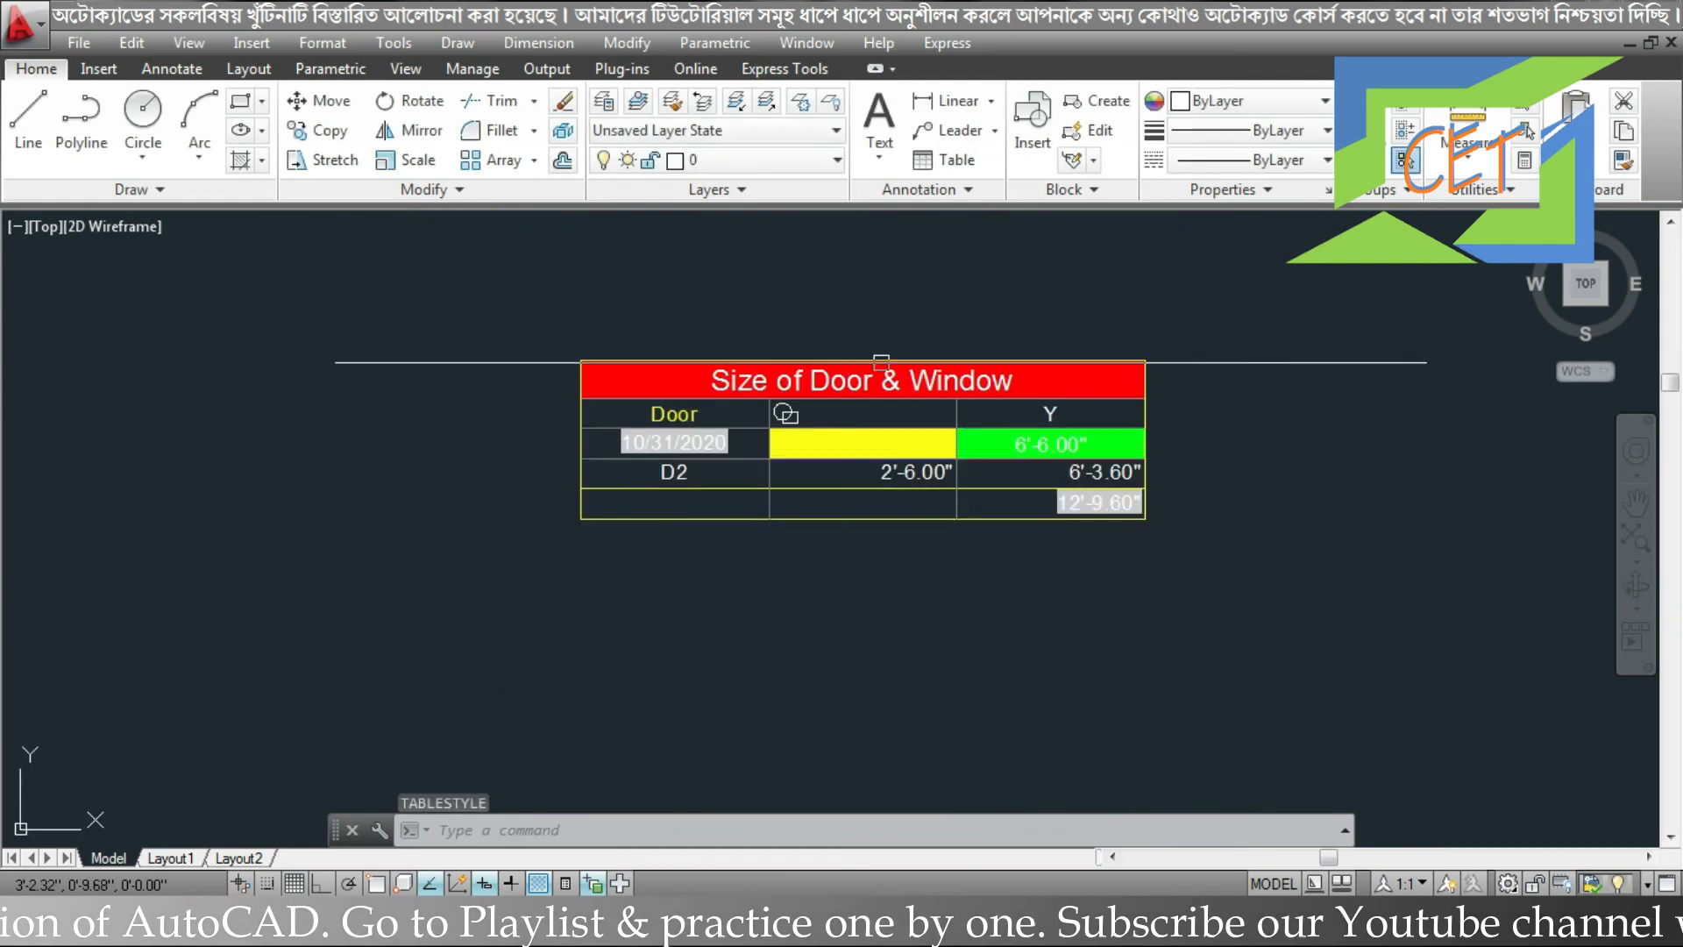
left_click(1047, 376)
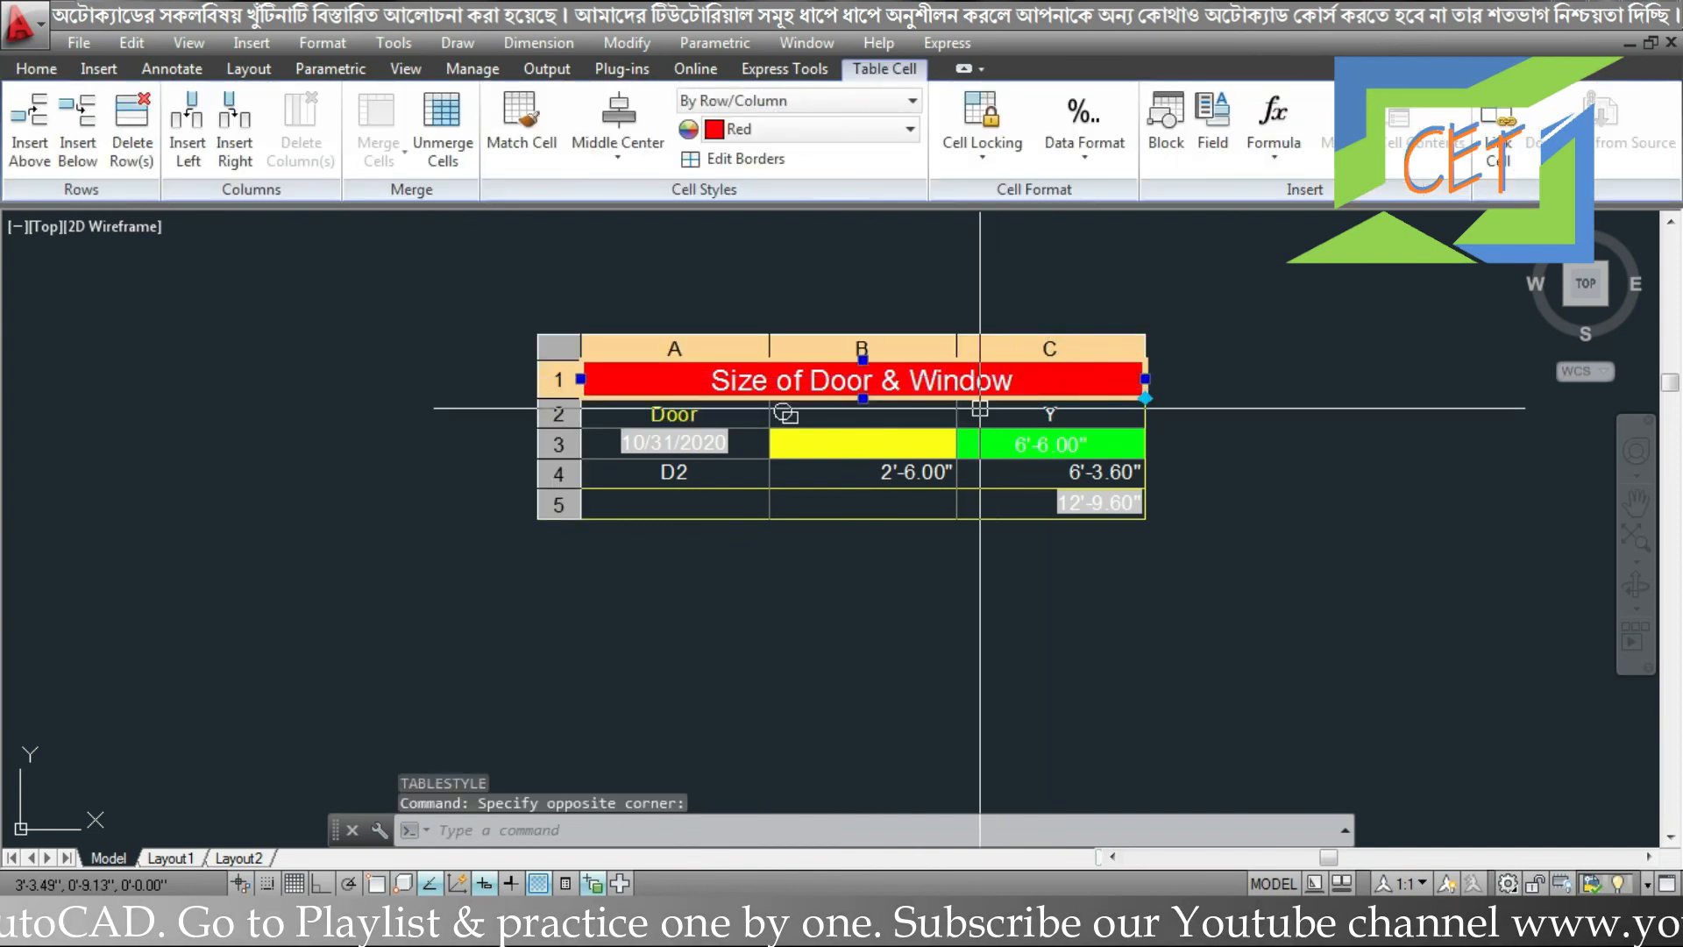
key("Escape")
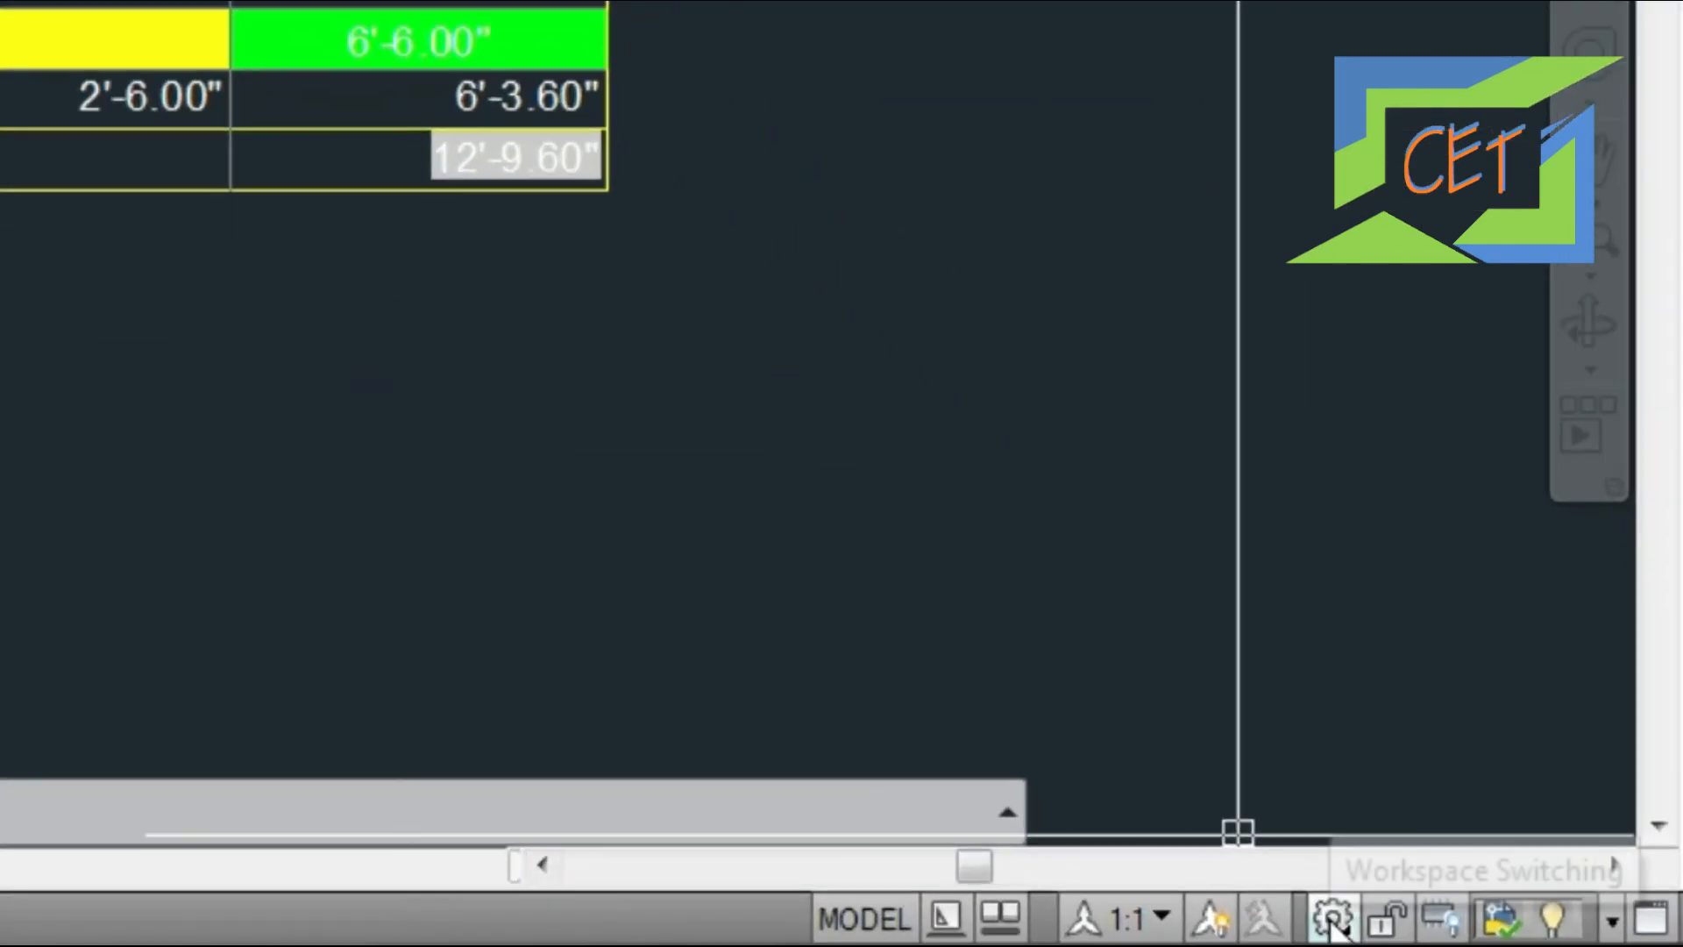
Switch the workspace to AutoCAD Classic.
left_click(1331, 916)
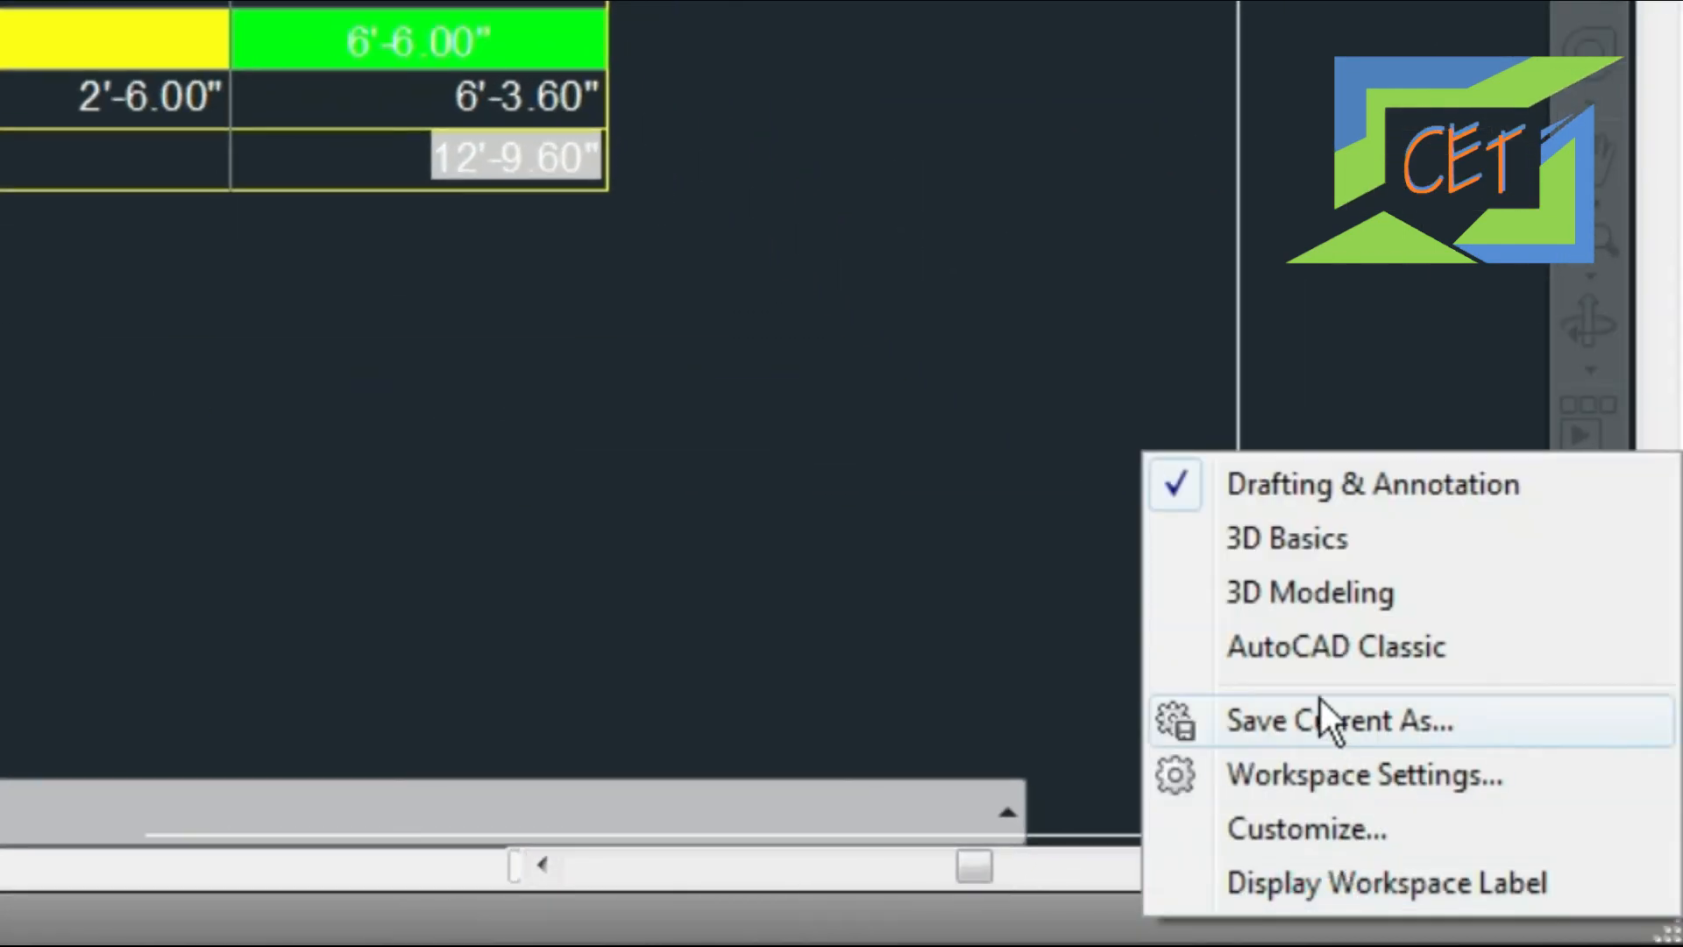
left_click(1292, 652)
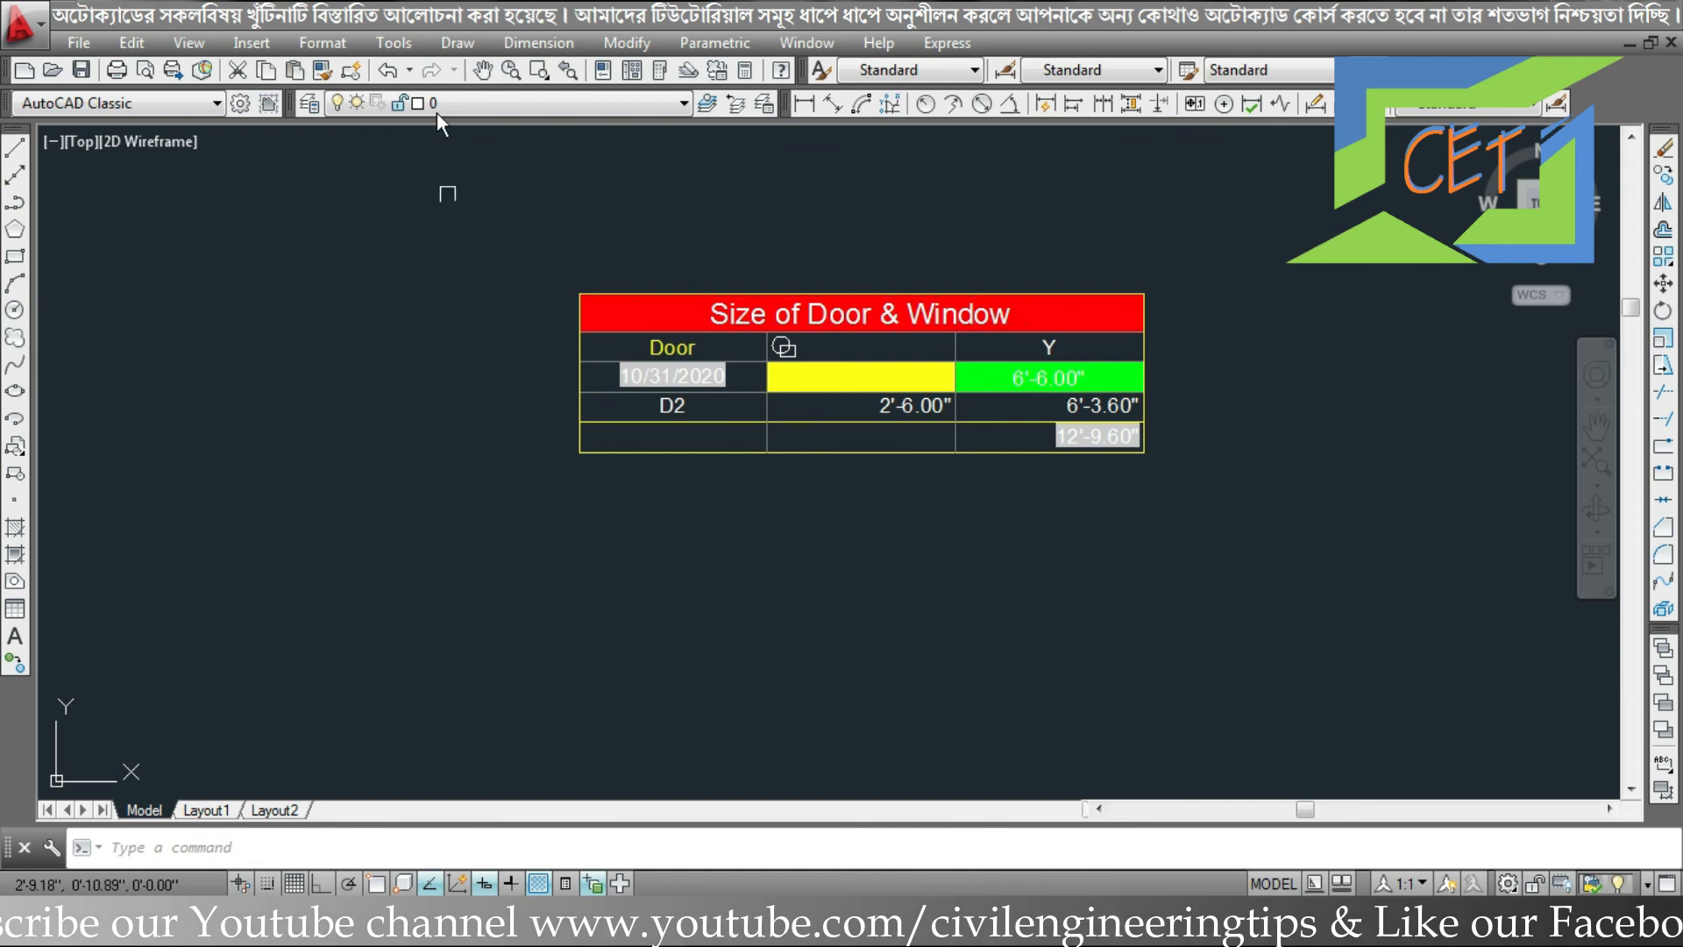
Bring up the Insert Table options in three different ways, including the TB command, closing them each time without inserting a table.
left_click(457, 43)
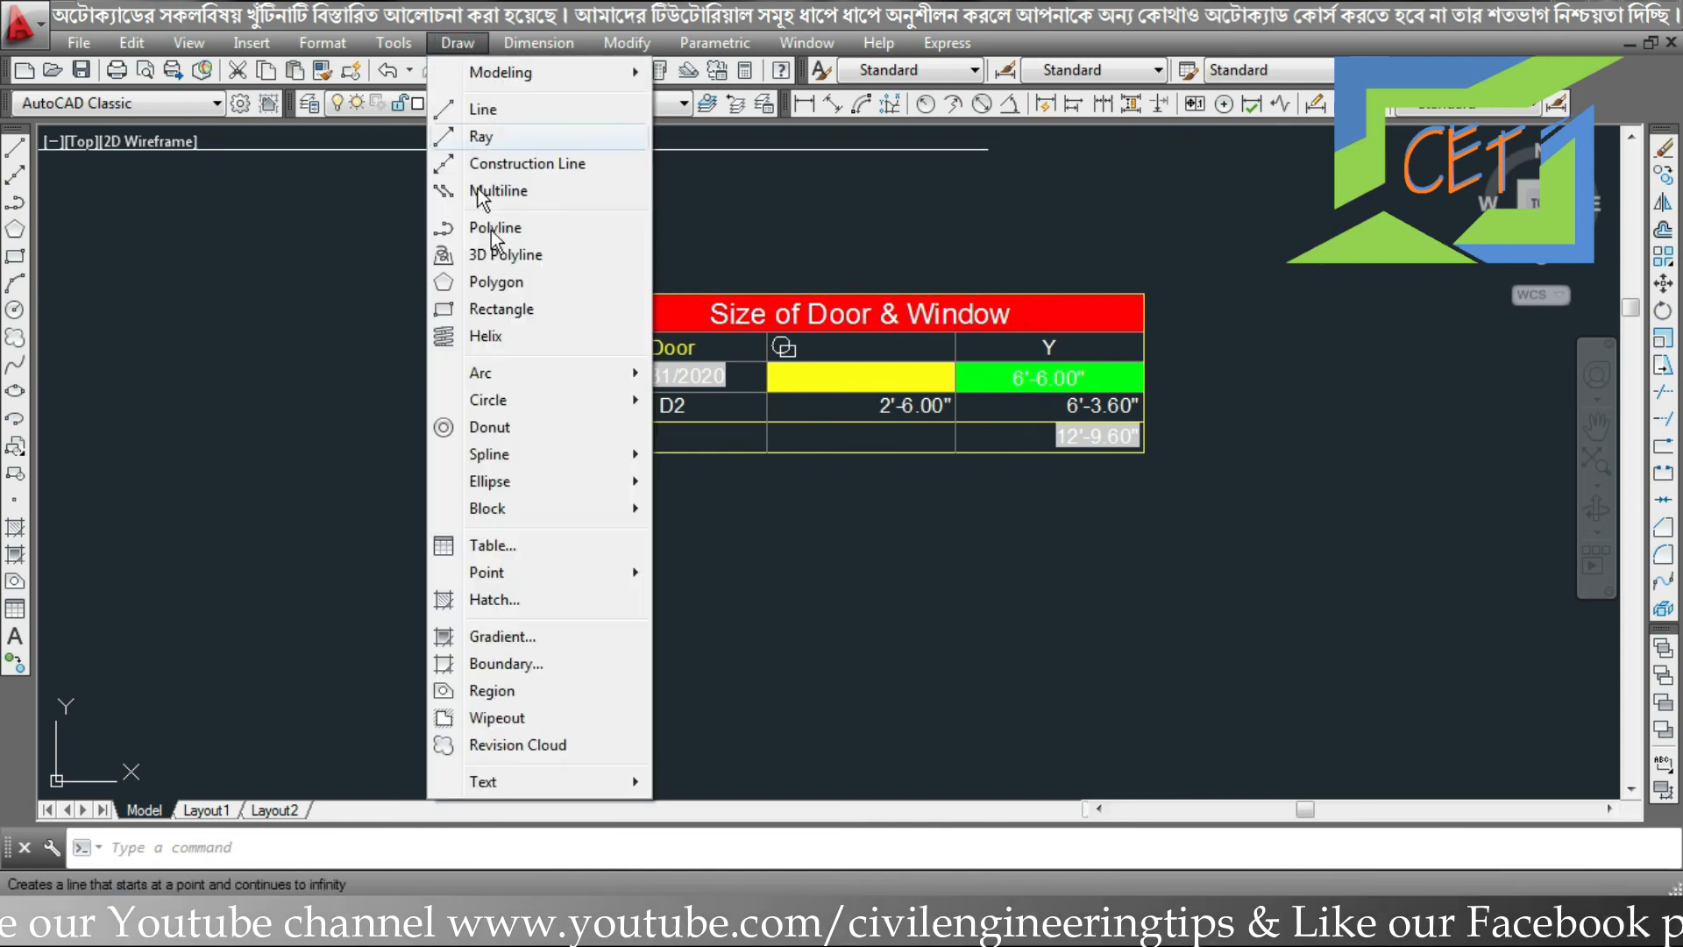
left_click(505, 545)
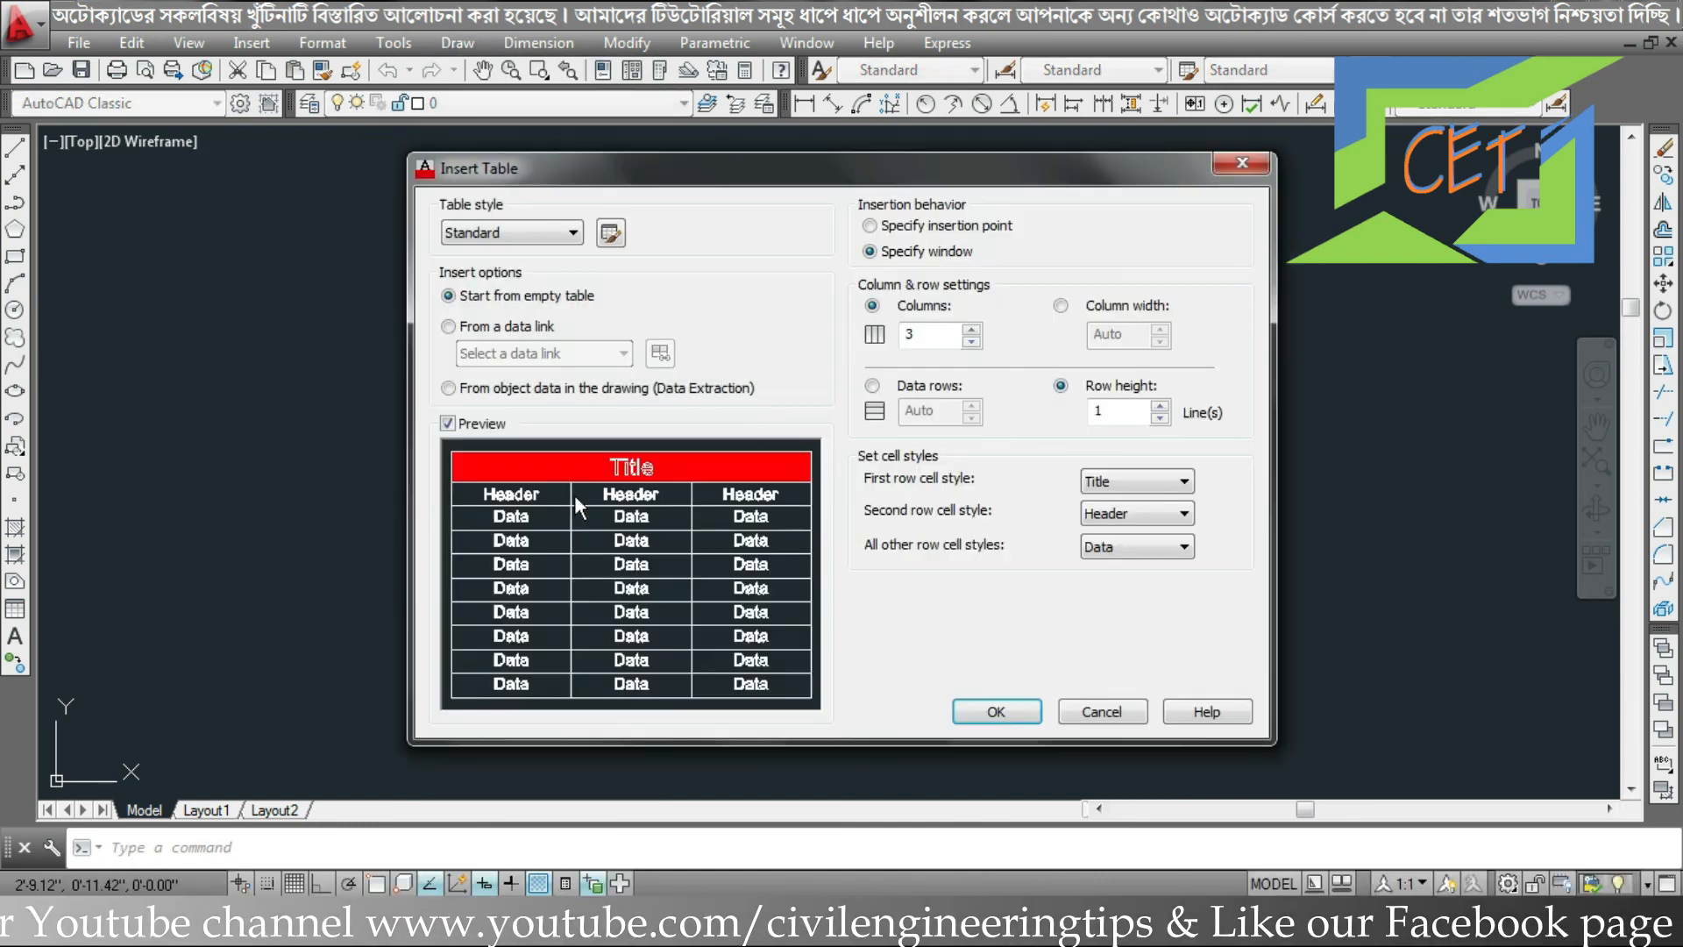
left_click(1243, 164)
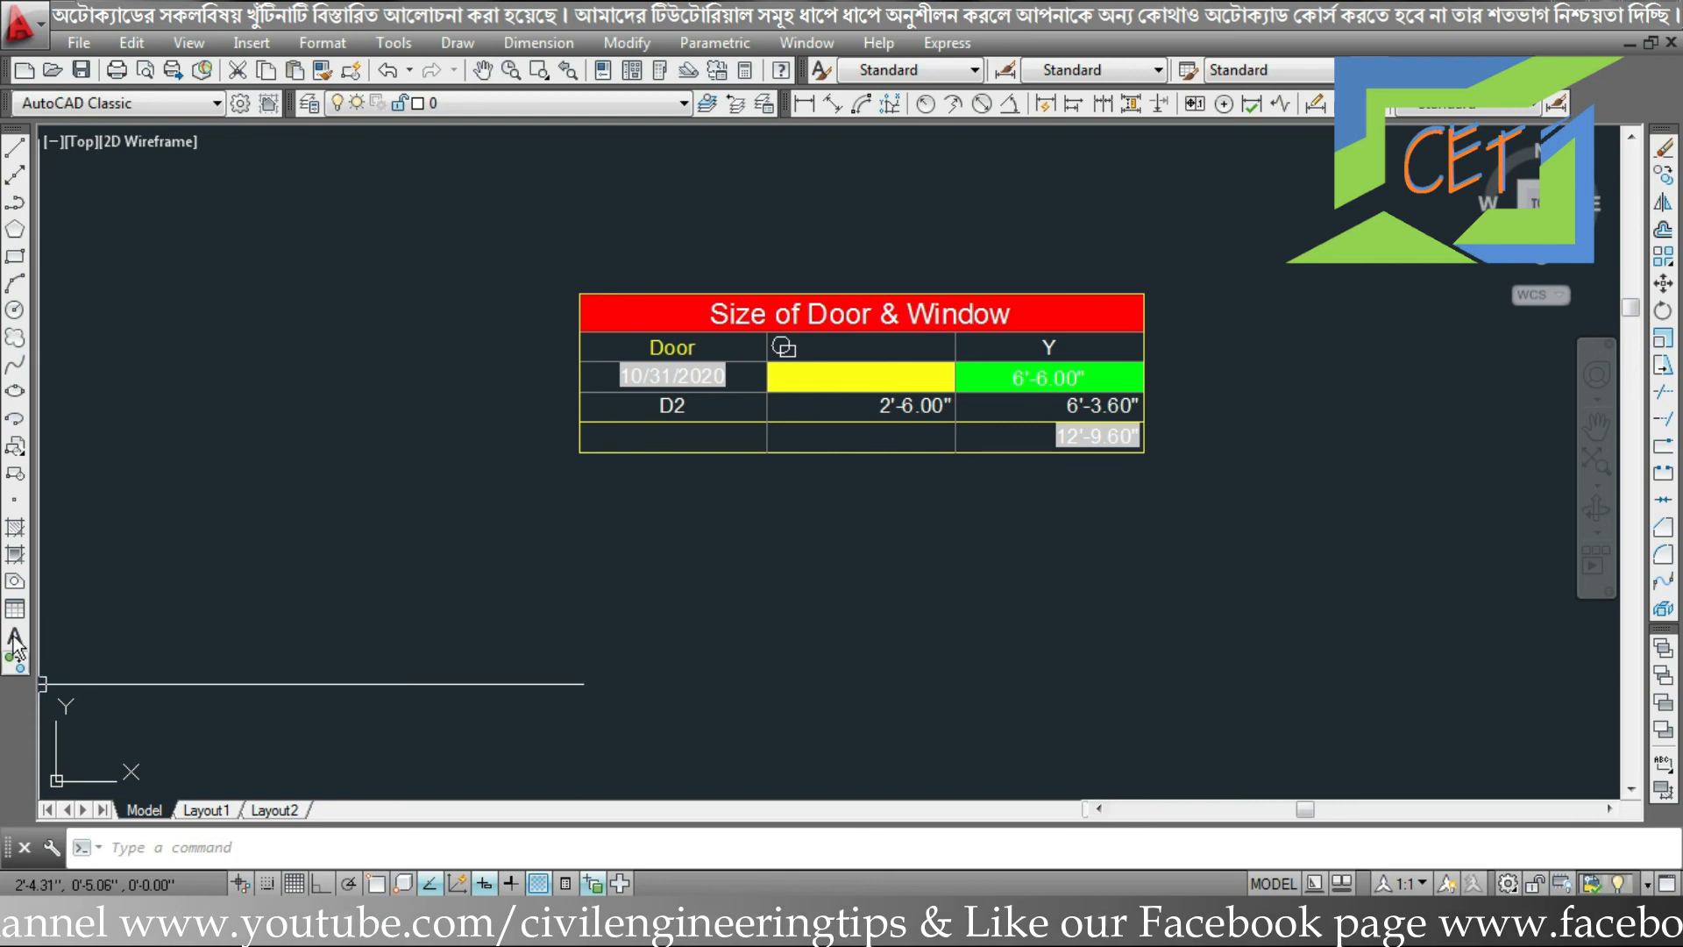
left_click(15, 609)
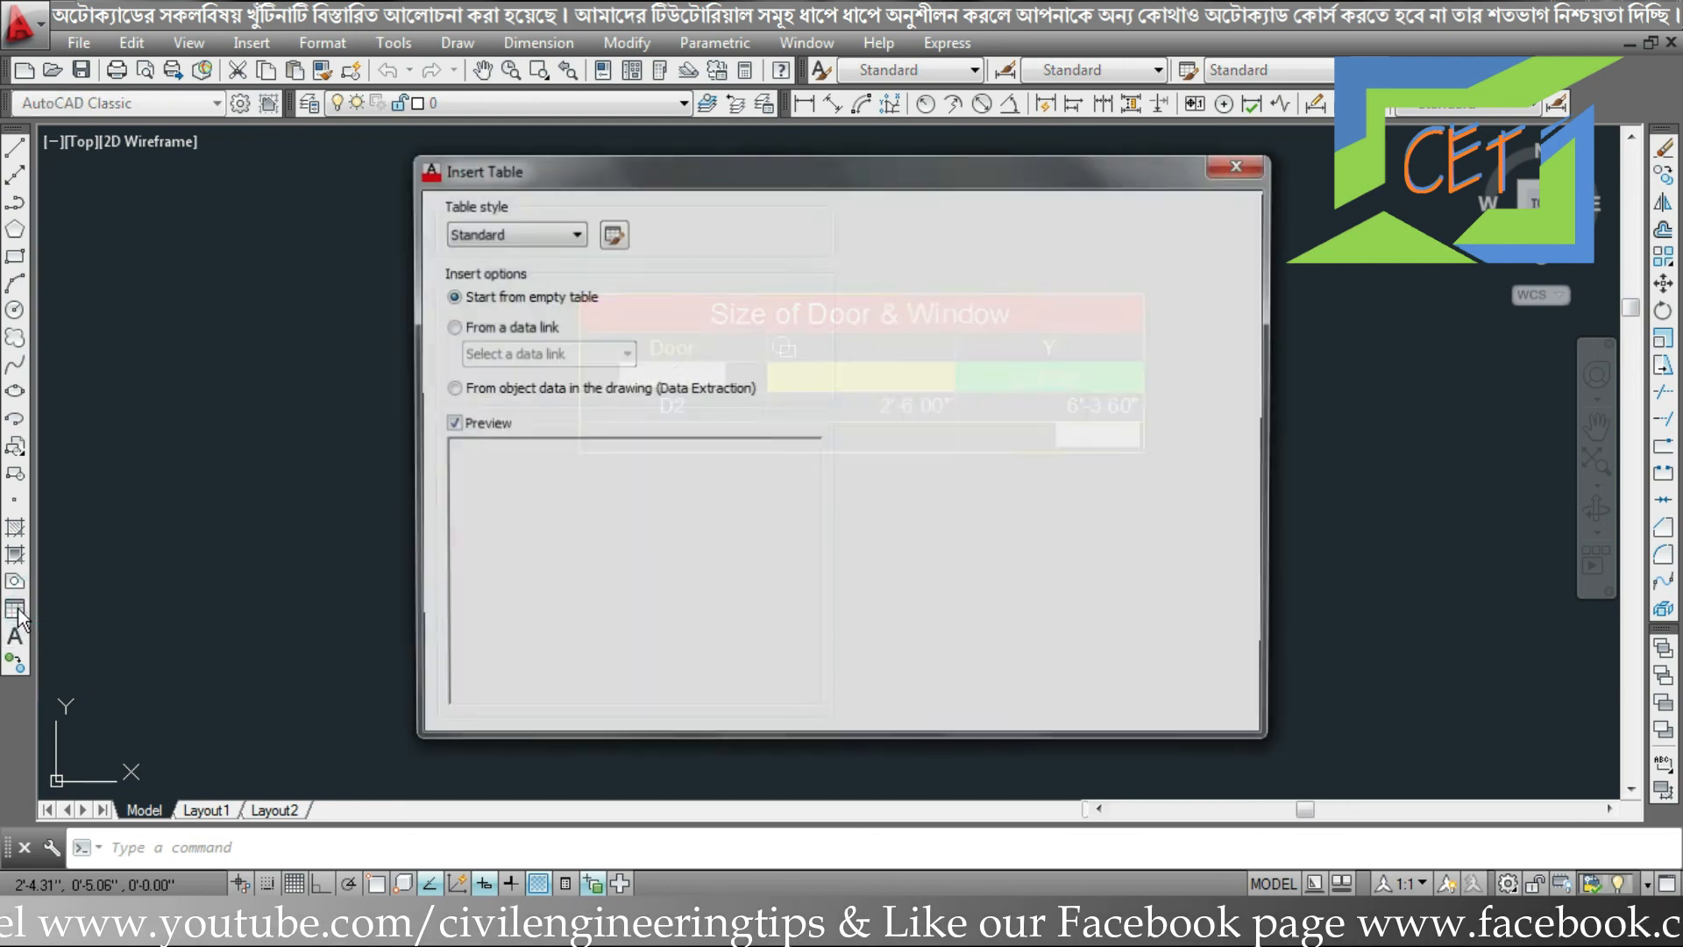
left_click(1240, 166)
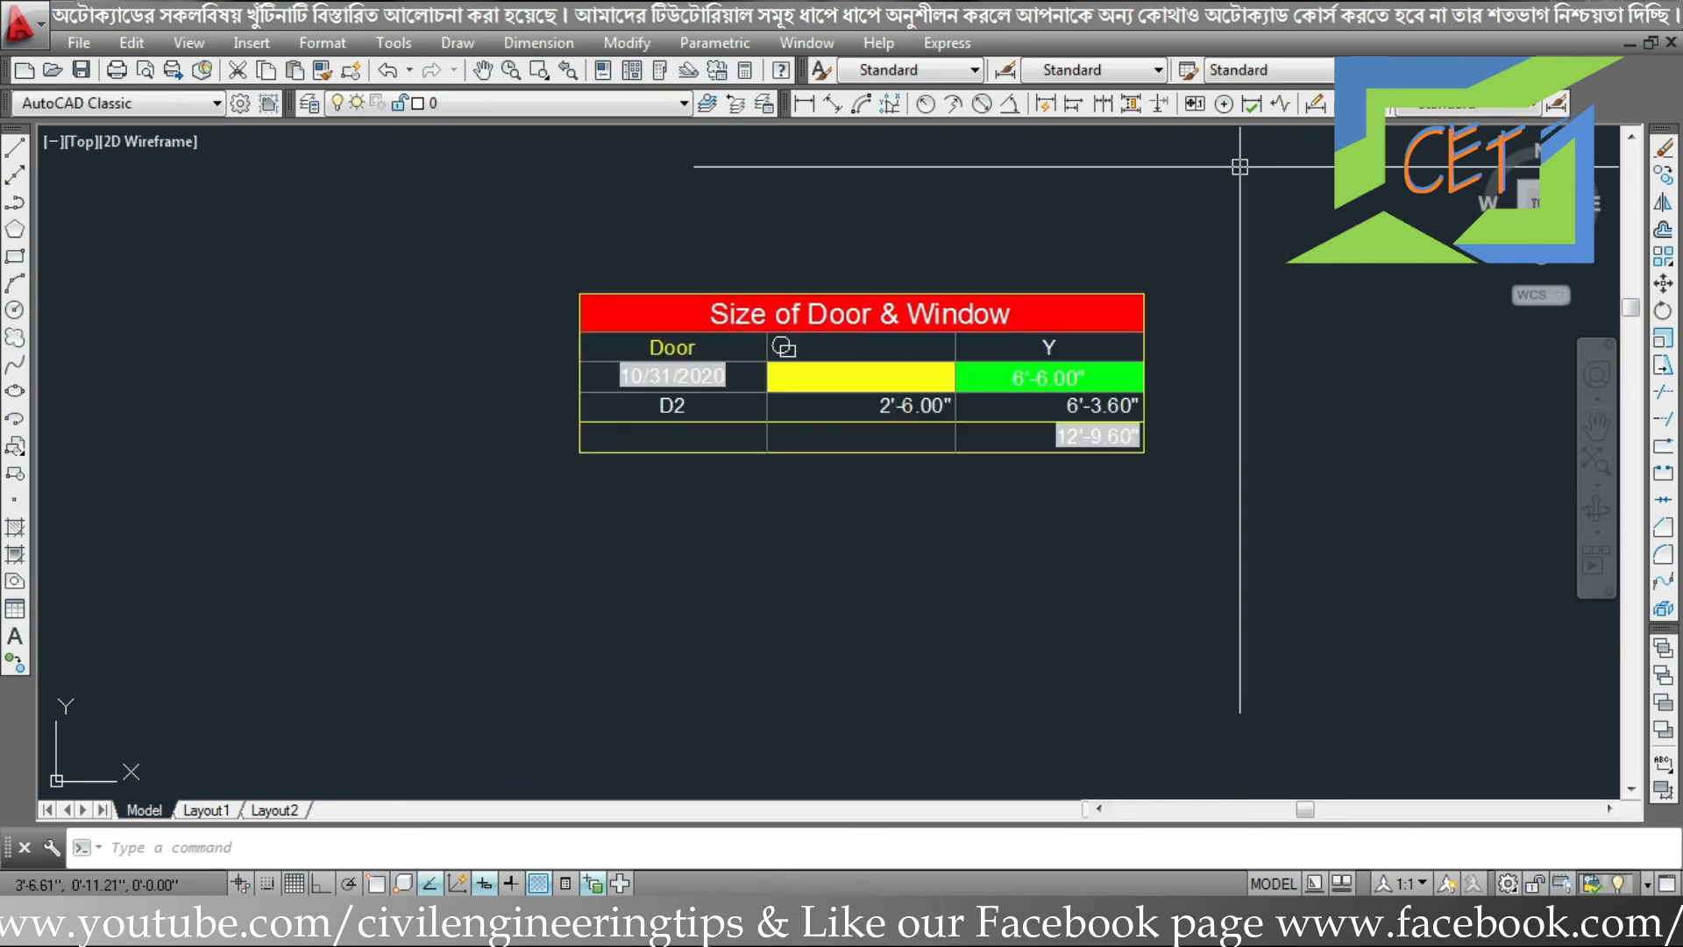
type("tb")
key("Return")
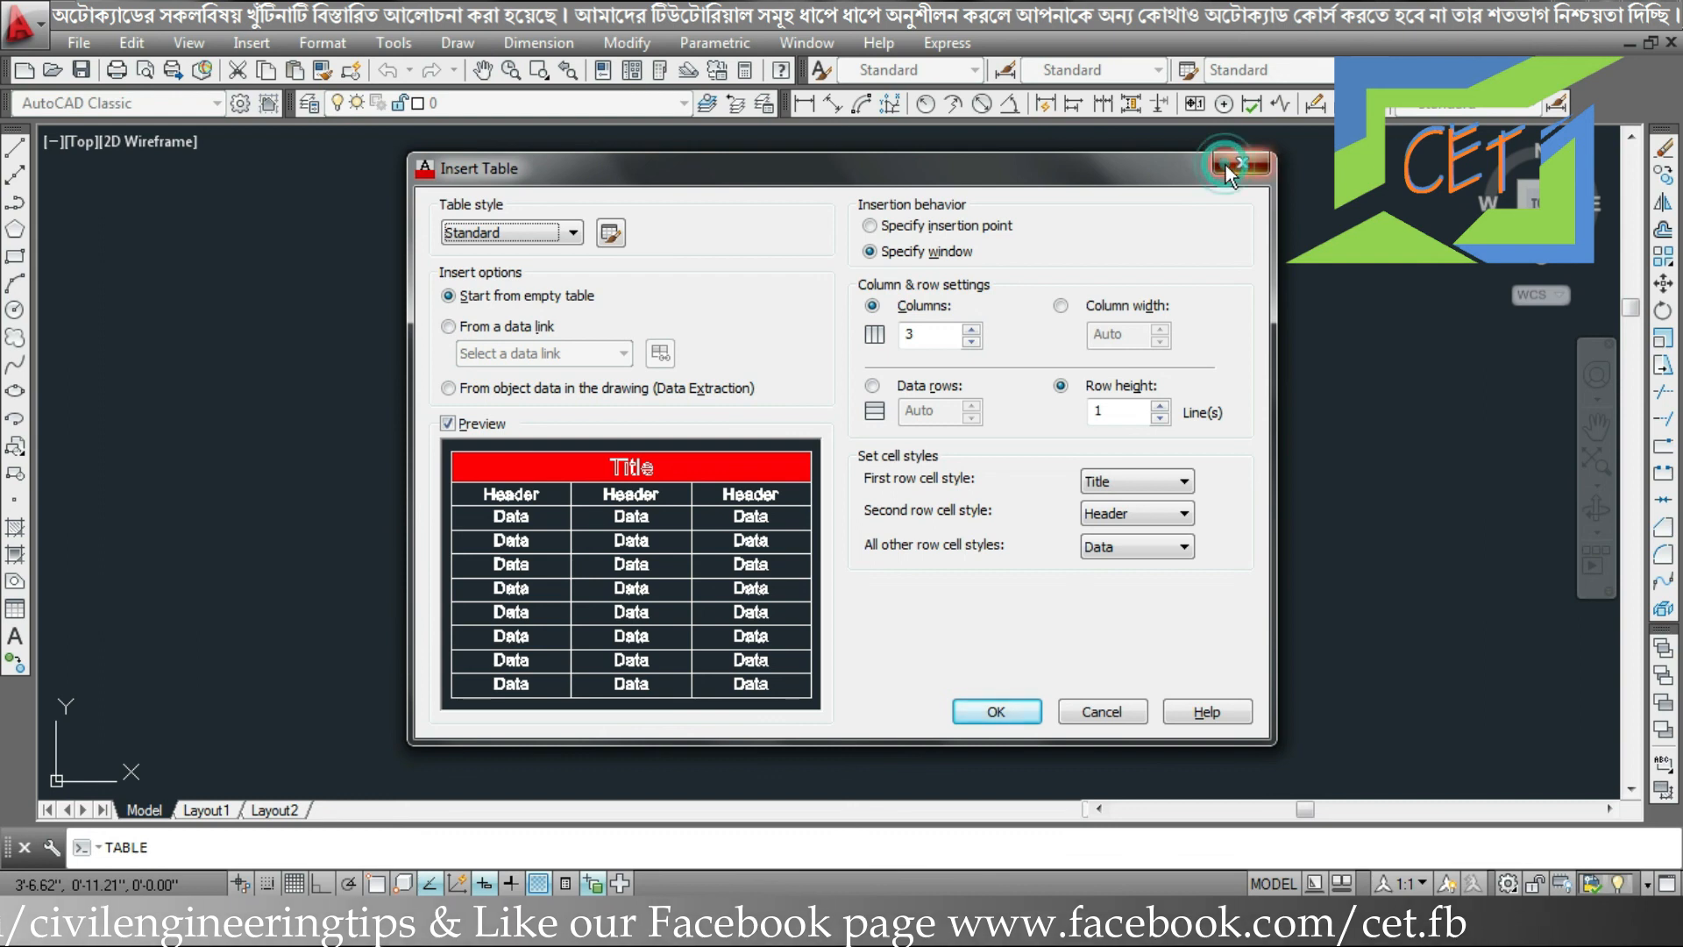
left_click(1227, 165)
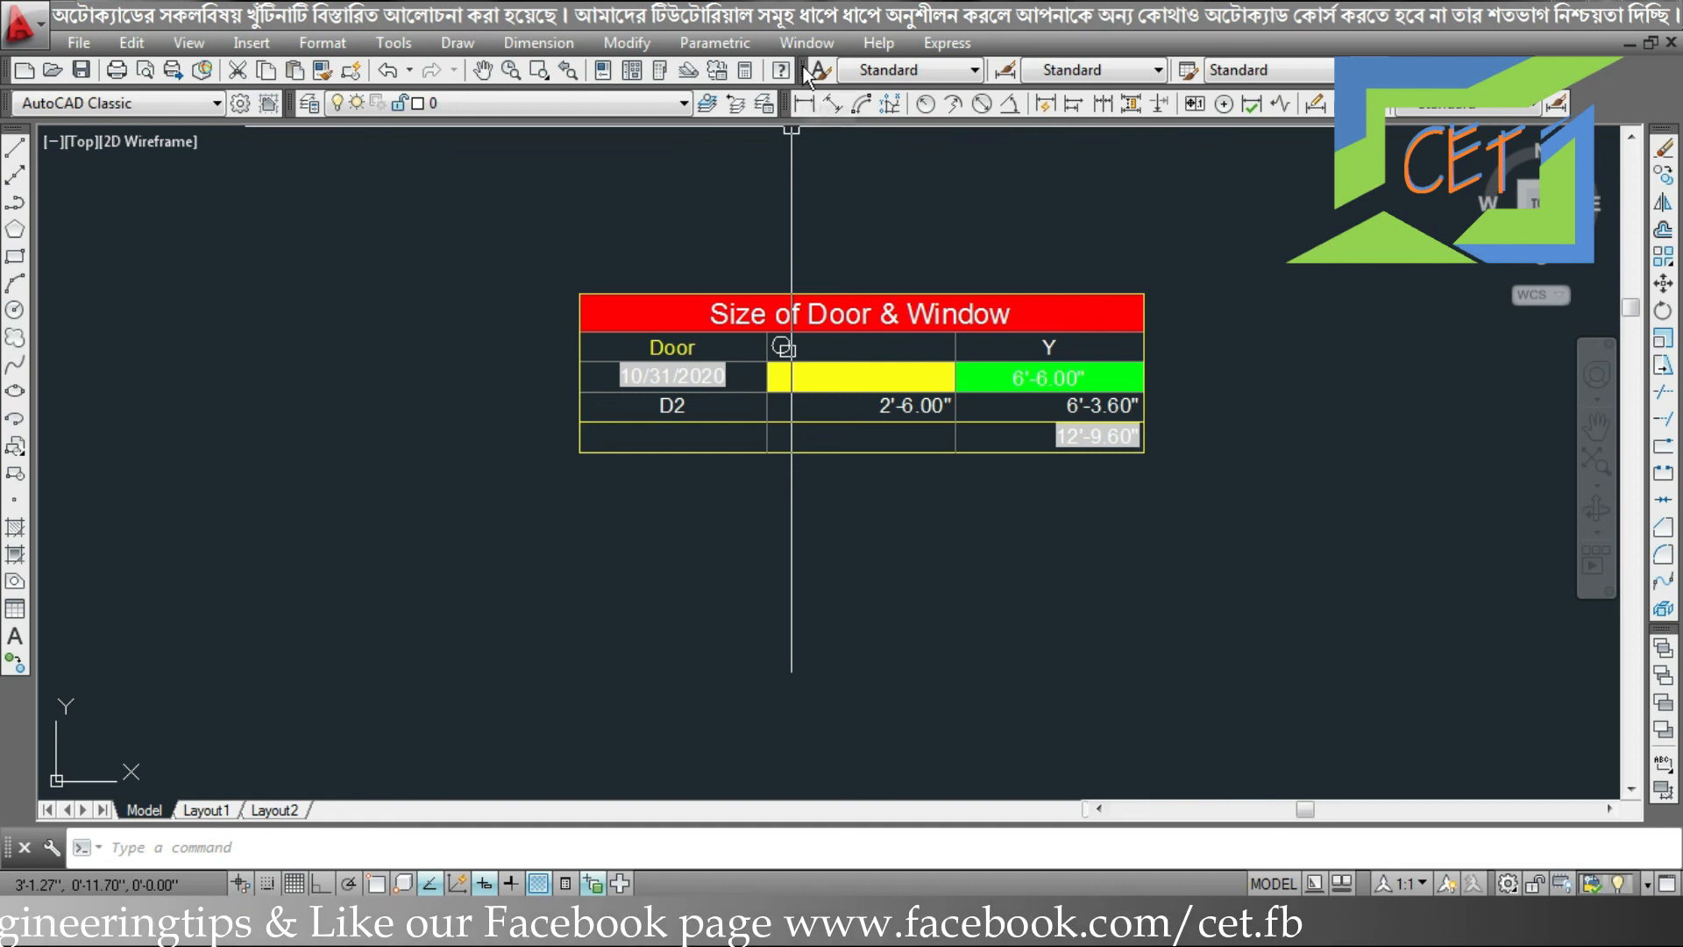
Bring up the Table Style manager in three different ways, including the TS command, closing it each time without changes.
left_click(1188, 71)
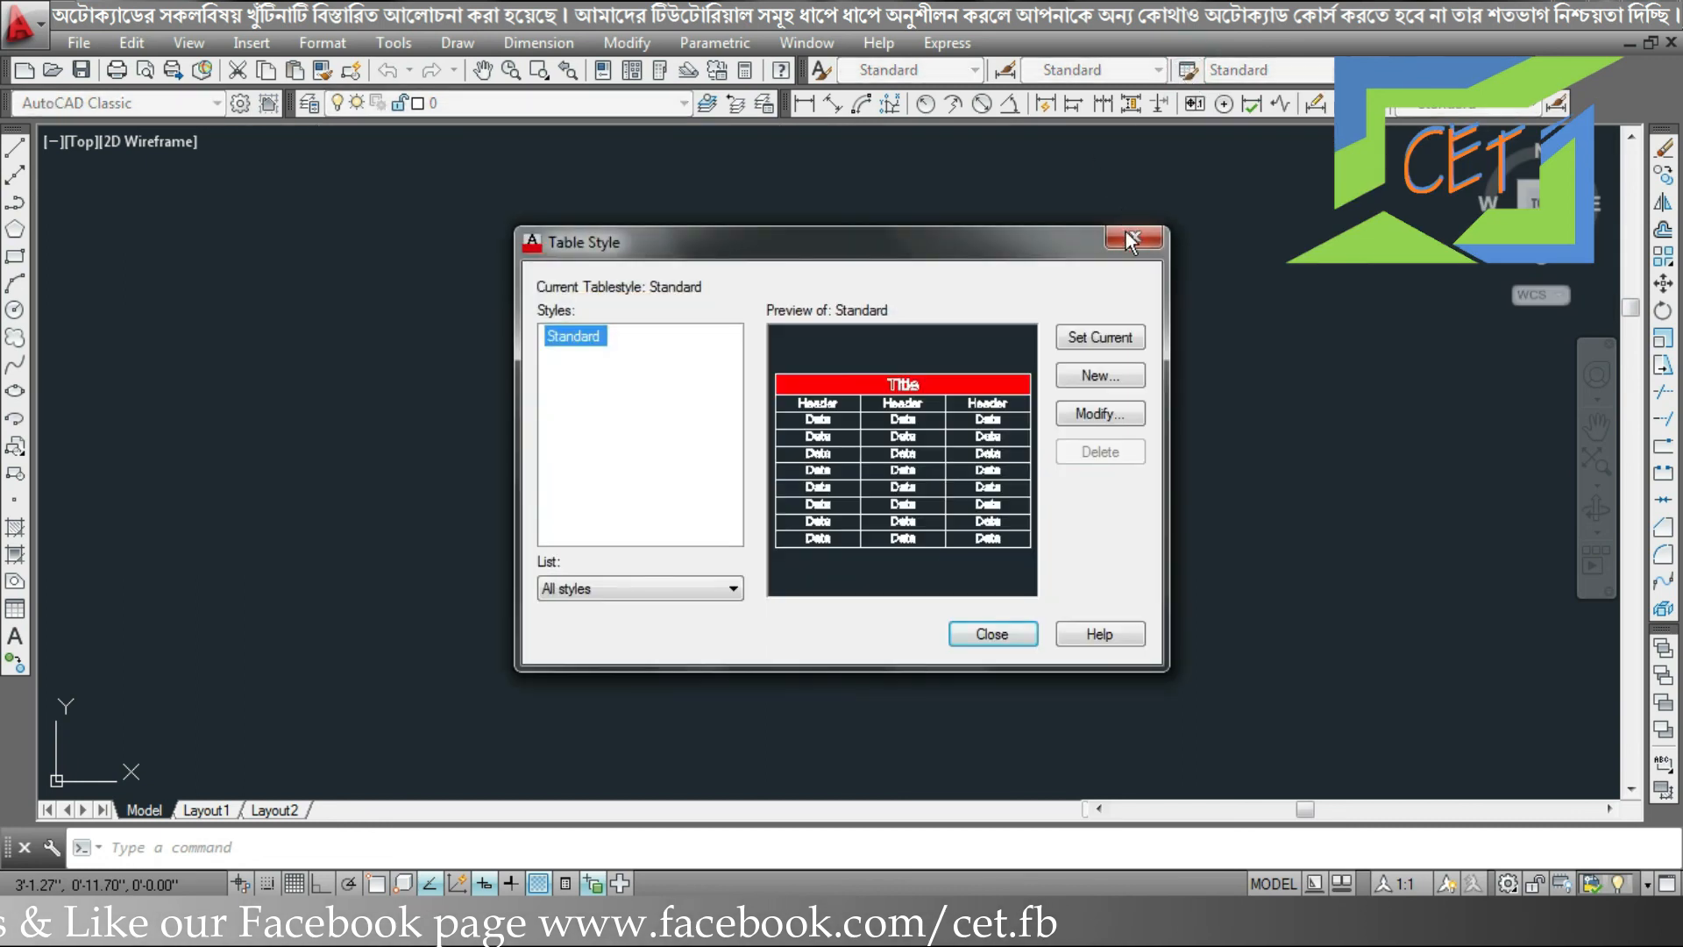
left_click(1133, 238)
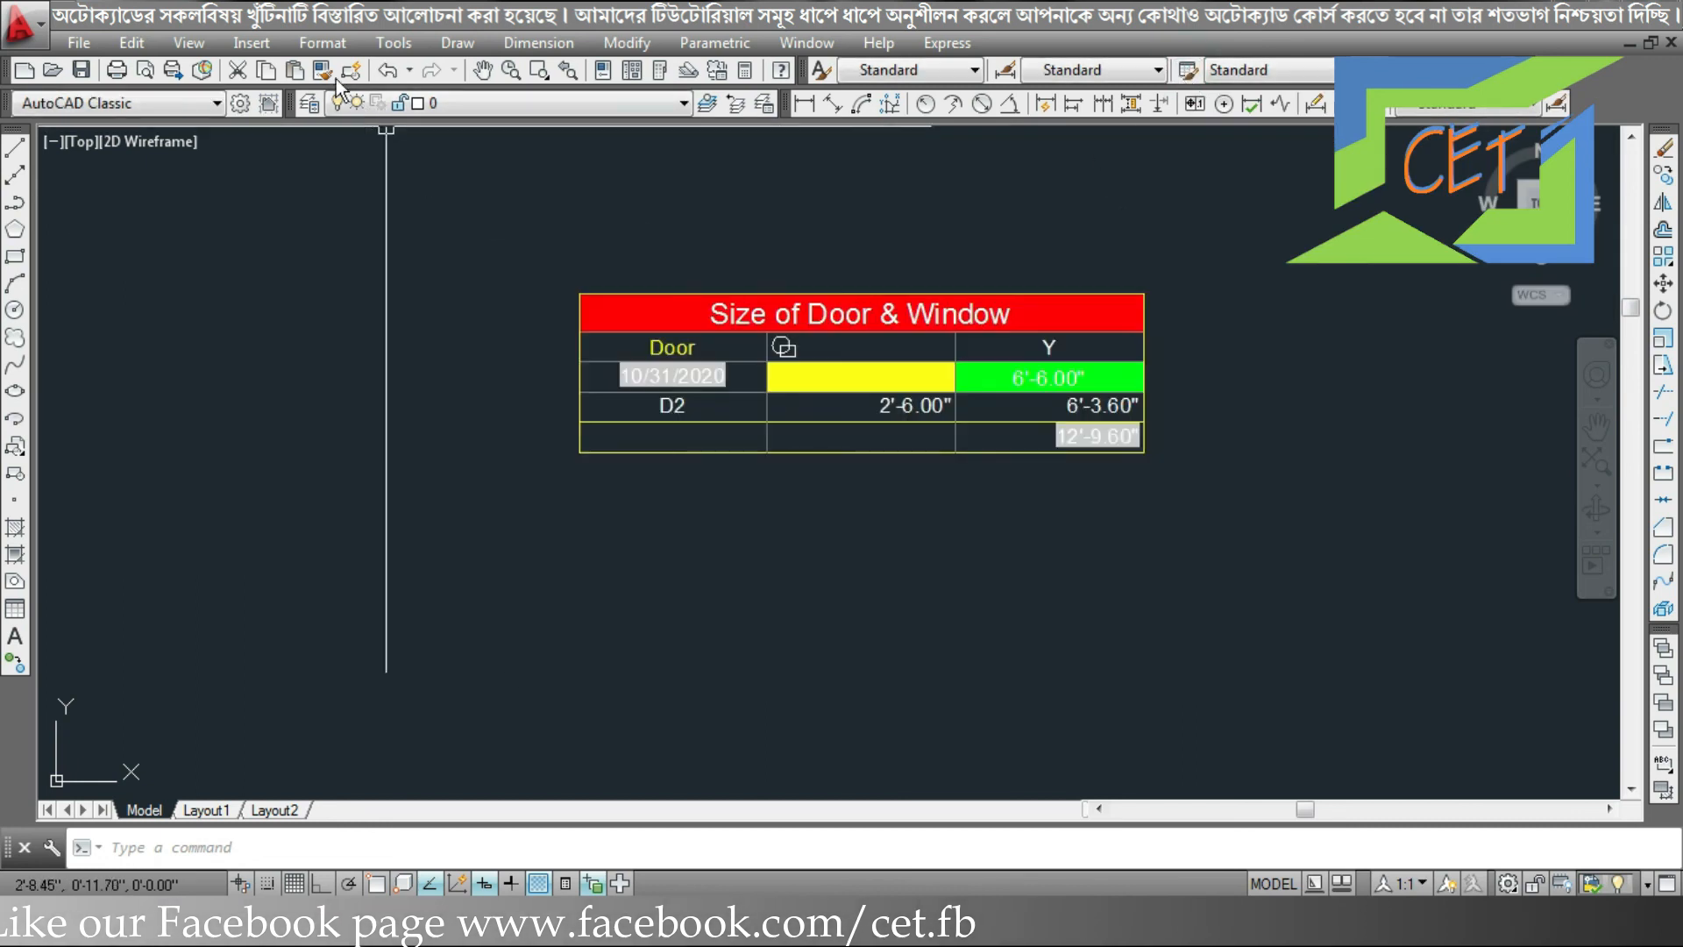
left_click(323, 42)
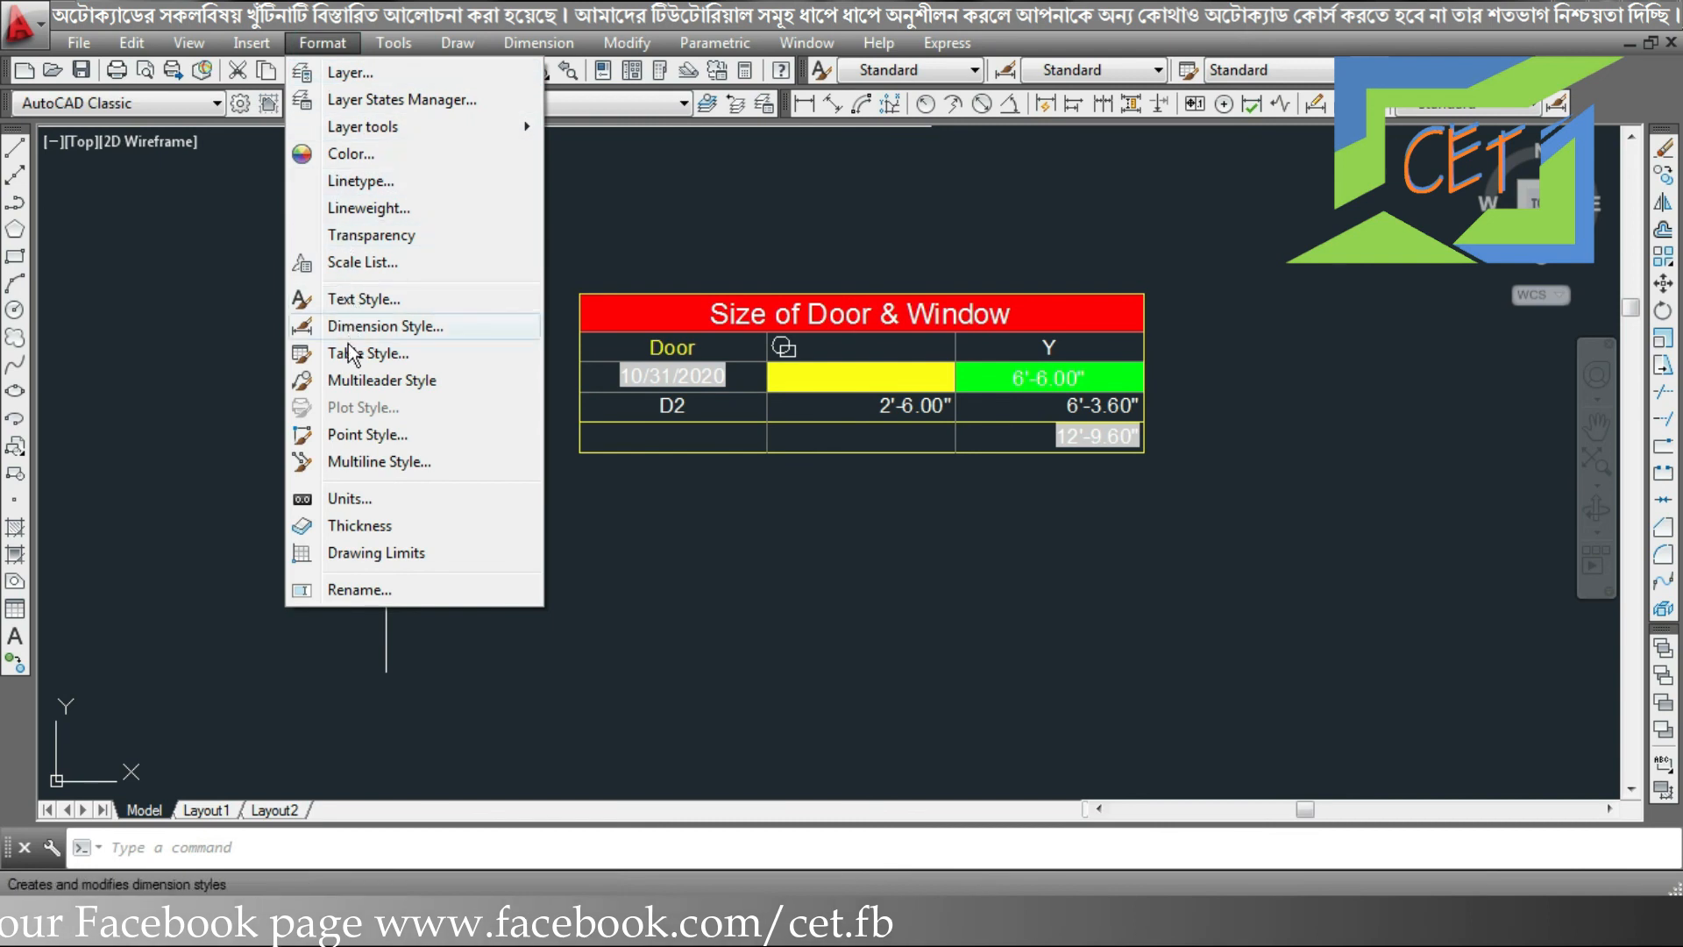
left_click(347, 352)
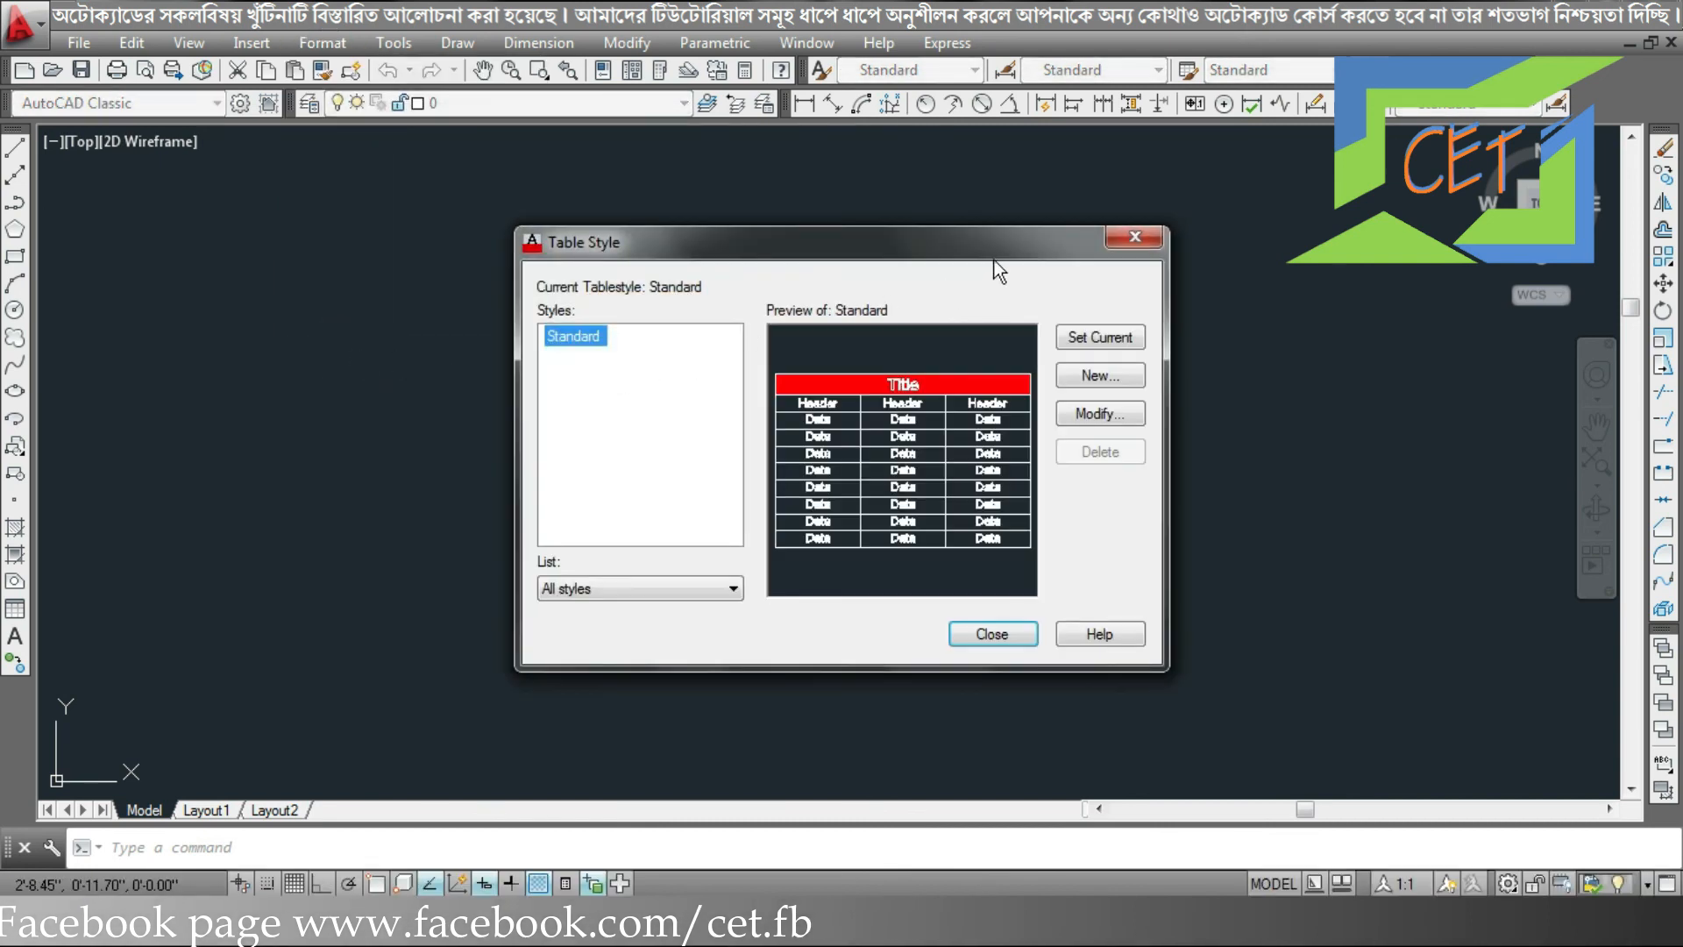
left_click(1132, 239)
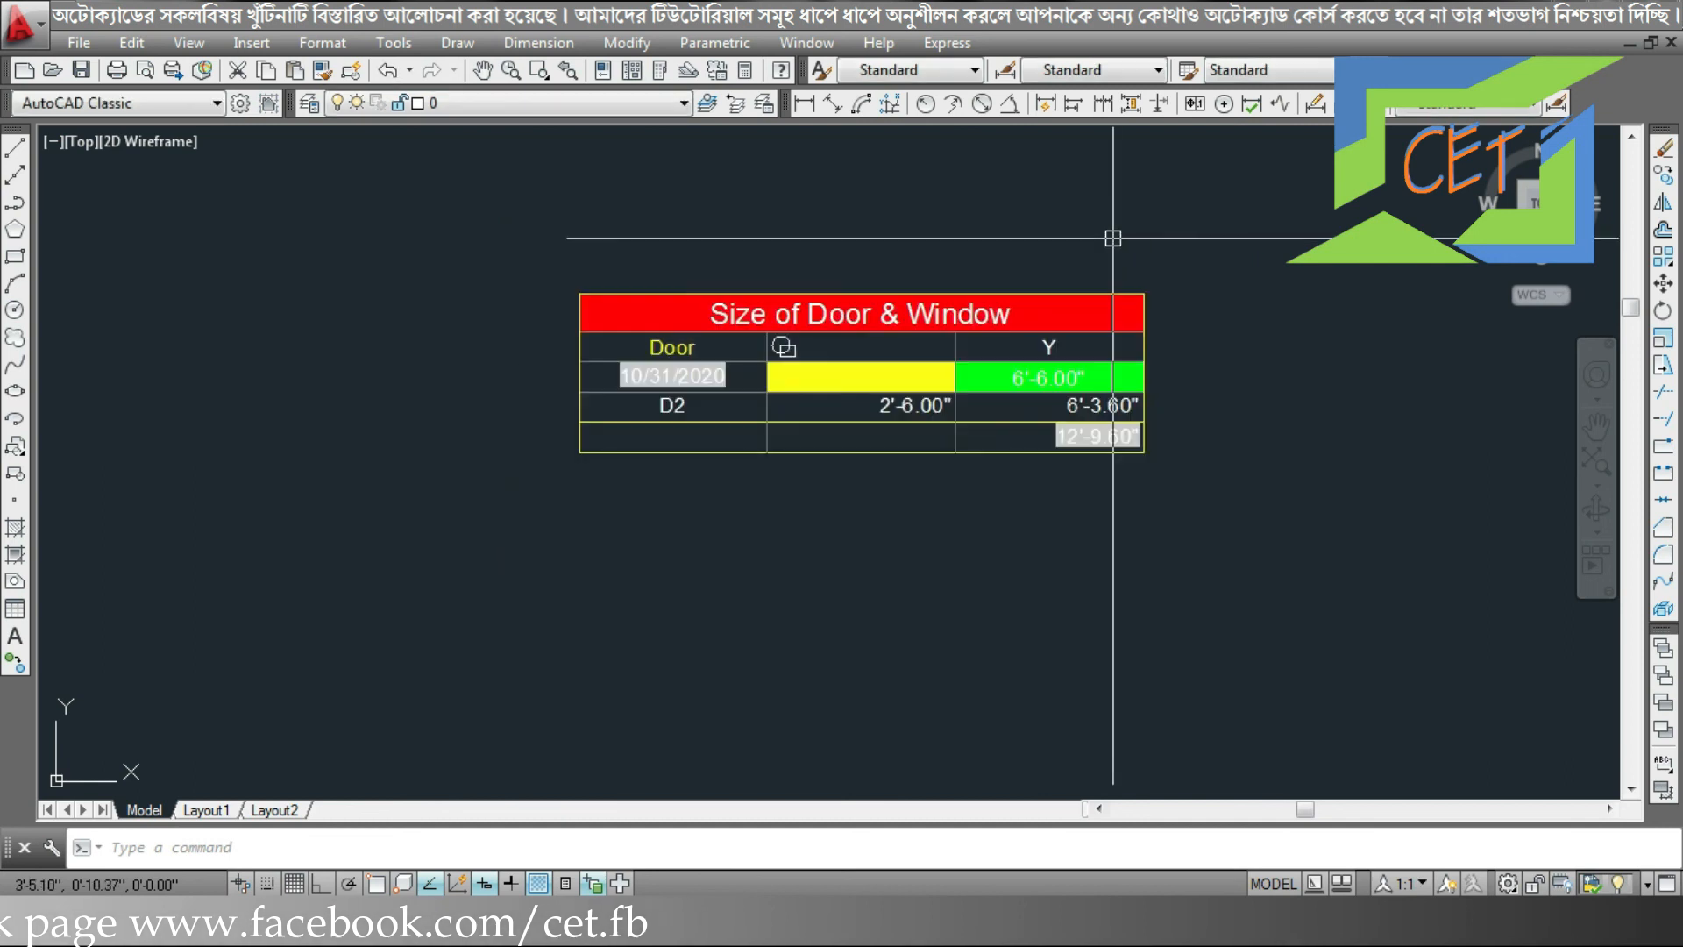
type("ts")
key("Return")
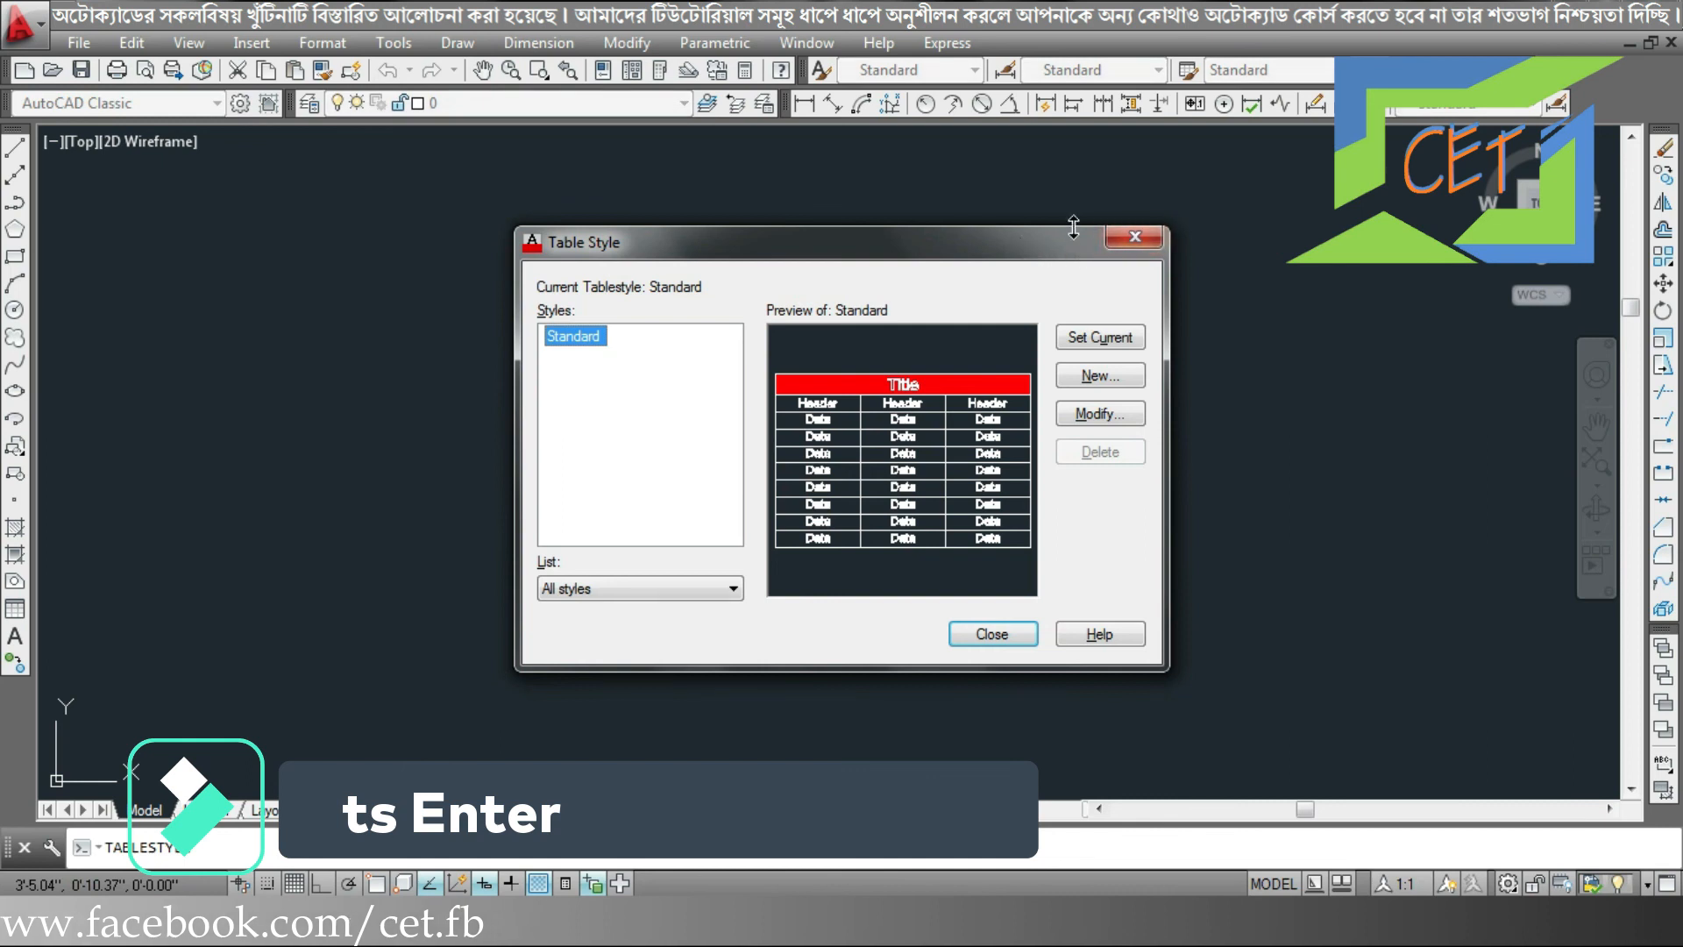
left_click(1116, 240)
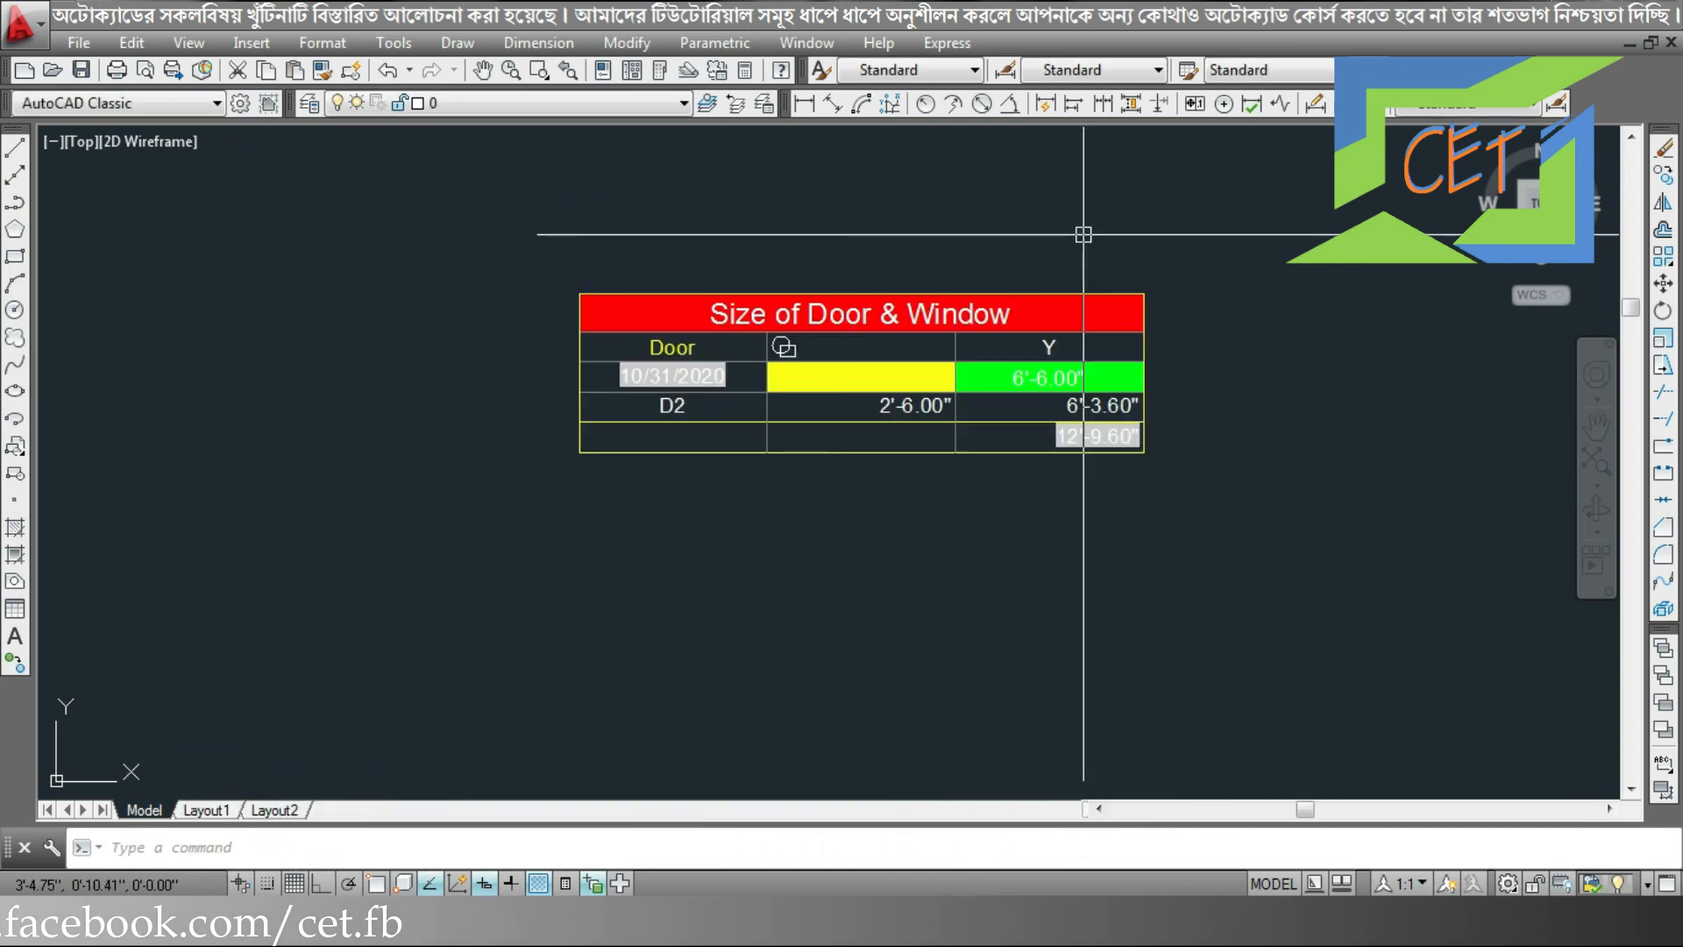